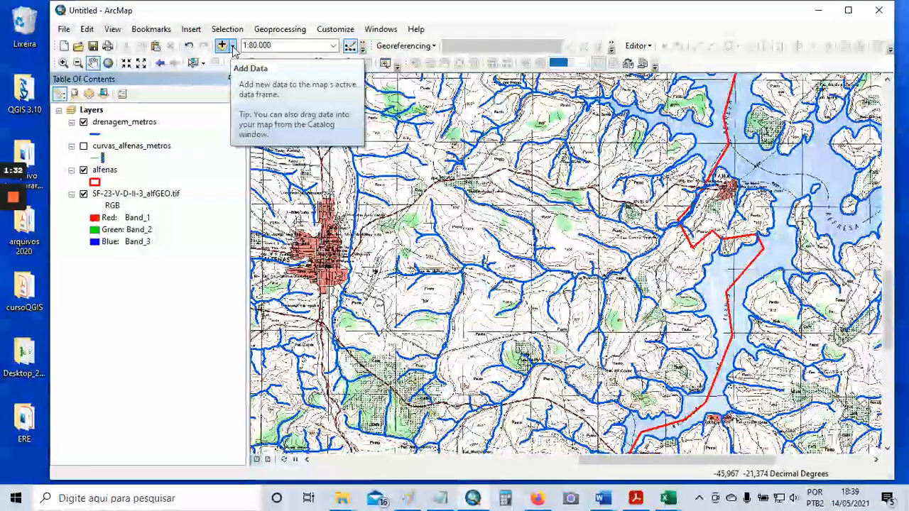
Add the Imagery basemap to the map and hide the SF-23-V-D-II-3_alfGEO.tif layer to expose it
{"action": "left_click", "coordinate": [232, 47]}
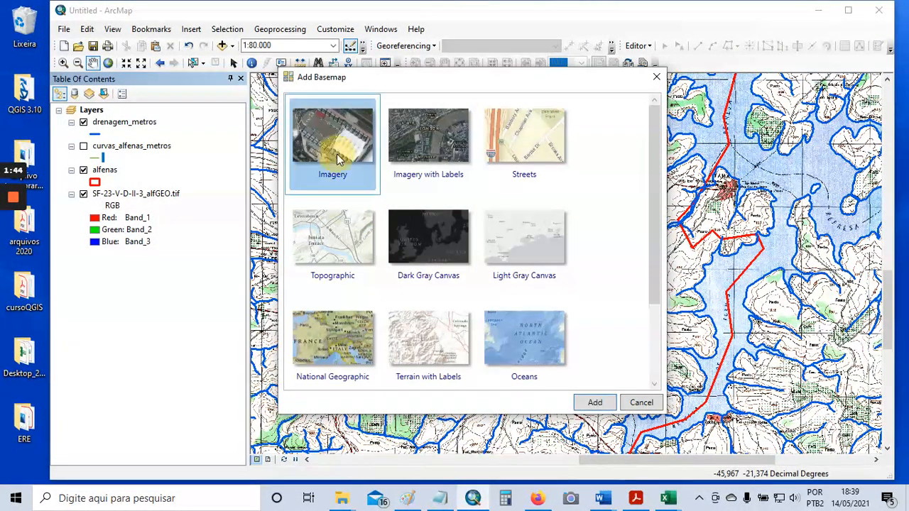
{"action": "left_click", "coordinate": [593, 401]}
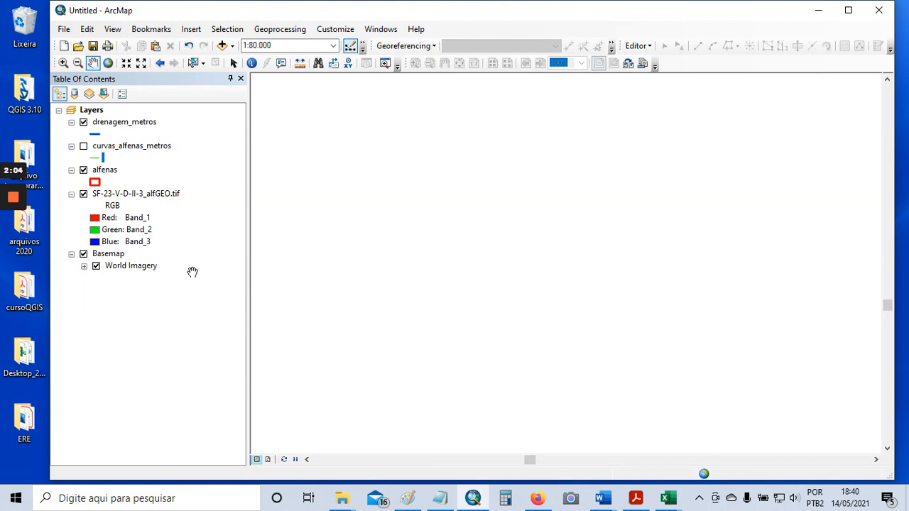
{"action": "mouse_move", "coordinate": [3, 214]}
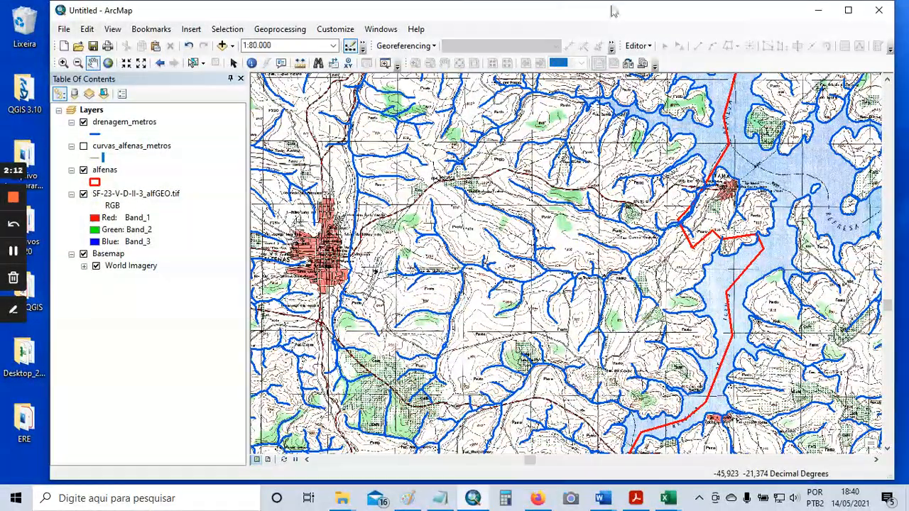
{"action": "left_click_drag", "start_coordinate": [613, 10], "coordinate": [622, 10]}
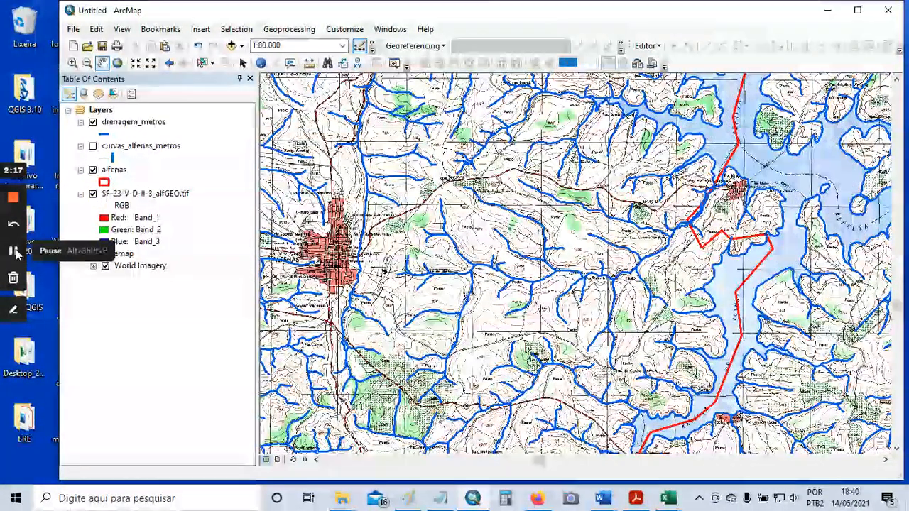
{"action": "left_click", "coordinate": [93, 194]}
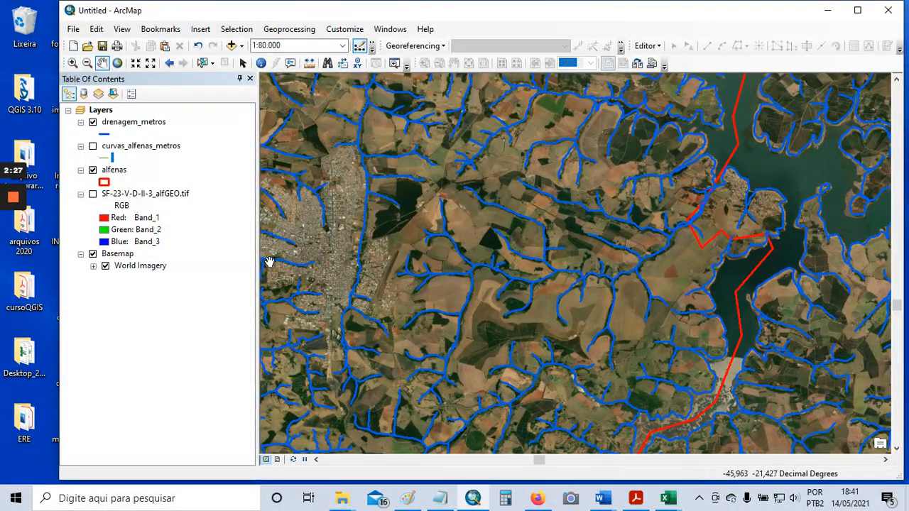
Set the SF-23-V-D-II-3_alfGEO.tif layer's transparency to 70% and display it over the satellite imagery
{"action": "left_click", "coordinate": [165, 197]}
{"action": "right_click", "coordinate": [165, 198]}
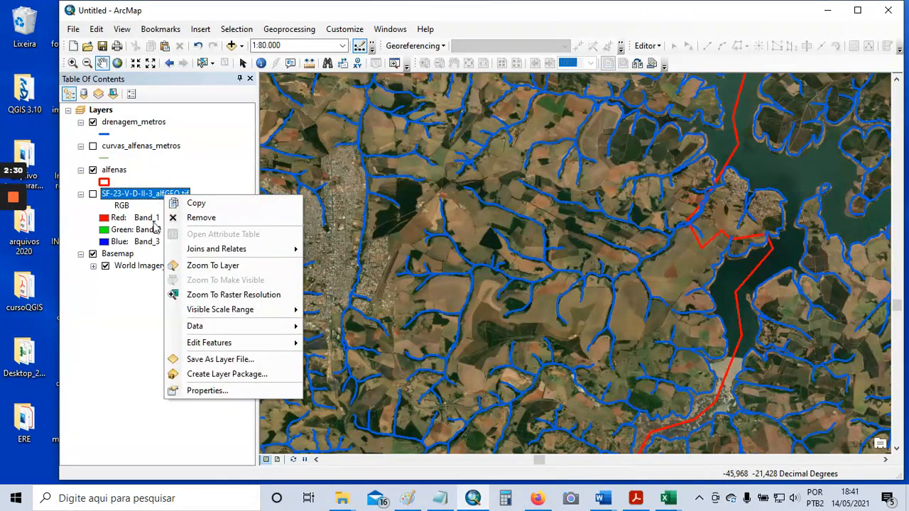
{"action": "left_click", "coordinate": [126, 298]}
{"action": "left_click", "coordinate": [175, 198]}
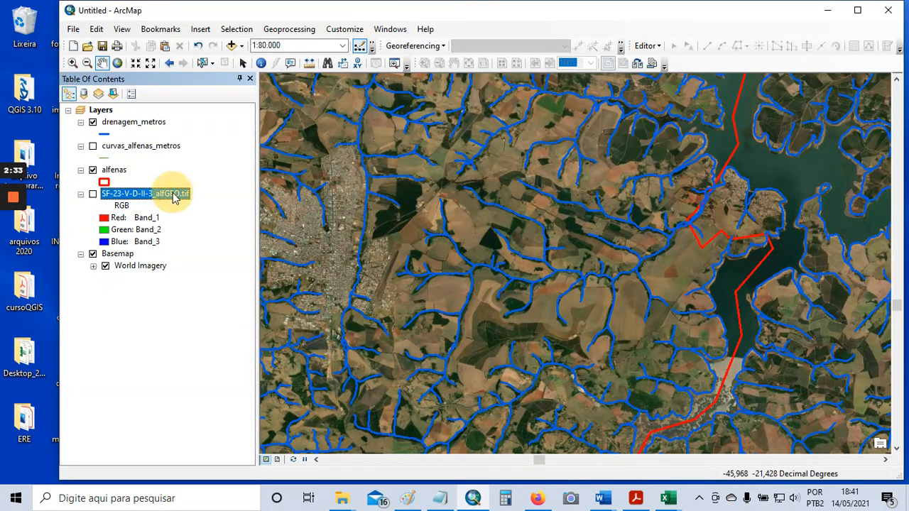
{"action": "right_click", "coordinate": [175, 199]}
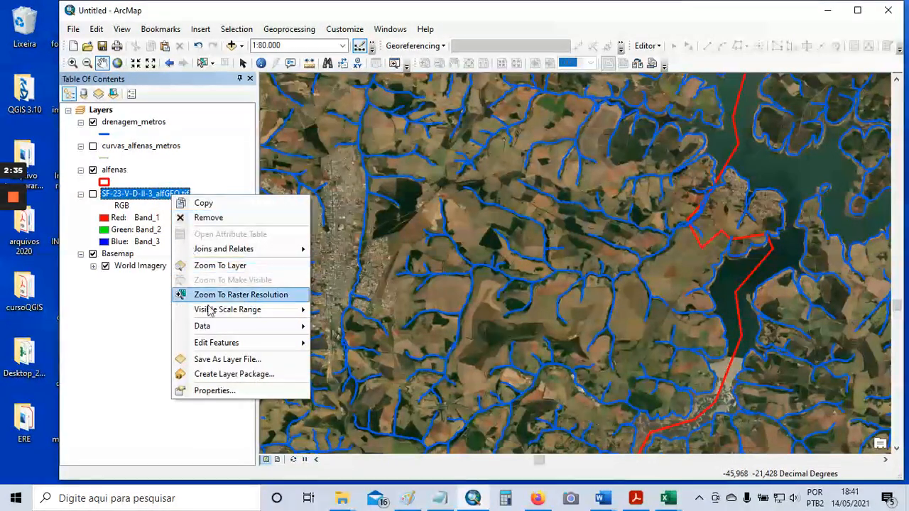
{"action": "left_click", "coordinate": [240, 391]}
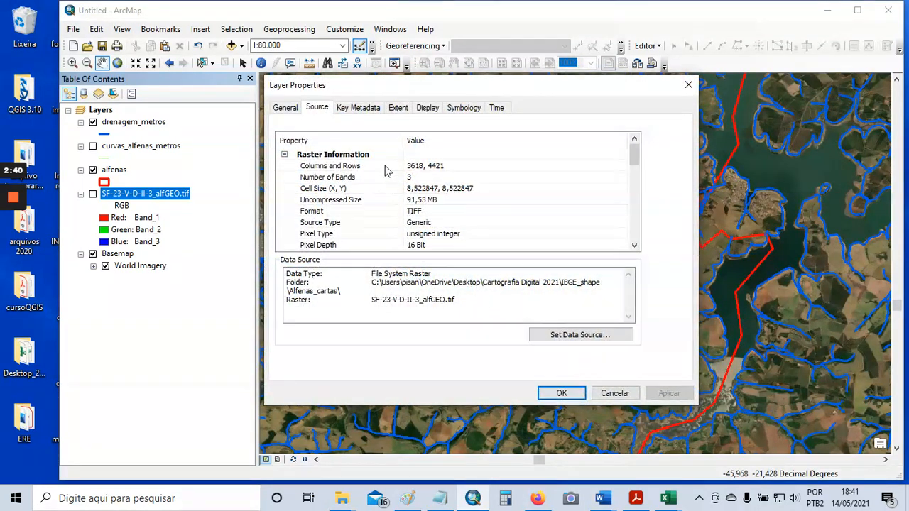
{"action": "left_click", "coordinate": [427, 108]}
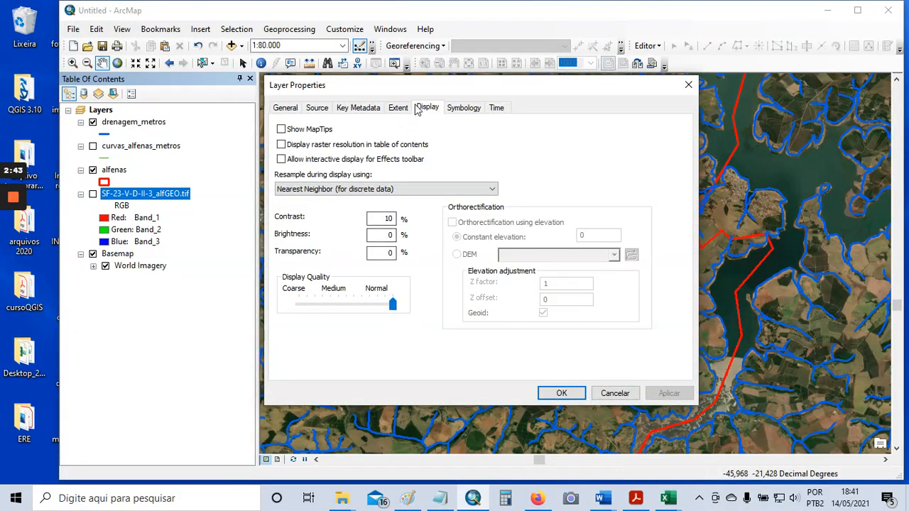
{"action": "left_click", "coordinate": [383, 255]}
{"action": "type", "text": "7"}
{"action": "left_click", "coordinate": [669, 392]}
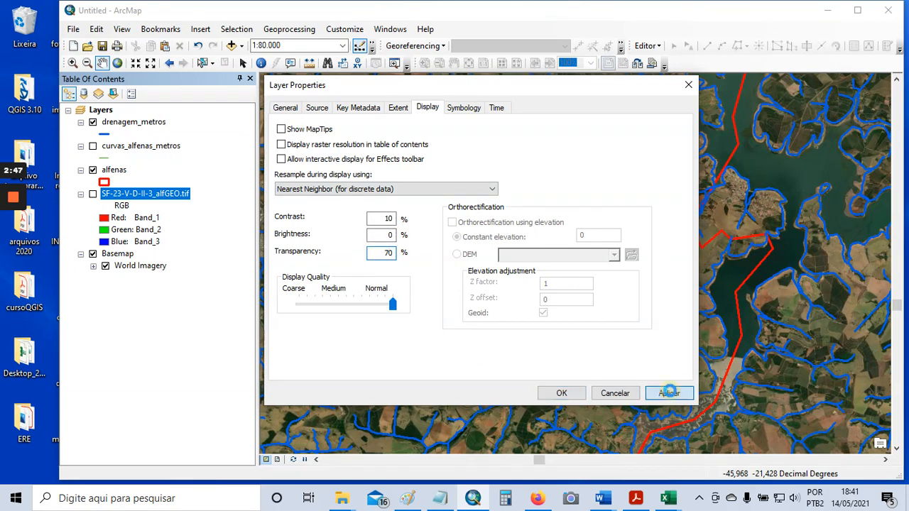
{"action": "left_click", "coordinate": [554, 392]}
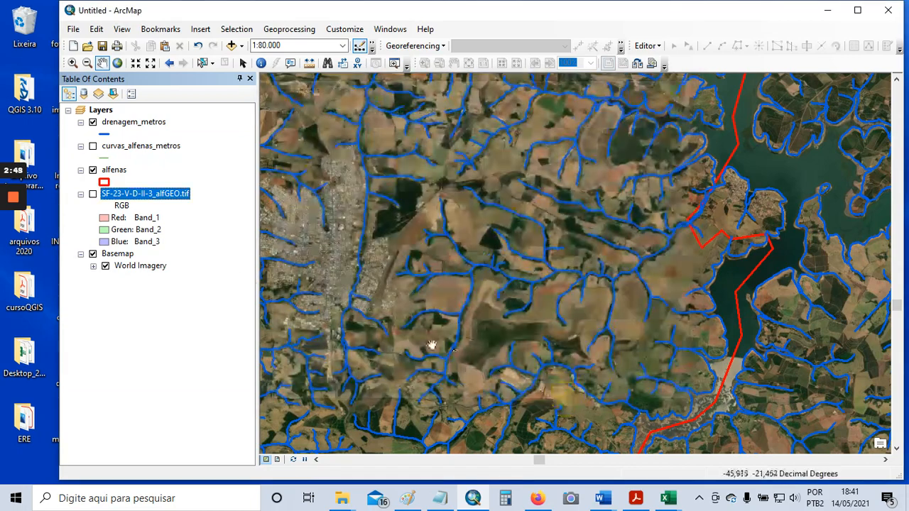
{"action": "left_click", "coordinate": [92, 193]}
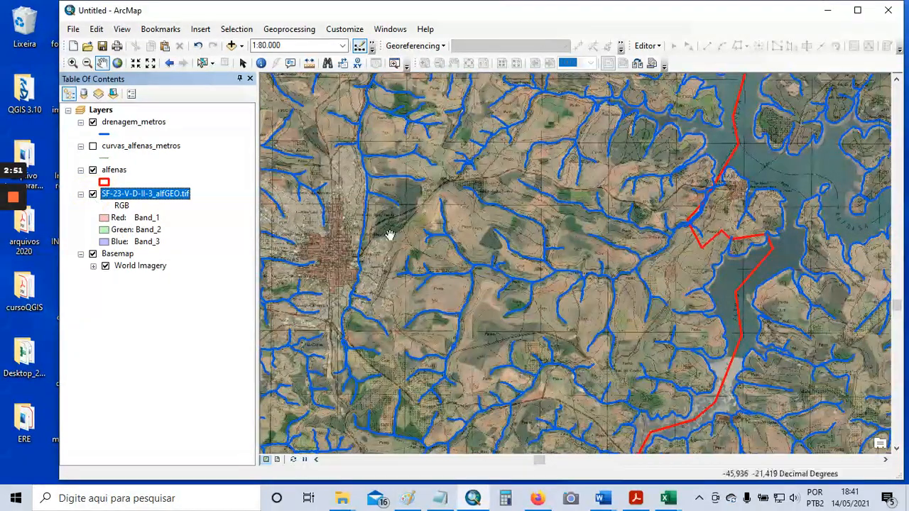
{"action": "scroll", "coordinate": [480, 268], "scroll_direction": "down", "scroll_amount": 3}
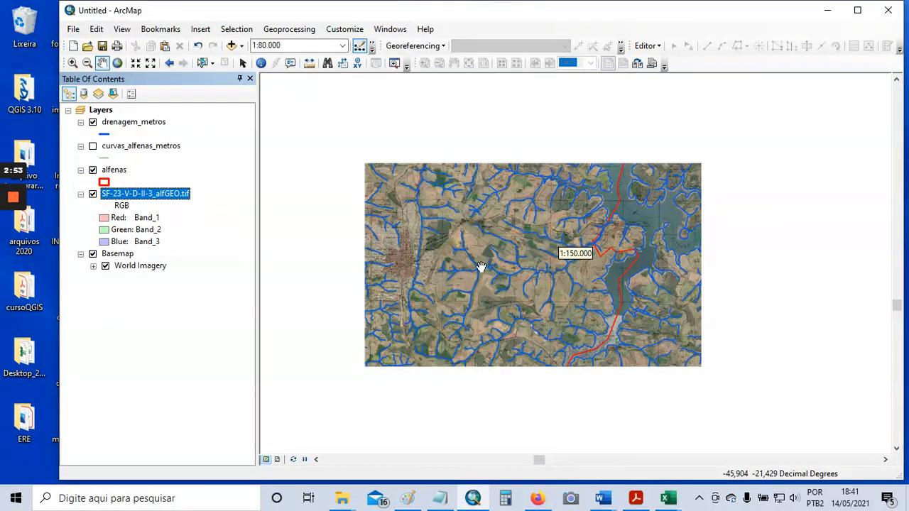
{"action": "scroll", "coordinate": [481, 268], "scroll_direction": "up", "scroll_amount": 4}
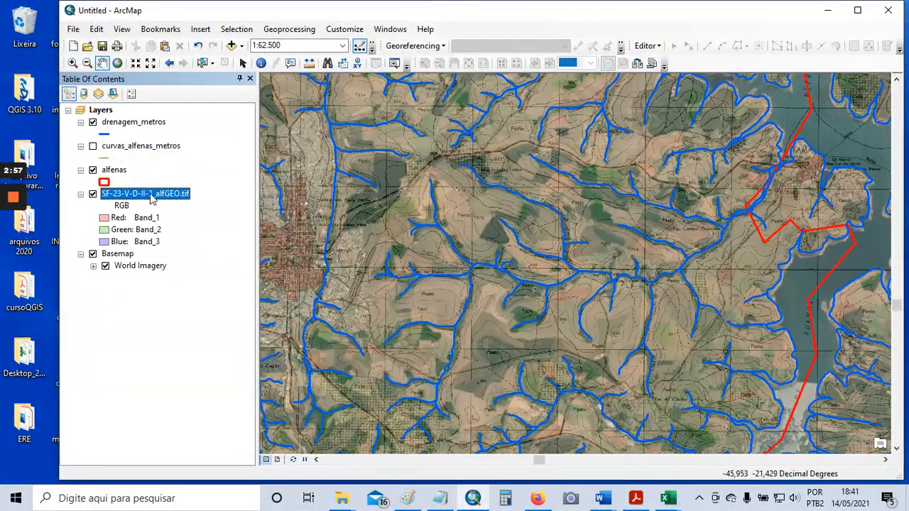
Set the transparency of the SF-23-V-D-II-3_alfGEO.tif layer to 60%
{"action": "right_click", "coordinate": [149, 198]}
{"action": "left_click", "coordinate": [202, 390]}
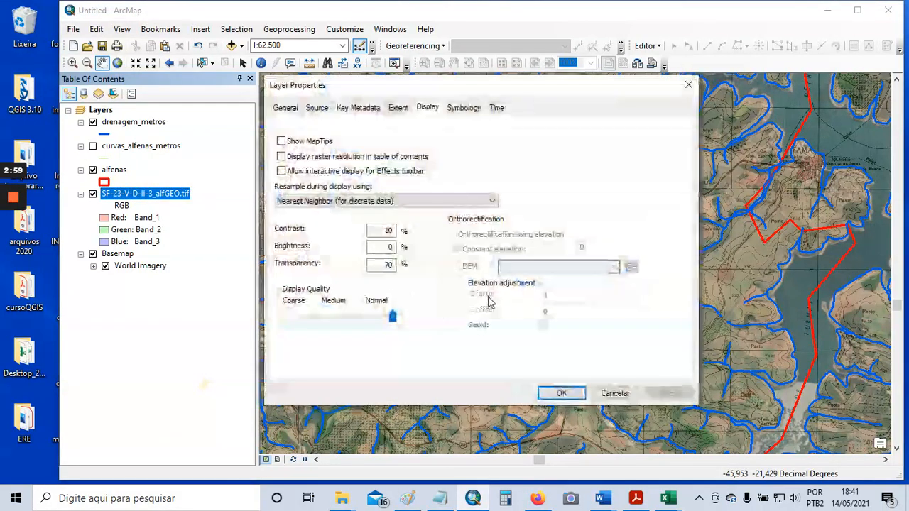
{"action": "double_click", "coordinate": [388, 264]}
{"action": "key", "text": "BackSpace"}
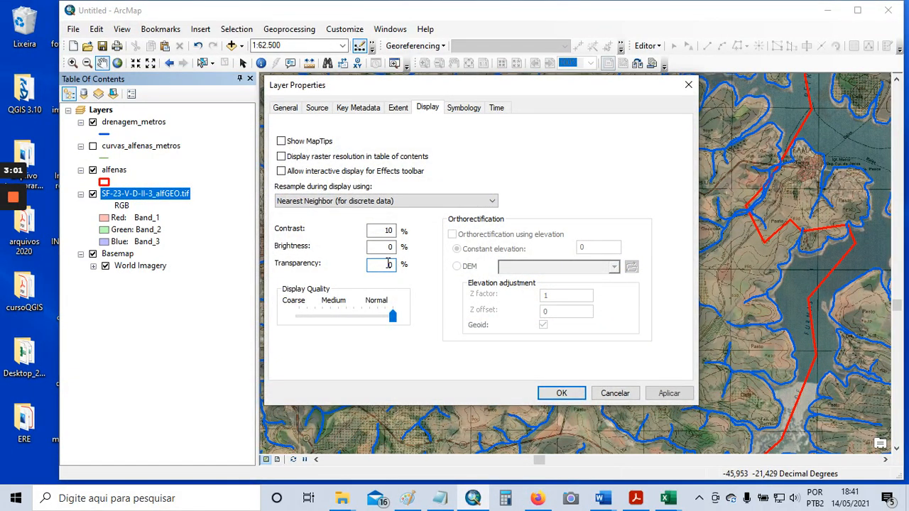
{"action": "type", "text": "60"}
{"action": "left_click", "coordinate": [669, 392]}
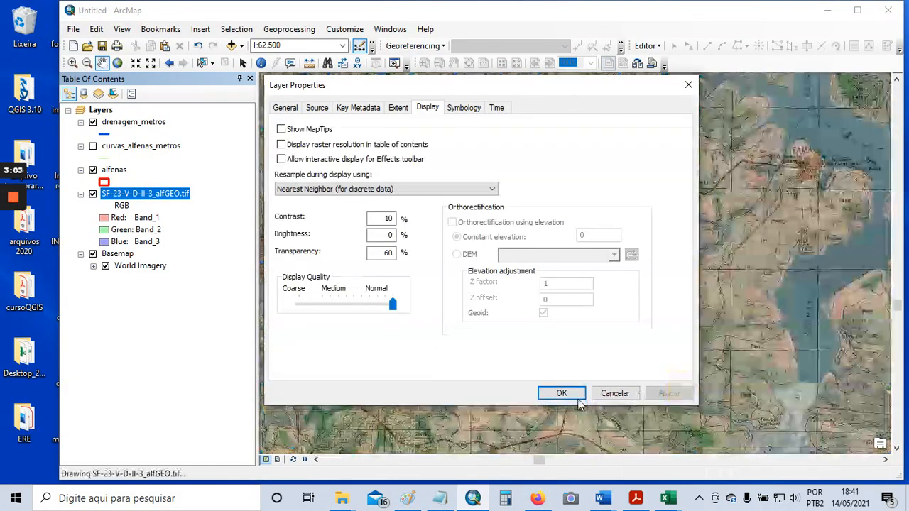
{"action": "left_click", "coordinate": [575, 395]}
Compare the topographic chart with the satellite imagery around Alfenas and the reservoir by hiding and showing the chart layer
{"action": "scroll", "coordinate": [497, 323], "scroll_direction": "down", "scroll_amount": 1}
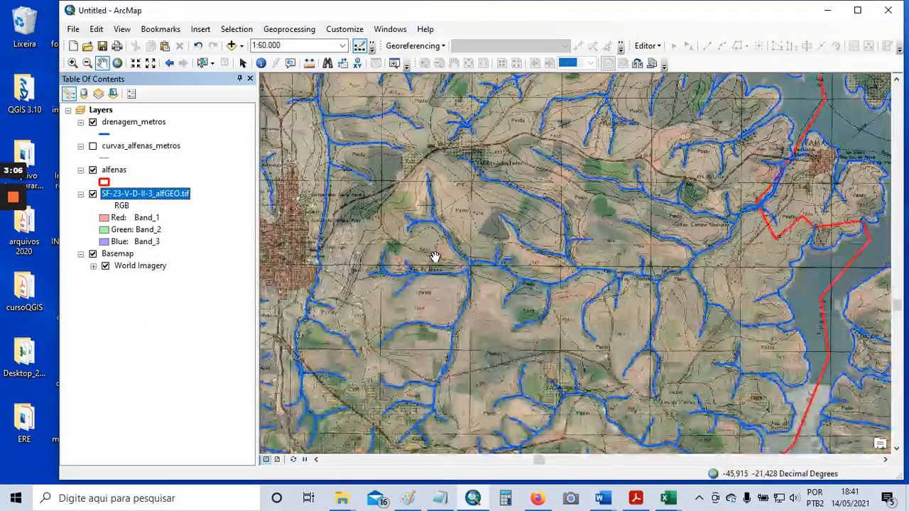
{"action": "left_click_drag", "start_coordinate": [432, 260], "coordinate": [521, 290]}
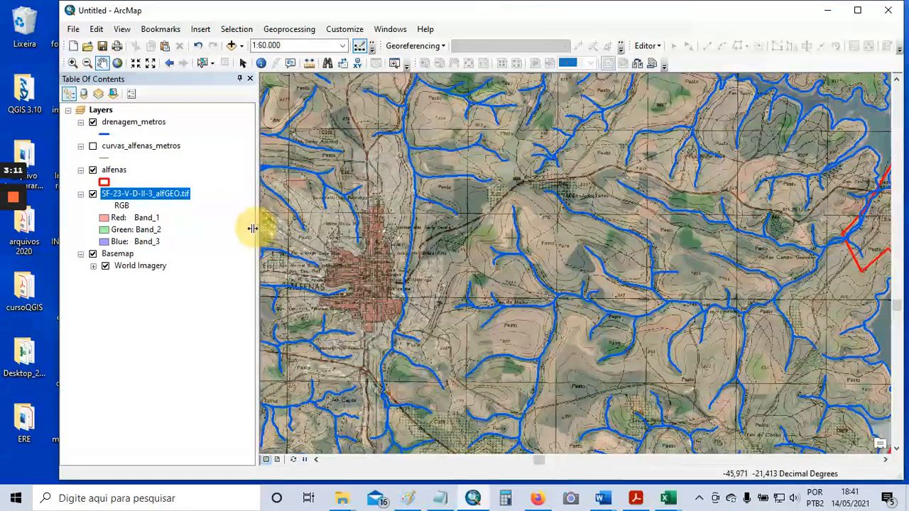
{"action": "left_click_drag", "start_coordinate": [252, 228], "coordinate": [217, 228]}
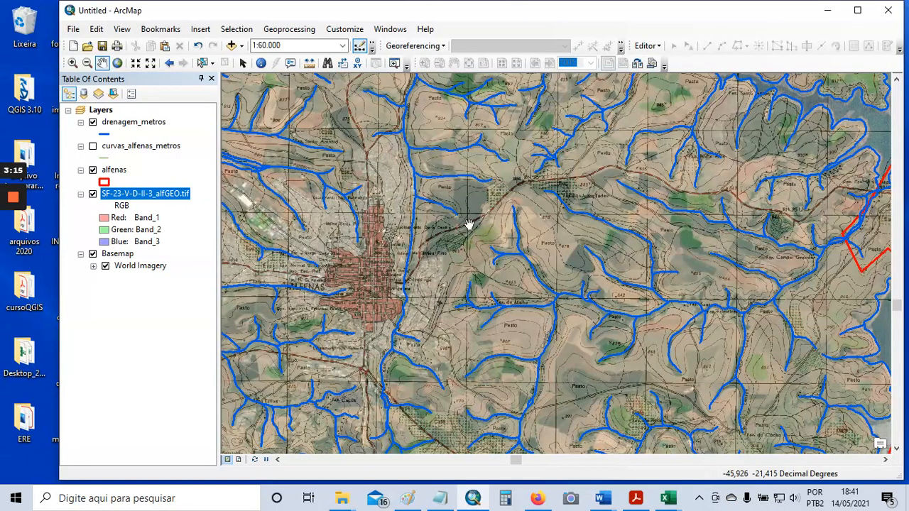
{"action": "left_click_drag", "start_coordinate": [351, 240], "coordinate": [424, 250]}
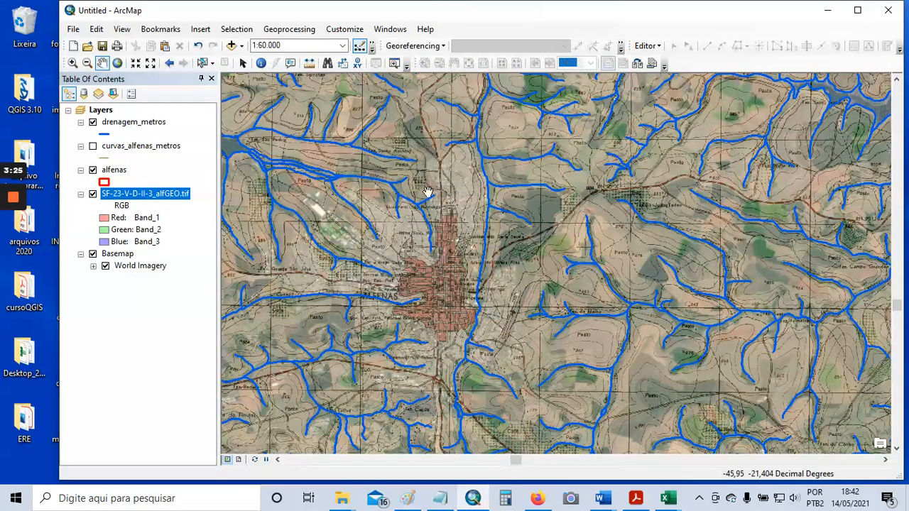
{"action": "left_click", "coordinate": [92, 193]}
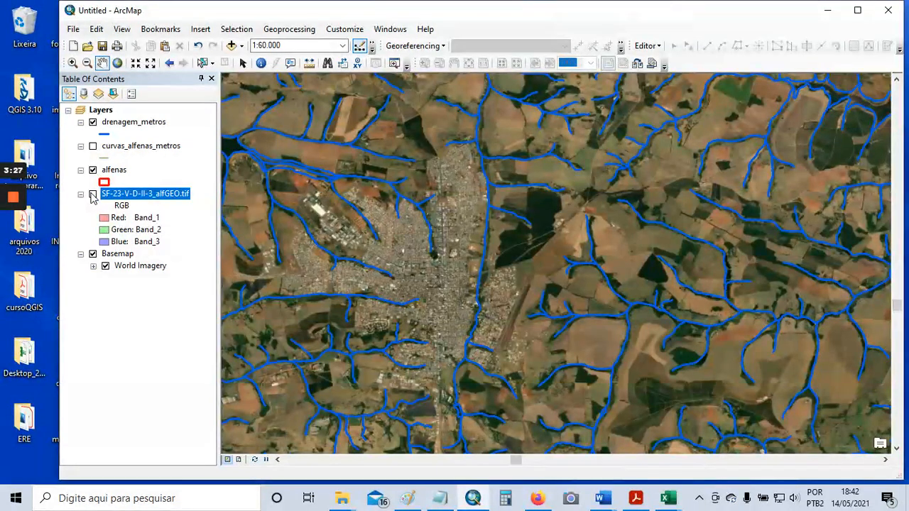
{"action": "left_click", "coordinate": [92, 195]}
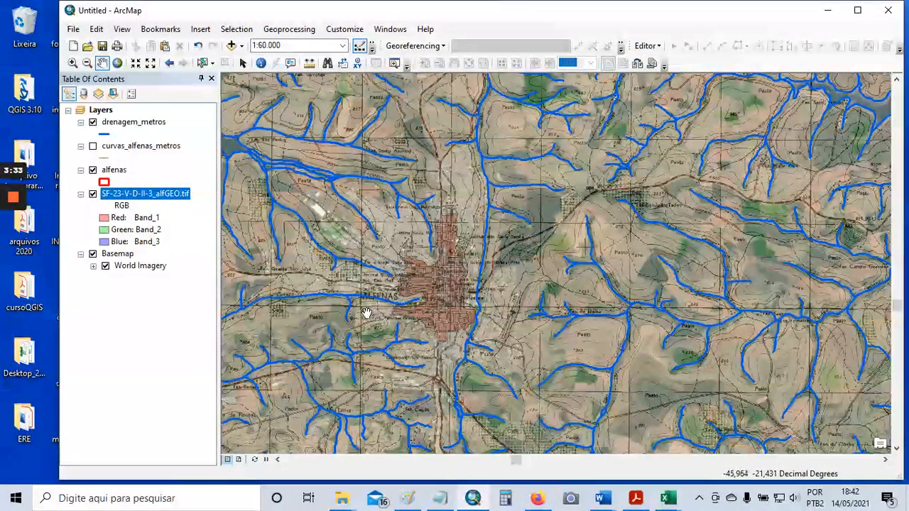
{"action": "left_click", "coordinate": [92, 194]}
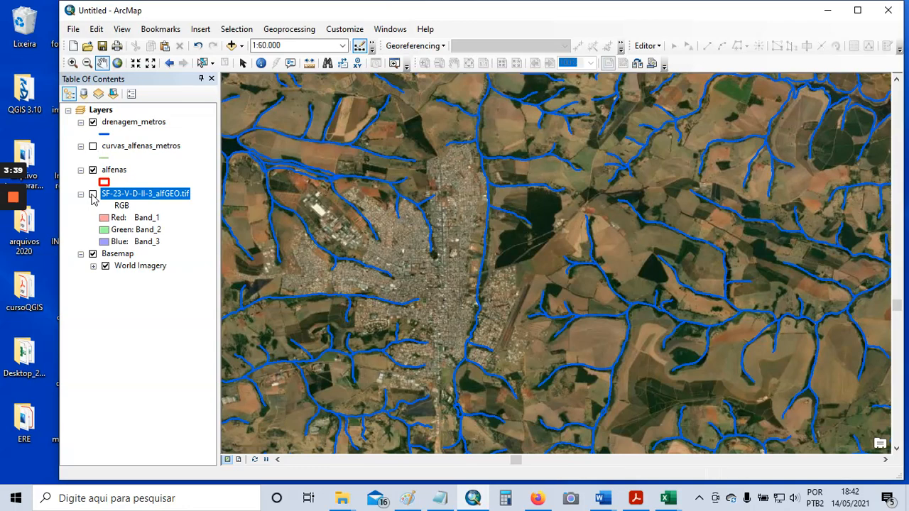
{"action": "left_click", "coordinate": [92, 194]}
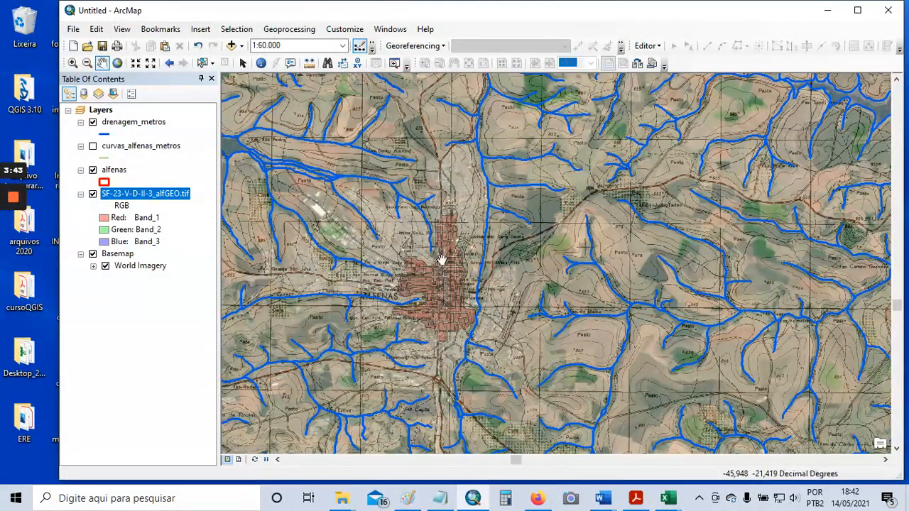
{"action": "left_click", "coordinate": [92, 193]}
{"action": "scroll", "coordinate": [669, 266], "scroll_direction": "down", "scroll_amount": 1}
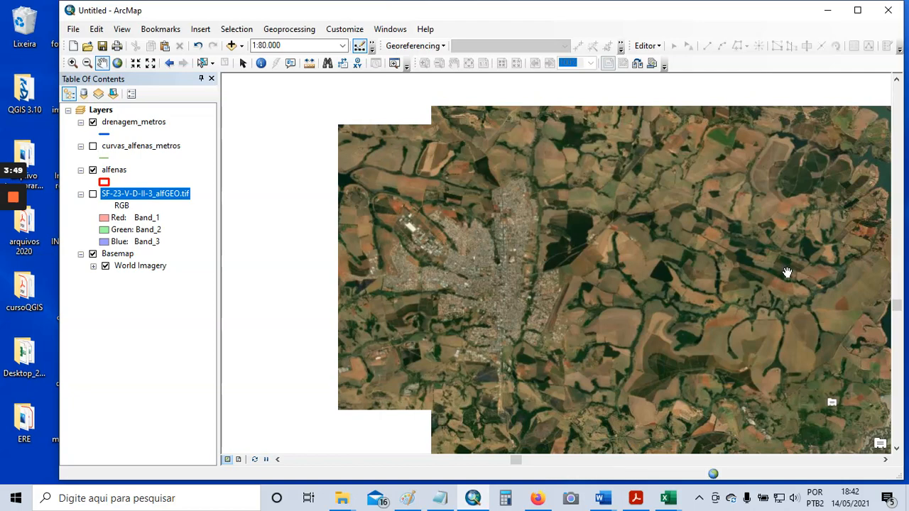
{"action": "left_click_drag", "start_coordinate": [805, 285], "coordinate": [618, 264]}
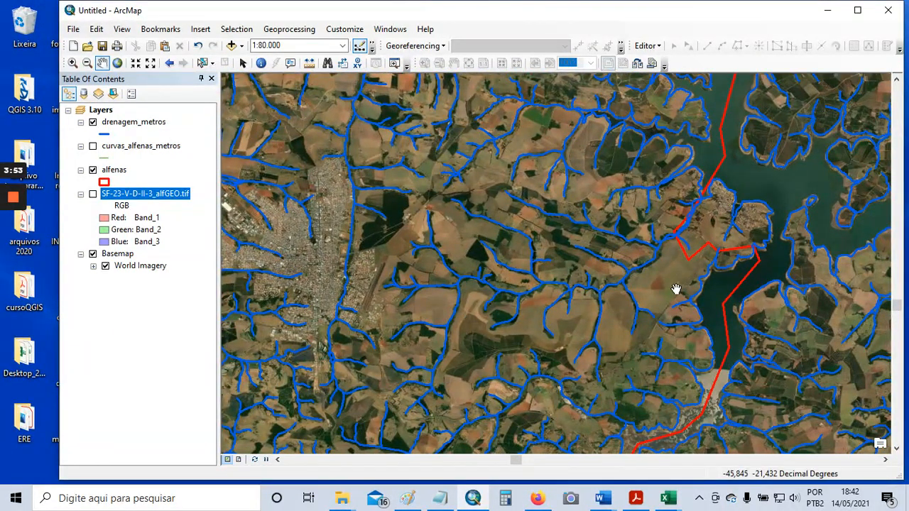
{"action": "left_click_drag", "start_coordinate": [542, 250], "coordinate": [560, 256]}
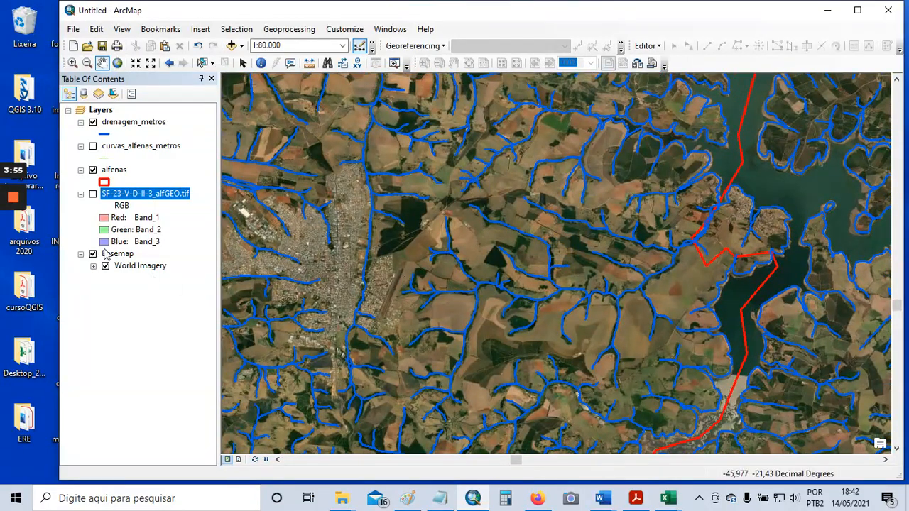
Show the SF-23-V-D-II-3_alfGEO.tif layer and turn off the Basemap group and its World Imagery layer
{"action": "left_click", "coordinate": [92, 194]}
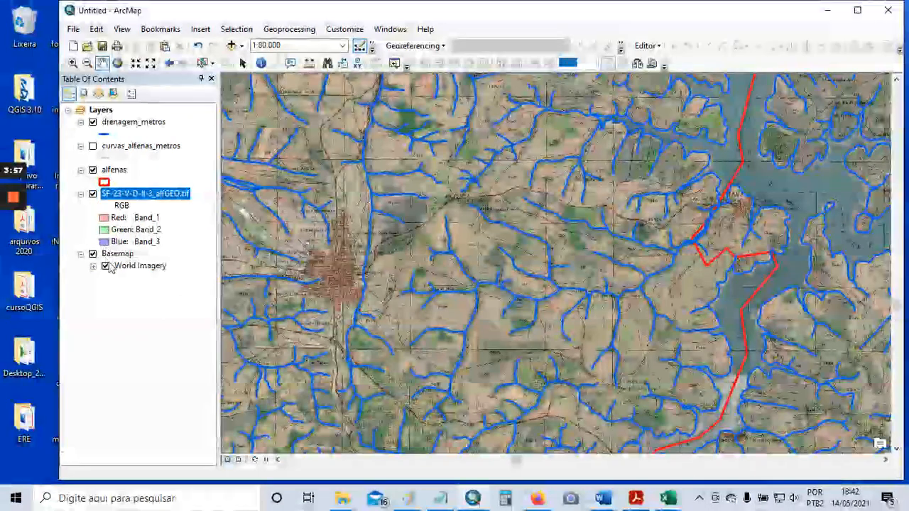
{"action": "left_click", "coordinate": [92, 254]}
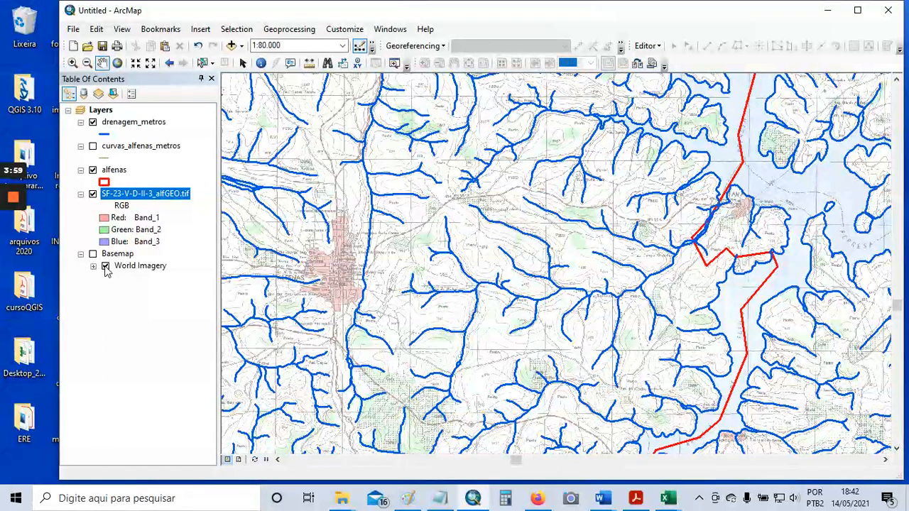
{"action": "left_click", "coordinate": [105, 265]}
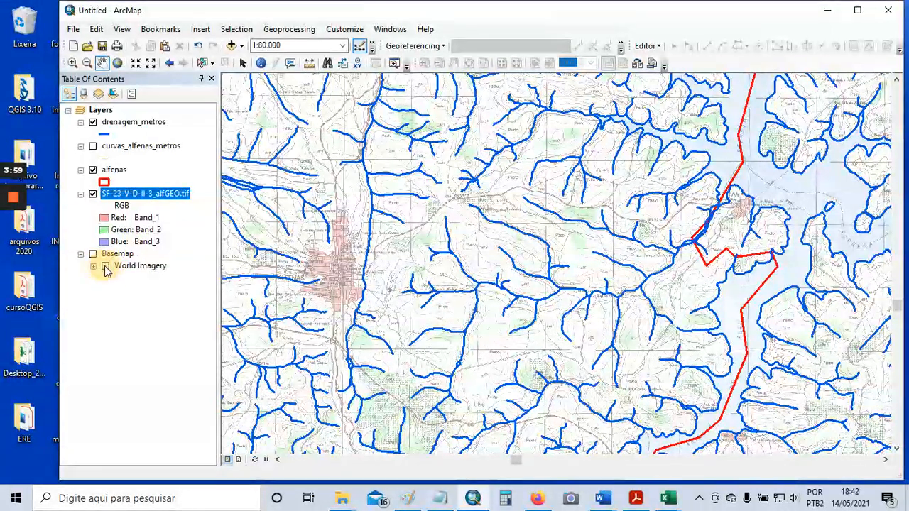
Set the SF-23-V-D-II-3_alfGEO.tif layer's transparency to 0%
{"action": "right_click", "coordinate": [135, 194]}
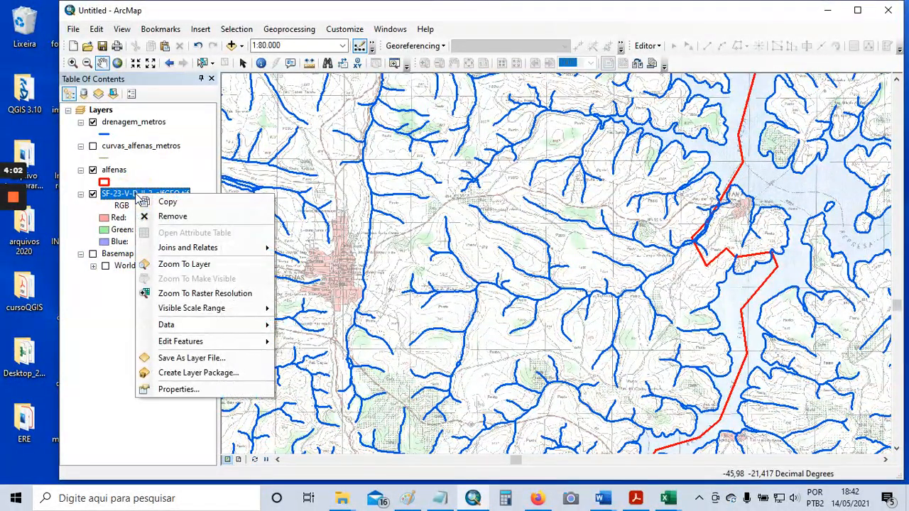
{"action": "left_click", "coordinate": [210, 389]}
{"action": "left_click", "coordinate": [388, 266]}
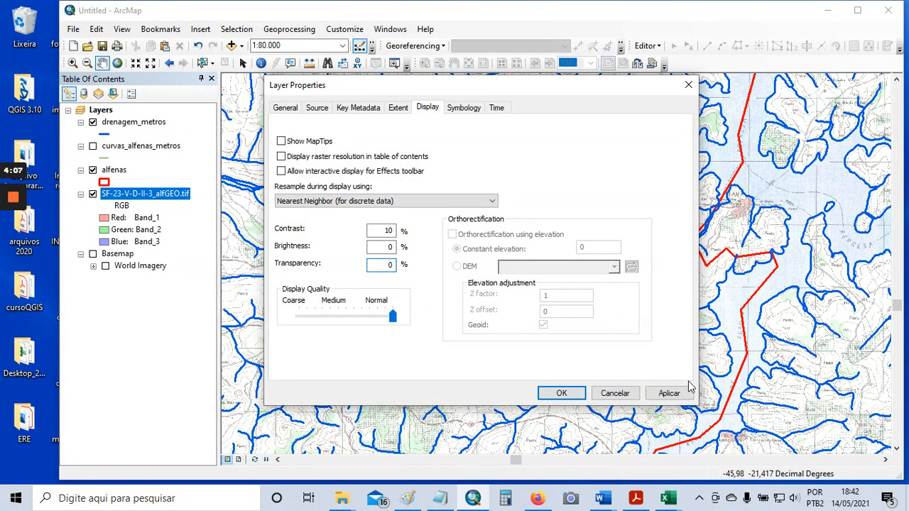
{"action": "left_click", "coordinate": [669, 393]}
{"action": "left_click", "coordinate": [560, 392]}
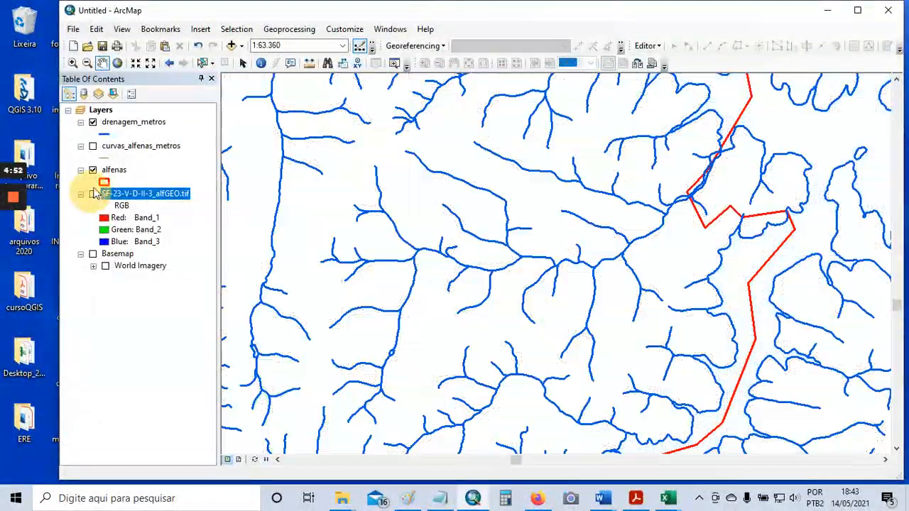
Show the curvas_alfenas_metros contour layer and the SF-23-V-D-II-3_alfGEO.tif chart layer together with the drainage
{"action": "left_click", "coordinate": [92, 146]}
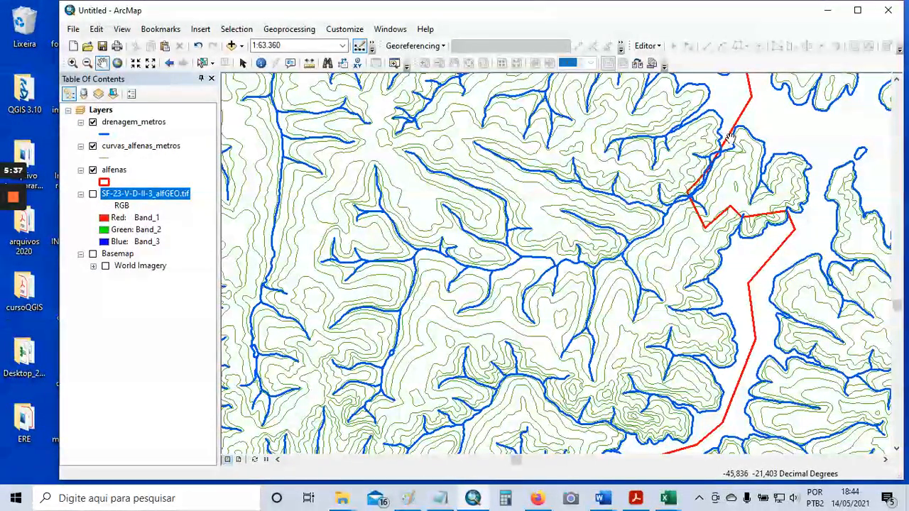
{"action": "scroll", "coordinate": [689, 203], "scroll_direction": "up", "scroll_amount": 2}
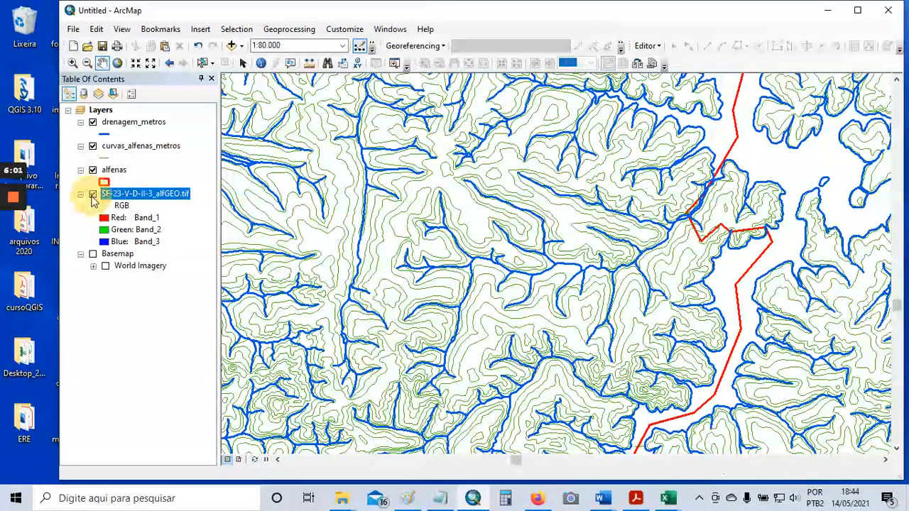
{"action": "scroll", "coordinate": [584, 243], "scroll_direction": "up", "scroll_amount": 2}
Examine the contour lines, spot heights and streams around Córrego do Coqueiro and Faz. Santana at several scales
{"action": "scroll", "coordinate": [584, 243], "scroll_direction": "down", "scroll_amount": 3}
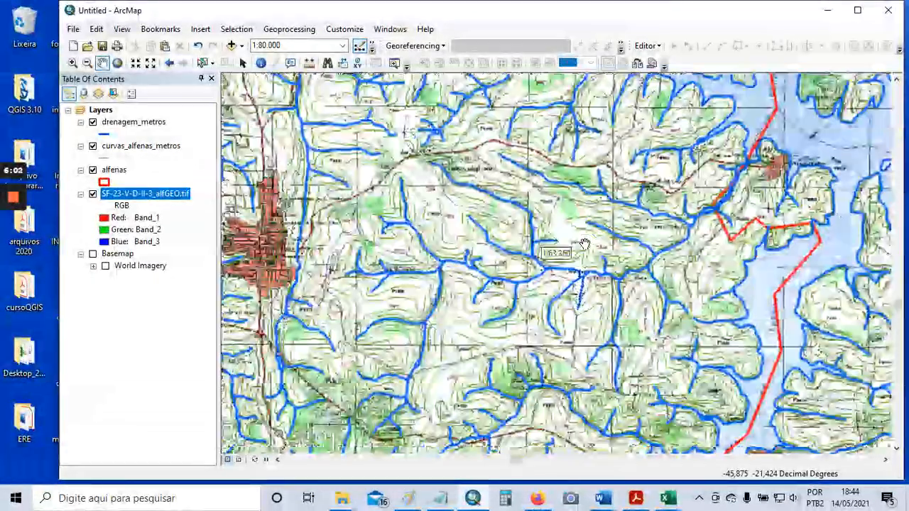
{"action": "scroll", "coordinate": [582, 246], "scroll_direction": "down", "scroll_amount": 2}
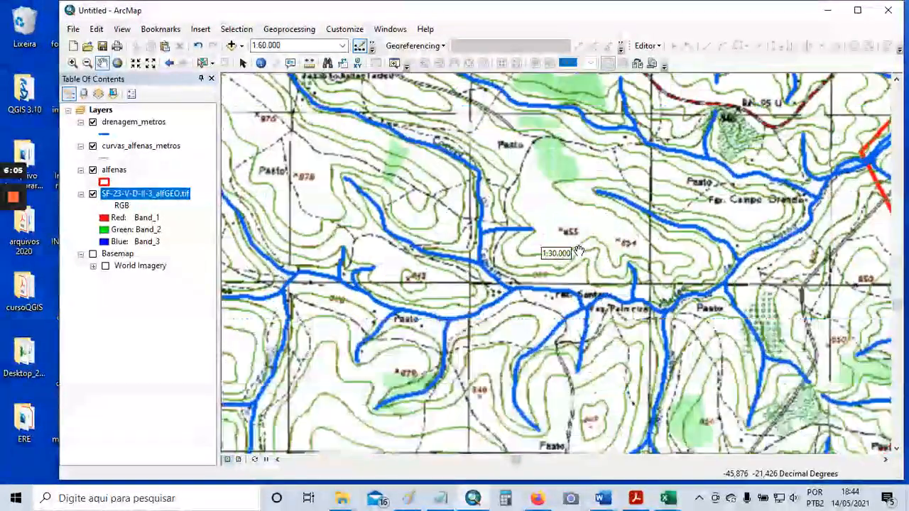
{"action": "scroll", "coordinate": [579, 249], "scroll_direction": "down", "scroll_amount": 1}
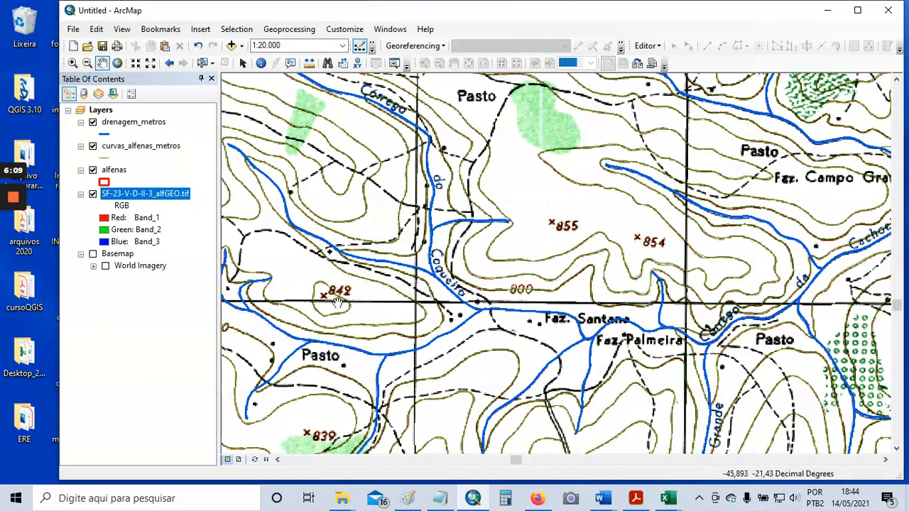
{"action": "scroll", "coordinate": [552, 184], "scroll_direction": "up", "scroll_amount": 1}
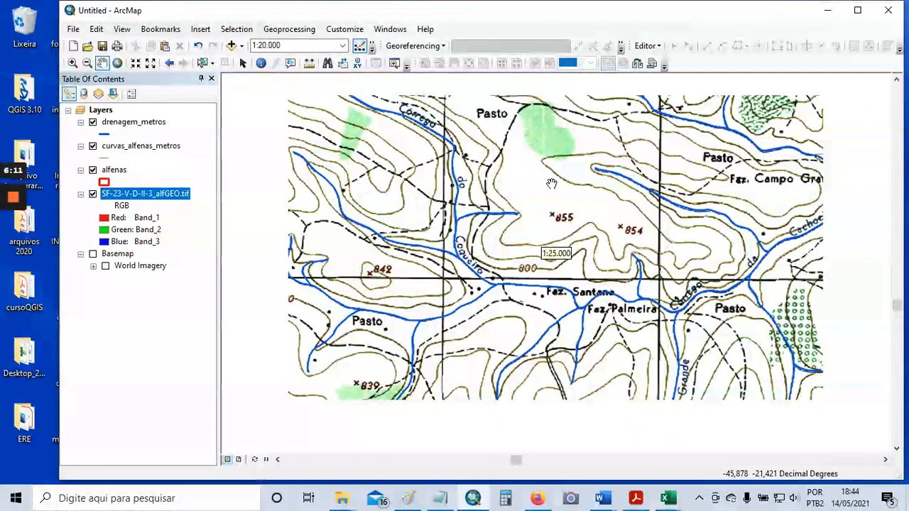
{"action": "left_click_drag", "start_coordinate": [398, 168], "coordinate": [492, 205]}
{"action": "scroll", "coordinate": [493, 205], "scroll_direction": "up", "scroll_amount": 1}
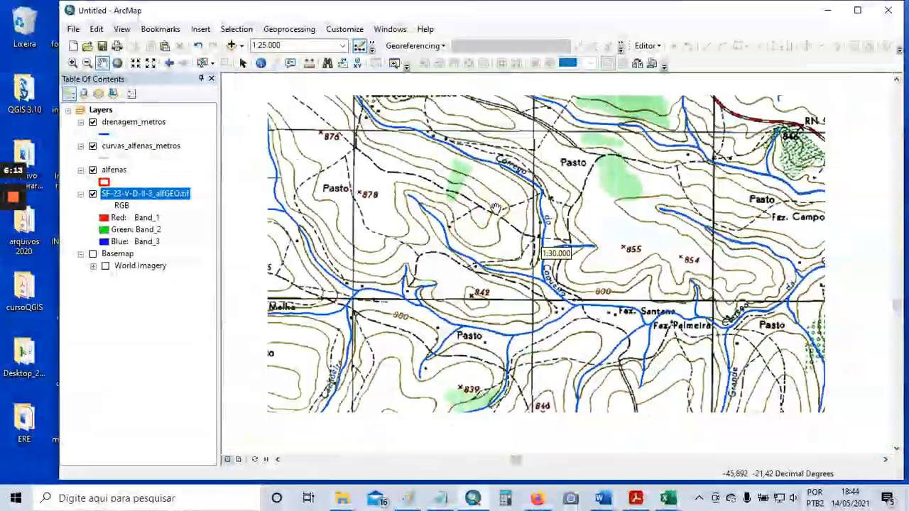
{"action": "scroll", "coordinate": [430, 213], "scroll_direction": "up", "scroll_amount": 2}
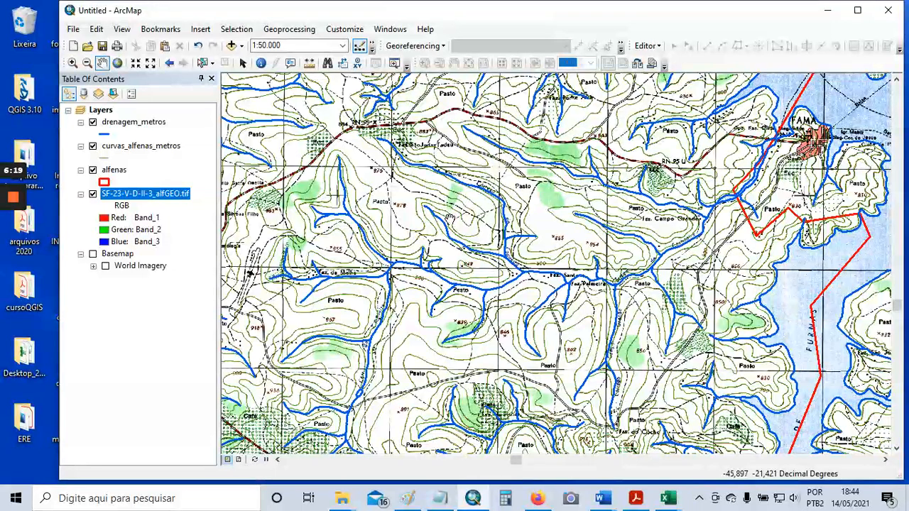
{"action": "scroll", "coordinate": [550, 215], "scroll_direction": "down", "scroll_amount": 2}
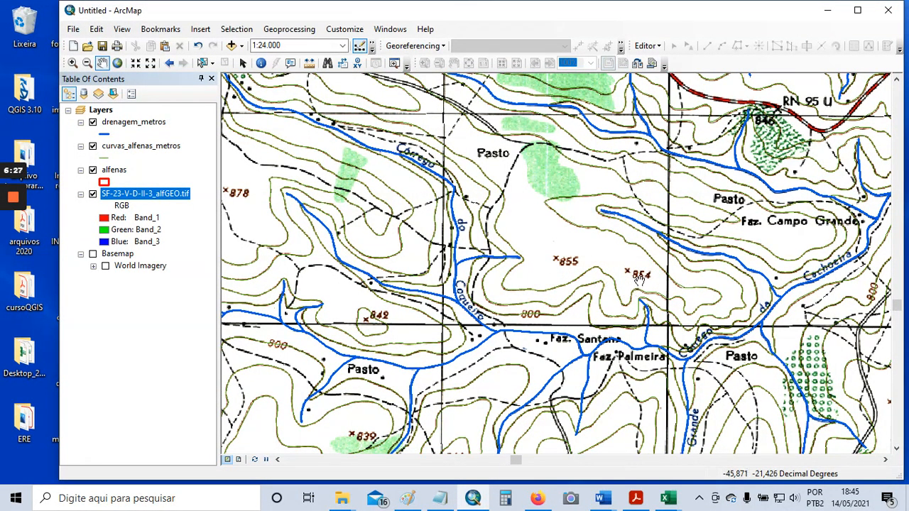
{"action": "scroll", "coordinate": [572, 274], "scroll_direction": "up", "scroll_amount": 1}
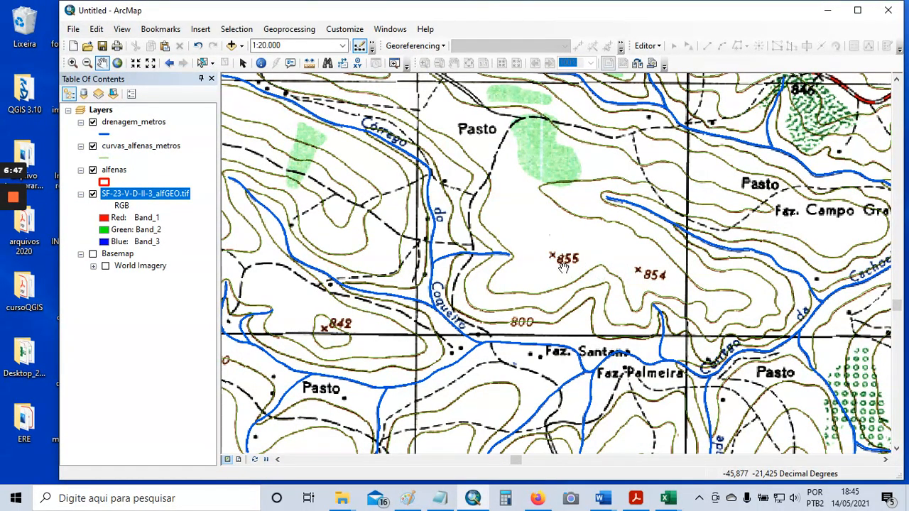
{"action": "scroll", "coordinate": [561, 288], "scroll_direction": "up", "scroll_amount": 1}
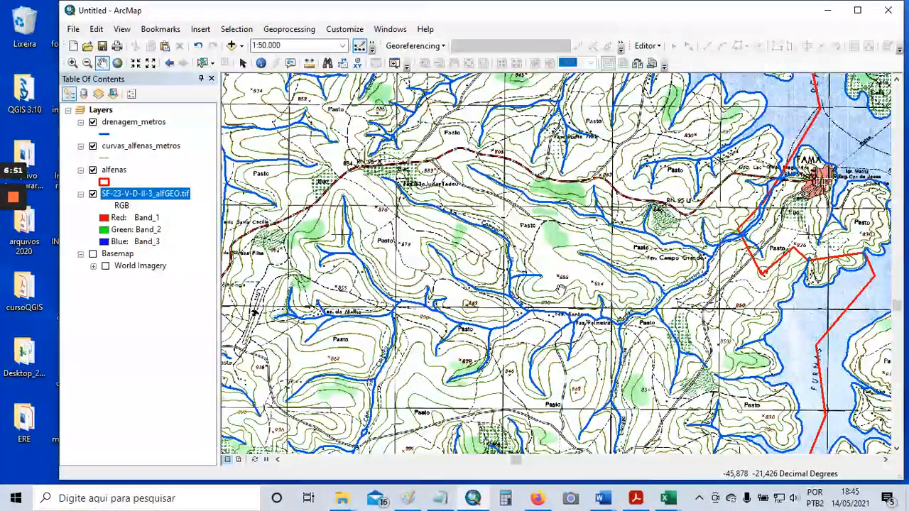
{"action": "mouse_move", "coordinate": [12, 214]}
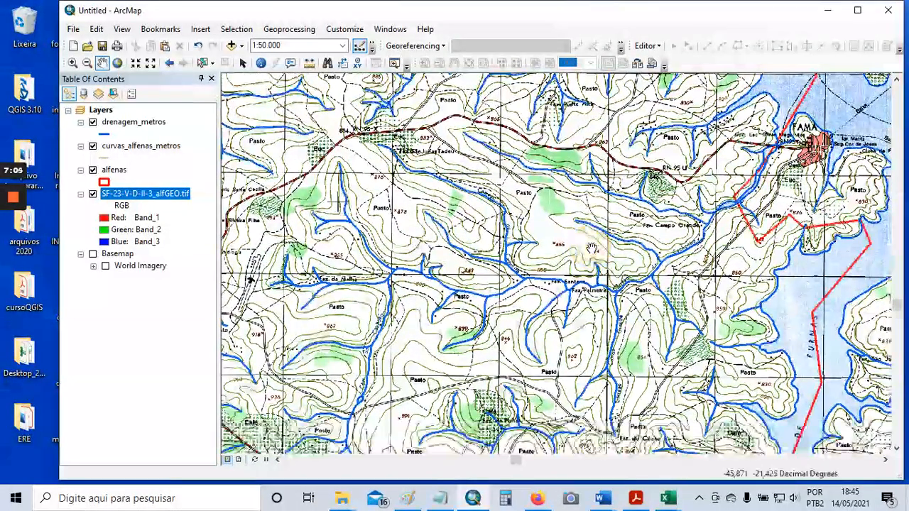
{"action": "scroll", "coordinate": [590, 250], "scroll_direction": "down", "scroll_amount": 1}
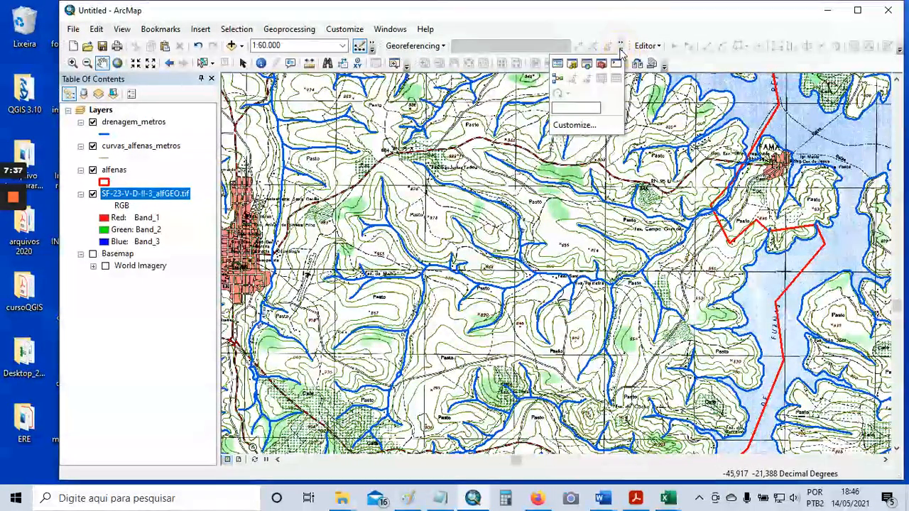
Open the Catalog and browse the Desktop connection to Cartografia Digital 2021, IBGE_shape, Alfenas_cartas
{"action": "left_click", "coordinate": [572, 64]}
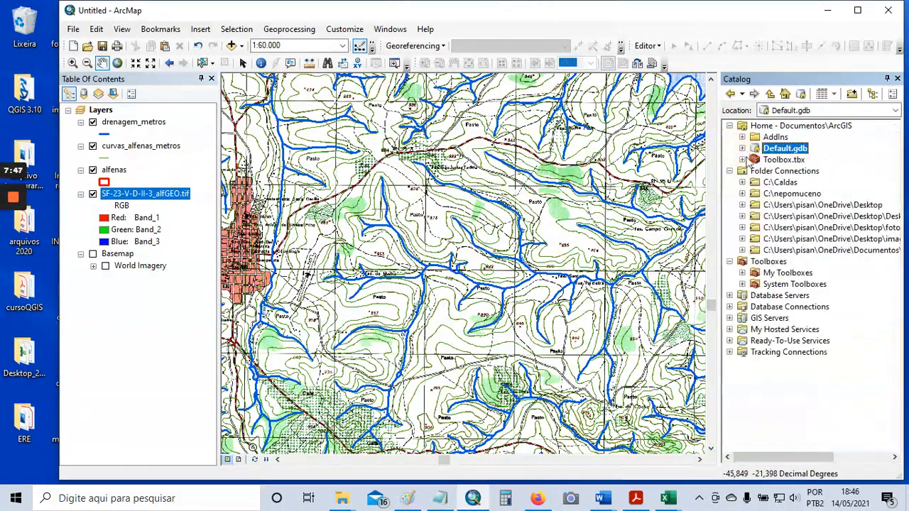
{"action": "left_click", "coordinate": [742, 204]}
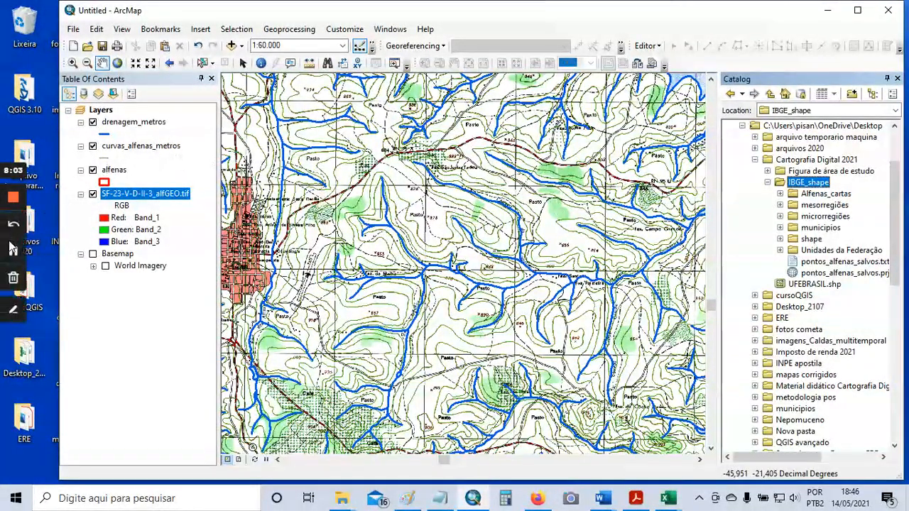
{"action": "left_click", "coordinate": [13, 252]}
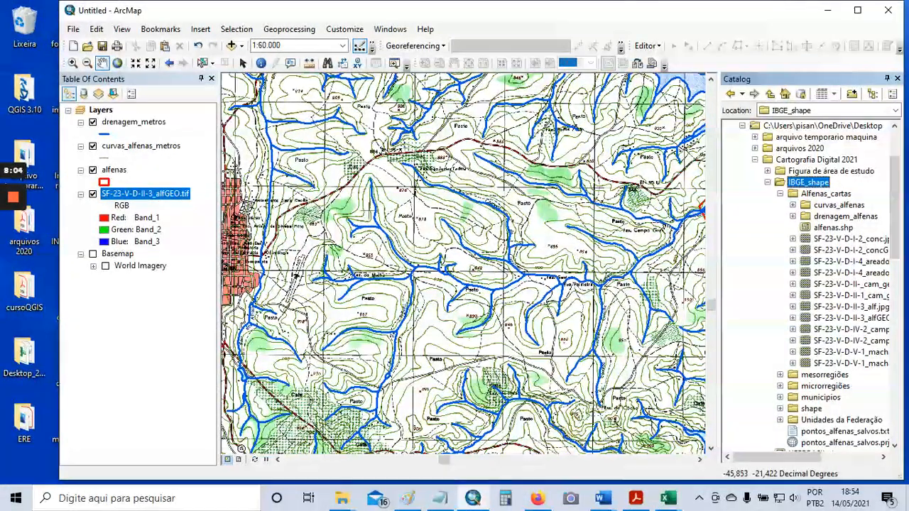
{"action": "left_click", "coordinate": [793, 198]}
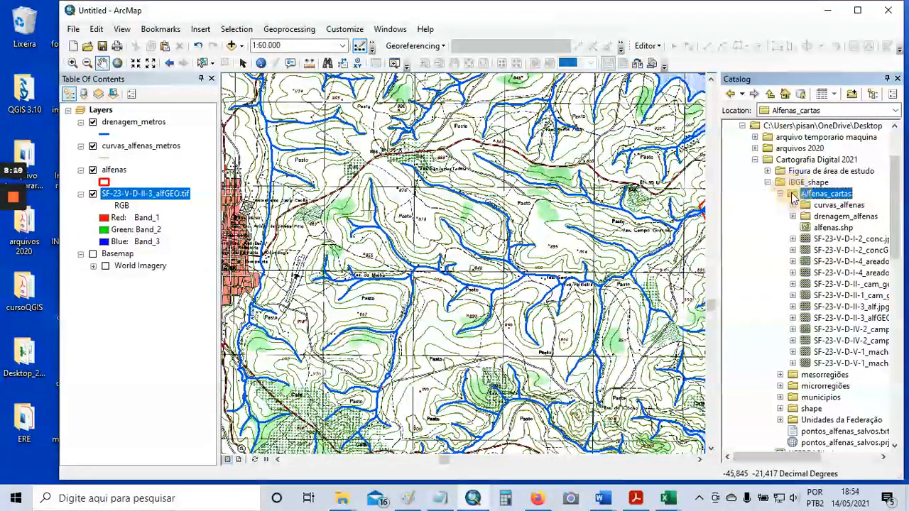
Start a new shapefile in the Alfenas_cartas folder, named limite_bacia, with Polygon as its feature type
{"action": "right_click", "coordinate": [793, 199]}
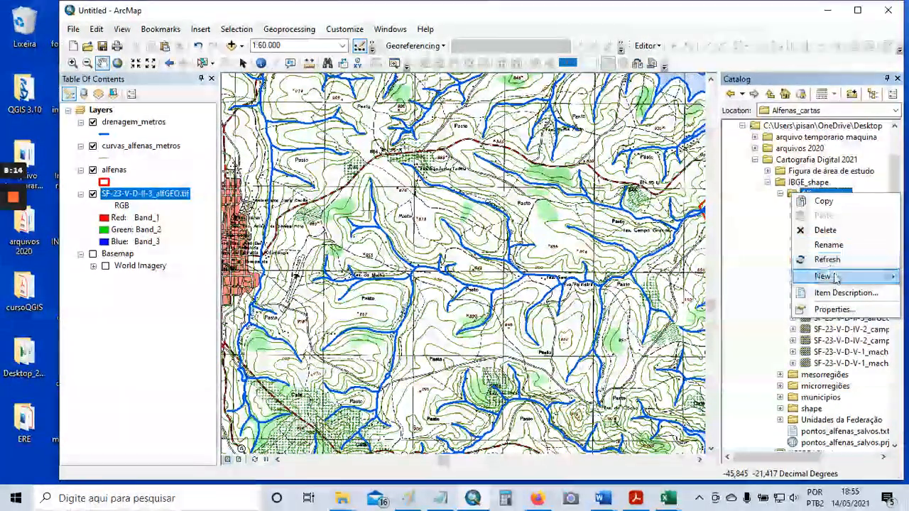
{"action": "mouse_move", "coordinate": [836, 278]}
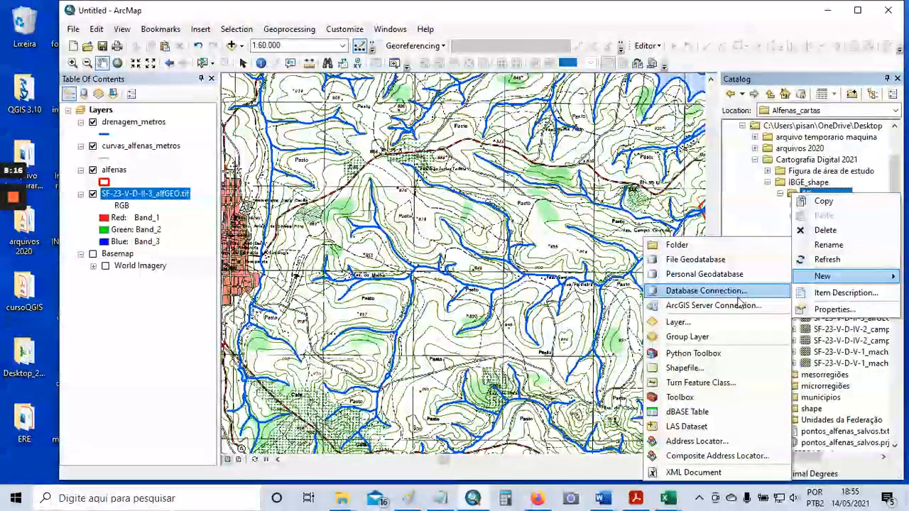
{"action": "left_click", "coordinate": [682, 368]}
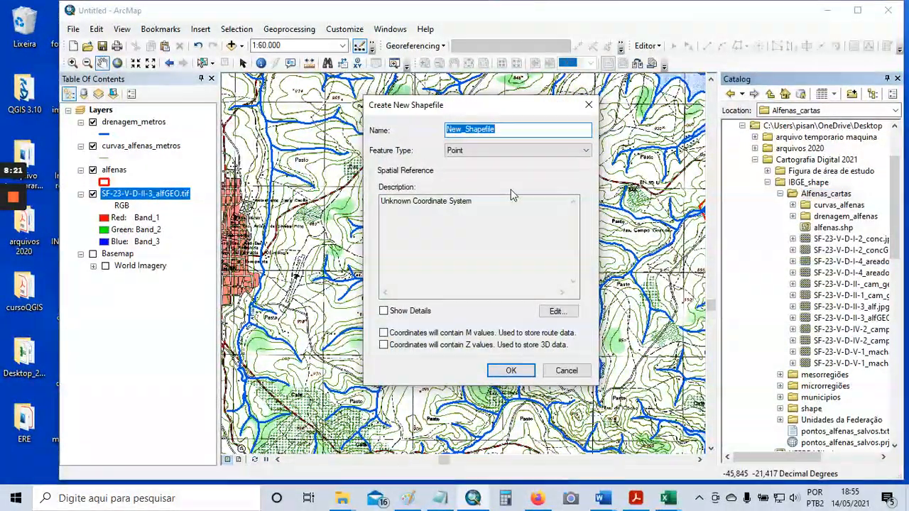
{"action": "key", "text": "BackSpace"}
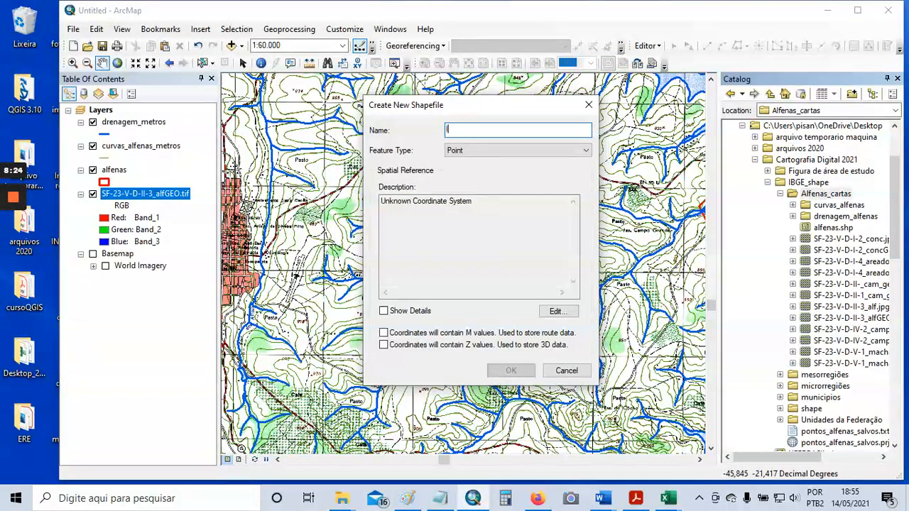
{"action": "type", "text": "limite"}
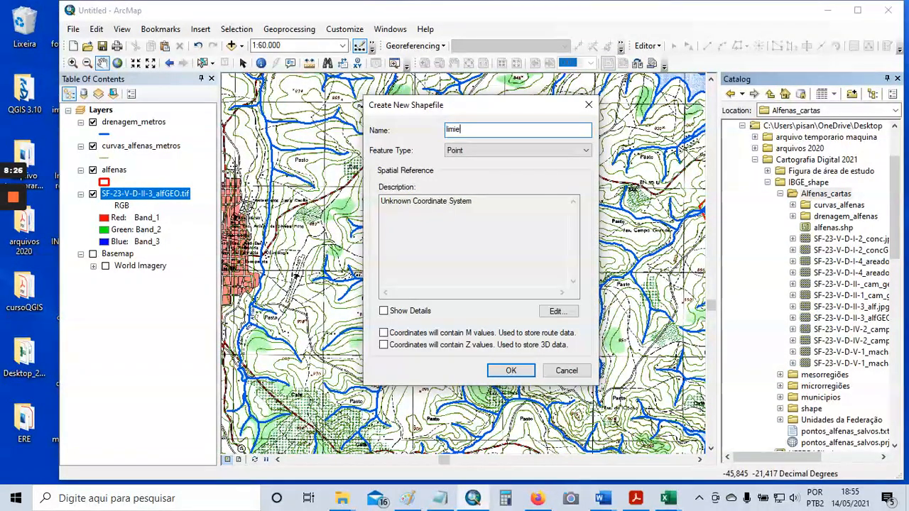
{"action": "type", "text": "_"}
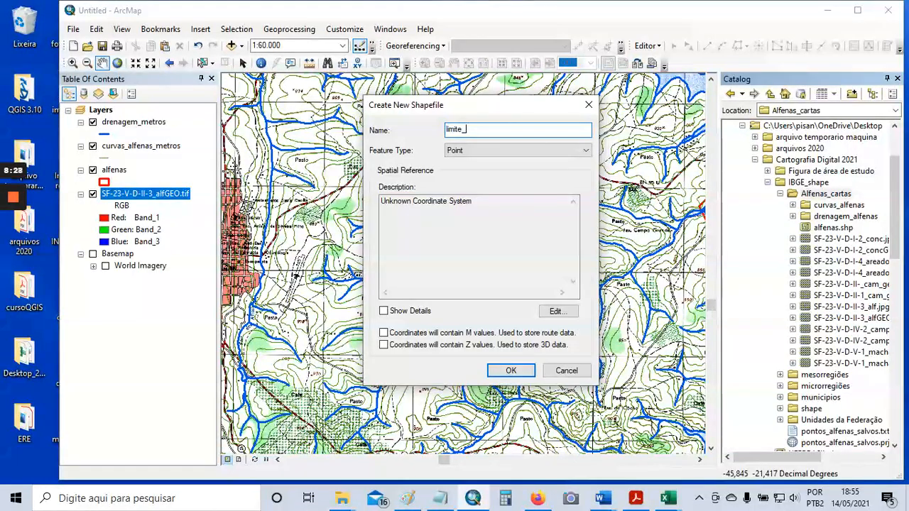
{"action": "type", "text": "bacia"}
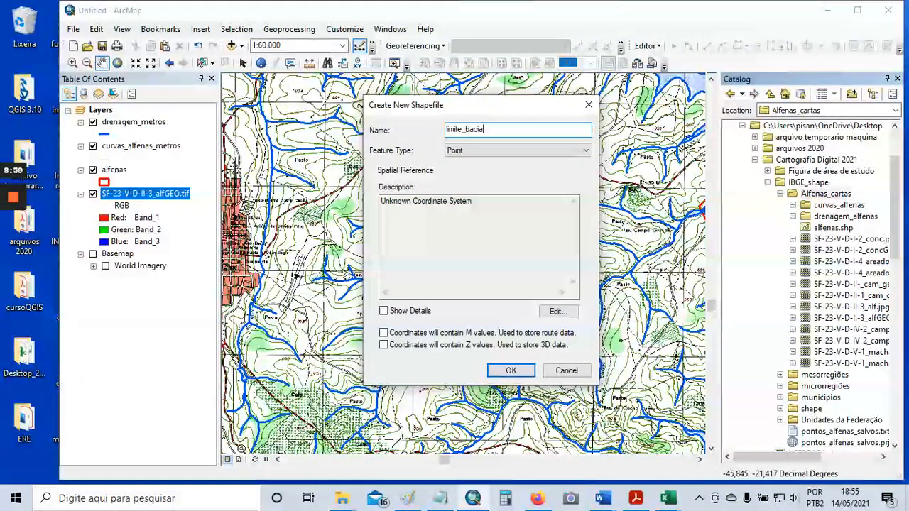
{"action": "left_click", "coordinate": [522, 151]}
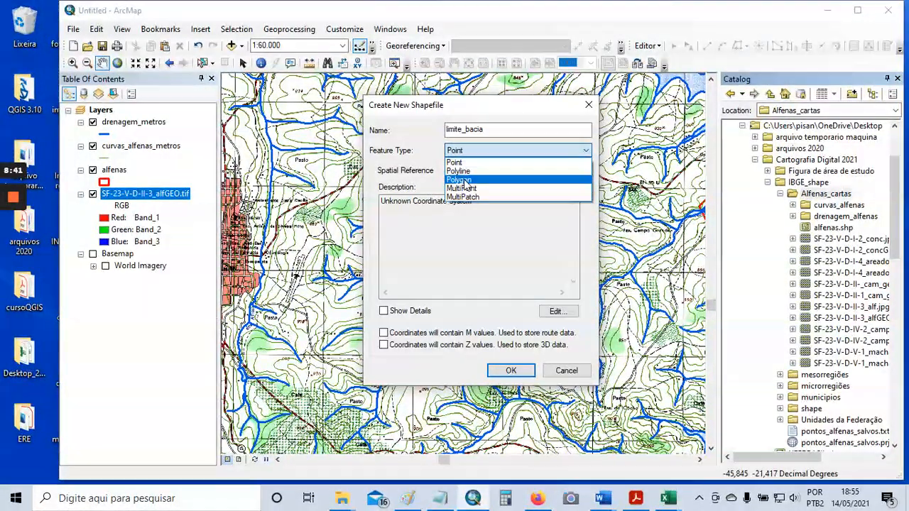
{"action": "left_click", "coordinate": [465, 182]}
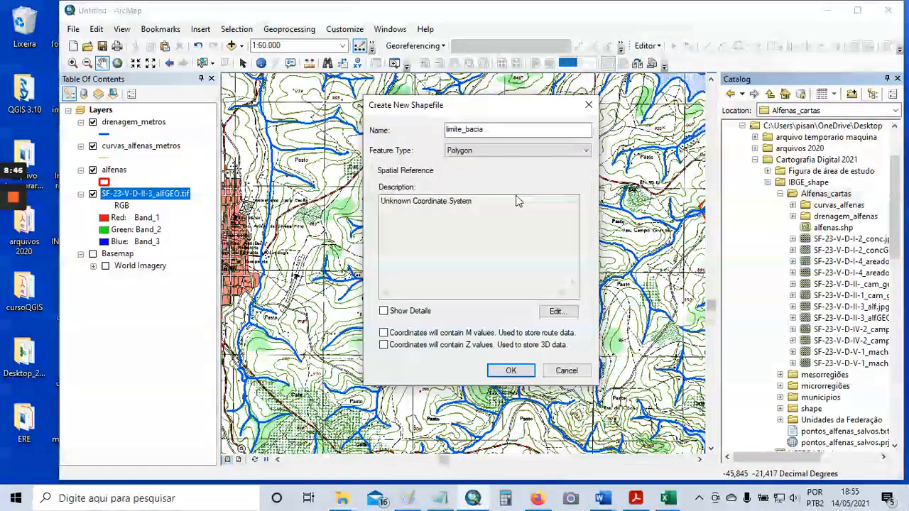
Assign the Corrego Alegre UTM Zone 23S coordinate system to limite_bacia, create the shapefile and dismiss the coordinate system warning
{"action": "left_click", "coordinate": [558, 312]}
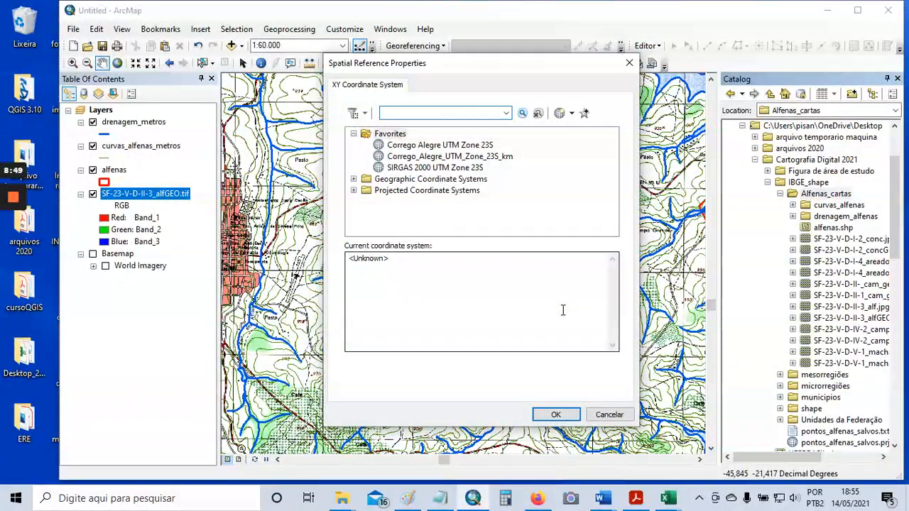
{"action": "left_click", "coordinate": [609, 415]}
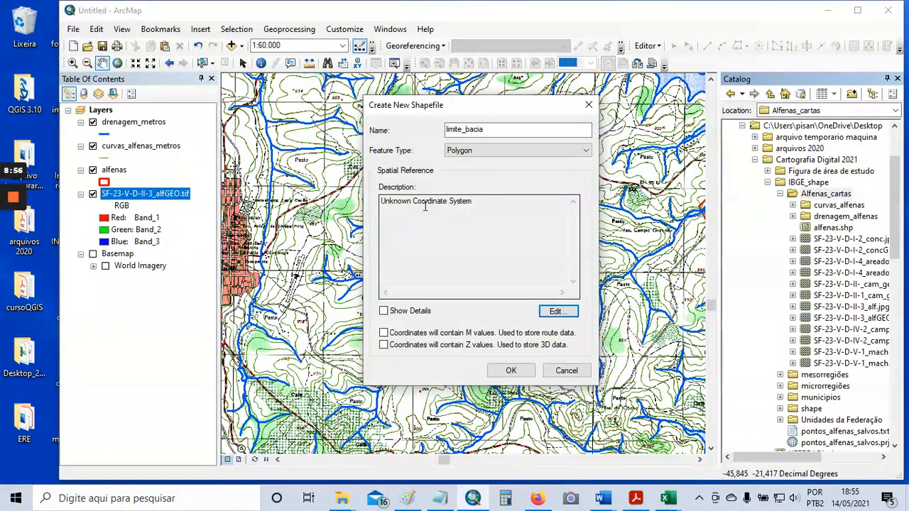
{"action": "left_click", "coordinate": [556, 313]}
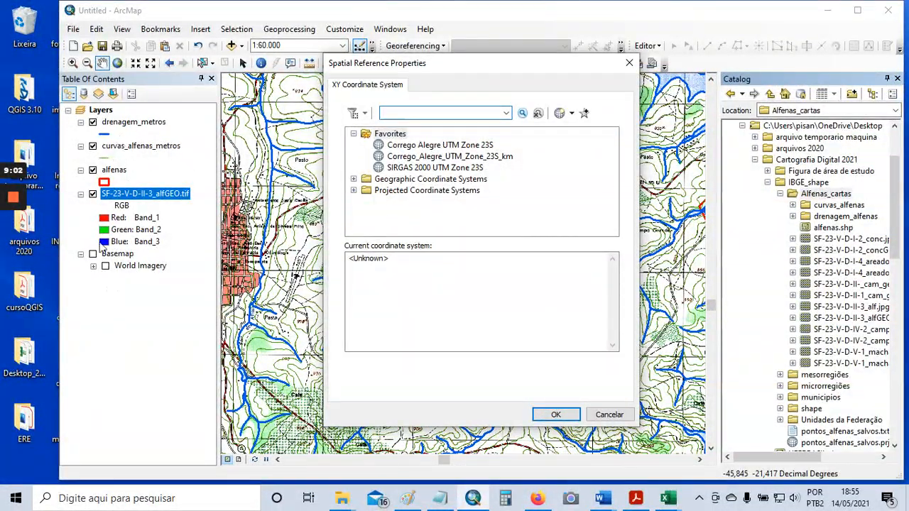
{"action": "left_click", "coordinate": [478, 145]}
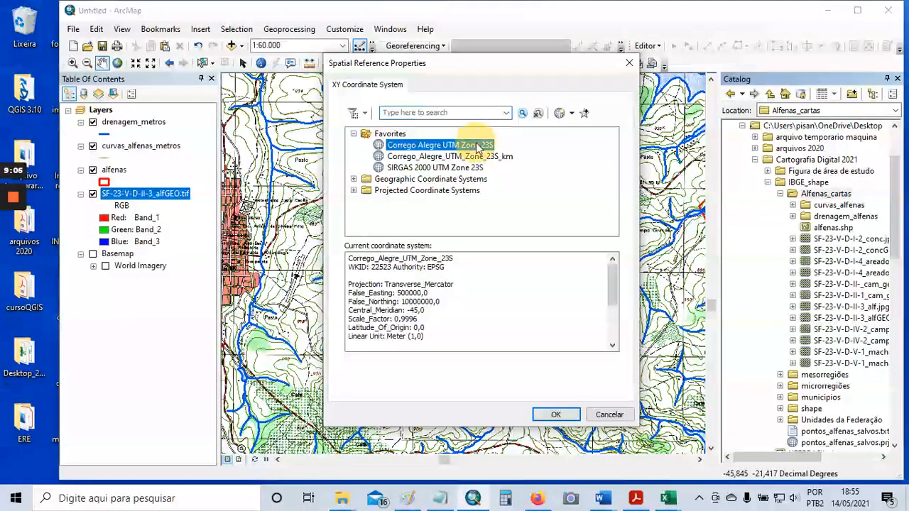
{"action": "left_click", "coordinate": [560, 417]}
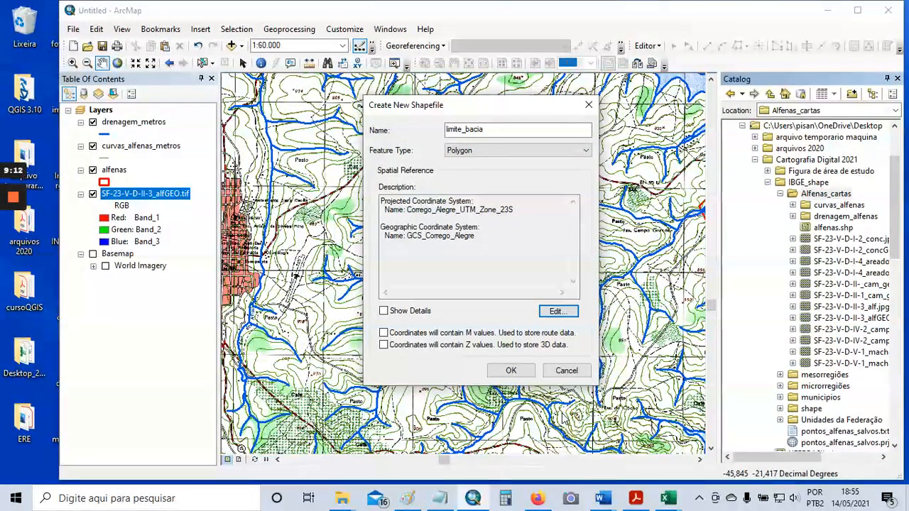
{"action": "left_click", "coordinate": [510, 371]}
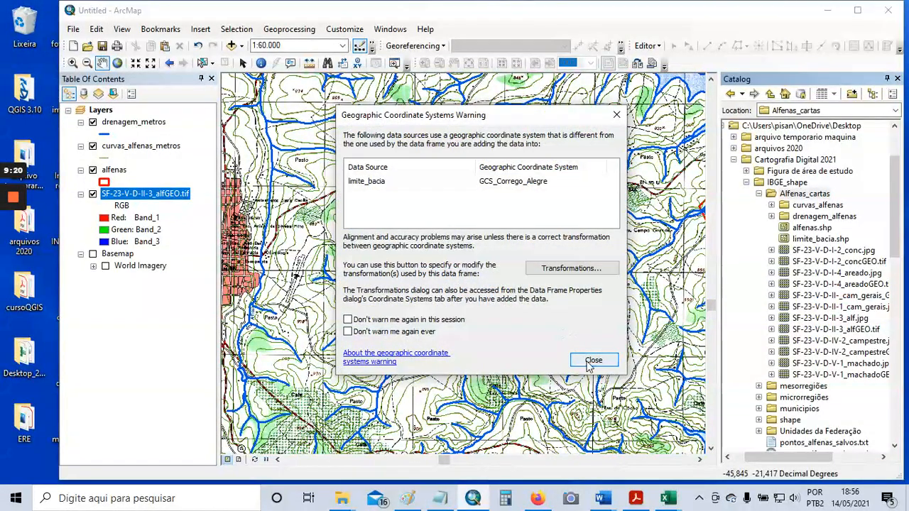
{"action": "left_click", "coordinate": [593, 360]}
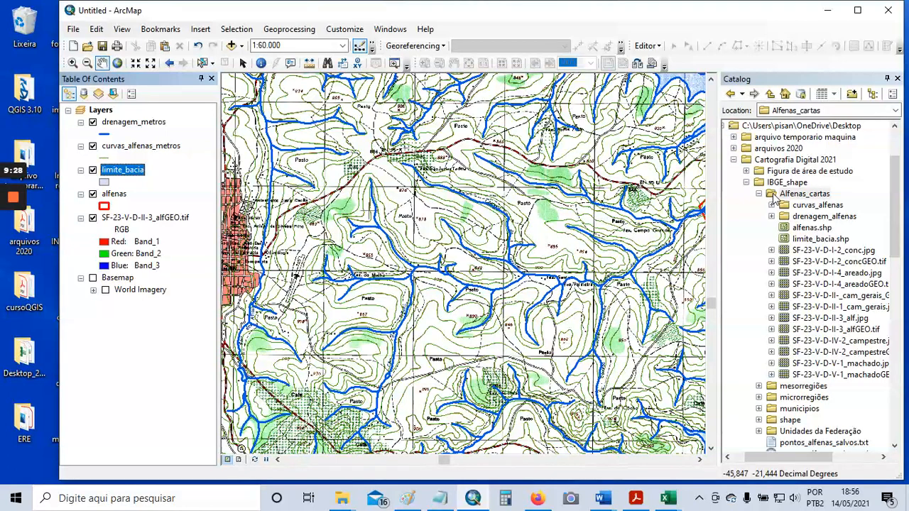
Start a new shapefile in the Alfenas_cartas folder, named cotas_bacia, with Point as its feature type
{"action": "right_click", "coordinate": [771, 196]}
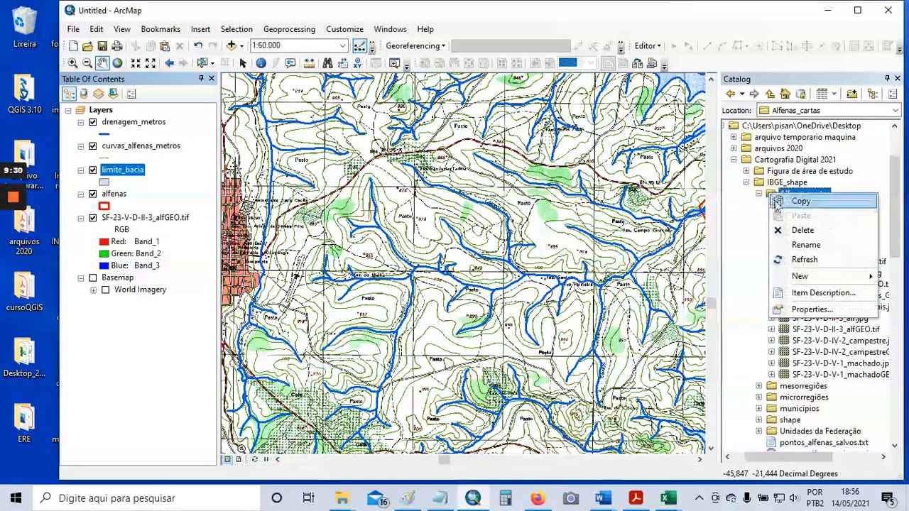
{"action": "mouse_move", "coordinate": [814, 277]}
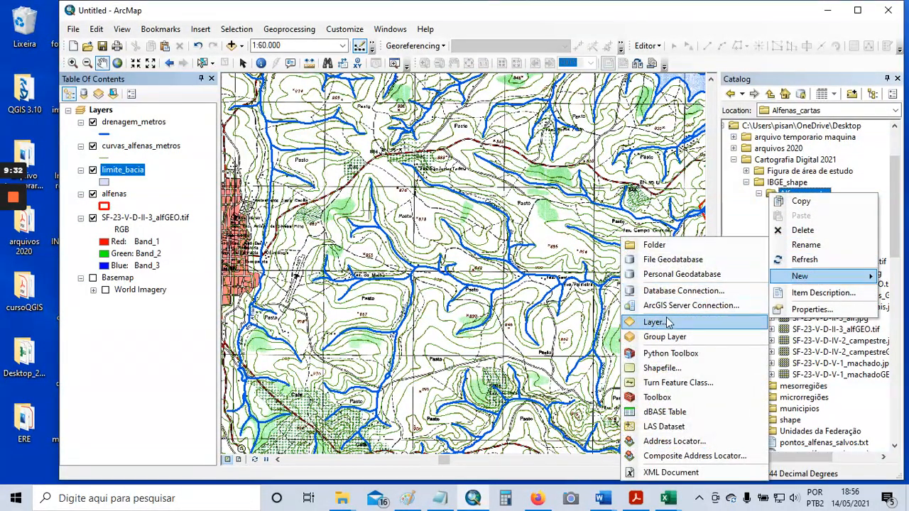
{"action": "left_click", "coordinate": [664, 368]}
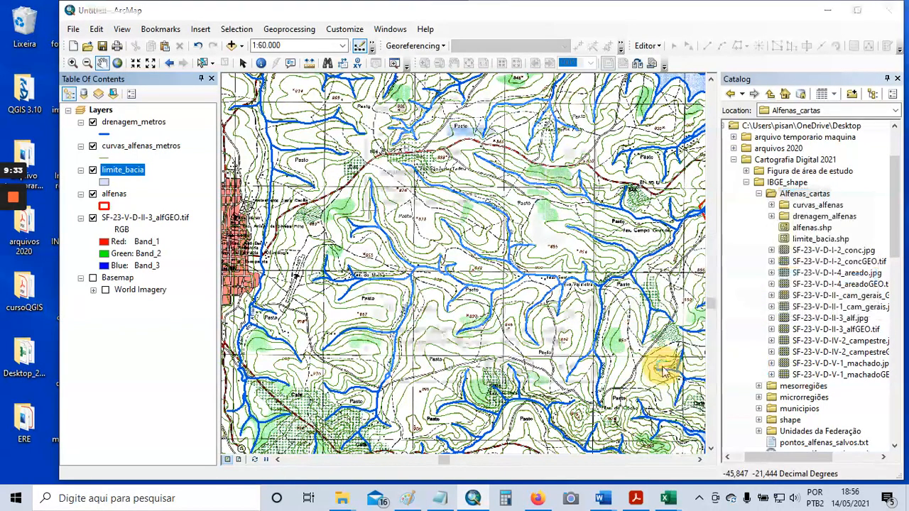
{"action": "type", "text": "cota"}
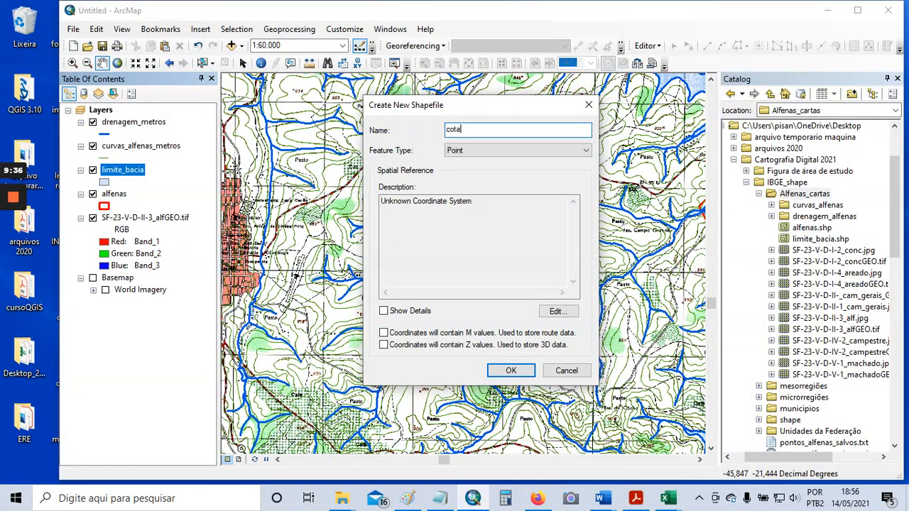
{"action": "type", "text": "s_bacia"}
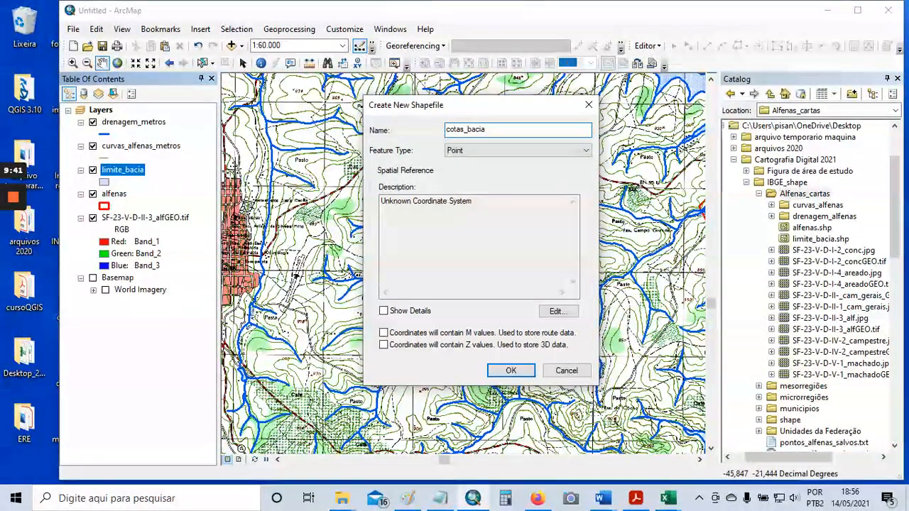
{"action": "key", "text": "Tab"}
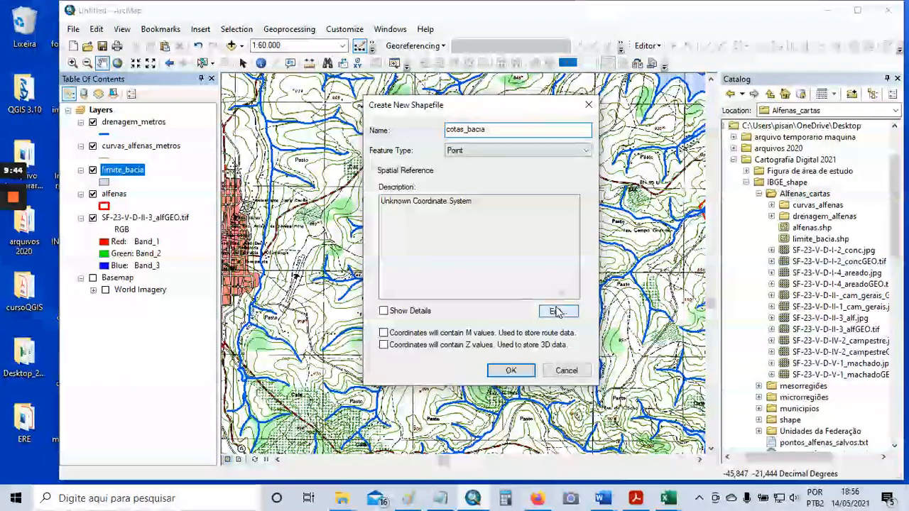
Assign the Corrego Alegre UTM Zone 23S coordinate system to cotas_bacia, create the shapefile and close the Catalog
{"action": "left_click", "coordinate": [556, 311]}
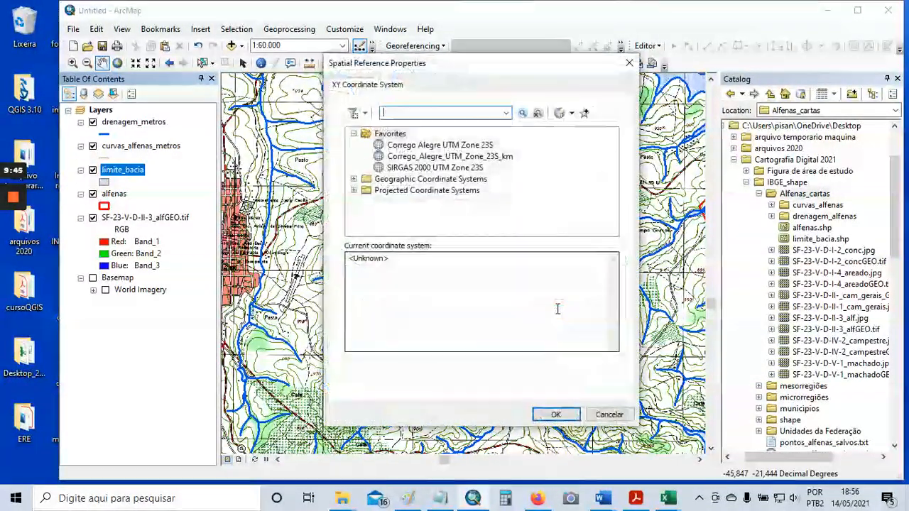
{"action": "left_click", "coordinate": [440, 145]}
{"action": "left_click", "coordinate": [557, 416]}
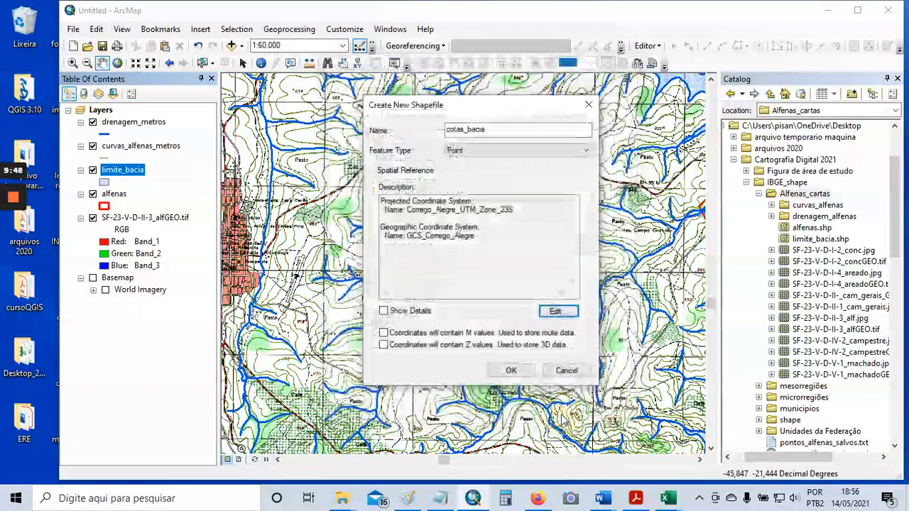
{"action": "left_click", "coordinate": [511, 370]}
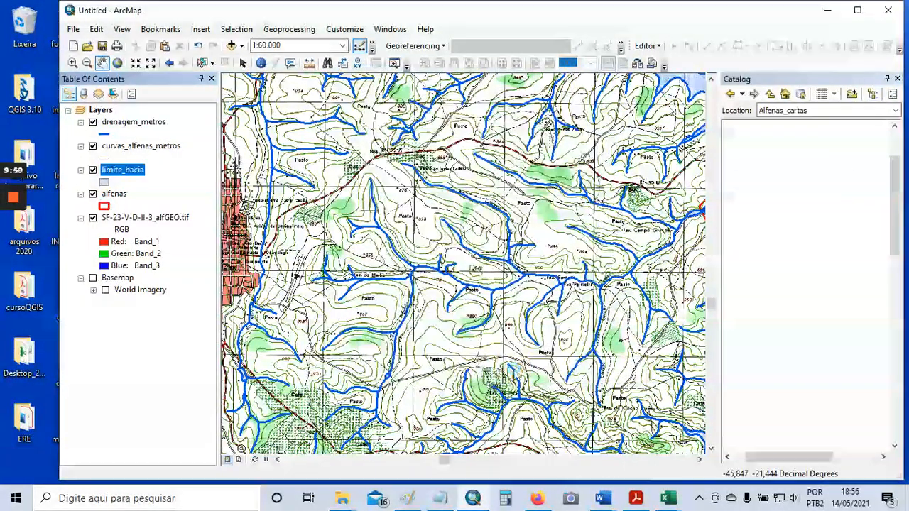
{"action": "left_click", "coordinate": [577, 364]}
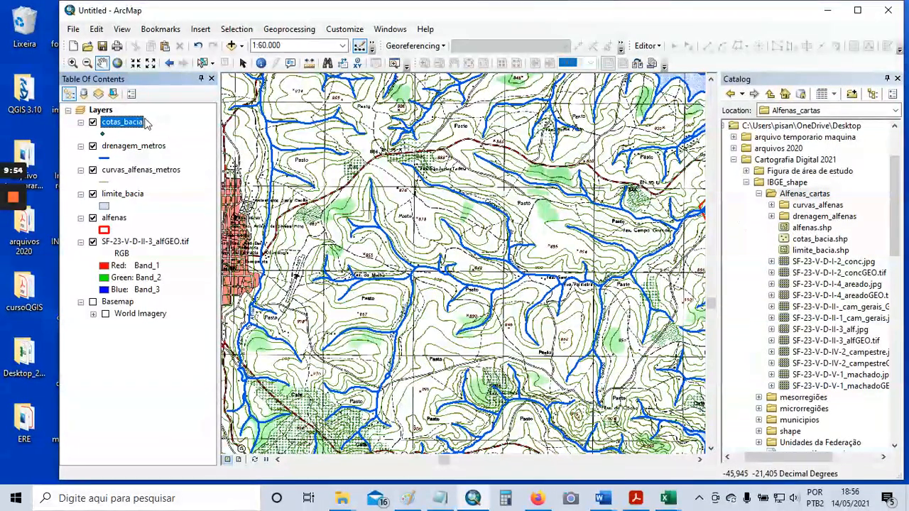
{"action": "left_click", "coordinate": [898, 79]}
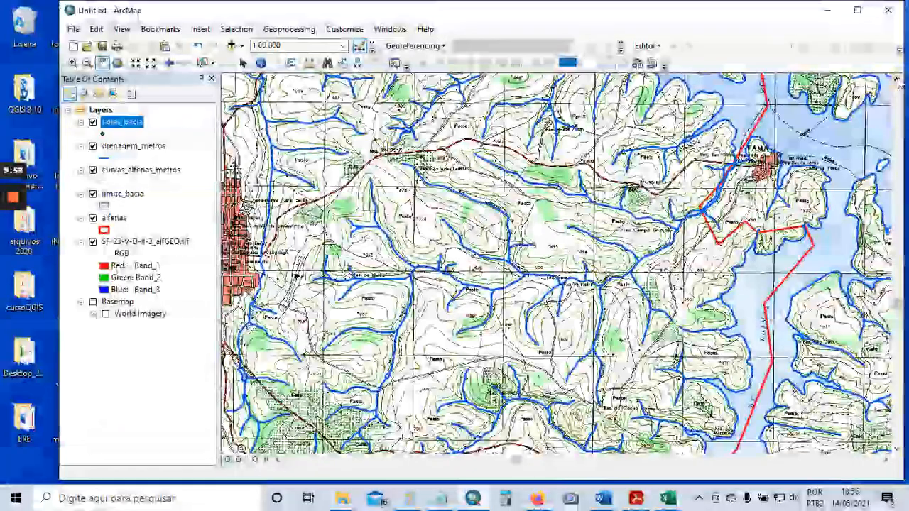
Compare the contours and drainage with and without the SF-23-V-D-II-3_alfGEO.tif chart beneath them
{"action": "mouse_move", "coordinate": [18, 201]}
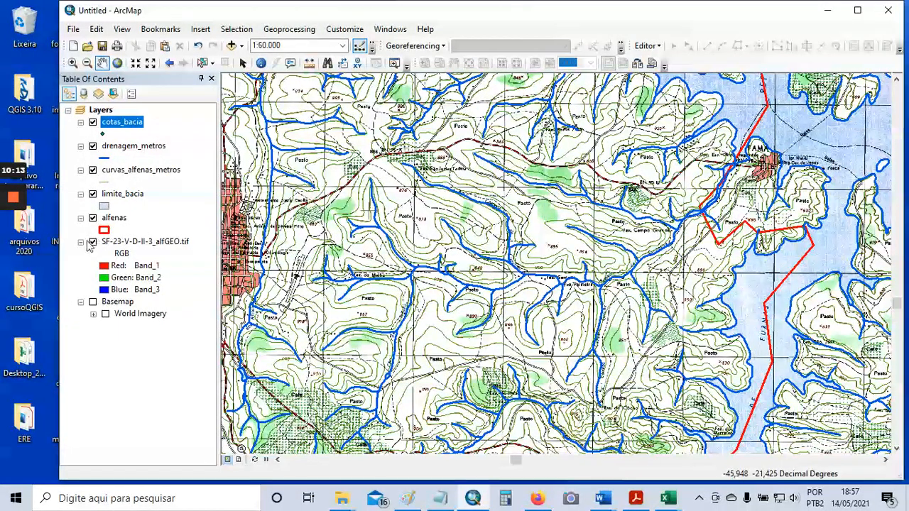
{"action": "left_click", "coordinate": [92, 241]}
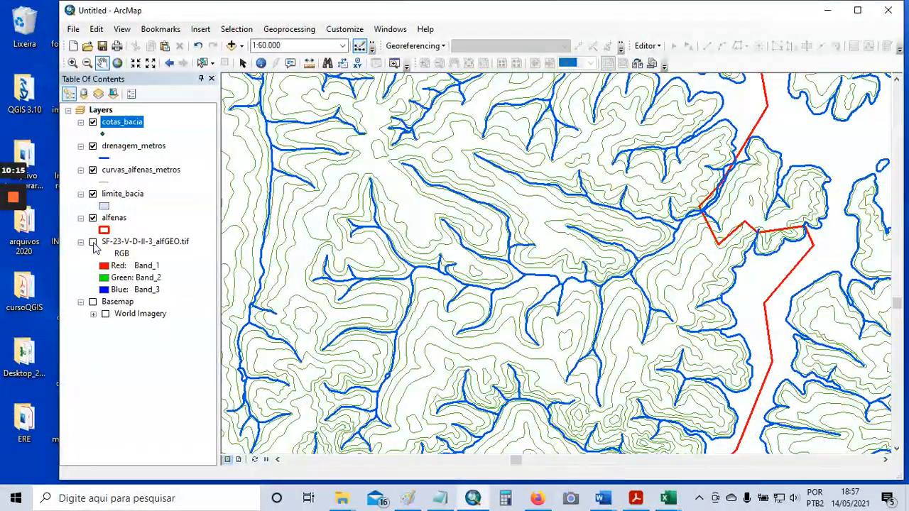
{"action": "left_click", "coordinate": [92, 242]}
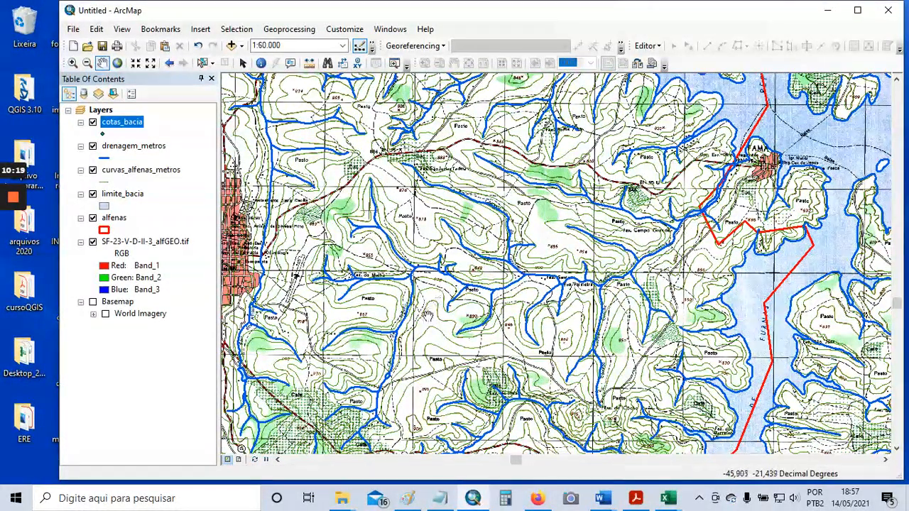
Start an edit session on the limite_bacia layer, continuing past the spatial reference warnings
{"action": "left_click_drag", "start_coordinate": [600, 286], "coordinate": [591, 265]}
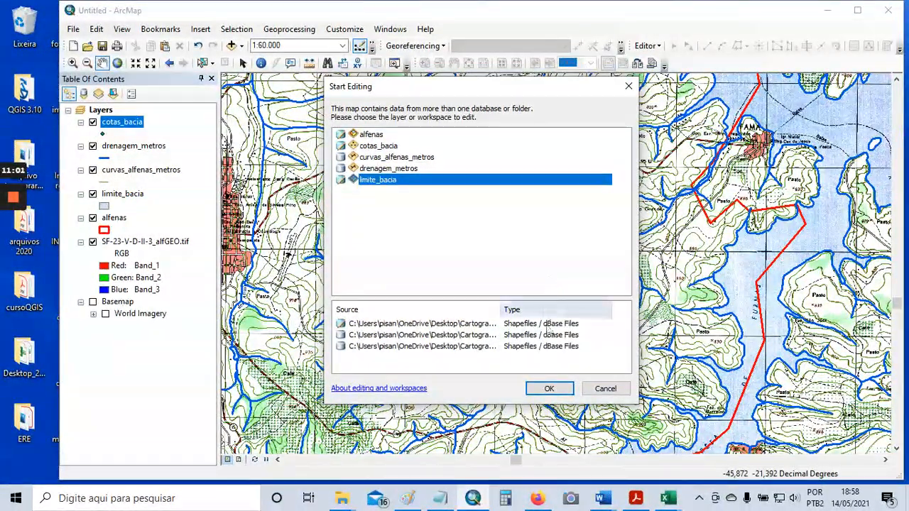
{"action": "left_click", "coordinate": [546, 389]}
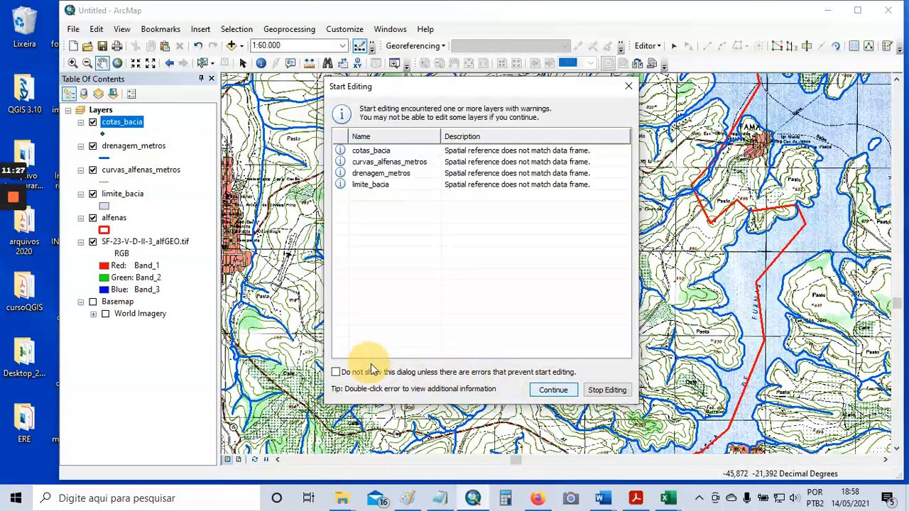
{"action": "left_click", "coordinate": [553, 390]}
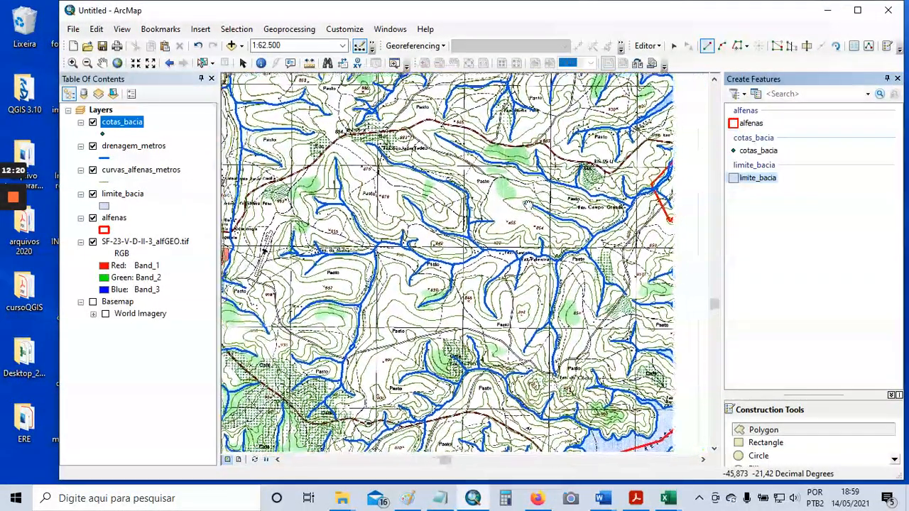
Hide the alfenas boundary and the SF-23-V-D-II-3_alfGEO.tif chart, leaving the contours and drainage around Fama
{"action": "left_click_drag", "start_coordinate": [528, 203], "coordinate": [484, 212]}
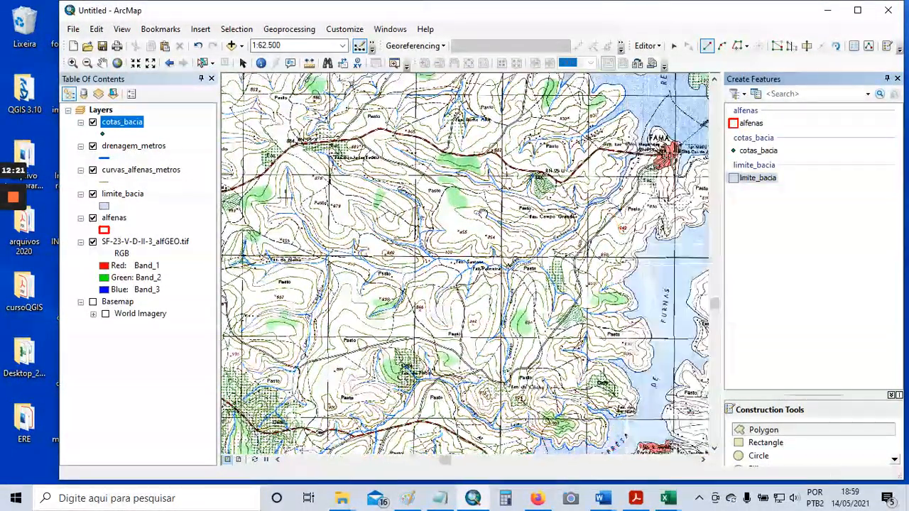
{"action": "left_click_drag", "start_coordinate": [551, 203], "coordinate": [474, 218]}
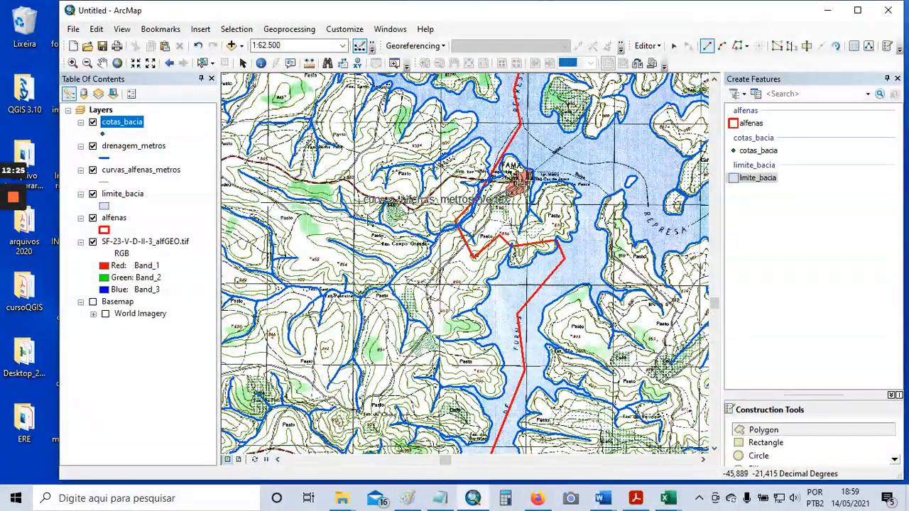
{"action": "left_click", "coordinate": [92, 218]}
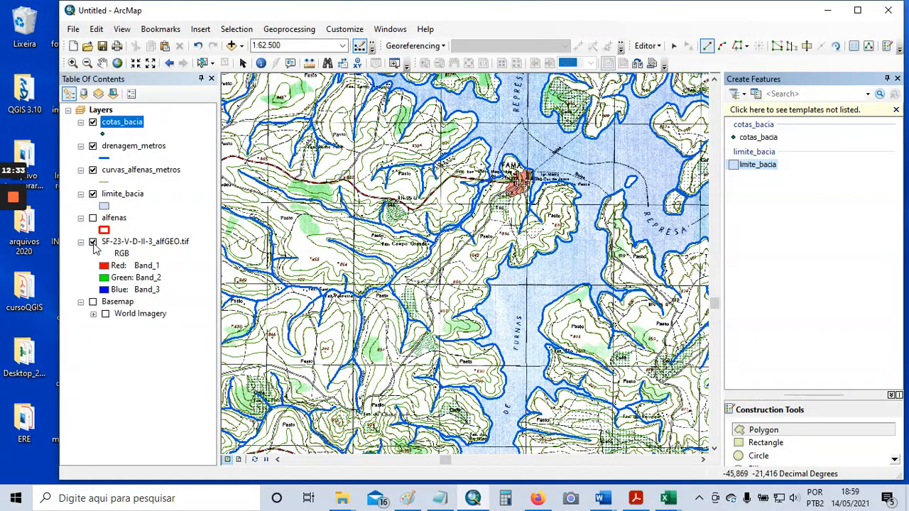
{"action": "left_click", "coordinate": [93, 242]}
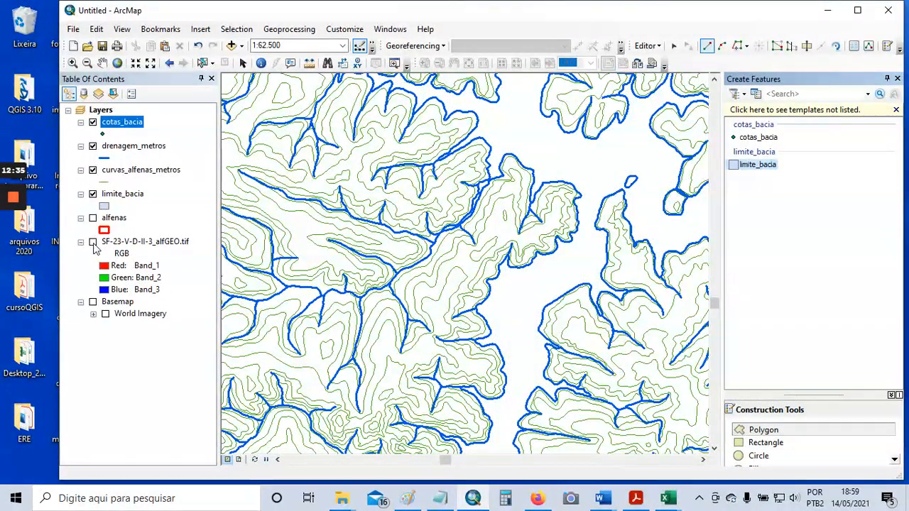
Inspect the Fama peninsula and river mouth at 1:20.000, briefly showing the topographic chart under the contours and drainage
{"action": "scroll", "coordinate": [525, 181], "scroll_direction": "up", "scroll_amount": 1}
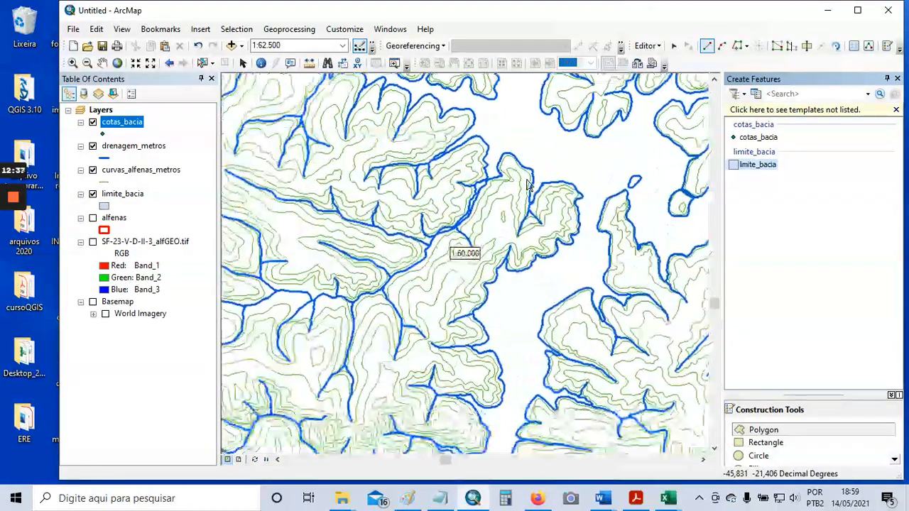
{"action": "scroll", "coordinate": [527, 185], "scroll_direction": "up", "scroll_amount": 3}
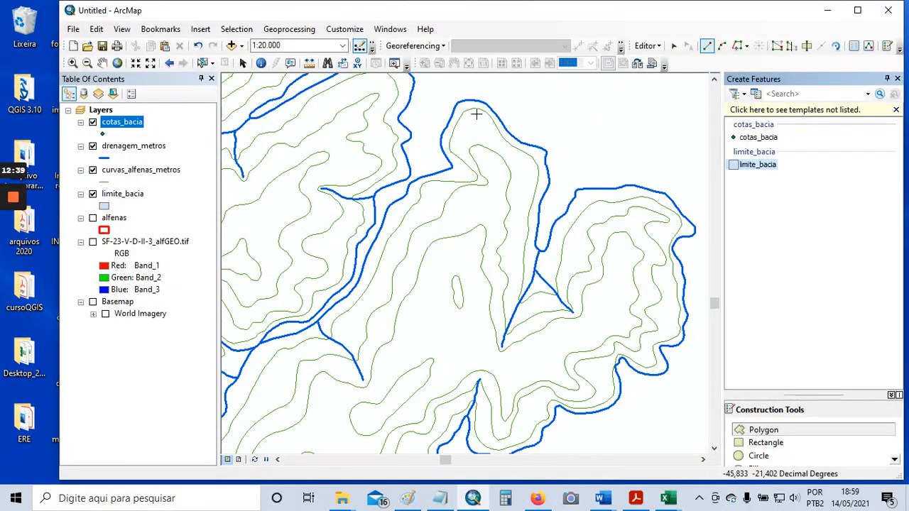
{"action": "left_click_drag", "start_coordinate": [472, 135], "coordinate": [503, 212]}
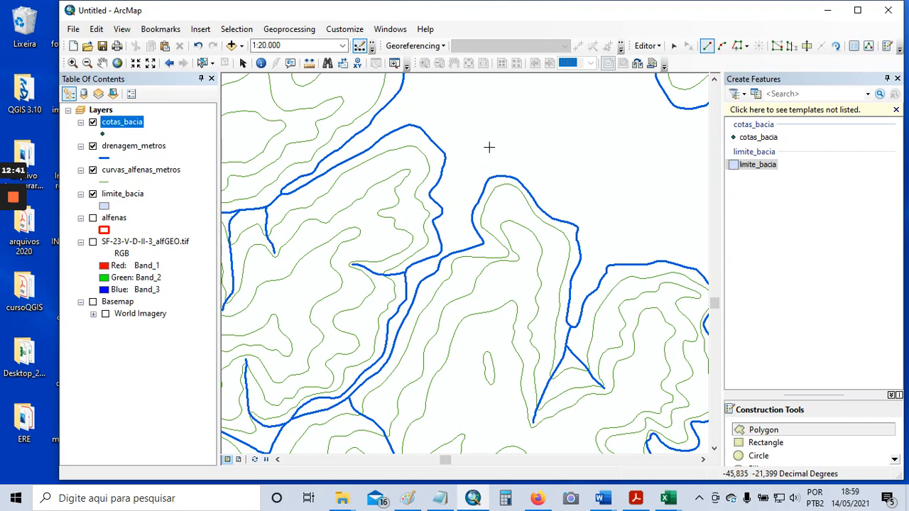
{"action": "left_click", "coordinate": [93, 242]}
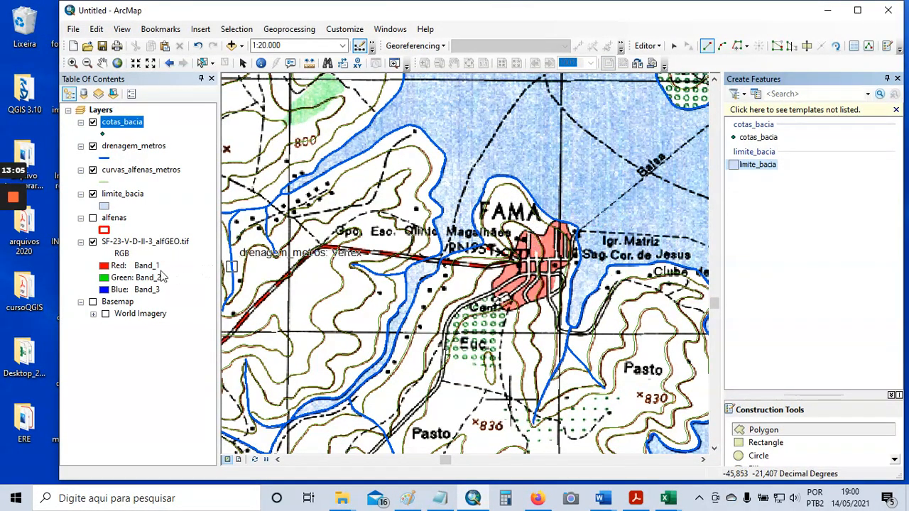
{"action": "left_click", "coordinate": [92, 242]}
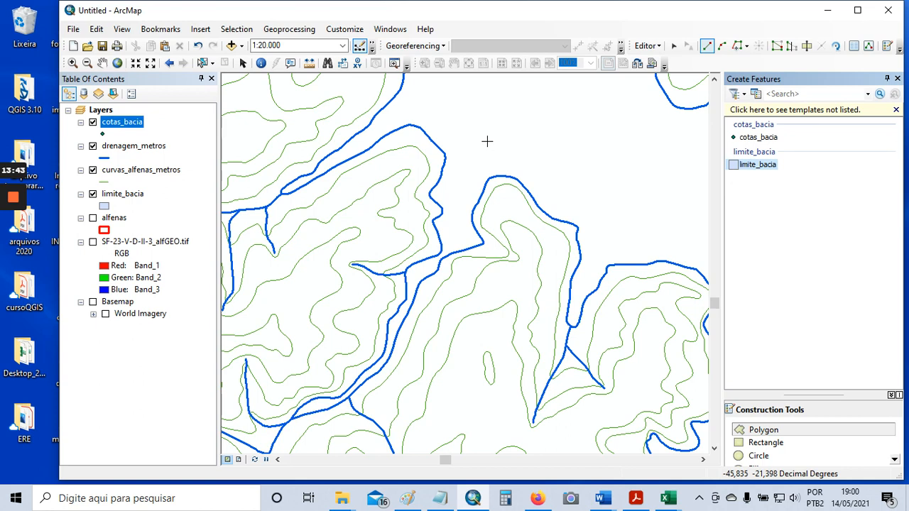
Begin the limite_bacia polygon in the reservoir north of Fama, placing vertices across the shoreline onto the peninsula's inner contour
{"action": "left_click", "coordinate": [487, 142]}
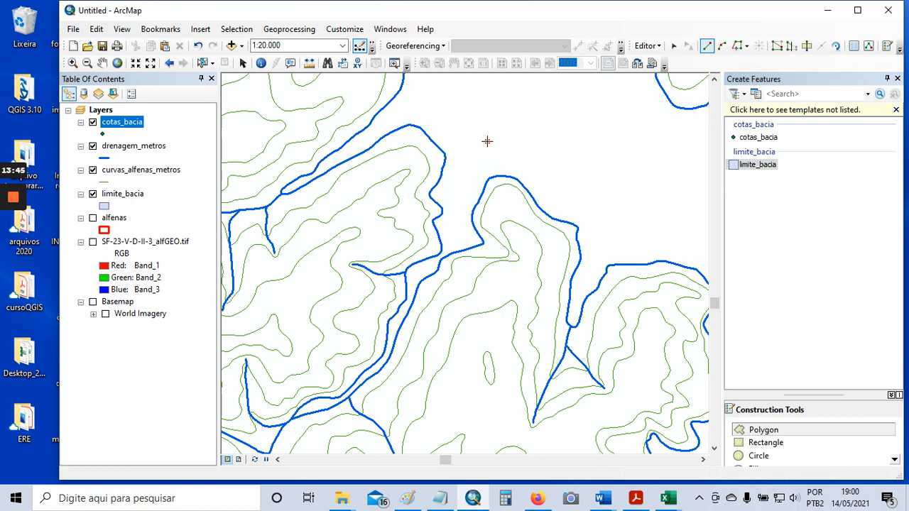
{"action": "left_click", "coordinate": [488, 157]}
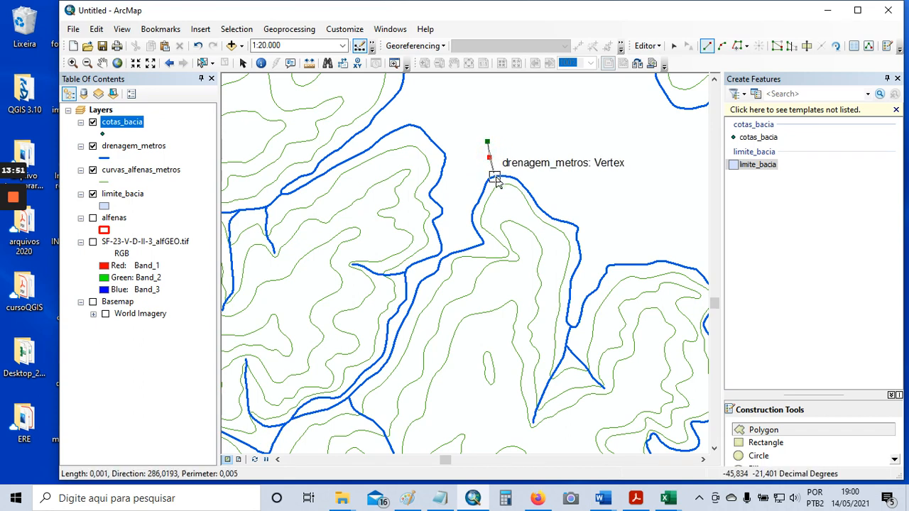
{"action": "left_click", "coordinate": [498, 177]}
{"action": "left_click", "coordinate": [505, 202]}
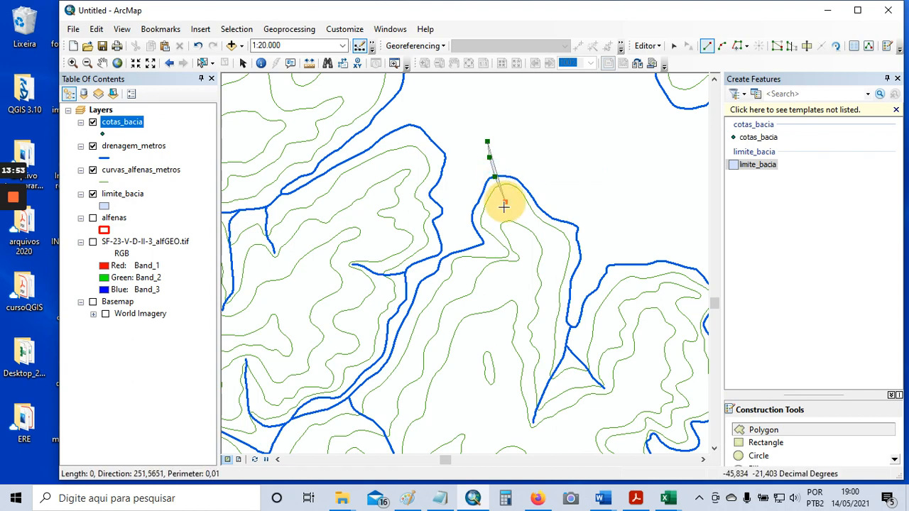
{"action": "left_click", "coordinate": [506, 222]}
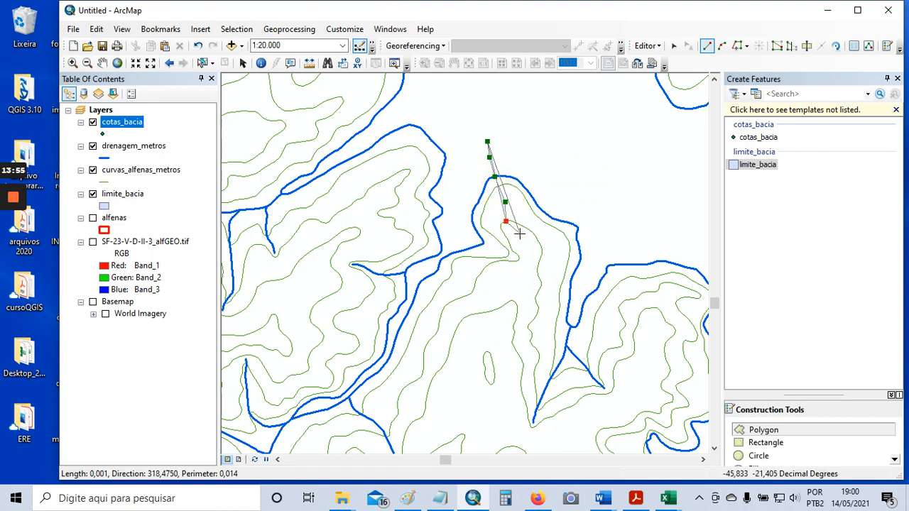
Continue the limite_bacia boundary southward along the peninsula ridge, placing six vertices inside the inner contour at 1:12.500
{"action": "scroll", "coordinate": [519, 229], "scroll_direction": "down", "scroll_amount": 1}
{"action": "scroll", "coordinate": [513, 233], "scroll_direction": "down", "scroll_amount": 1}
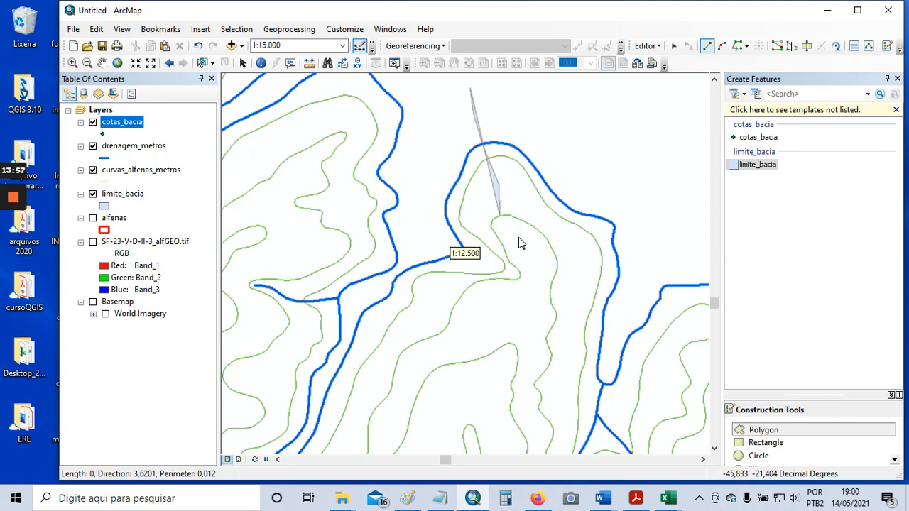
{"action": "left_click_drag", "start_coordinate": [519, 239], "coordinate": [471, 191]}
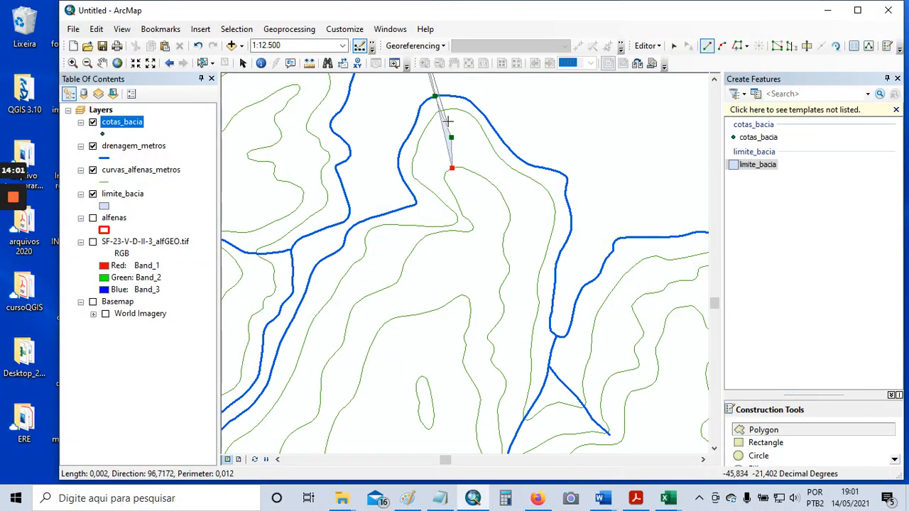
{"action": "left_click", "coordinate": [457, 180]}
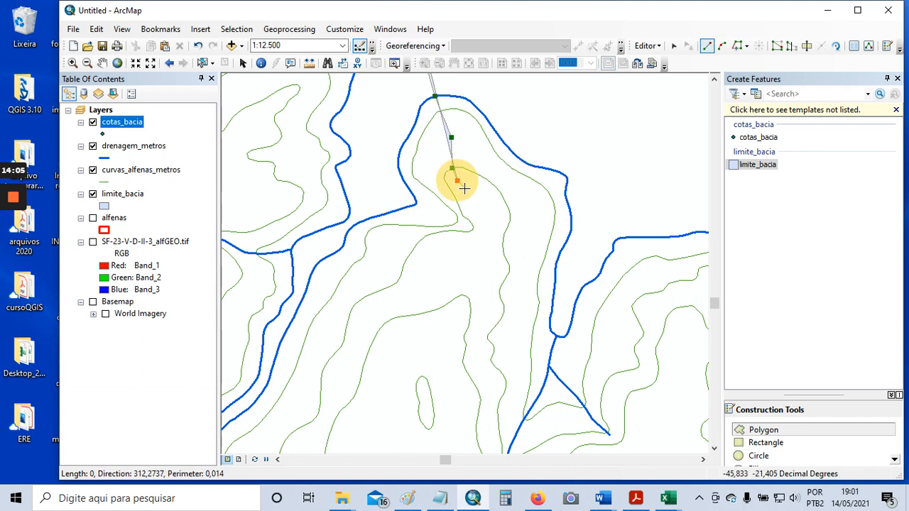
{"action": "left_click", "coordinate": [470, 198]}
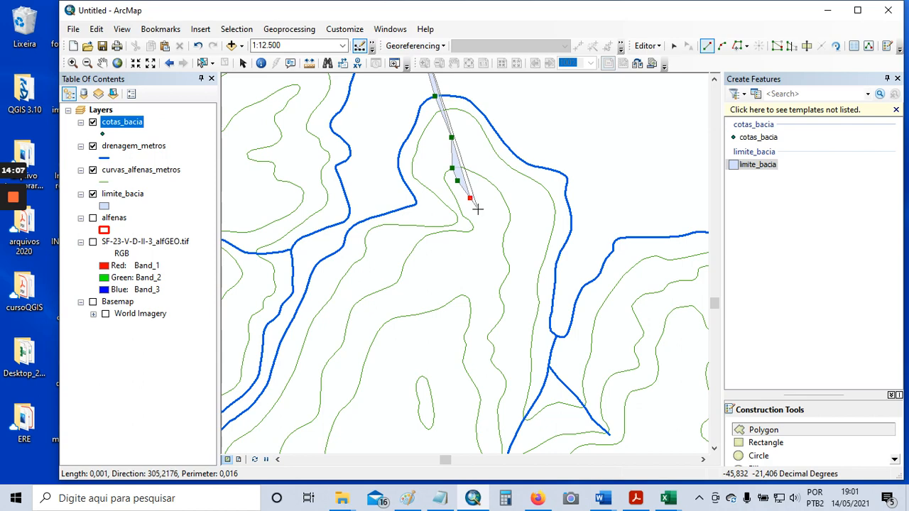
{"action": "left_click", "coordinate": [477, 210]}
{"action": "left_click", "coordinate": [479, 221]}
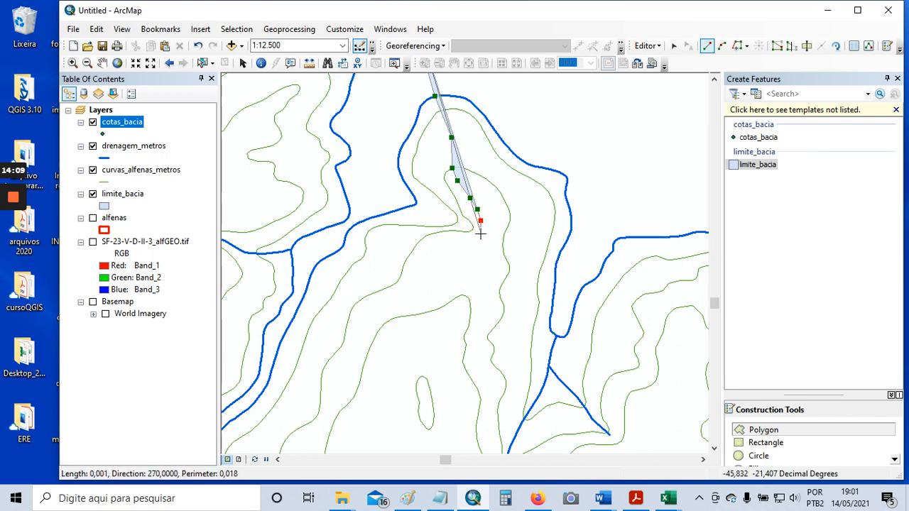
{"action": "left_click", "coordinate": [480, 238]}
{"action": "left_click", "coordinate": [475, 253]}
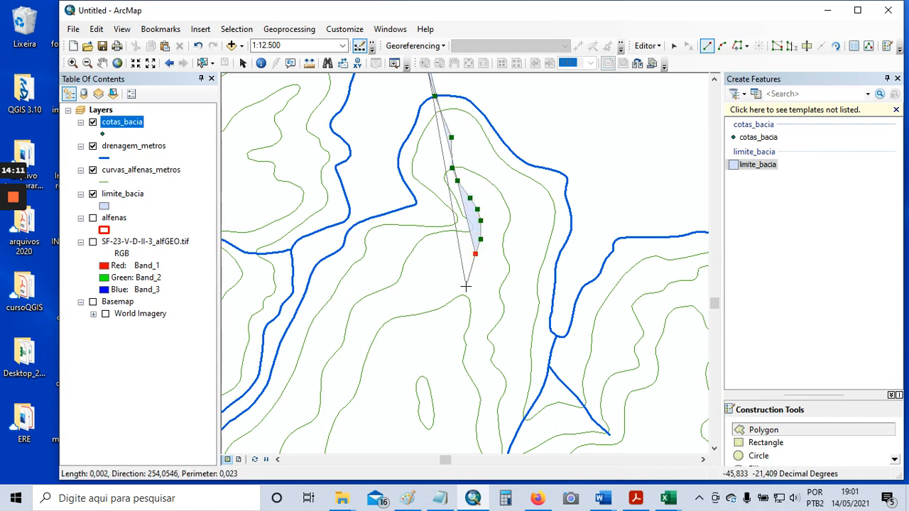
Extend the basin boundary south-southwest across the next contour's northern tip to the north end of the small closed contour
{"action": "left_click_drag", "start_coordinate": [464, 286], "coordinate": [435, 209]}
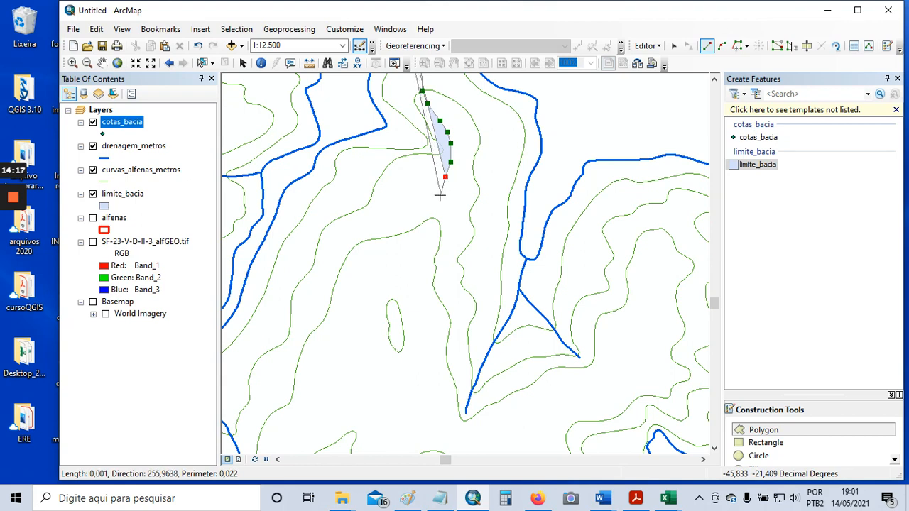
{"action": "left_click", "coordinate": [438, 197]}
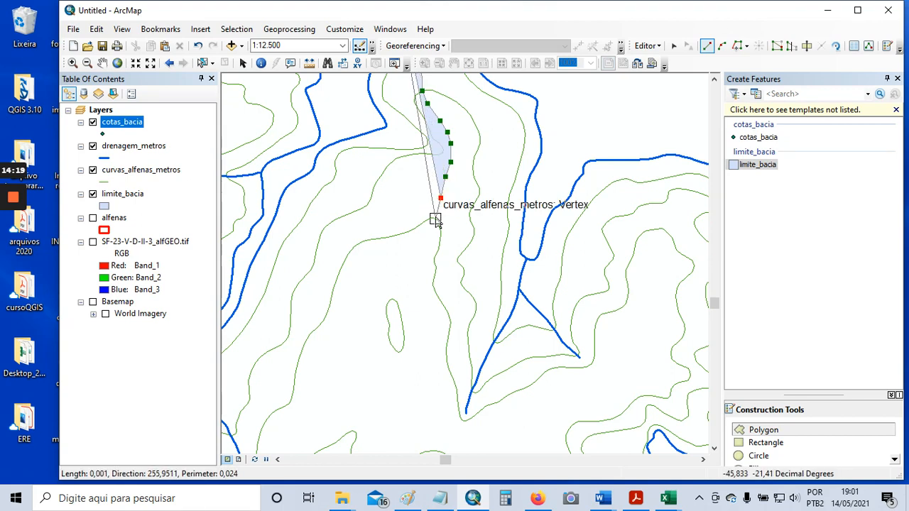
{"action": "left_click", "coordinate": [434, 218]}
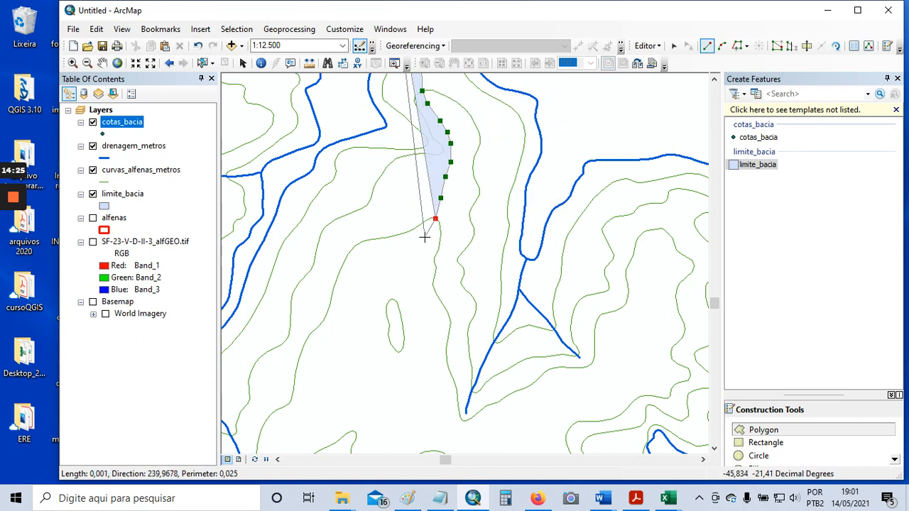
{"action": "left_click", "coordinate": [427, 236]}
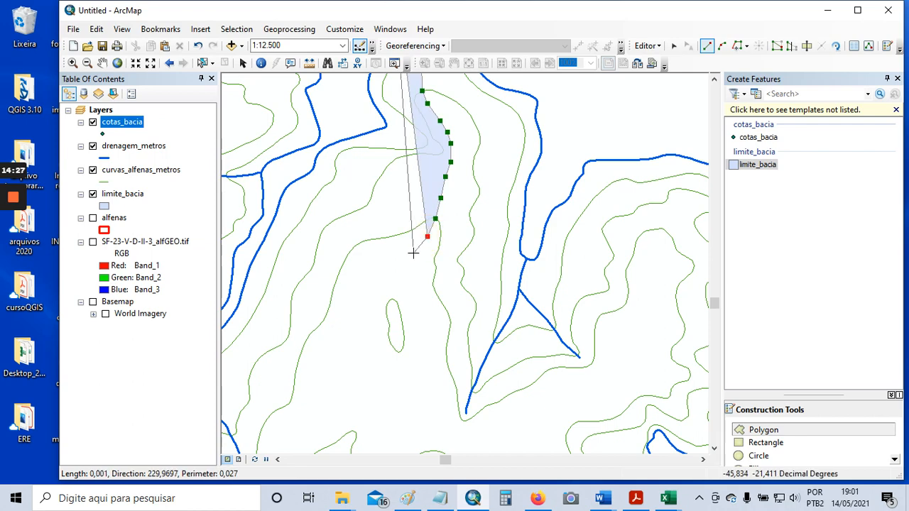
{"action": "left_click", "coordinate": [415, 253]}
{"action": "left_click_drag", "start_coordinate": [399, 269], "coordinate": [454, 146]}
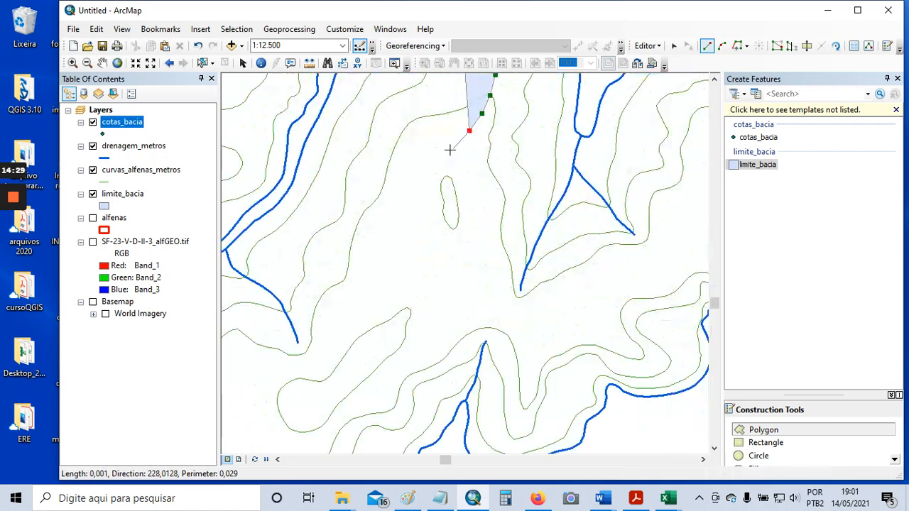
{"action": "left_click", "coordinate": [459, 148]}
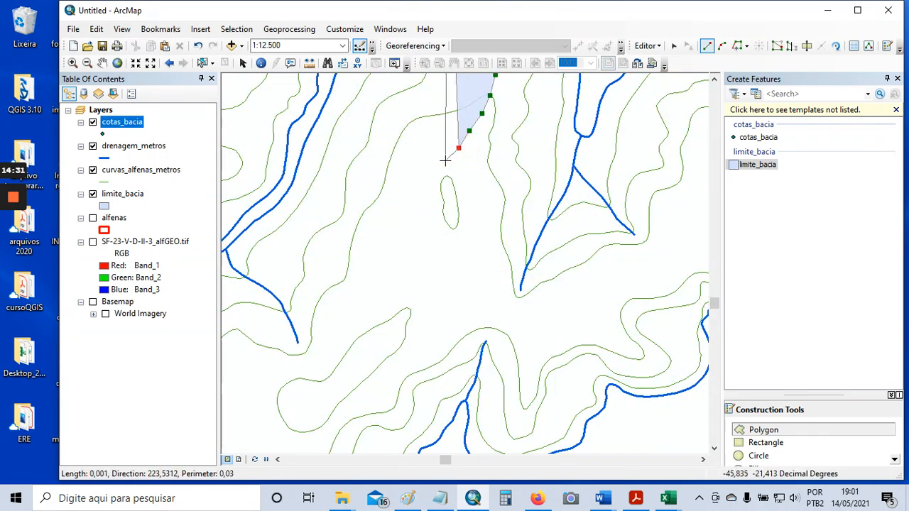
{"action": "left_click", "coordinate": [447, 161]}
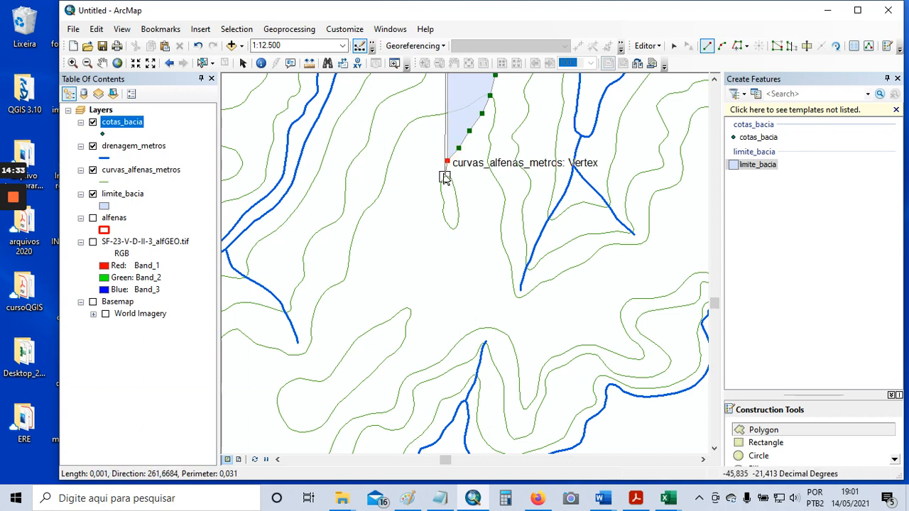
{"action": "left_click", "coordinate": [444, 177]}
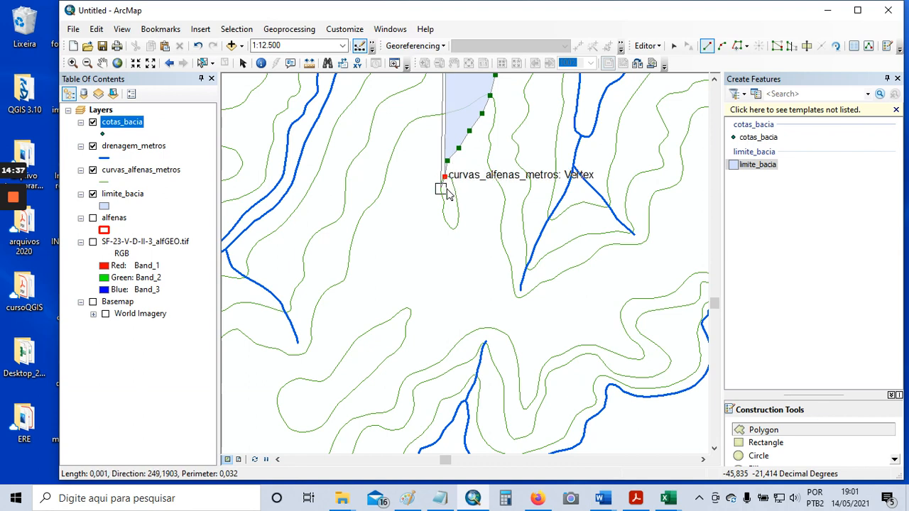
Trace the basin boundary lengthwise through the small closed contour to its southern tip, working at 1:3.000
{"action": "scroll", "coordinate": [454, 196], "scroll_direction": "up", "scroll_amount": 2}
{"action": "scroll", "coordinate": [457, 195], "scroll_direction": "up", "scroll_amount": 2}
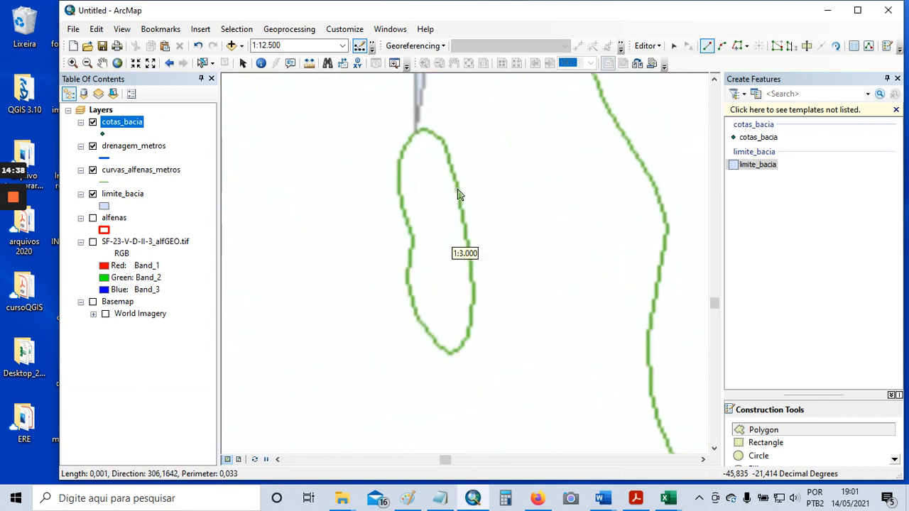
{"action": "left_click", "coordinate": [418, 185]}
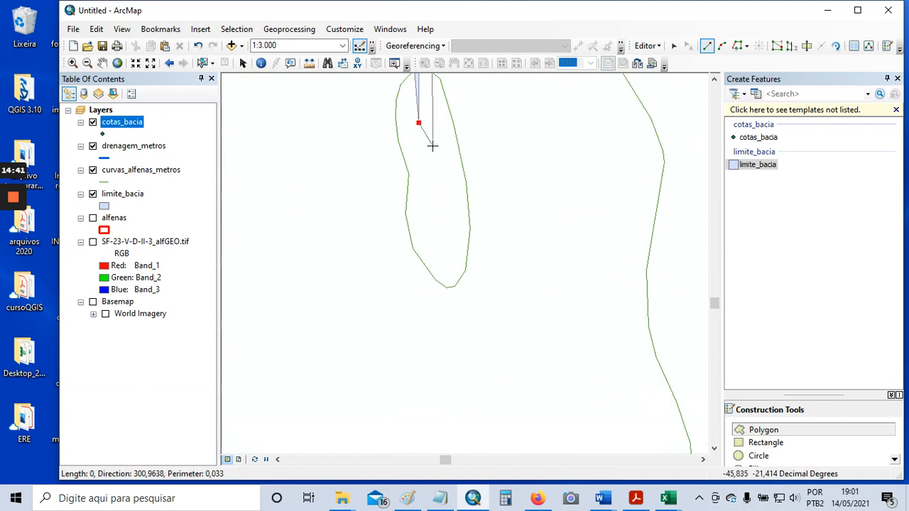
{"action": "left_click", "coordinate": [426, 156]}
{"action": "left_click", "coordinate": [431, 188]}
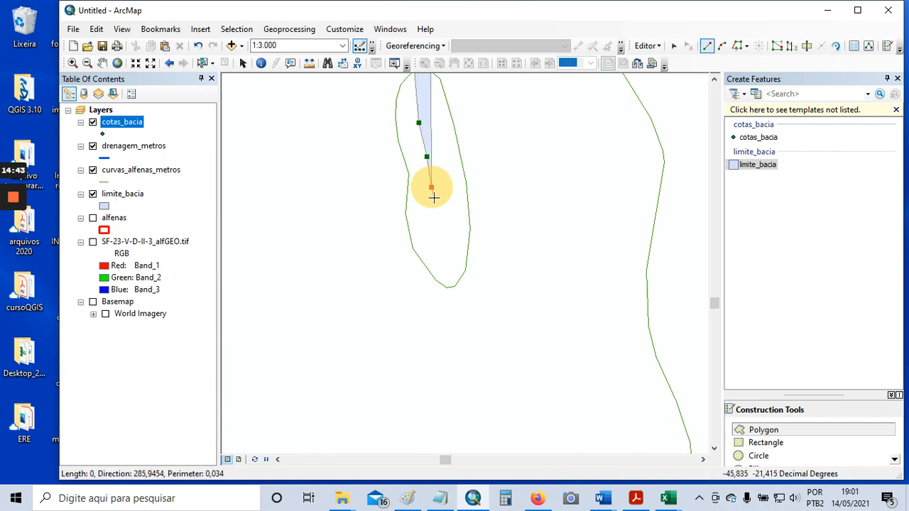
{"action": "left_click", "coordinate": [436, 222]}
{"action": "left_click", "coordinate": [442, 257]}
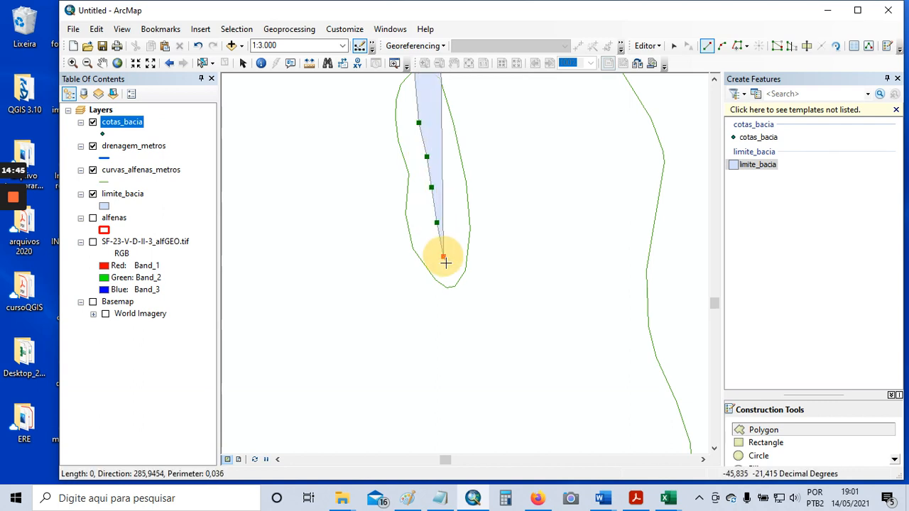
{"action": "double_click", "coordinate": [448, 286]}
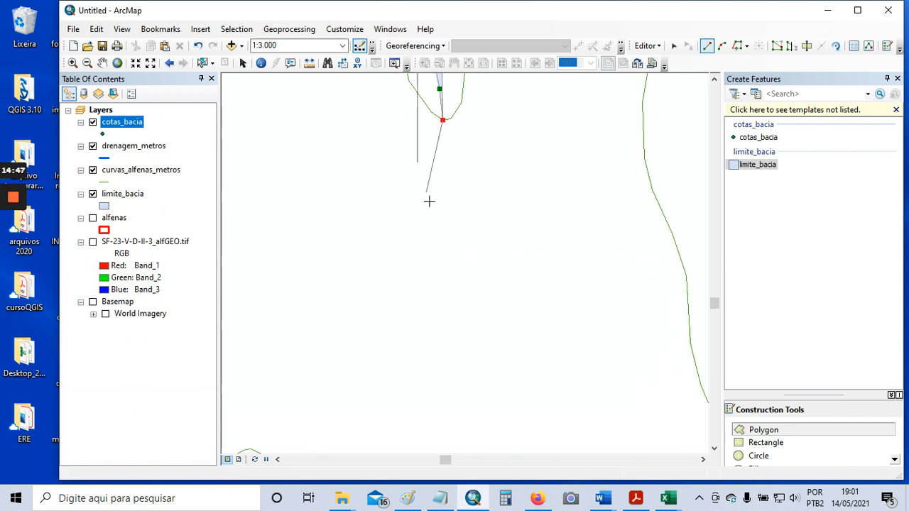
Continue the basin boundary southwest from the closed contour across the open ridge top to the elongated contour's northeastern tip
{"action": "scroll", "coordinate": [445, 229], "scroll_direction": "up", "scroll_amount": 4}
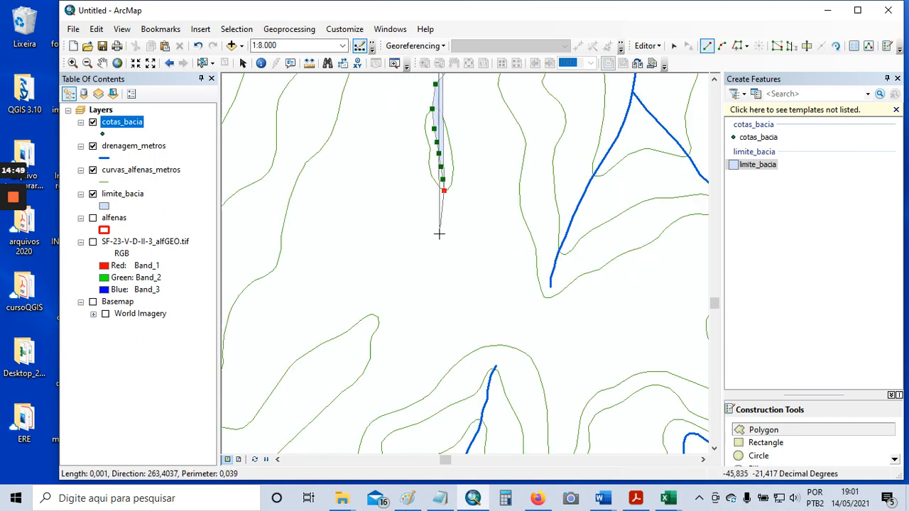
{"action": "scroll", "coordinate": [441, 222], "scroll_direction": "up", "scroll_amount": 2}
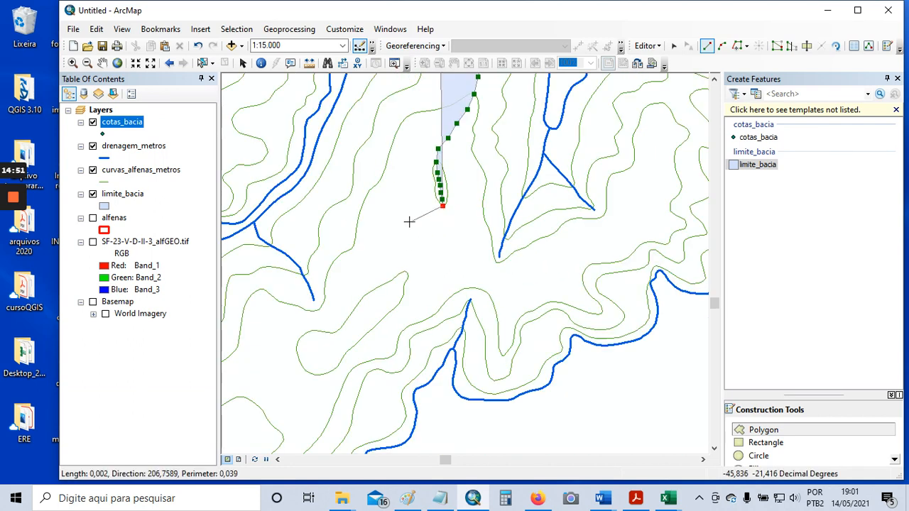
{"action": "left_click_drag", "start_coordinate": [409, 219], "coordinate": [415, 274]}
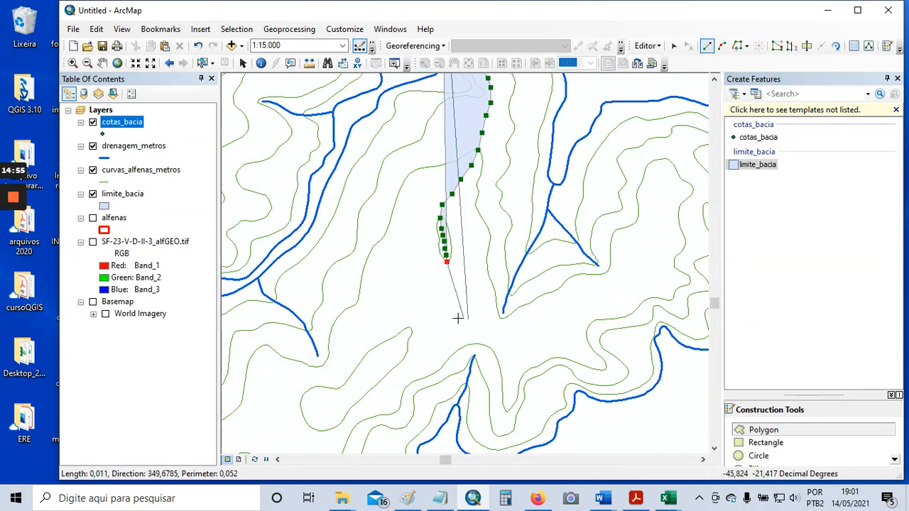
{"action": "scroll", "coordinate": [440, 292], "scroll_direction": "down", "scroll_amount": 2}
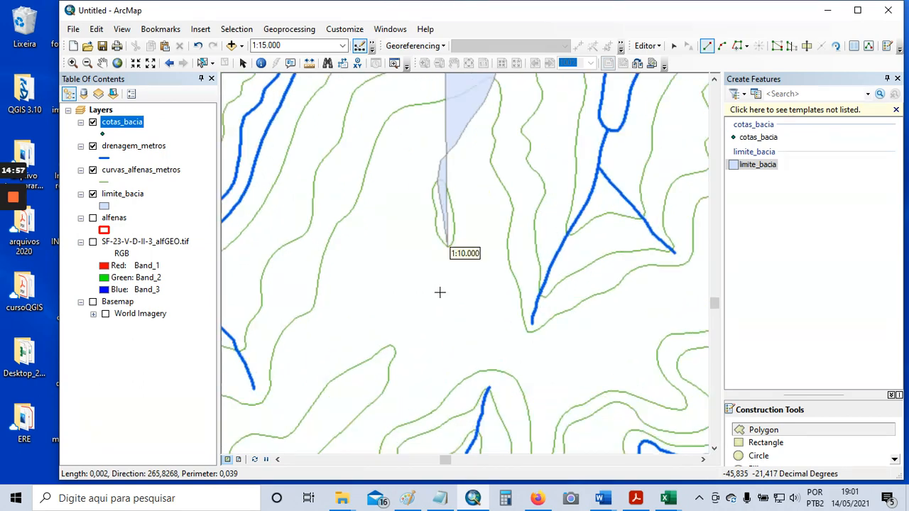
{"action": "left_click", "coordinate": [444, 264]}
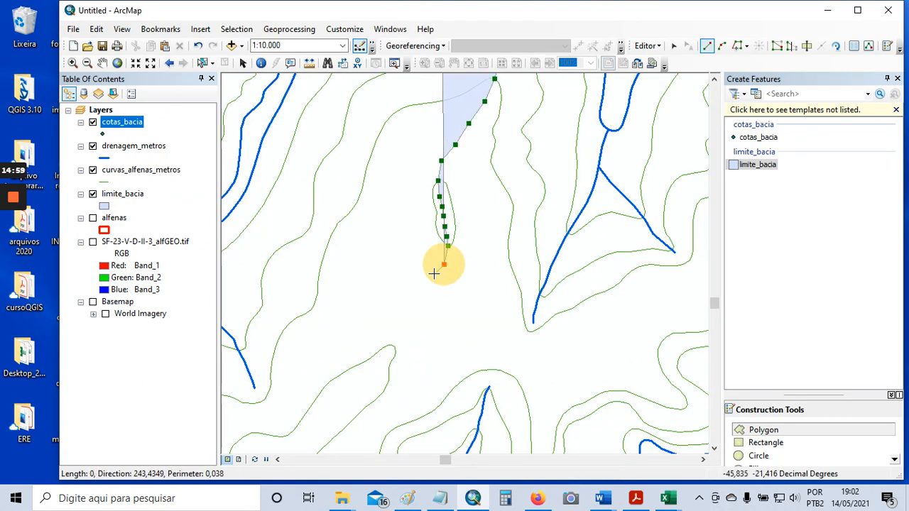
{"action": "left_click", "coordinate": [433, 285]}
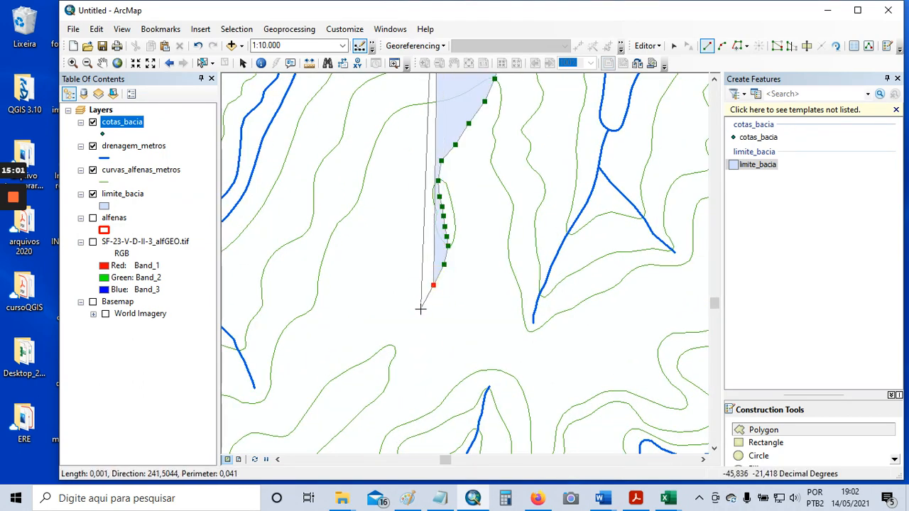
{"action": "left_click", "coordinate": [420, 309]}
{"action": "left_click", "coordinate": [405, 335]}
{"action": "left_click", "coordinate": [395, 347]}
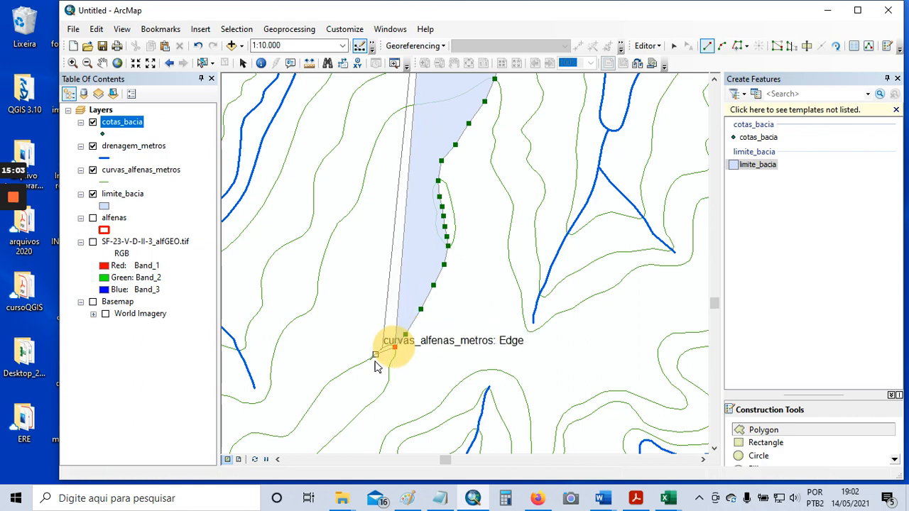
Run the basin boundary along the middle of the elongated contour to its rounded southwestern edge
{"action": "left_click_drag", "start_coordinate": [367, 371], "coordinate": [456, 221]}
{"action": "left_click", "coordinate": [466, 216]}
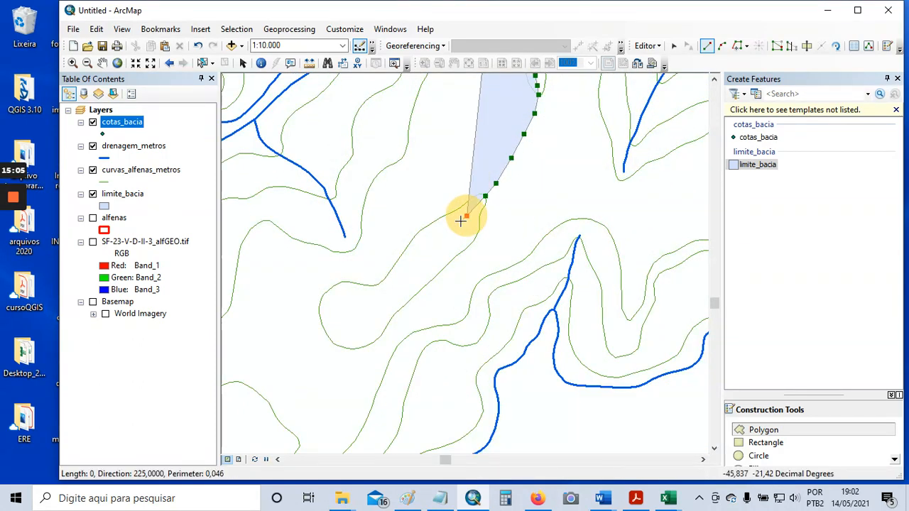
{"action": "left_click", "coordinate": [443, 238]}
{"action": "left_click", "coordinate": [423, 257]}
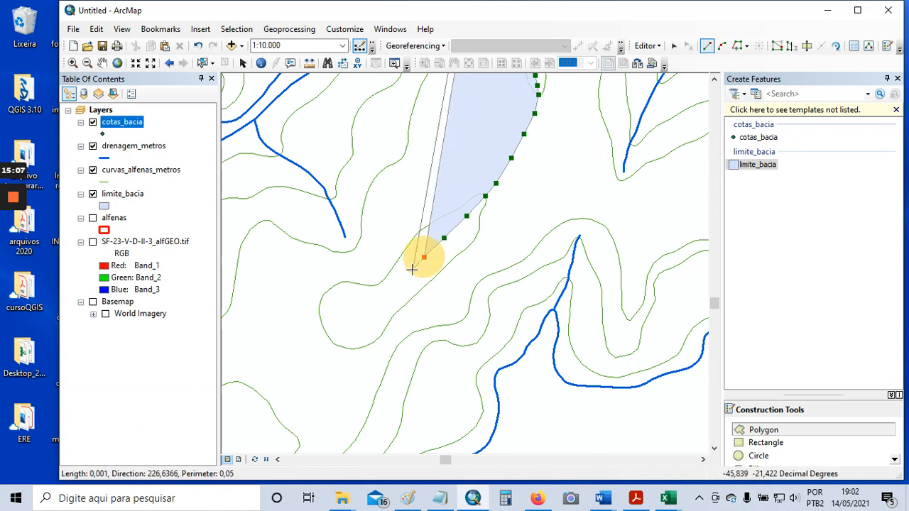
{"action": "left_click", "coordinate": [399, 285]}
{"action": "left_click", "coordinate": [367, 311]}
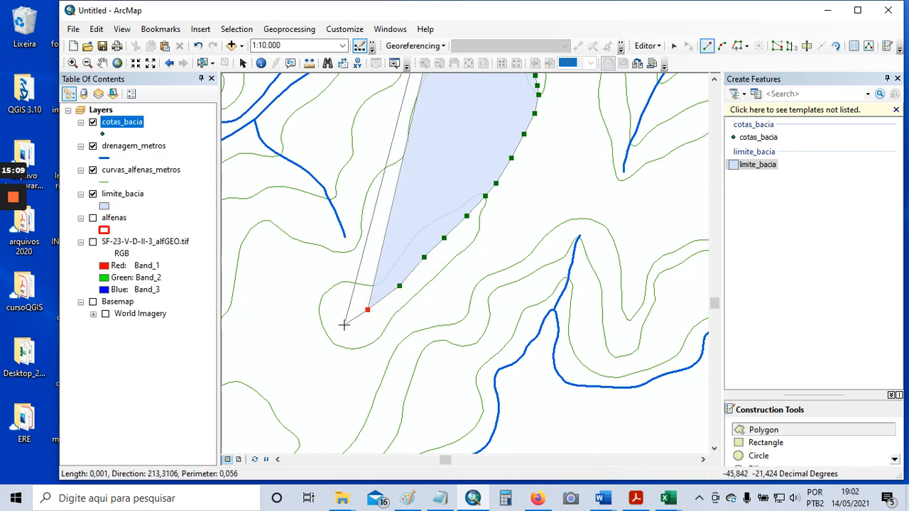
{"action": "left_click", "coordinate": [344, 325]}
{"action": "left_click", "coordinate": [327, 335]}
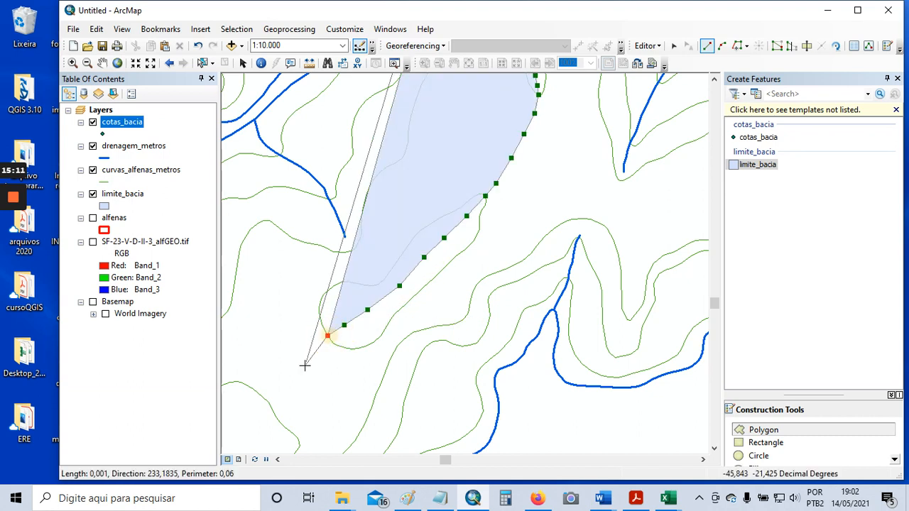
Carry the basin boundary southwest across the gap between the hilltop contours onto the edge of the next one
{"action": "left_click_drag", "start_coordinate": [304, 366], "coordinate": [461, 211]}
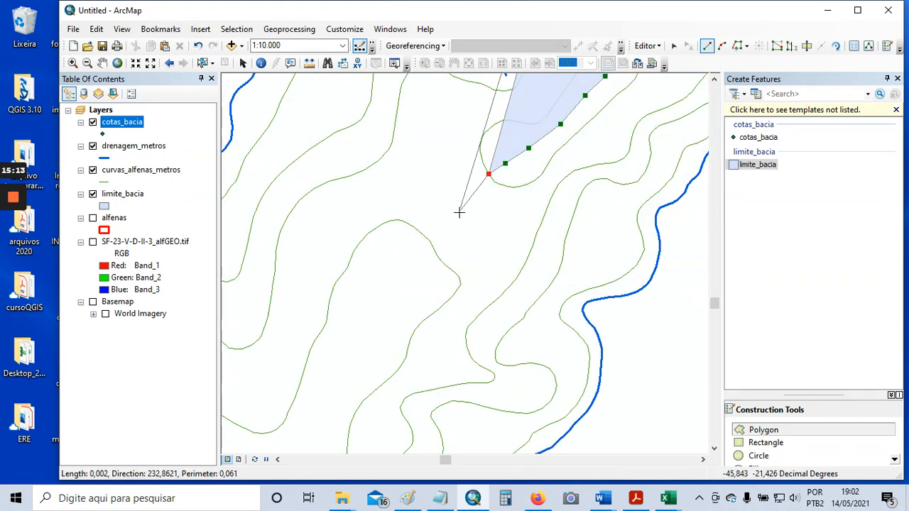
{"action": "left_click", "coordinate": [468, 203]}
{"action": "left_click", "coordinate": [447, 223]}
{"action": "left_click", "coordinate": [430, 242]}
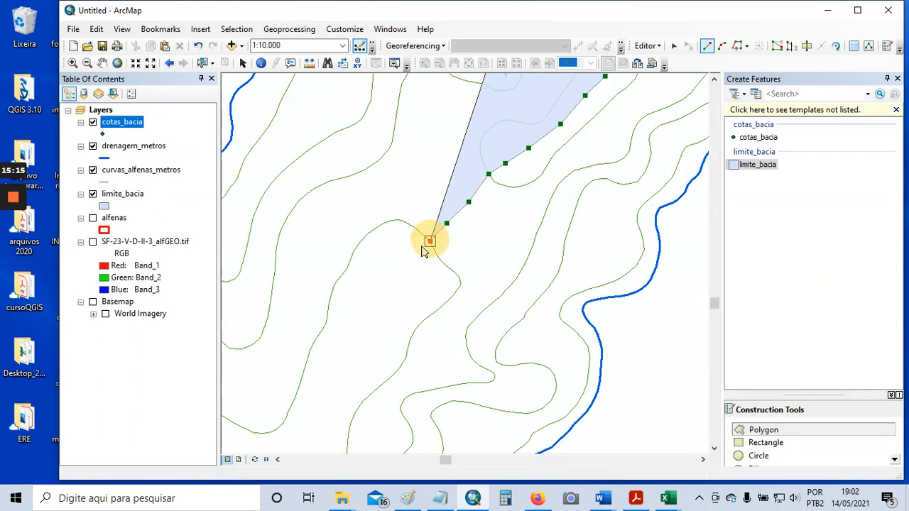
Continue the basin boundary southwest from the hilltop contour's edge down the middle of the open ridge, working up to 1:20.000
{"action": "left_click", "coordinate": [406, 265]}
{"action": "left_click", "coordinate": [390, 286]}
{"action": "left_click_drag", "start_coordinate": [386, 290], "coordinate": [458, 180]}
{"action": "left_click", "coordinate": [455, 186]}
{"action": "scroll", "coordinate": [453, 188], "scroll_direction": "down", "scroll_amount": 2}
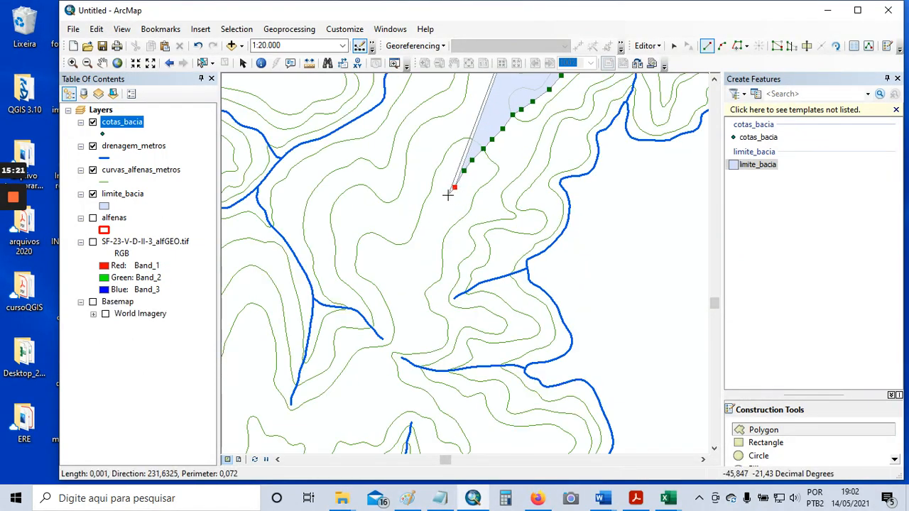
{"action": "left_click", "coordinate": [447, 197]}
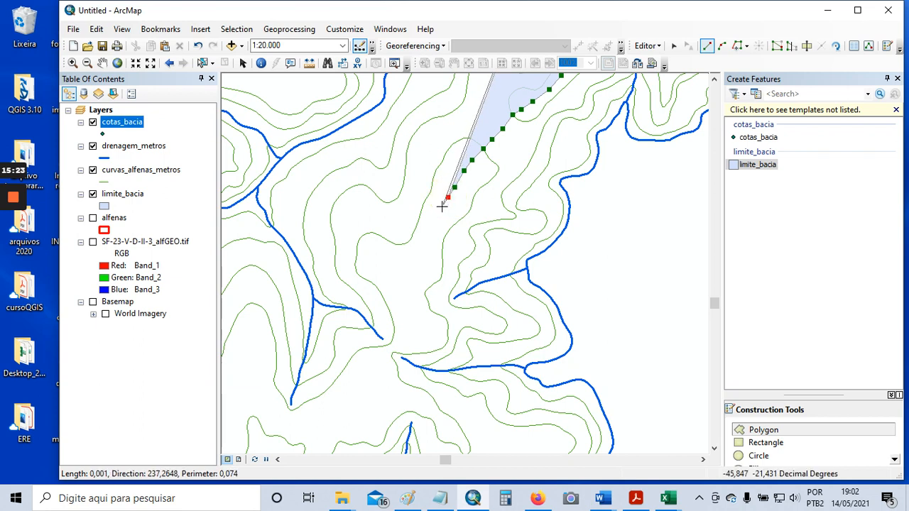
{"action": "left_click", "coordinate": [441, 207]}
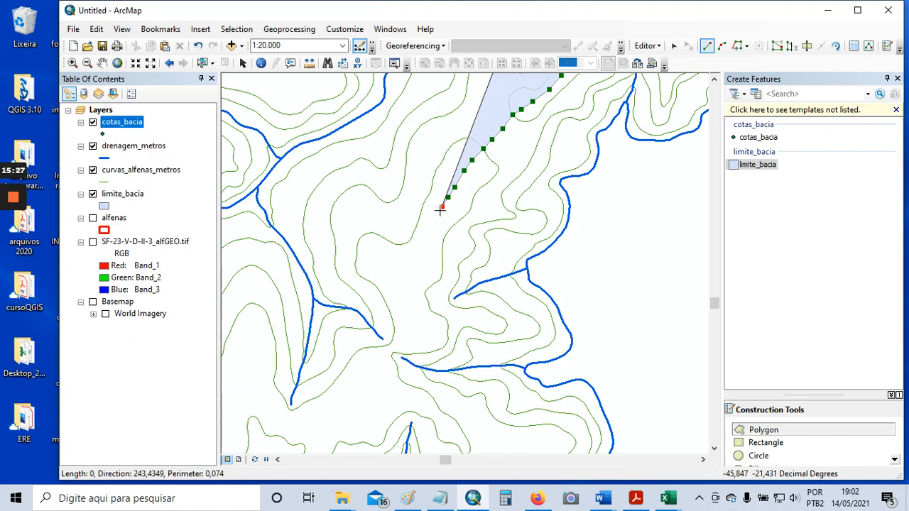
Extend the basin boundary south-southwest between the contours flanking the ridge, placing closely spaced vertices at 1:8.000
{"action": "scroll", "coordinate": [446, 213], "scroll_direction": "up", "scroll_amount": 2}
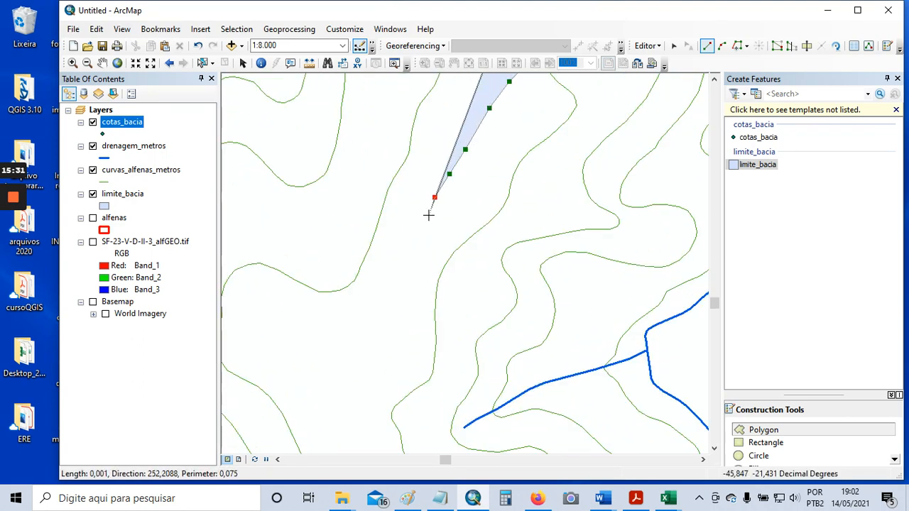
{"action": "left_click", "coordinate": [428, 215]}
{"action": "left_click", "coordinate": [417, 235]}
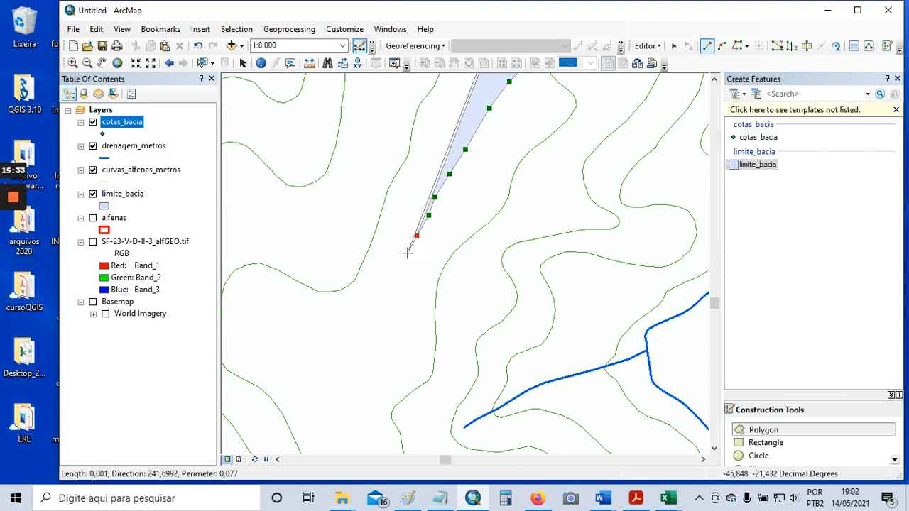
{"action": "left_click", "coordinate": [408, 252]}
Curve the basin boundary southwest and south through the centre of the widening ridge, keeping between the contours on both sides
{"action": "left_click_drag", "start_coordinate": [385, 300], "coordinate": [416, 179]}
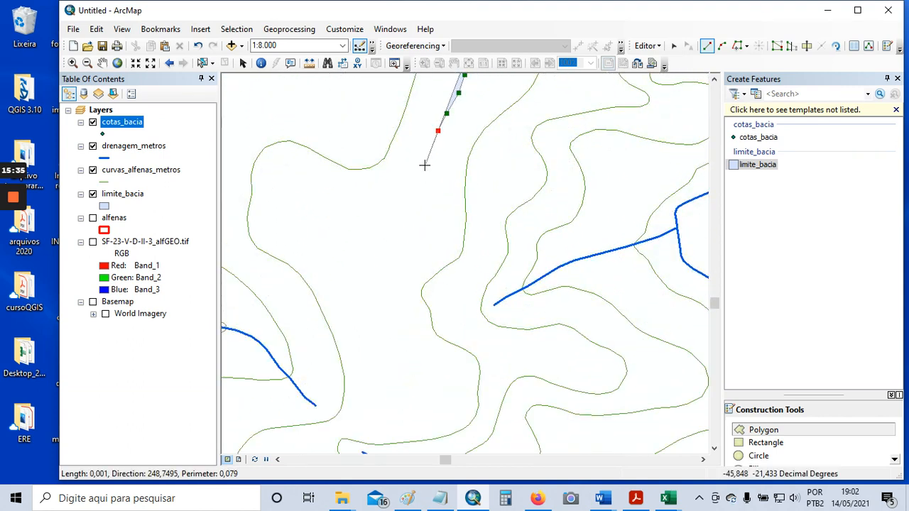
{"action": "left_click", "coordinate": [431, 151]}
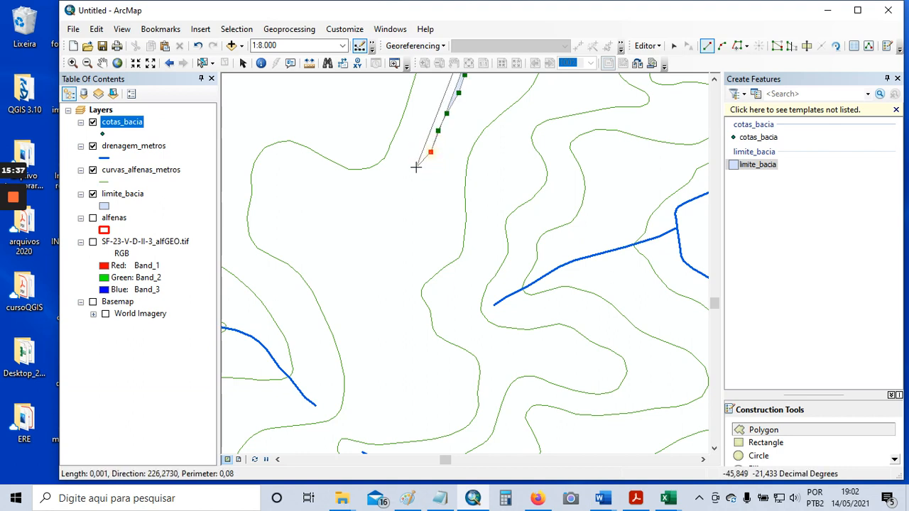
{"action": "left_click", "coordinate": [415, 172]}
{"action": "left_click", "coordinate": [404, 186]}
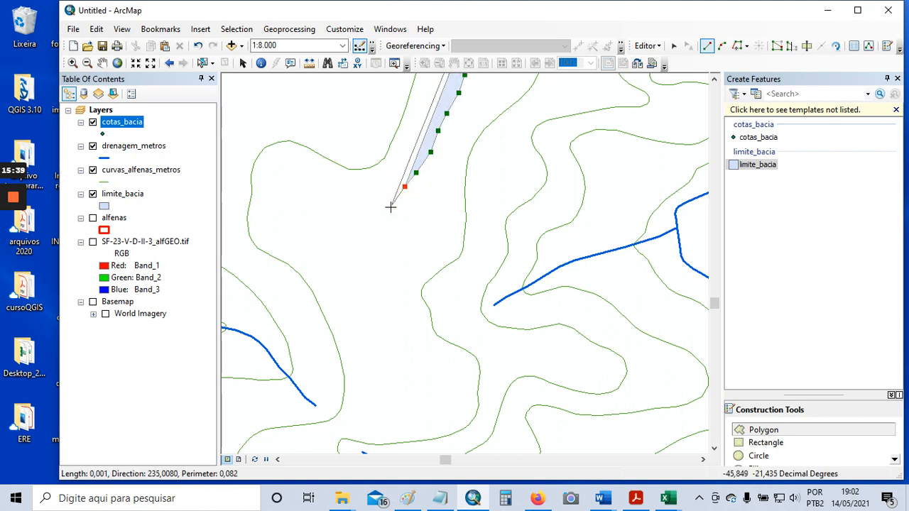
{"action": "left_click", "coordinate": [397, 205]}
{"action": "left_click", "coordinate": [384, 226]}
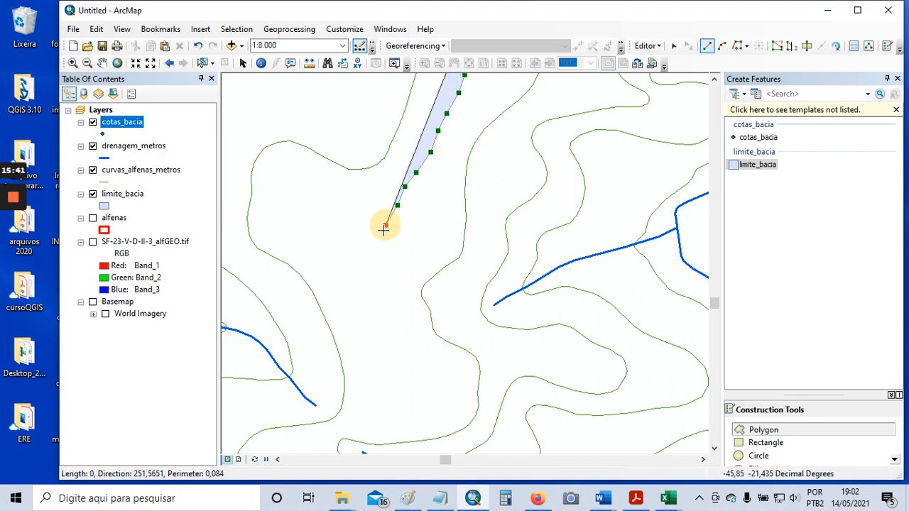
{"action": "left_click", "coordinate": [382, 248]}
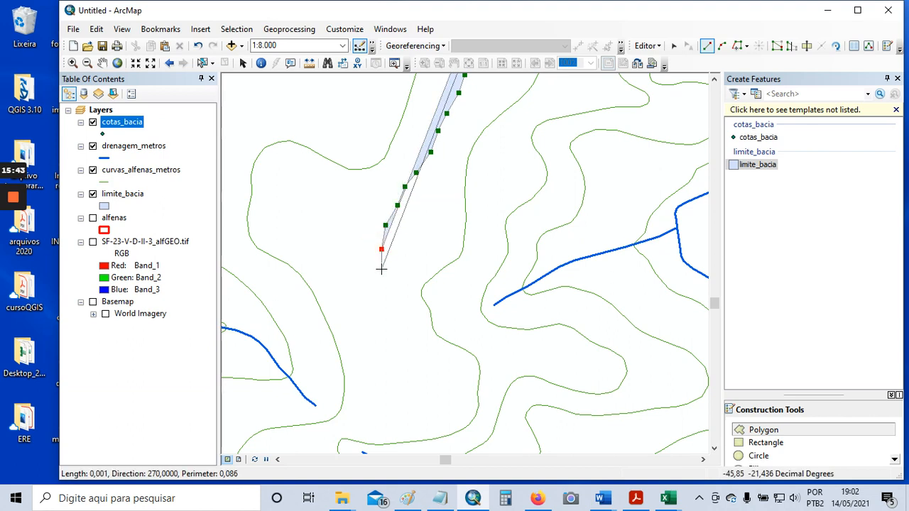
{"action": "left_click", "coordinate": [381, 268]}
Trace the basin boundary south along the ridge, then southwest through the narrow saddle between the two opposing stream heads
{"action": "left_click_drag", "start_coordinate": [389, 326], "coordinate": [435, 173]}
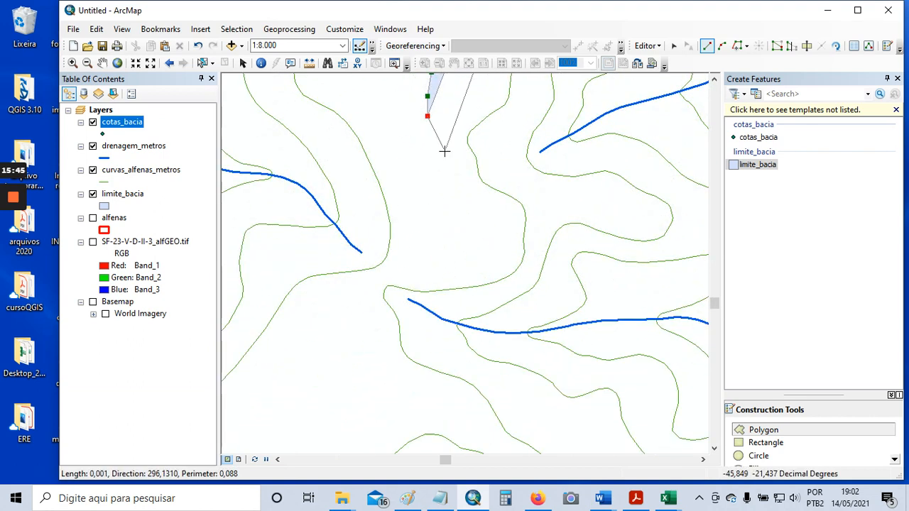
{"action": "left_click", "coordinate": [430, 139]}
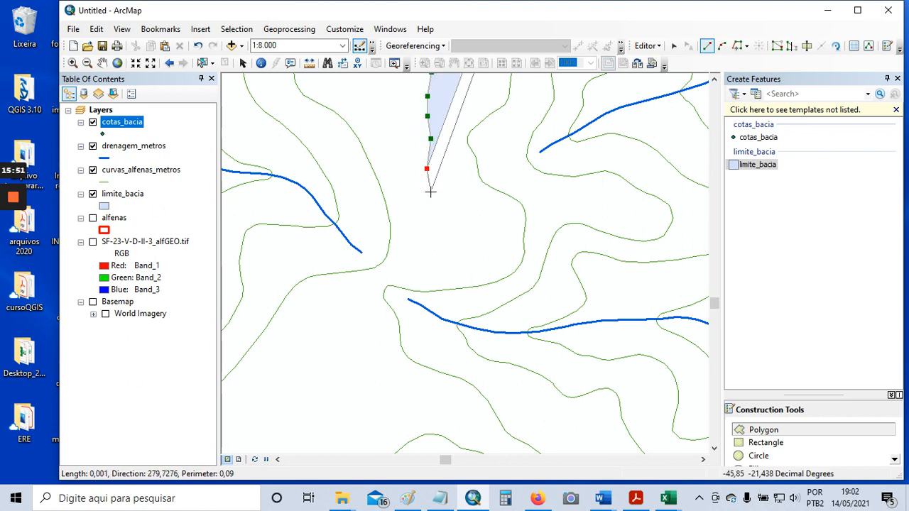
{"action": "left_click", "coordinate": [430, 191]}
{"action": "left_click", "coordinate": [427, 210]}
{"action": "left_click", "coordinate": [423, 231]}
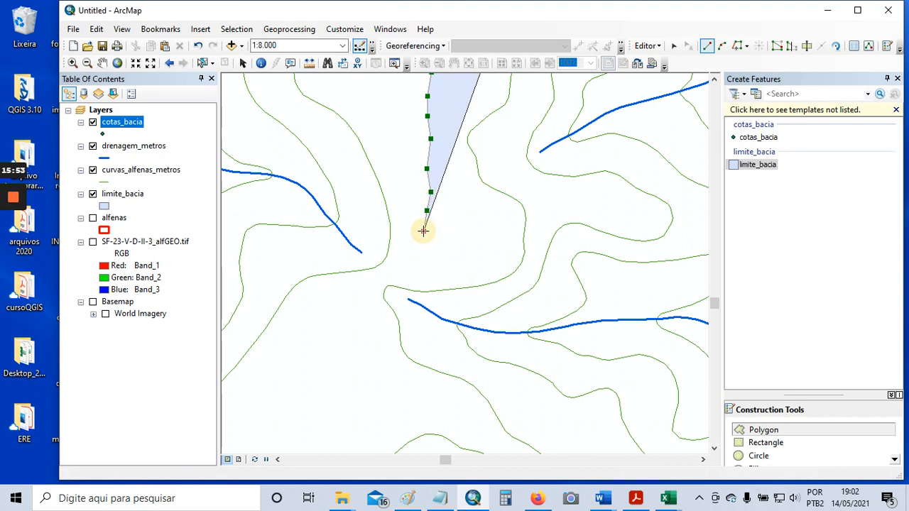
{"action": "left_click", "coordinate": [409, 252]}
{"action": "left_click", "coordinate": [394, 268]}
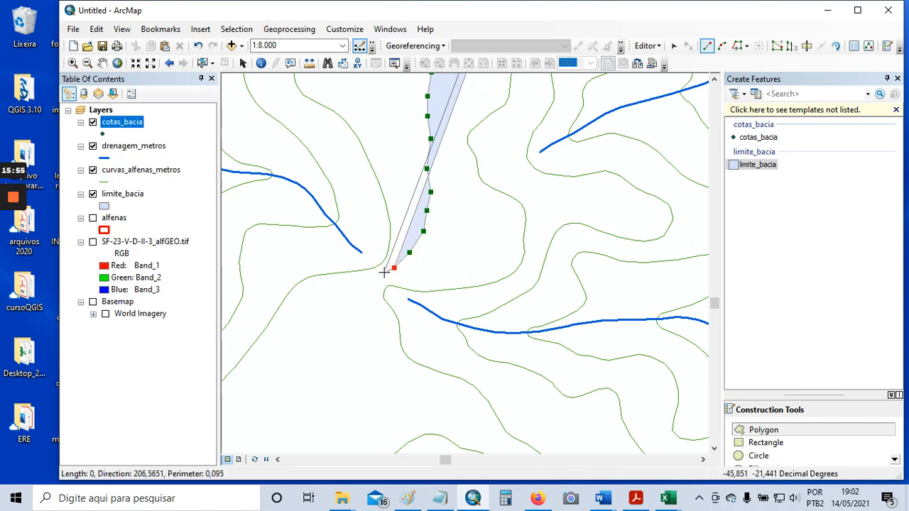
{"action": "left_click", "coordinate": [378, 276]}
{"action": "double_click", "coordinate": [366, 287]}
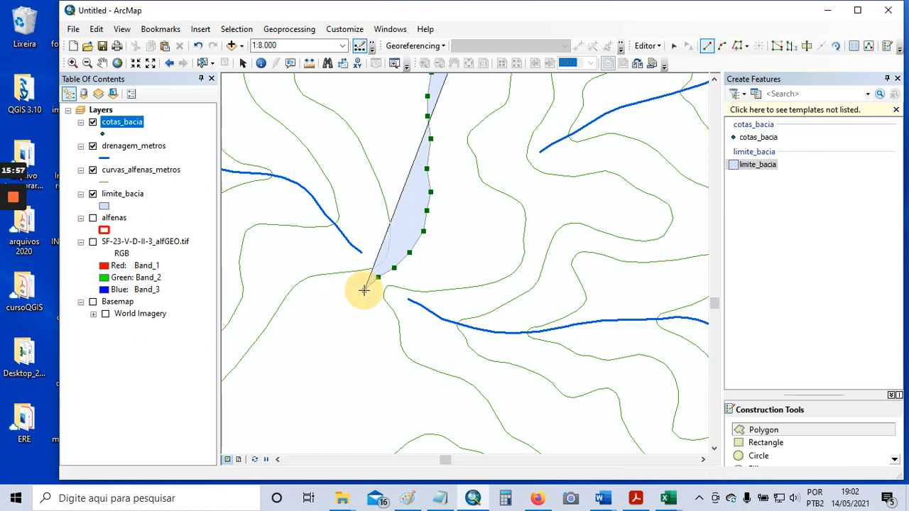
Carry the basin boundary southwest from the saddle between the stream heads onto the broad open ridge top, working at 1:8.000
{"action": "scroll", "coordinate": [366, 288], "scroll_direction": "down", "scroll_amount": 2}
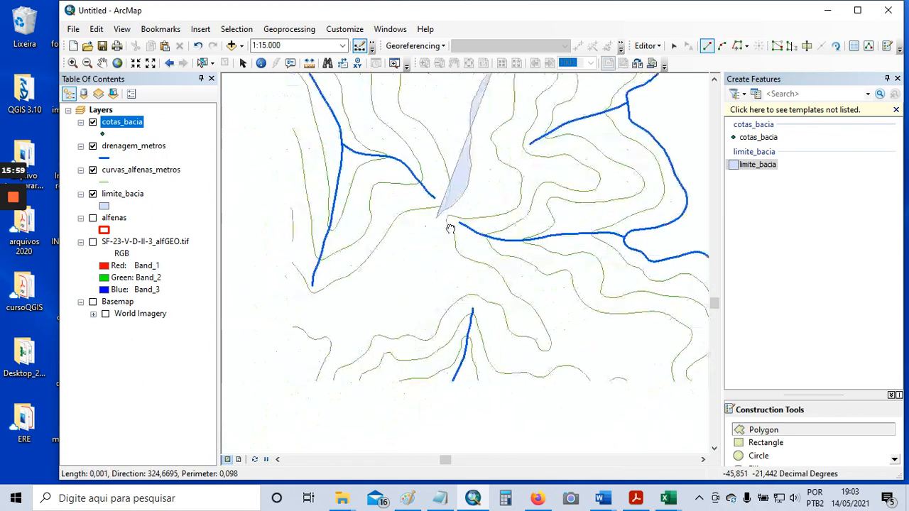
{"action": "scroll", "coordinate": [457, 227], "scroll_direction": "down", "scroll_amount": 2}
{"action": "scroll", "coordinate": [458, 227], "scroll_direction": "down", "scroll_amount": 3}
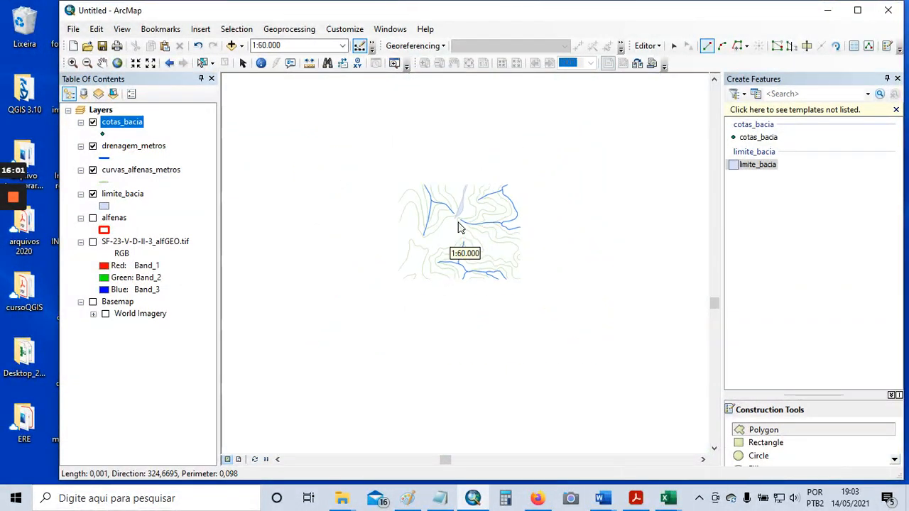
{"action": "scroll", "coordinate": [458, 220], "scroll_direction": "up", "scroll_amount": 2}
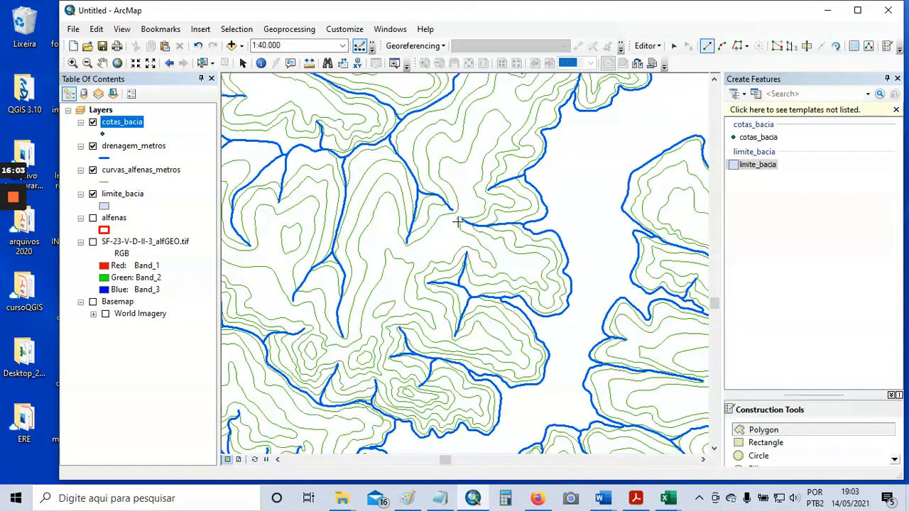
{"action": "scroll", "coordinate": [458, 220], "scroll_direction": "up", "scroll_amount": 3}
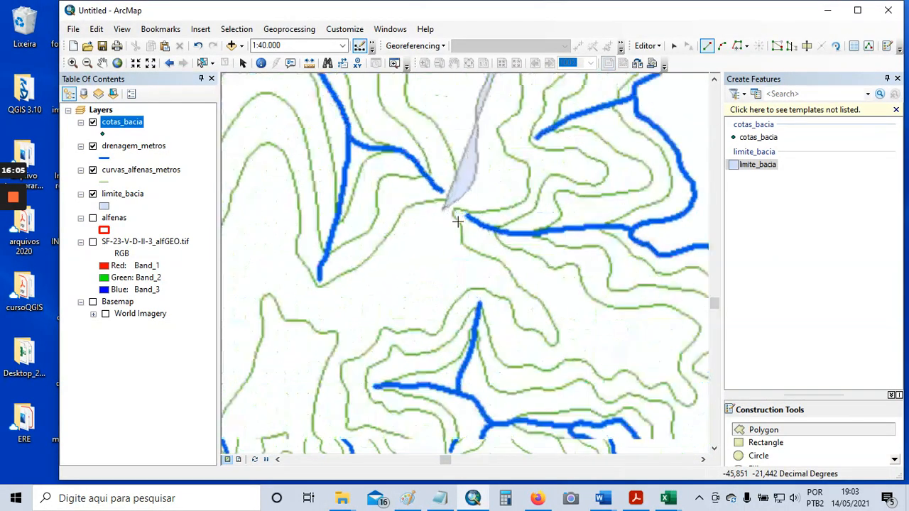
{"action": "scroll", "coordinate": [444, 215], "scroll_direction": "up", "scroll_amount": 2}
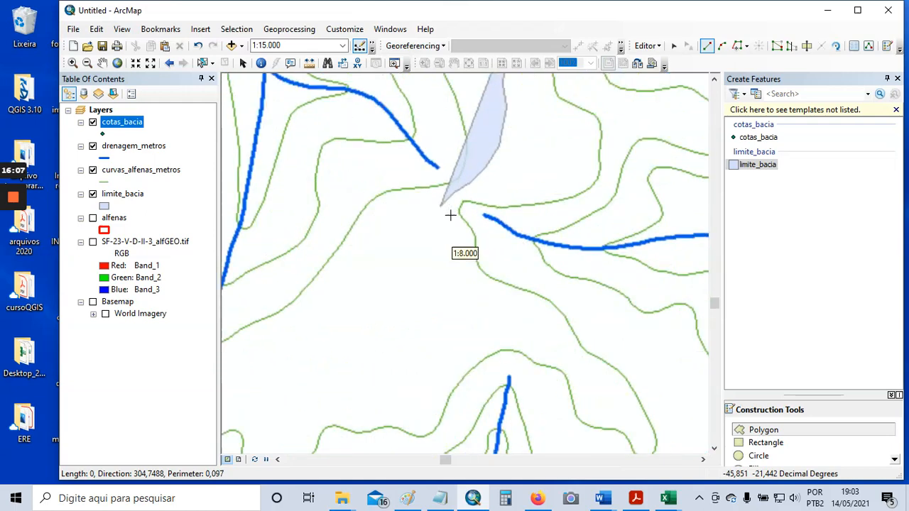
{"action": "left_click", "coordinate": [431, 218]}
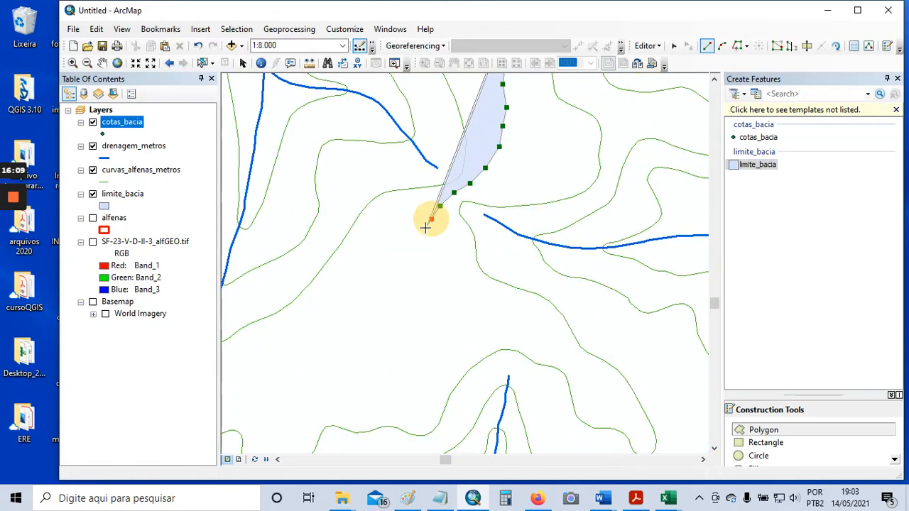
{"action": "left_click", "coordinate": [420, 241]}
{"action": "left_click", "coordinate": [414, 259]}
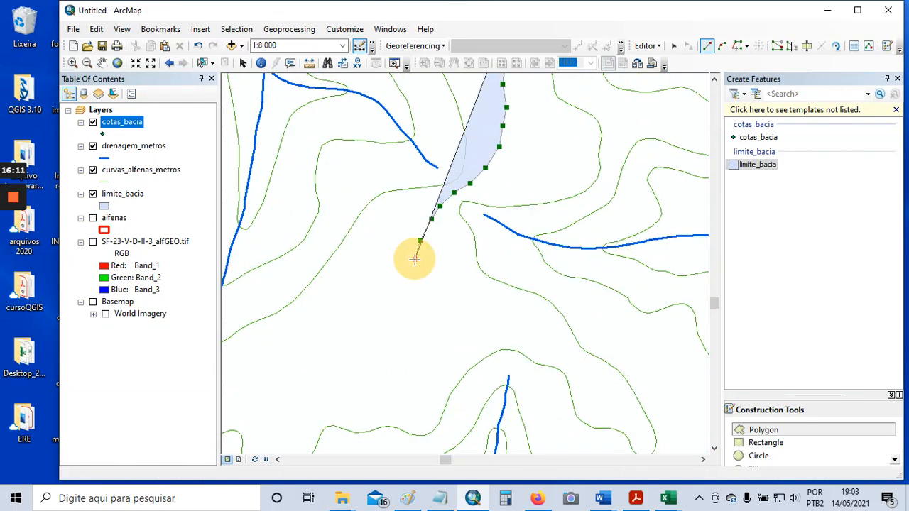
{"action": "left_click", "coordinate": [409, 274]}
{"action": "left_click", "coordinate": [406, 296]}
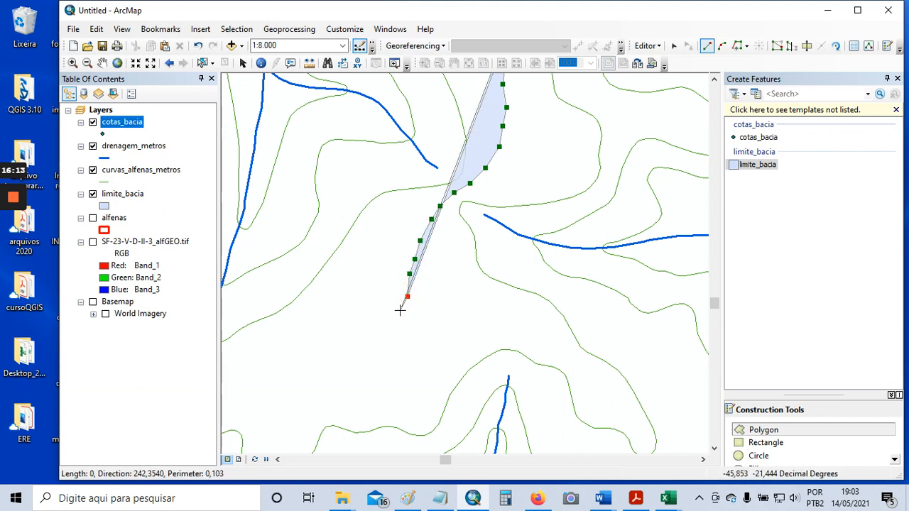
{"action": "left_click", "coordinate": [399, 311]}
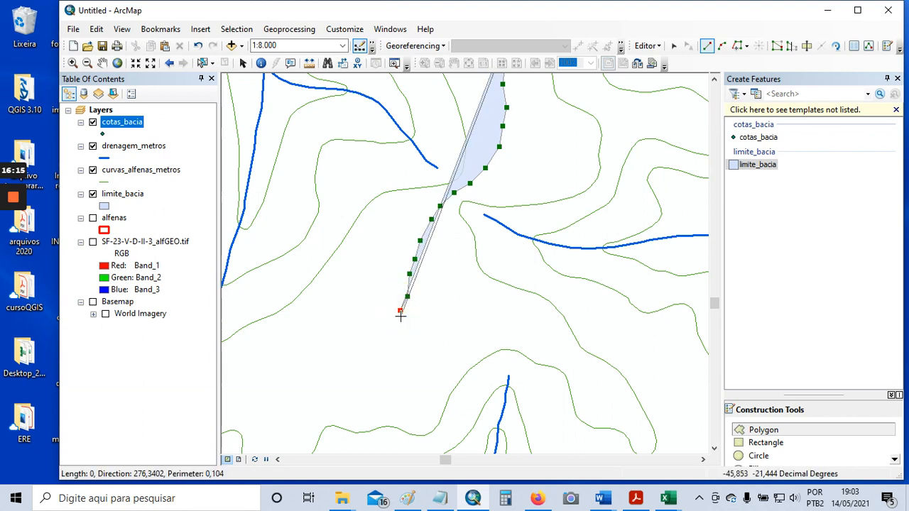
{"action": "left_click", "coordinate": [387, 329]}
Turn the basin boundary west across the open ridge top, south of the stream head, to the next contour's northern edge at 1:25.000
{"action": "scroll", "coordinate": [384, 331], "scroll_direction": "down", "scroll_amount": 3}
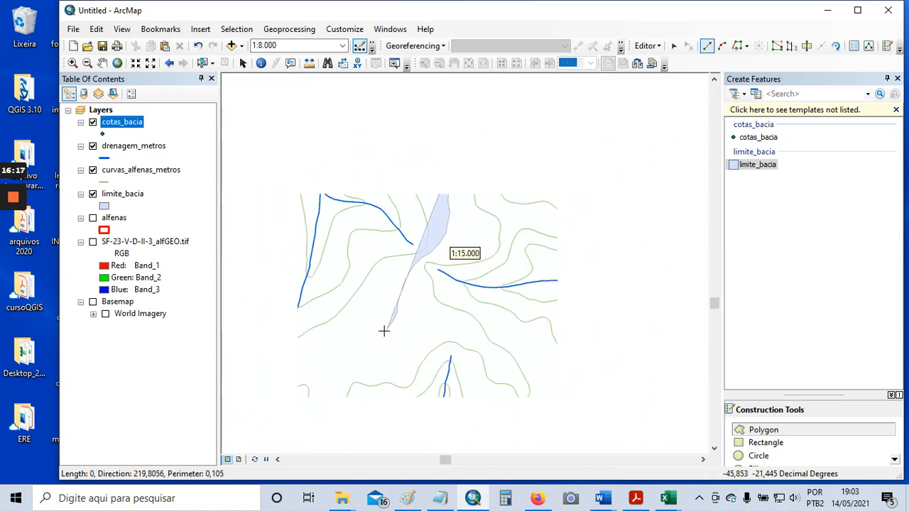
{"action": "left_click_drag", "start_coordinate": [386, 328], "coordinate": [485, 234]}
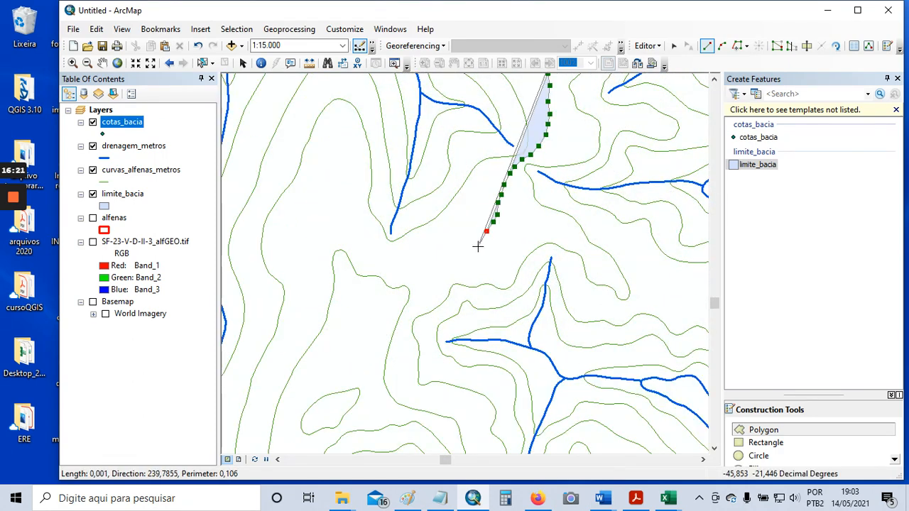
{"action": "scroll", "coordinate": [477, 246], "scroll_direction": "down", "scroll_amount": 2}
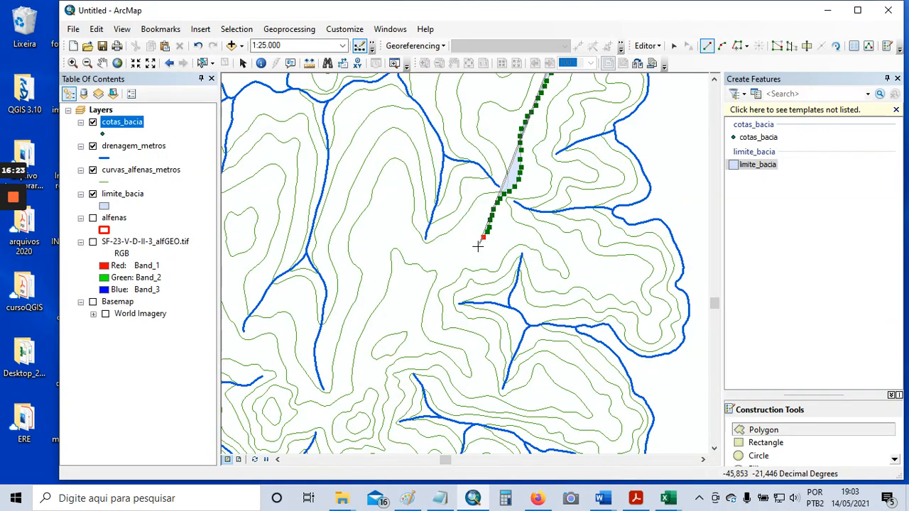
{"action": "scroll", "coordinate": [477, 247], "scroll_direction": "down", "scroll_amount": 1}
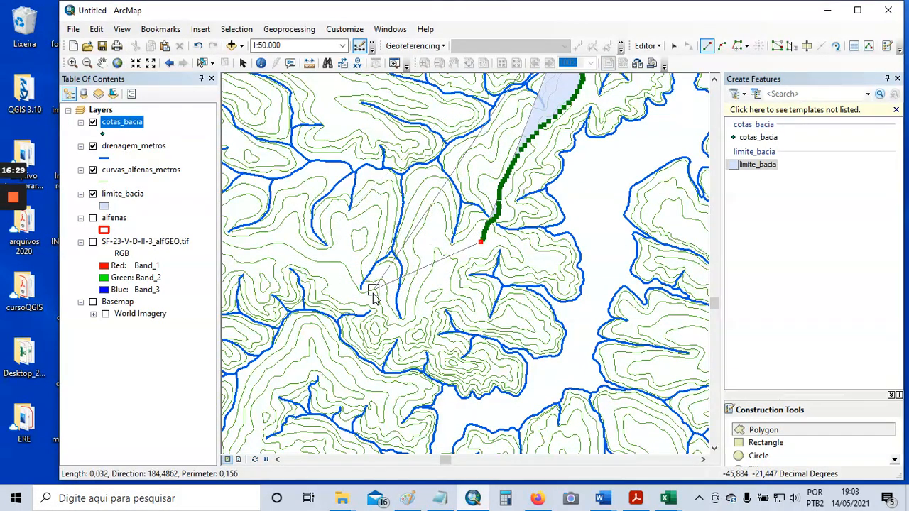
{"action": "scroll", "coordinate": [473, 245], "scroll_direction": "up", "scroll_amount": 1}
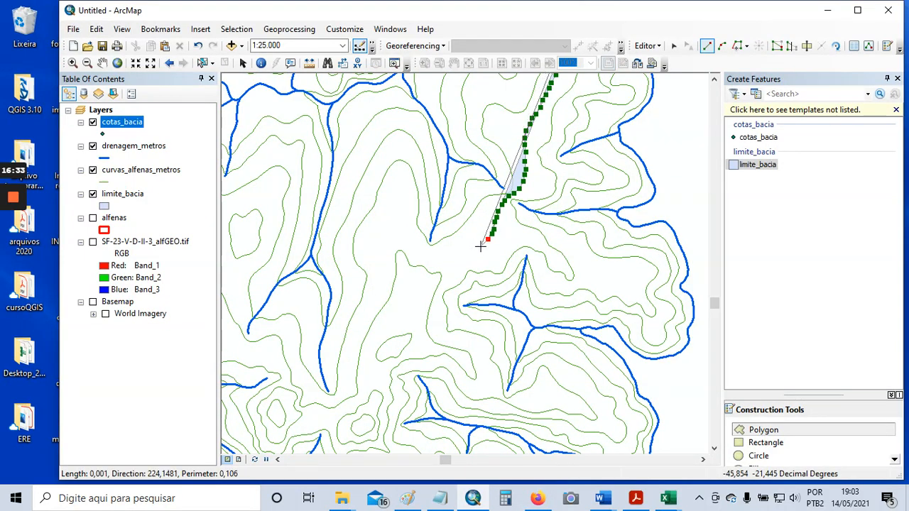
{"action": "left_click", "coordinate": [480, 245]}
{"action": "left_click", "coordinate": [463, 252]}
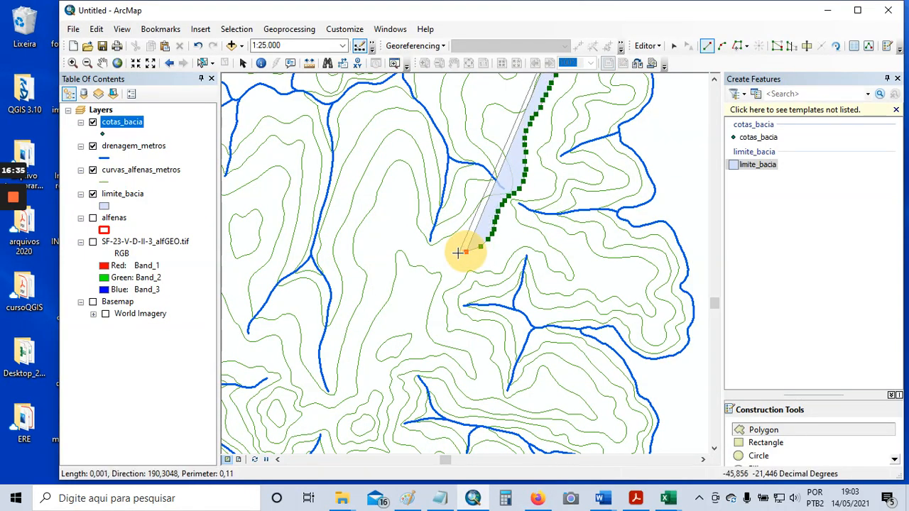
{"action": "left_click", "coordinate": [452, 253]}
{"action": "left_click", "coordinate": [434, 257]}
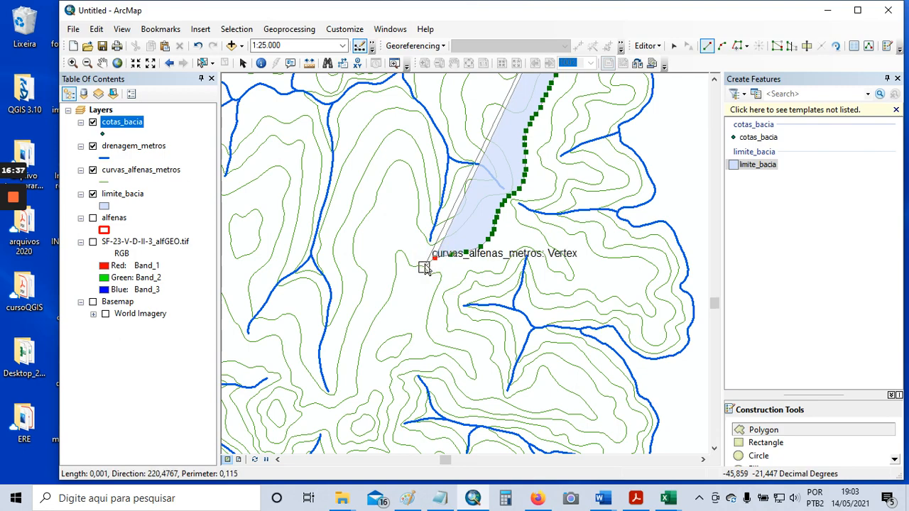
{"action": "left_click", "coordinate": [423, 268]}
Trace the basin boundary southwest and south along the ridge centre to the northern tip of the small elongated closed contour
{"action": "left_click", "coordinate": [416, 279]}
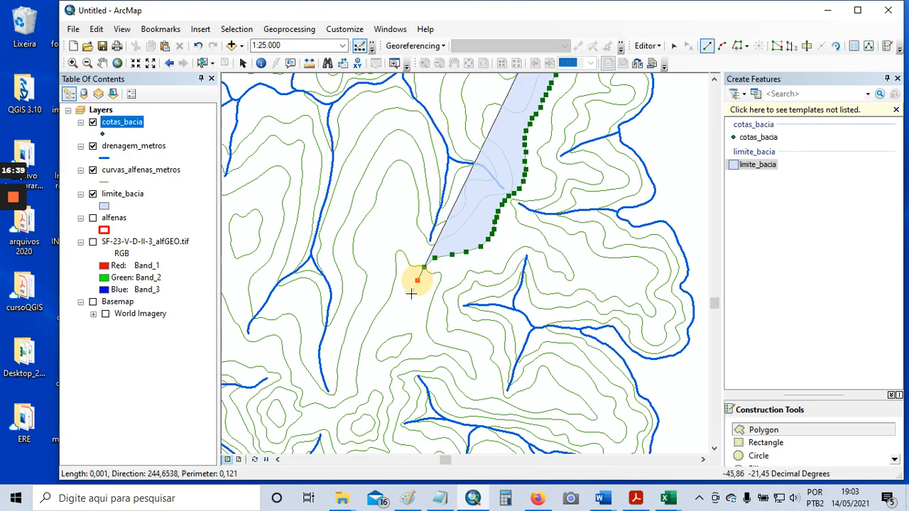
{"action": "scroll", "coordinate": [413, 291], "scroll_direction": "down", "scroll_amount": 2}
{"action": "left_click_drag", "start_coordinate": [406, 310], "coordinate": [452, 196]}
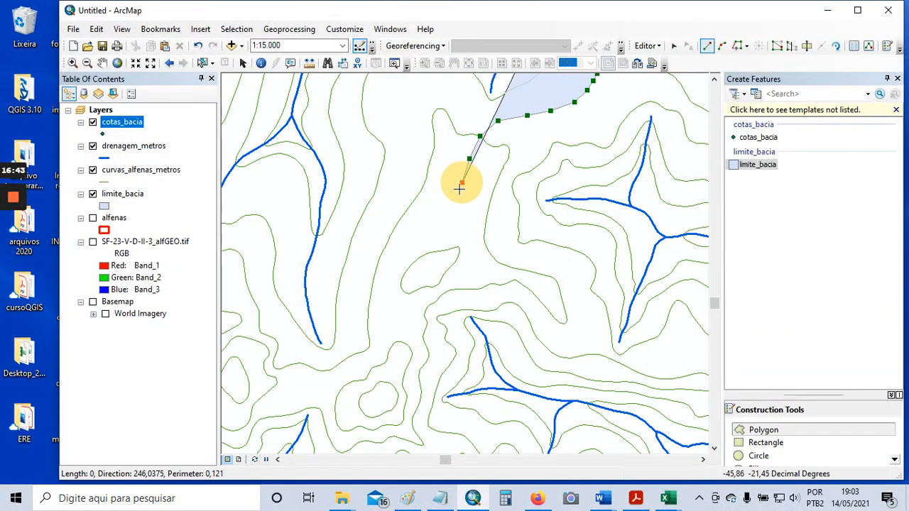
{"action": "left_click", "coordinate": [455, 204]}
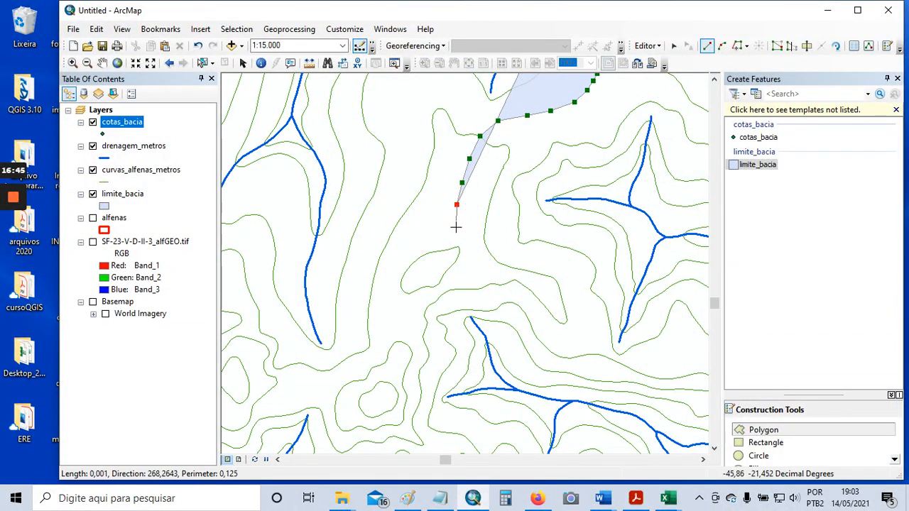
{"action": "left_click", "coordinate": [456, 227]}
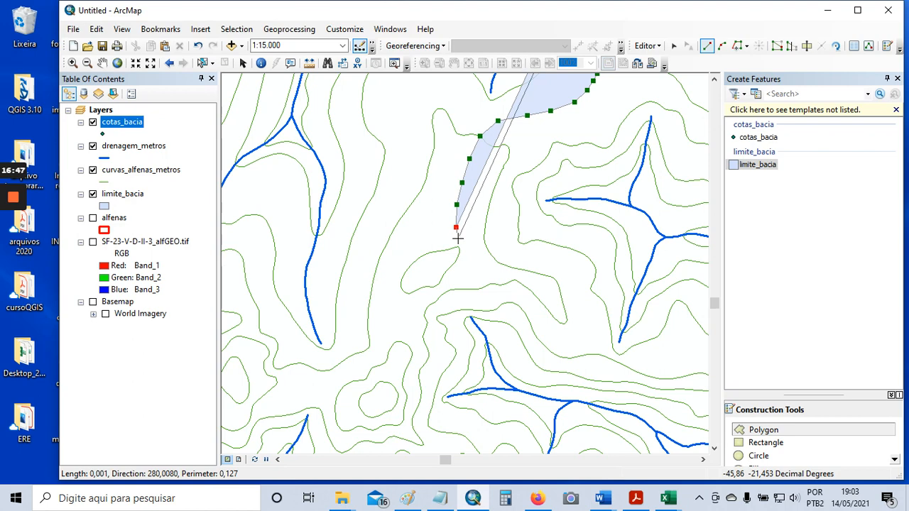
{"action": "left_click", "coordinate": [458, 247]}
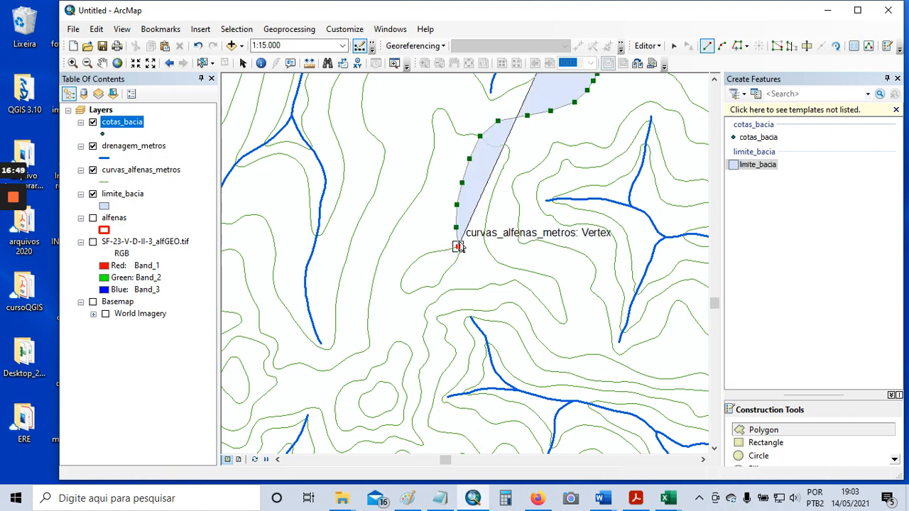
Undo the last two boundary vertices and redraw that stretch with closer vertices down to the elongated closed contour's northern tip at 1:5.000
{"action": "scroll", "coordinate": [459, 247], "scroll_direction": "up", "scroll_amount": 3}
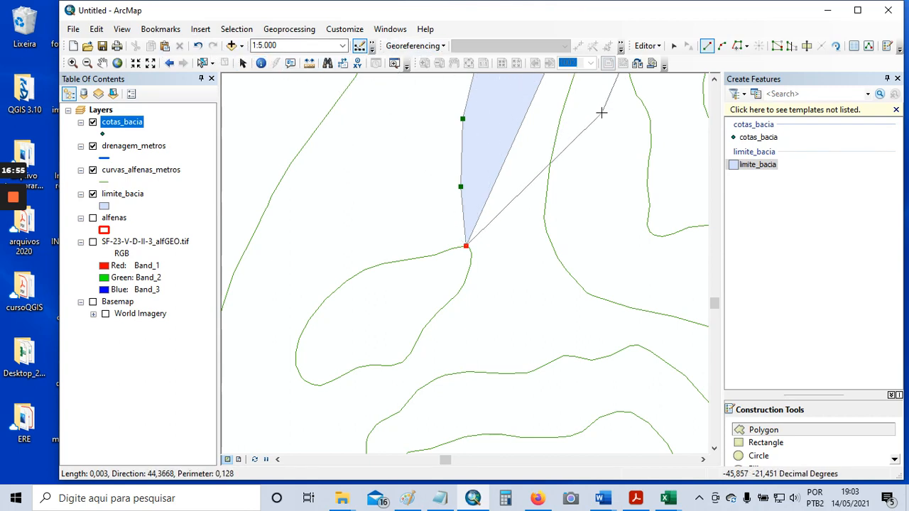
{"action": "left_click", "coordinate": [198, 46]}
{"action": "left_click", "coordinate": [198, 46]}
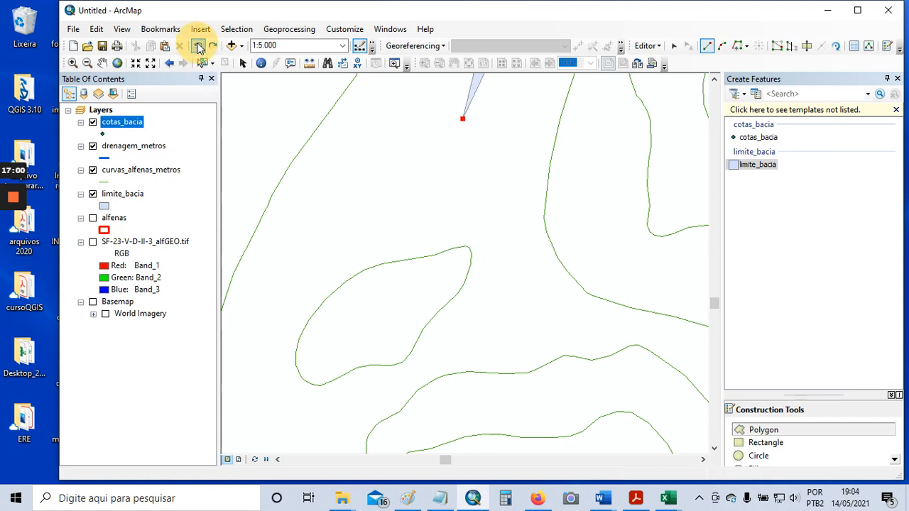
{"action": "left_click", "coordinate": [462, 142]}
{"action": "left_click", "coordinate": [464, 165]}
{"action": "left_click", "coordinate": [467, 192]}
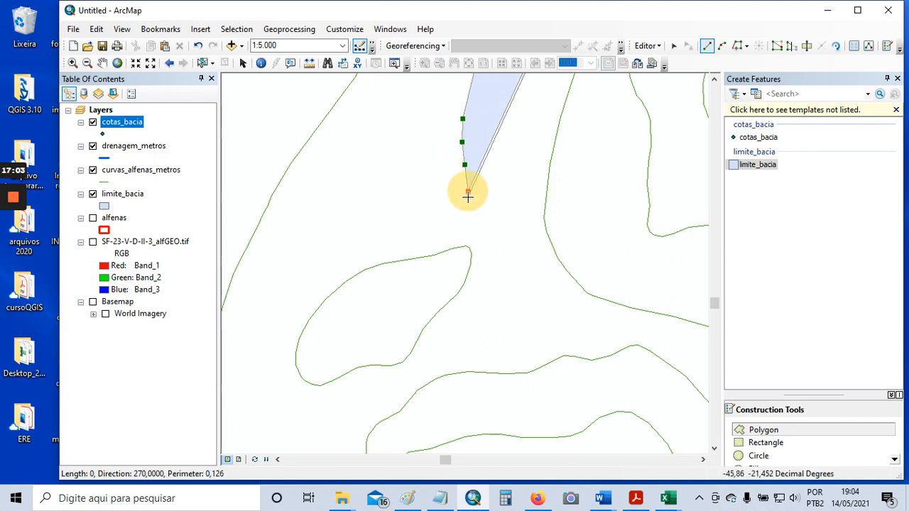
{"action": "left_click", "coordinate": [470, 219]}
{"action": "left_click", "coordinate": [469, 247]}
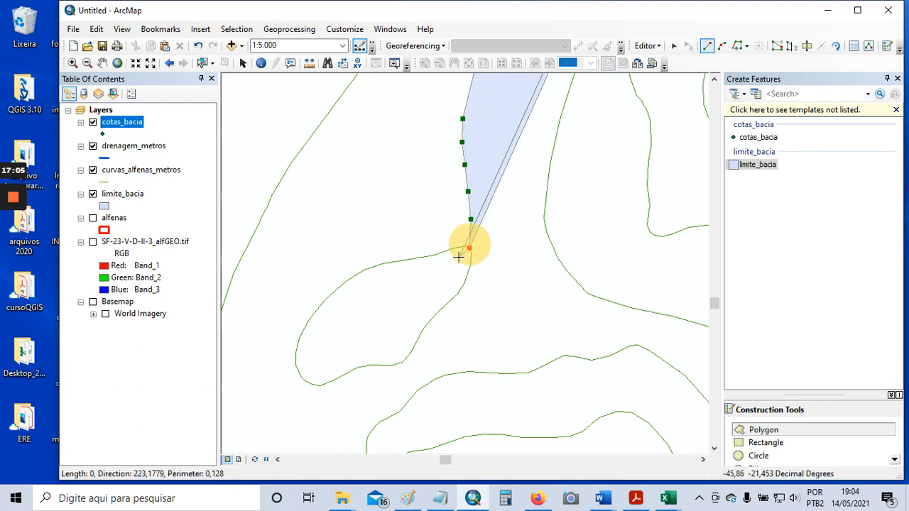
Carry the basin boundary southwest through the middle of the elongated closed contour to its southwestern end
{"action": "left_click", "coordinate": [450, 268]}
{"action": "left_click", "coordinate": [426, 288]}
{"action": "left_click", "coordinate": [393, 312]}
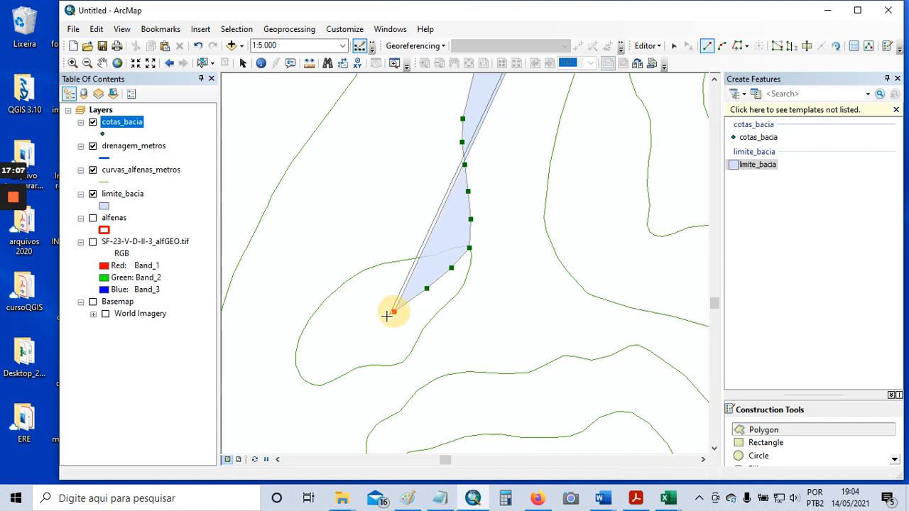
{"action": "left_click", "coordinate": [356, 335]}
{"action": "left_click", "coordinate": [321, 361]}
Continue the basin boundary south along the ridge from the elongated contour to the northern edge of the next hill's contour at 1:12.500
{"action": "left_click_drag", "start_coordinate": [320, 361], "coordinate": [458, 179]}
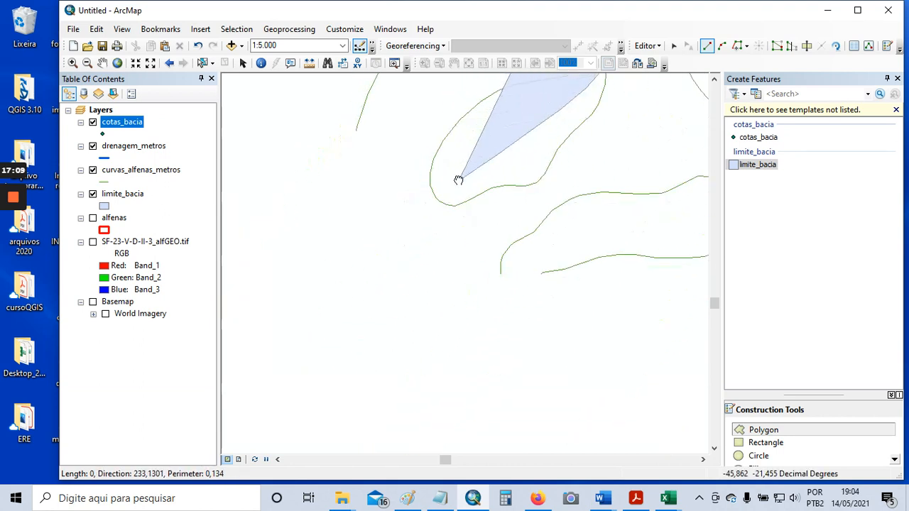
{"action": "scroll", "coordinate": [452, 211], "scroll_direction": "up", "scroll_amount": 3}
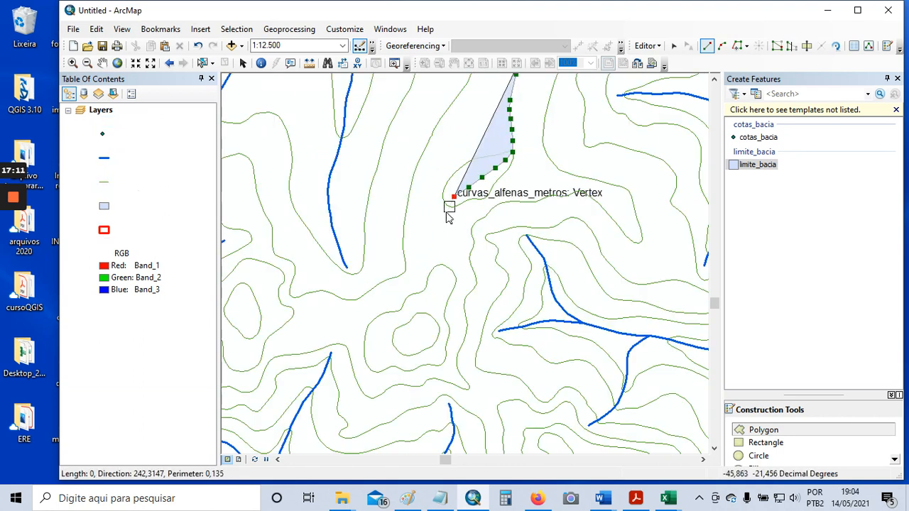
{"action": "left_click", "coordinate": [445, 215]}
{"action": "left_click", "coordinate": [442, 236]}
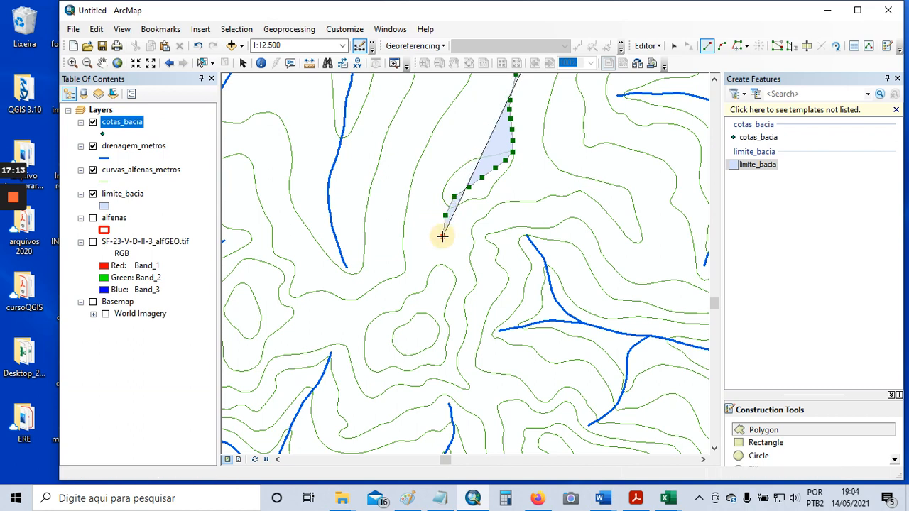
{"action": "left_click", "coordinate": [444, 251]}
{"action": "left_click", "coordinate": [441, 264]}
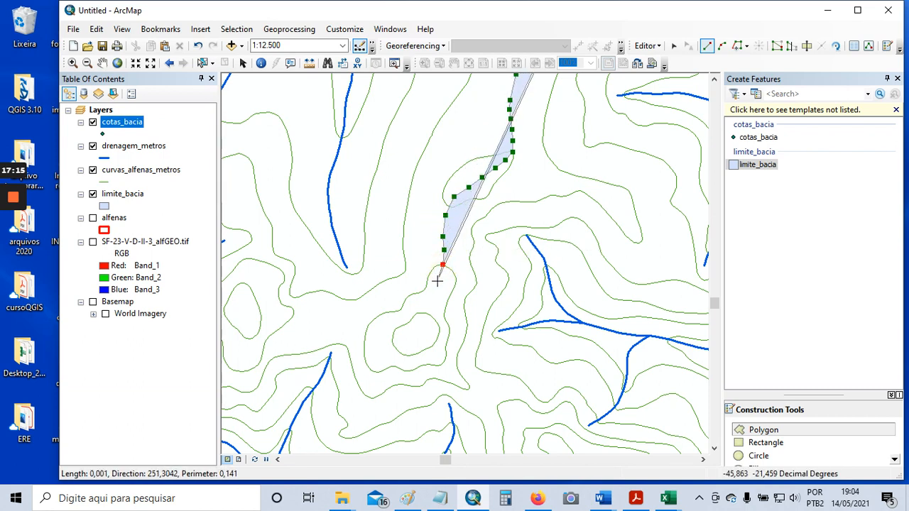
Trace the basin boundary southwest up the hill and across its innermost closed contour to the western side
{"action": "left_click", "coordinate": [436, 284]}
{"action": "left_click", "coordinate": [431, 299]}
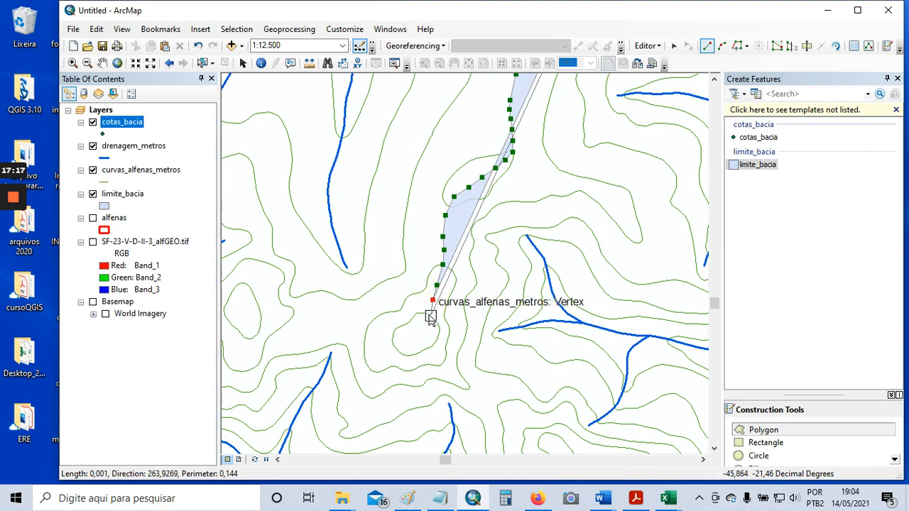
{"action": "left_click", "coordinate": [431, 315]}
{"action": "left_click", "coordinate": [424, 325]}
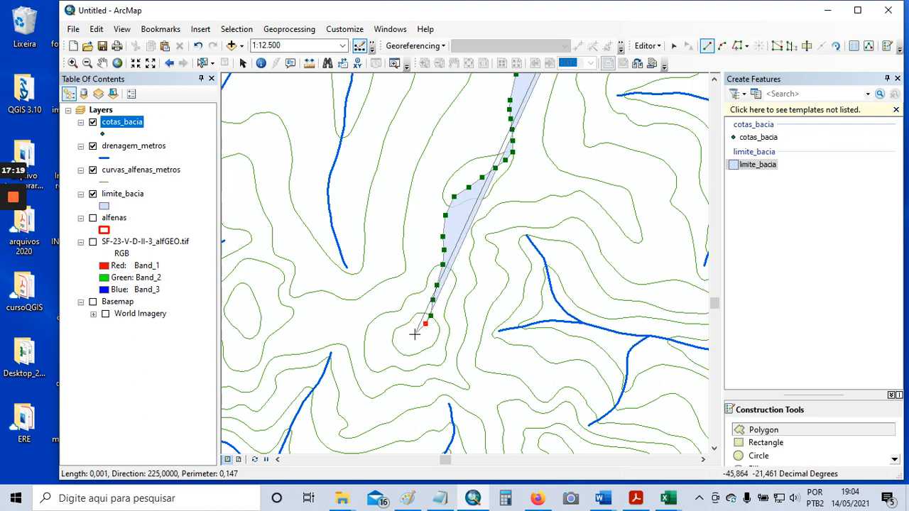
{"action": "left_click", "coordinate": [414, 334]}
{"action": "left_click", "coordinate": [393, 345]}
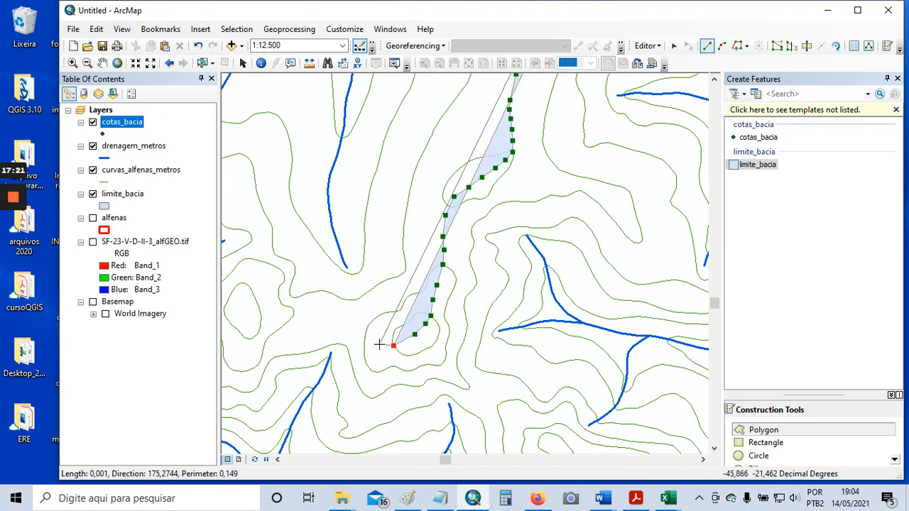
Turn the basin boundary west and northwest off the hilltop into the saddle between the two opposing stream heads at 1:6.000
{"action": "scroll", "coordinate": [380, 344], "scroll_direction": "down", "scroll_amount": 2}
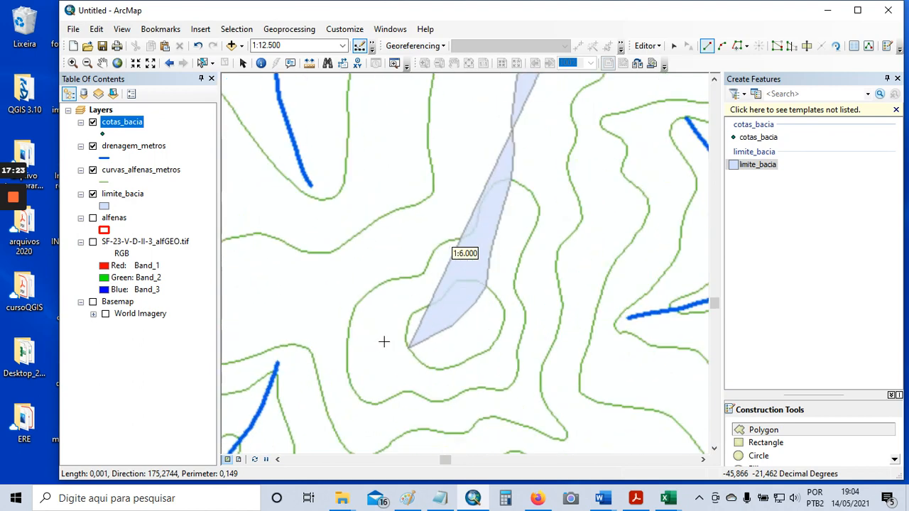
{"action": "left_click", "coordinate": [388, 346]}
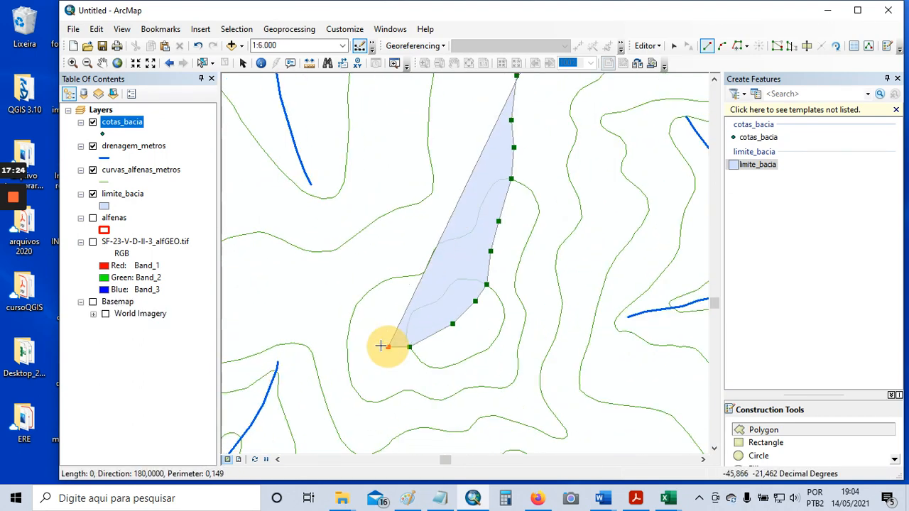
{"action": "left_click", "coordinate": [348, 328]}
{"action": "left_click", "coordinate": [329, 309]}
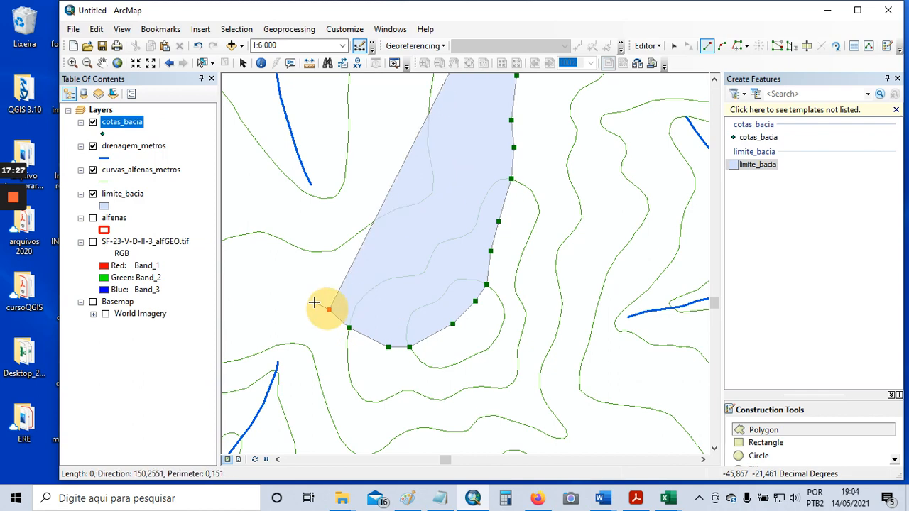
{"action": "left_click", "coordinate": [290, 298]}
Extend the basin boundary west across the saddle and just past the eastern tip of the next hill's outer contour at 1:10.000
{"action": "scroll", "coordinate": [292, 299], "scroll_direction": "up", "scroll_amount": 3}
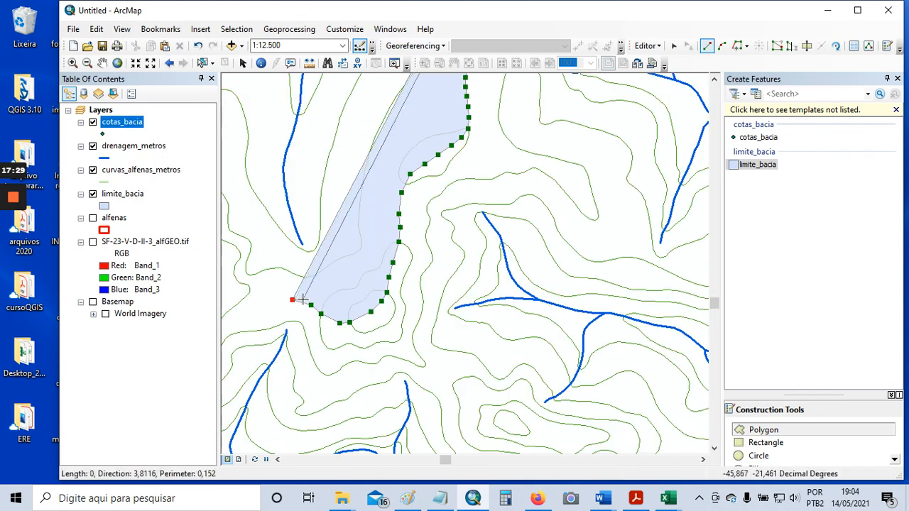
{"action": "left_click_drag", "start_coordinate": [310, 294], "coordinate": [493, 231]}
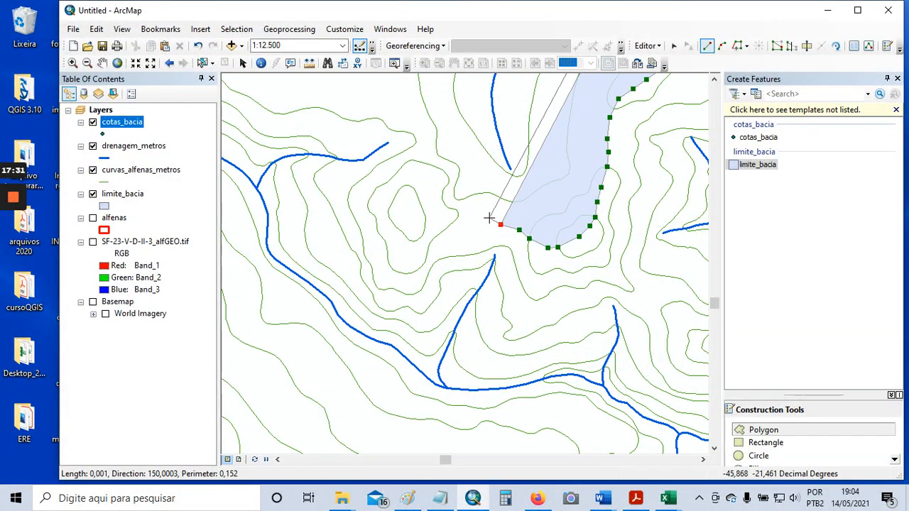
{"action": "scroll", "coordinate": [493, 218], "scroll_direction": "down", "scroll_amount": 3}
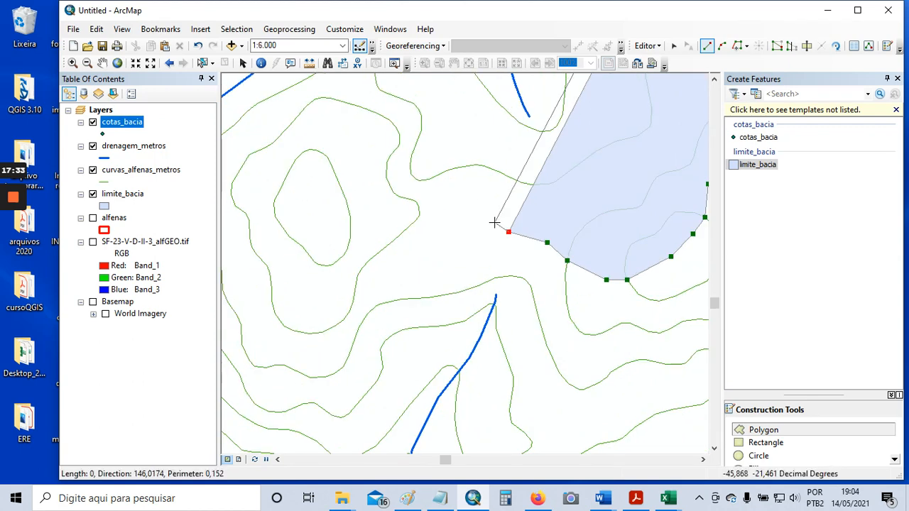
{"action": "scroll", "coordinate": [495, 223], "scroll_direction": "up", "scroll_amount": 3}
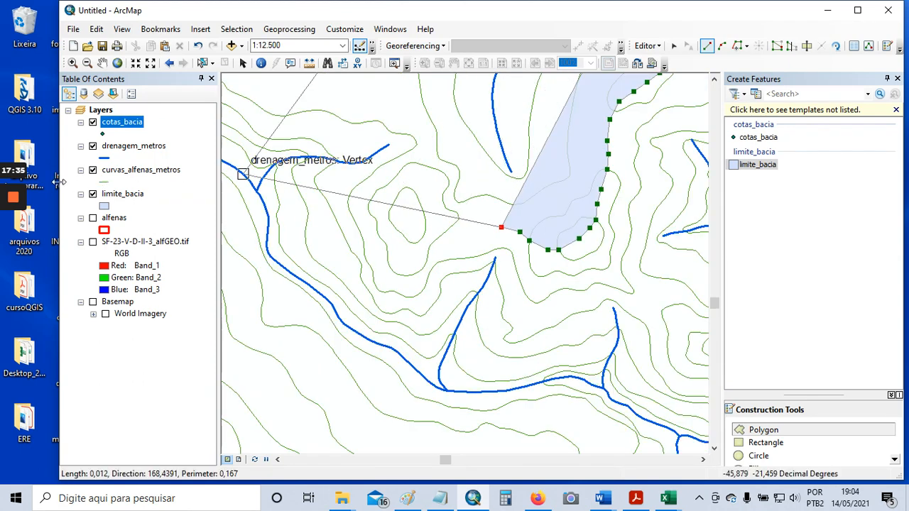
{"action": "mouse_move", "coordinate": [14, 234]}
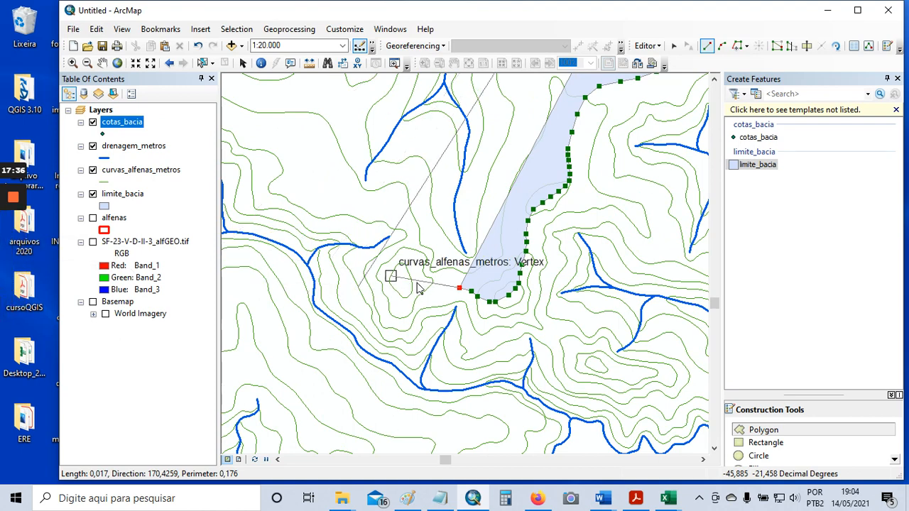
{"action": "scroll", "coordinate": [441, 296], "scroll_direction": "down", "scroll_amount": 2}
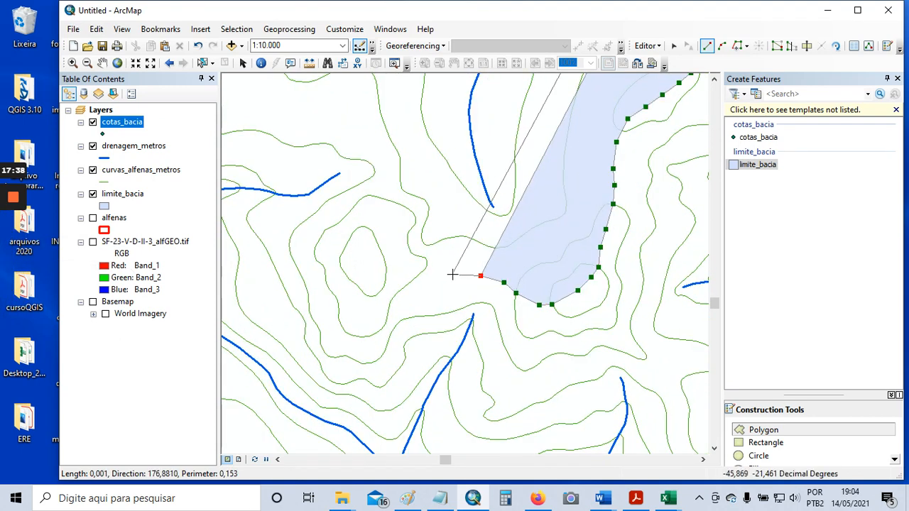
{"action": "left_click", "coordinate": [453, 275]}
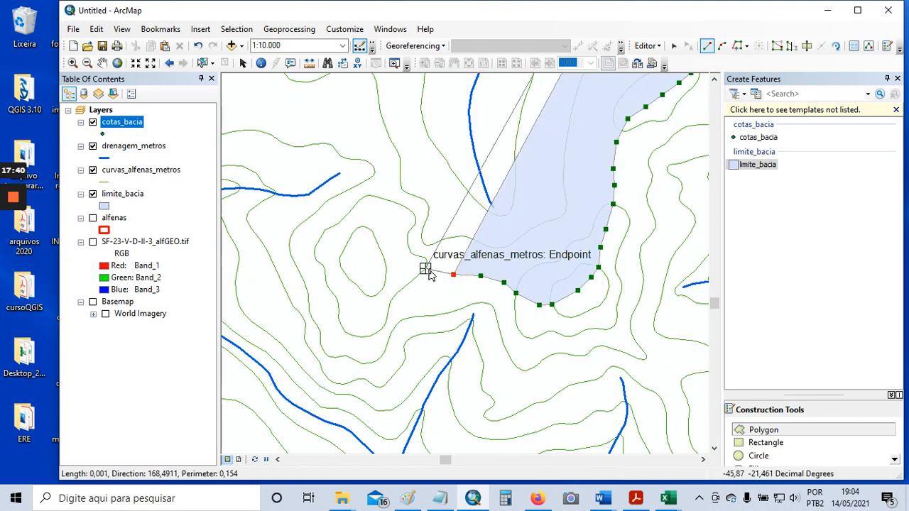
{"action": "left_click", "coordinate": [425, 269]}
{"action": "left_click", "coordinate": [409, 268]}
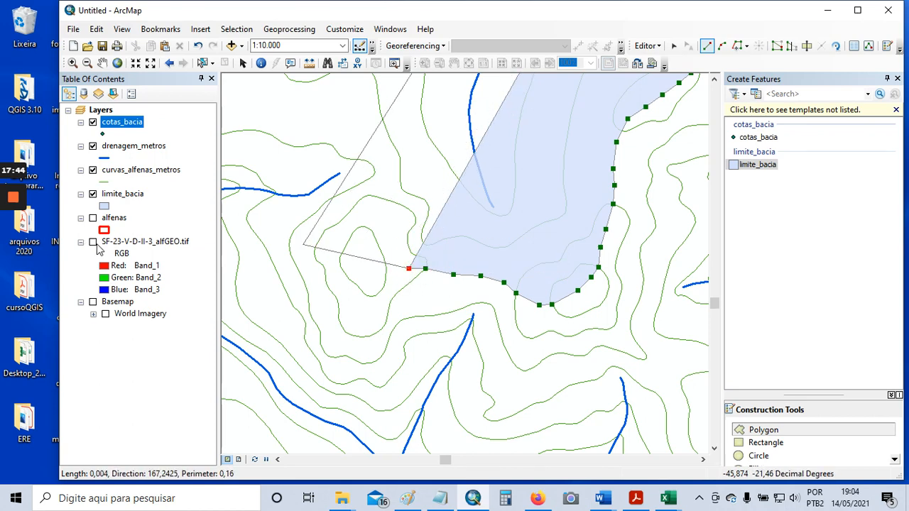
Display the SF-23-V-D-II-3_alfGEO.tif topographic sheet and extend the basin boundary west toward the 915 spot height
{"action": "left_click", "coordinate": [93, 243]}
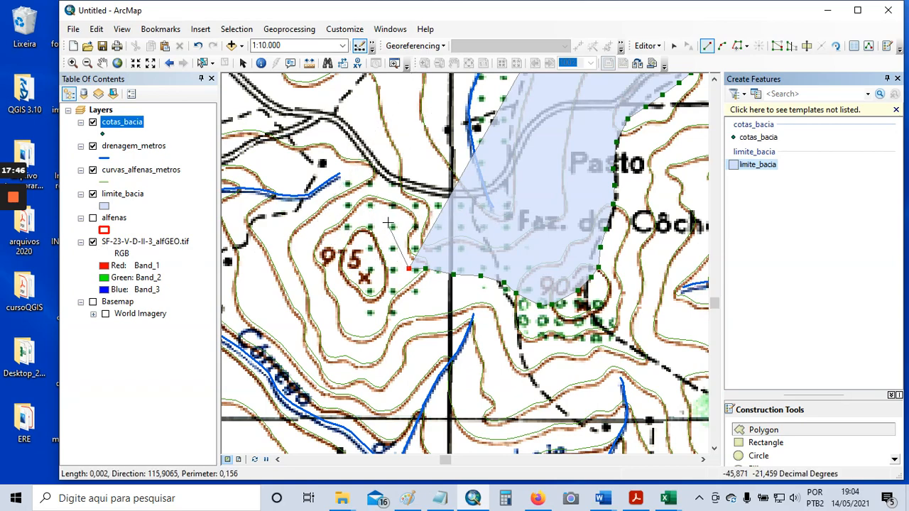
{"action": "scroll", "coordinate": [383, 269], "scroll_direction": "up", "scroll_amount": 2}
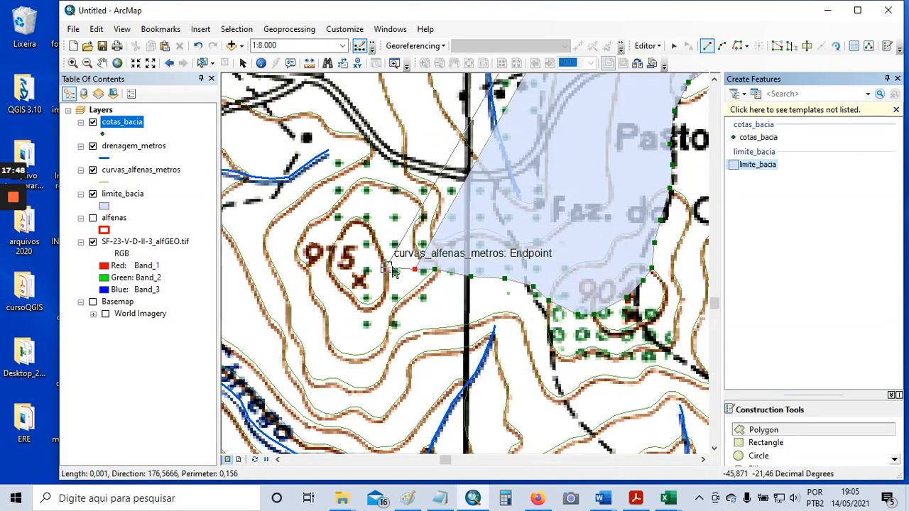
{"action": "left_click", "coordinate": [406, 271]}
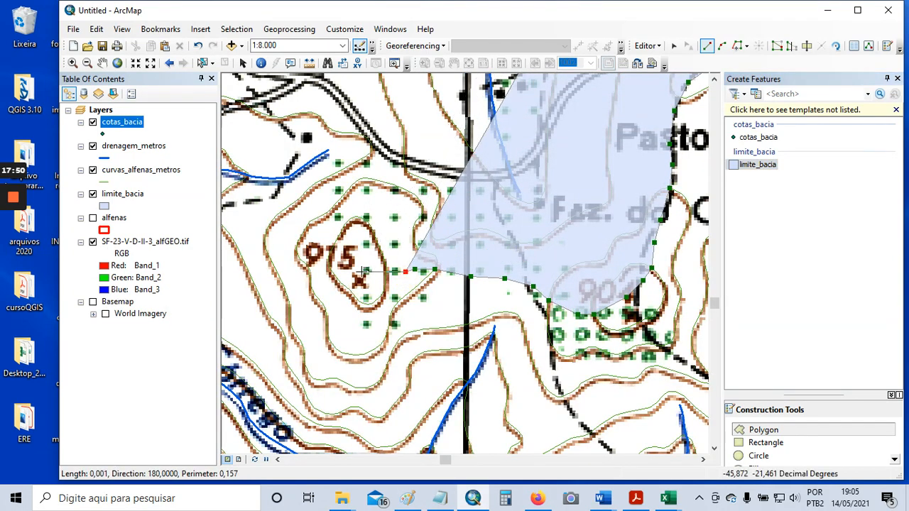
{"action": "scroll", "coordinate": [396, 276], "scroll_direction": "down", "scroll_amount": 2}
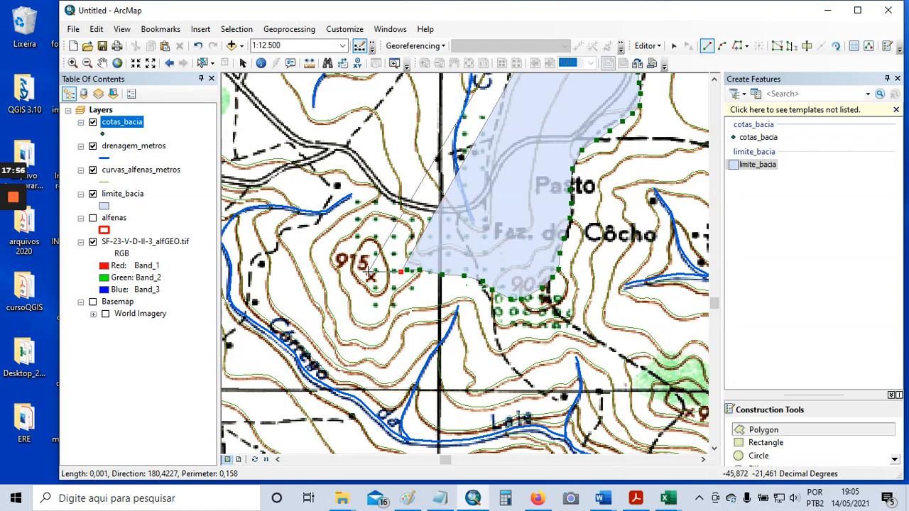
{"action": "scroll", "coordinate": [374, 272], "scroll_direction": "up", "scroll_amount": 2}
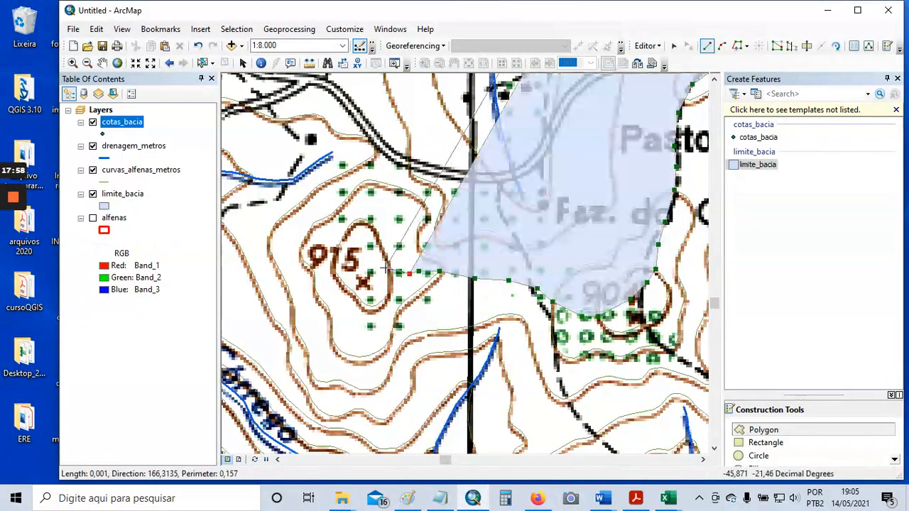
{"action": "scroll", "coordinate": [389, 274], "scroll_direction": "down", "scroll_amount": 1}
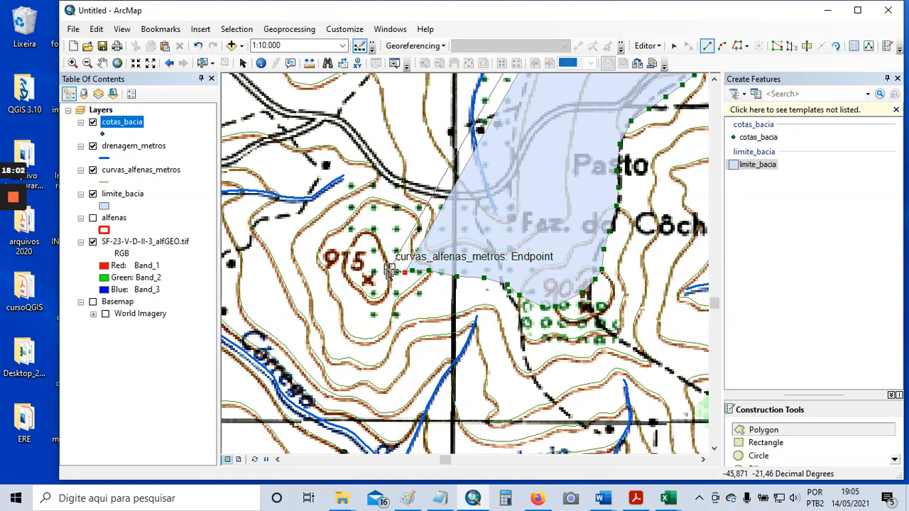
{"action": "left_click", "coordinate": [389, 272]}
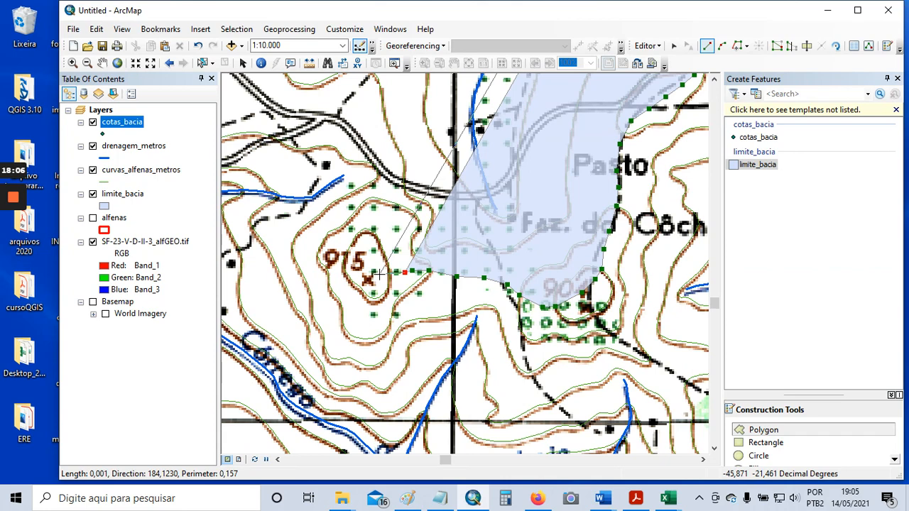
Hide the curvas_alfenas_metros layer and trace the basin boundary north from the 915 hilltop to the double-line road at 1:5.000
{"action": "left_click", "coordinate": [367, 250]}
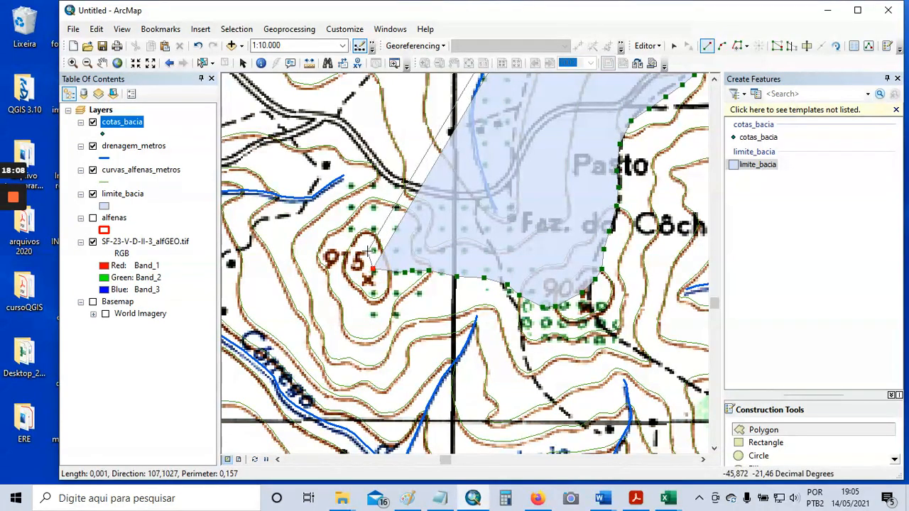
{"action": "left_click", "coordinate": [92, 170]}
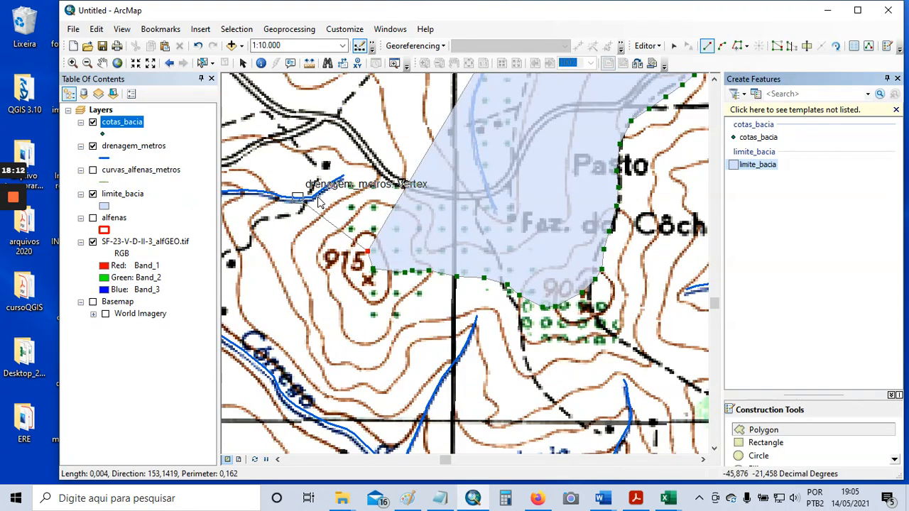
{"action": "scroll", "coordinate": [369, 228], "scroll_direction": "up", "scroll_amount": 2}
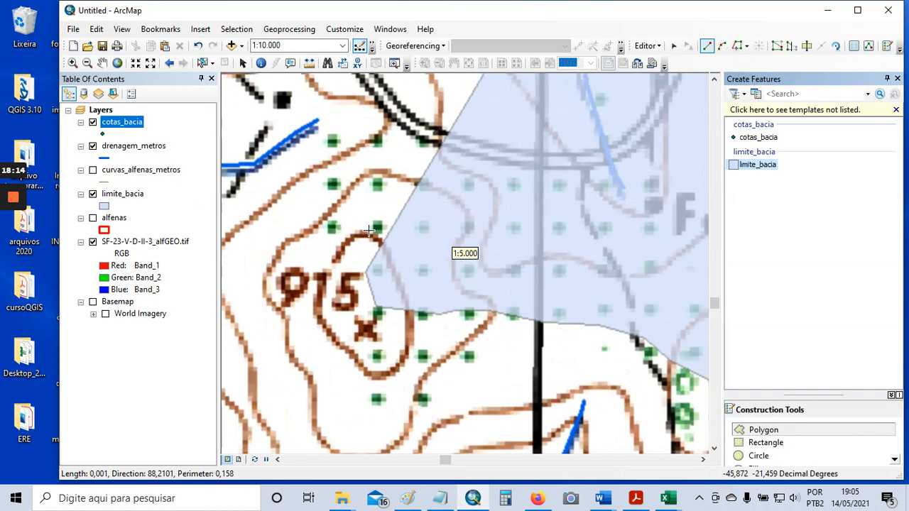
{"action": "left_click", "coordinate": [369, 234]}
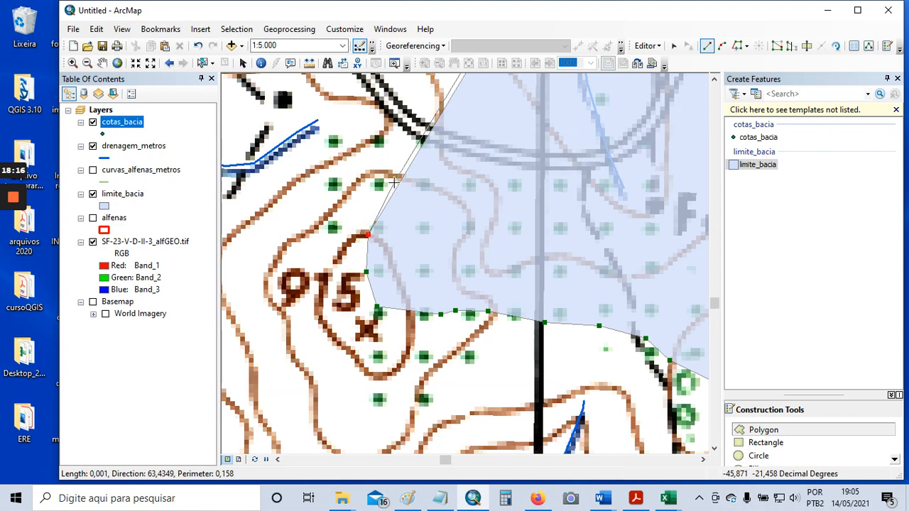
{"action": "left_click", "coordinate": [397, 178]}
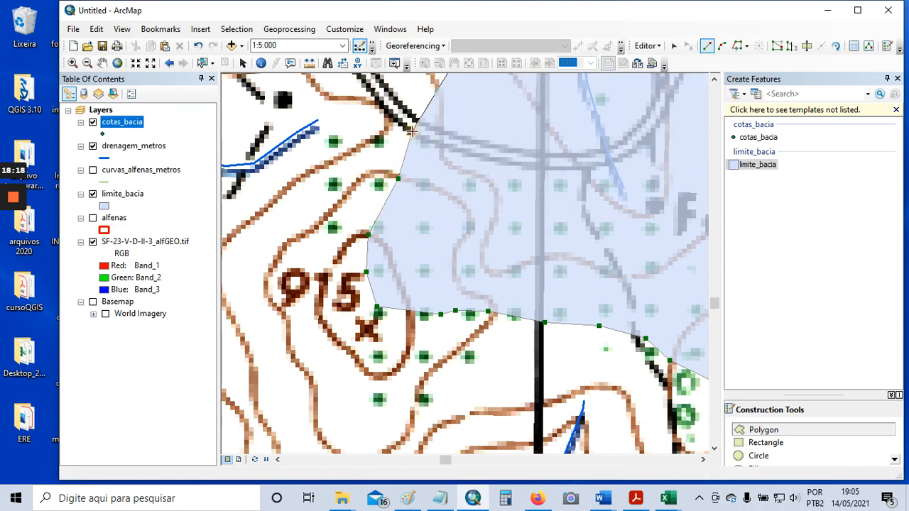
{"action": "left_click", "coordinate": [411, 131]}
{"action": "left_click_drag", "start_coordinate": [409, 133], "coordinate": [438, 319]}
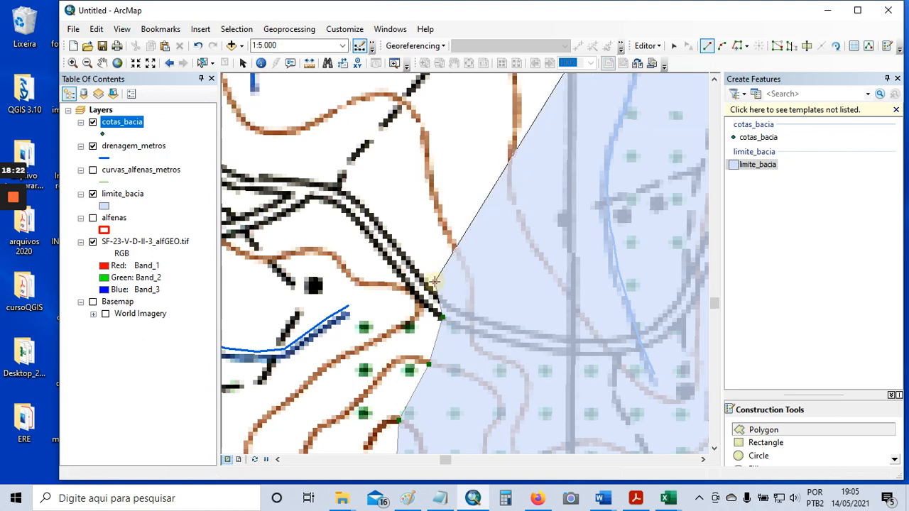
{"action": "left_click", "coordinate": [416, 253]}
{"action": "scroll", "coordinate": [411, 253], "scroll_direction": "down", "scroll_amount": 2}
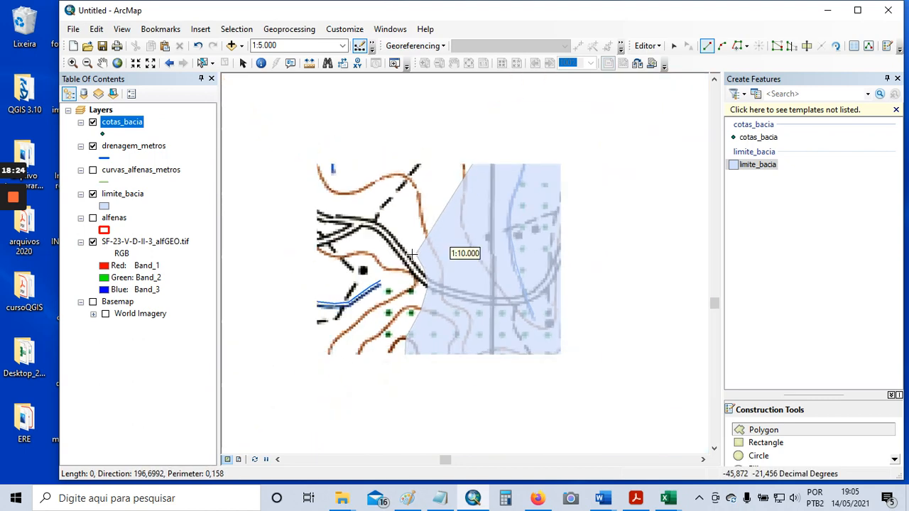
{"action": "left_click_drag", "start_coordinate": [400, 243], "coordinate": [470, 314]}
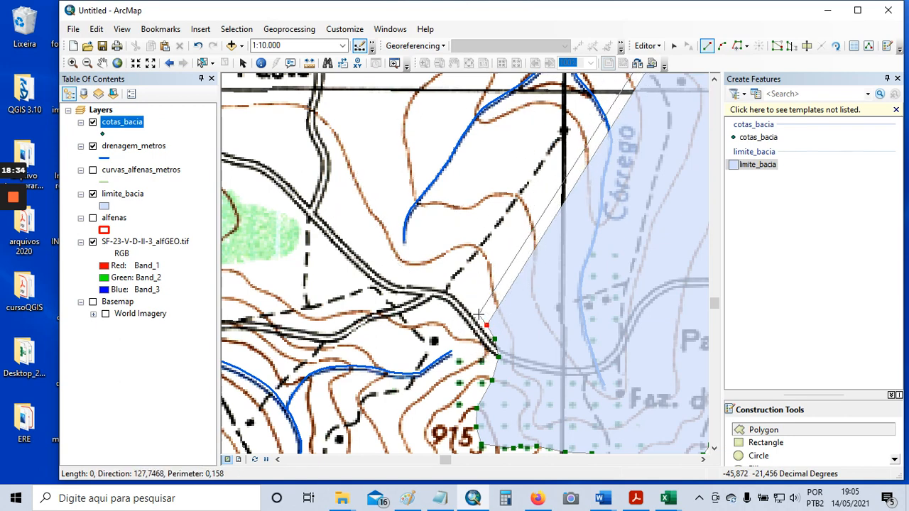
{"action": "left_click", "coordinate": [199, 46]}
{"action": "left_click", "coordinate": [200, 45]}
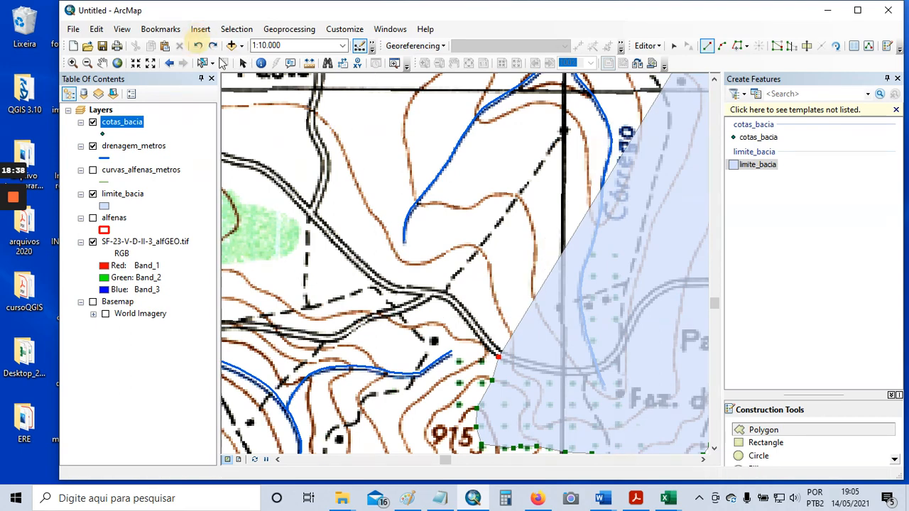
Trace the basin boundary northwest along the road at 1:10.000, past the road fork, to just short of the northbound road junction
{"action": "left_click", "coordinate": [490, 338]}
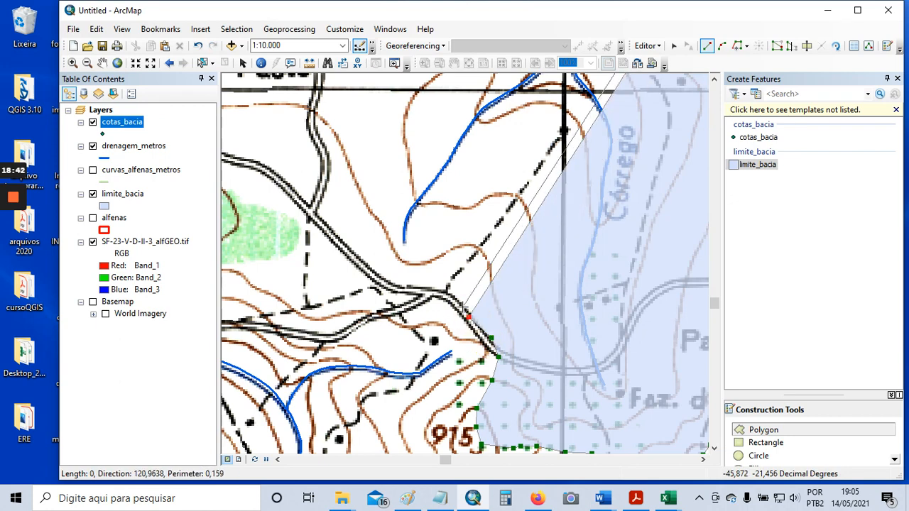
{"action": "left_click", "coordinate": [468, 316]}
{"action": "left_click", "coordinate": [446, 293]}
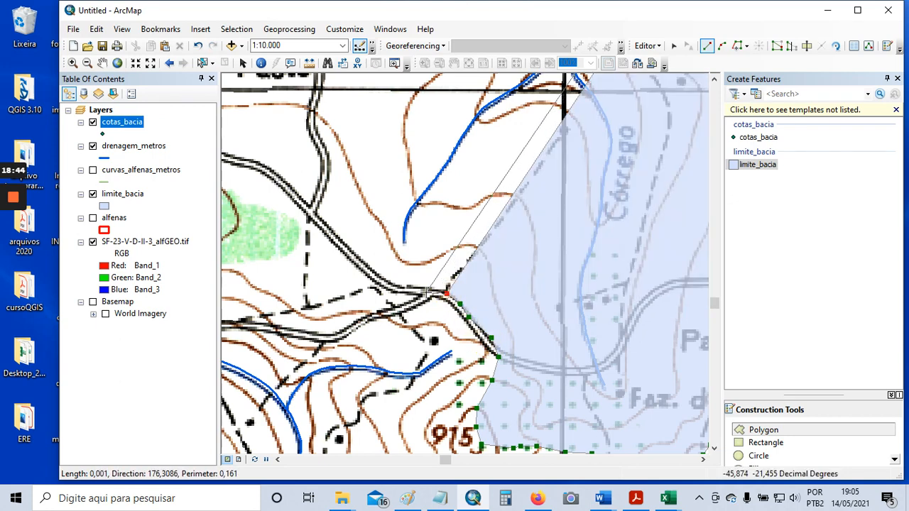
{"action": "left_click", "coordinate": [426, 291]}
{"action": "left_click", "coordinate": [393, 285]}
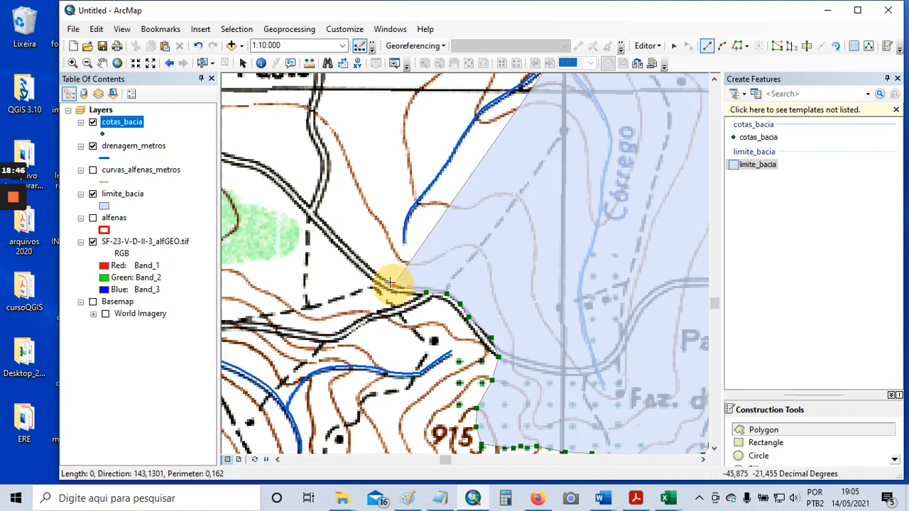
{"action": "left_click", "coordinate": [372, 272]}
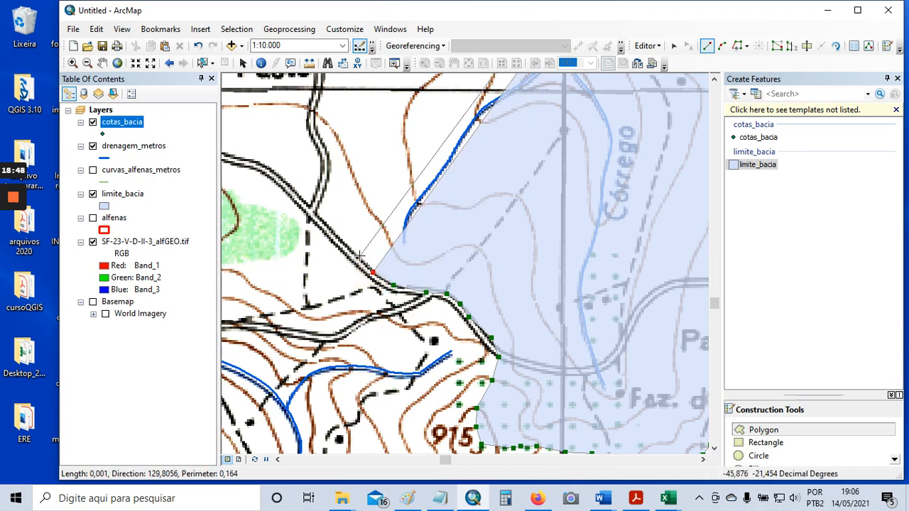
{"action": "left_click", "coordinate": [352, 251]}
{"action": "left_click", "coordinate": [337, 237]}
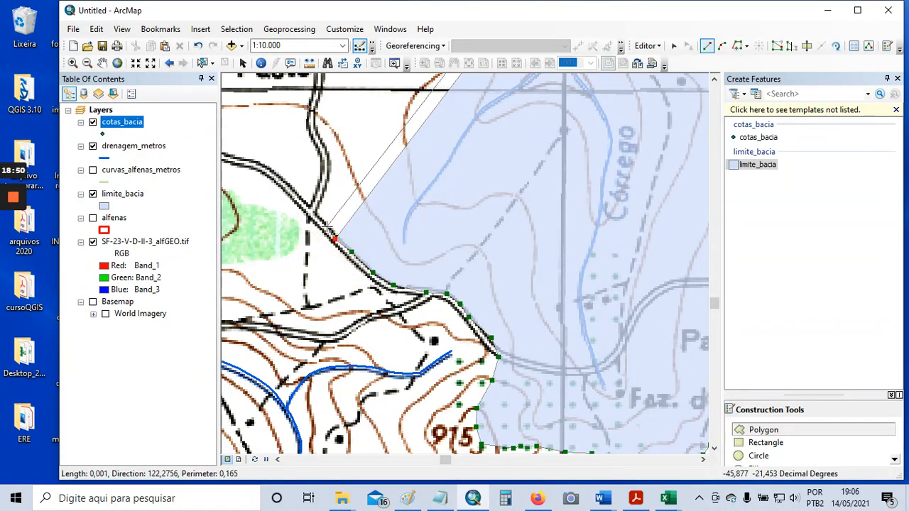
Continue the basin boundary along the road through the northbound road junction to the bend where the road turns west
{"action": "left_click_drag", "start_coordinate": [331, 226], "coordinate": [339, 226]}
{"action": "scroll", "coordinate": [435, 265], "scroll_direction": "up", "scroll_amount": 2}
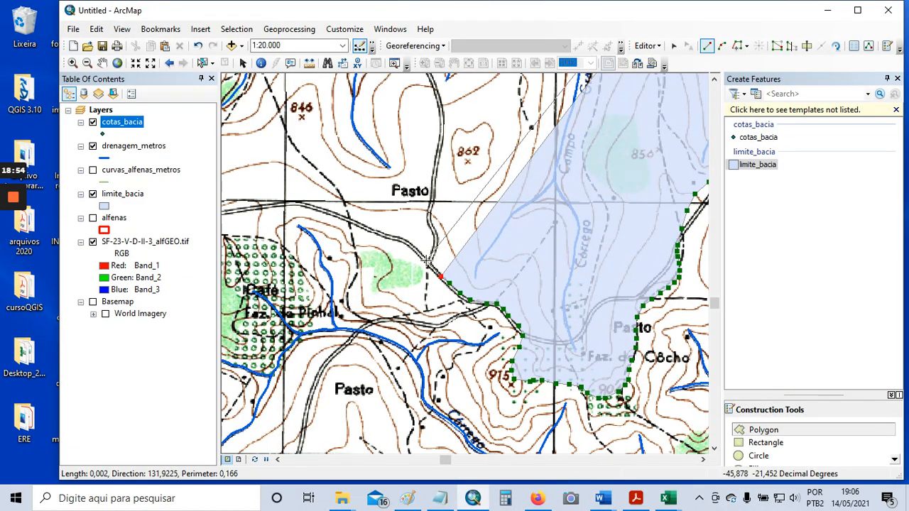
{"action": "scroll", "coordinate": [429, 262], "scroll_direction": "down", "scroll_amount": 2}
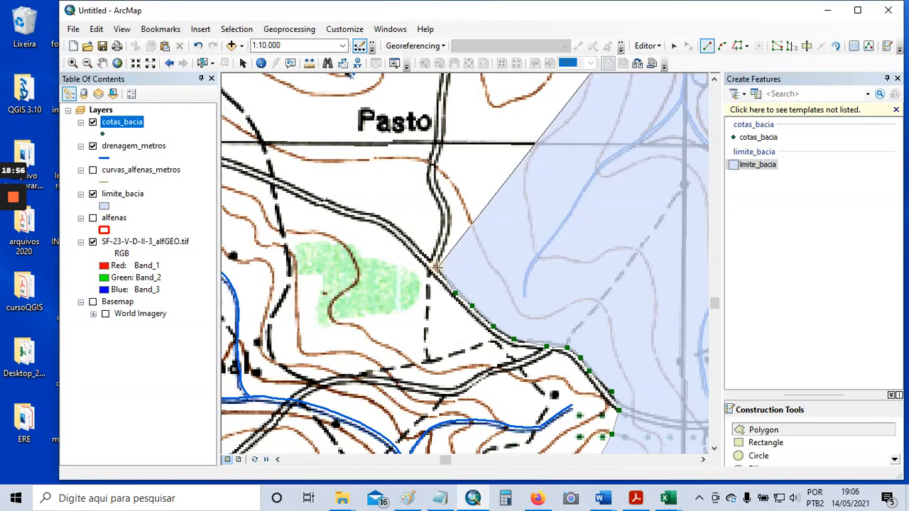
{"action": "left_click", "coordinate": [436, 267]}
{"action": "left_click", "coordinate": [410, 245]}
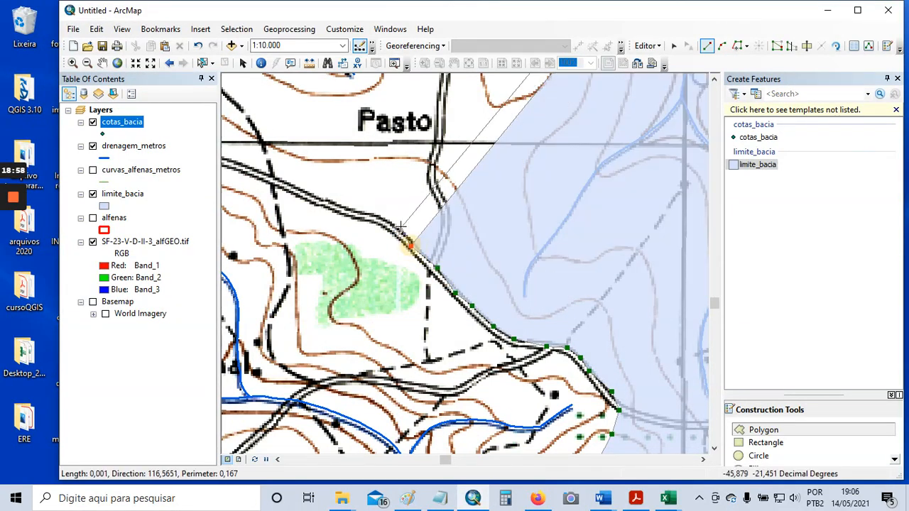
{"action": "mouse_move", "coordinate": [401, 227]}
{"action": "left_mouse_down"}
{"action": "mouse_move", "coordinate": [476, 282]}
{"action": "mouse_move", "coordinate": [518, 336]}
{"action": "left_mouse_up"}
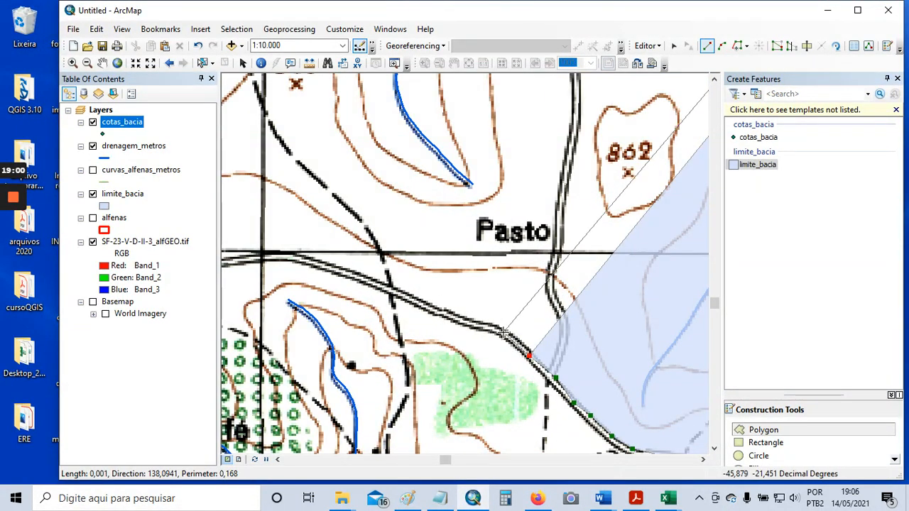
{"action": "left_click", "coordinate": [502, 332]}
Follow the road west-northwest with the basin boundary, across the dashed track, to just before the vertical grid line
{"action": "left_click", "coordinate": [458, 315]}
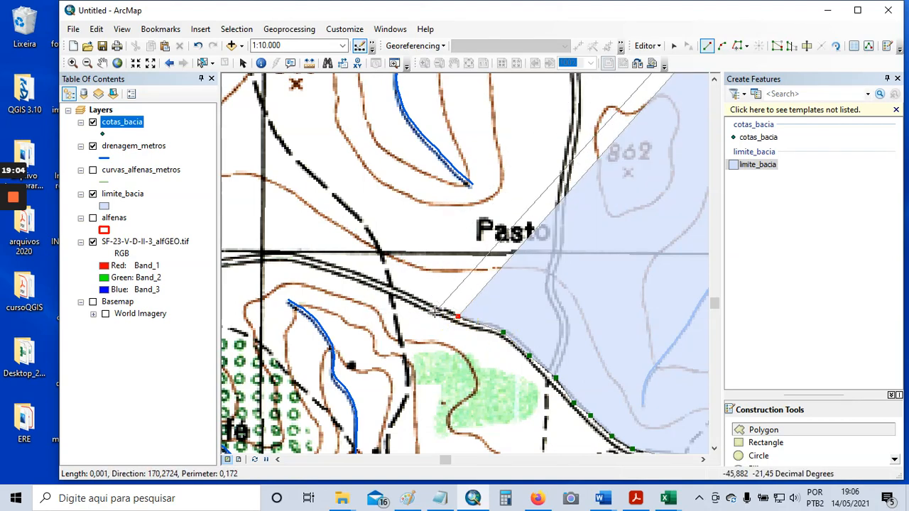
{"action": "left_click", "coordinate": [435, 311]}
{"action": "left_click", "coordinate": [389, 289]}
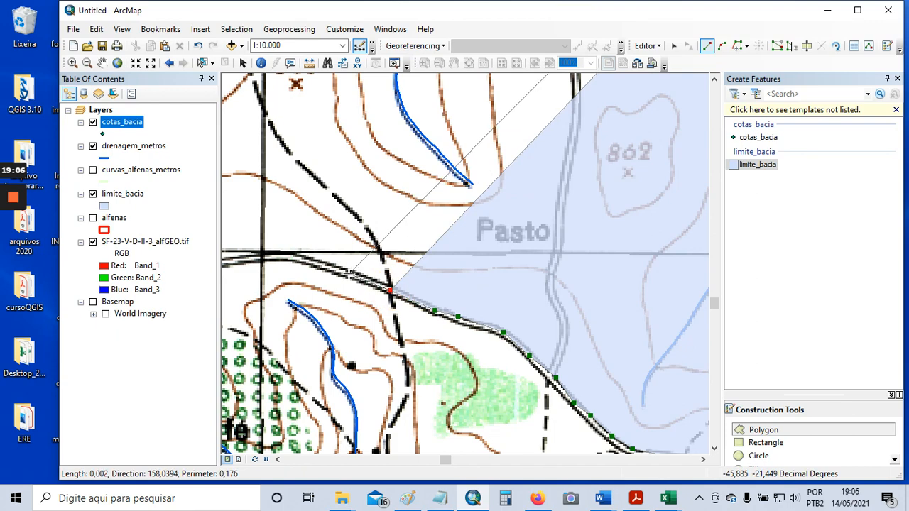
{"action": "left_click", "coordinate": [349, 274]}
{"action": "left_click", "coordinate": [277, 254]}
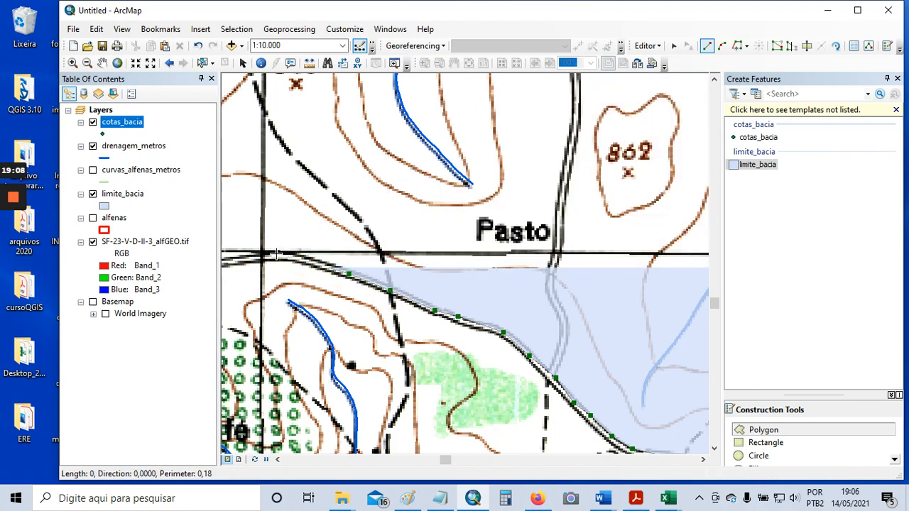
Leave the road and extend the basin boundary west at 1:12.500, south of spot height 846, to just past the dashed track
{"action": "left_click_drag", "start_coordinate": [275, 254], "coordinate": [532, 291]}
{"action": "scroll", "coordinate": [531, 291], "scroll_direction": "down", "scroll_amount": 1}
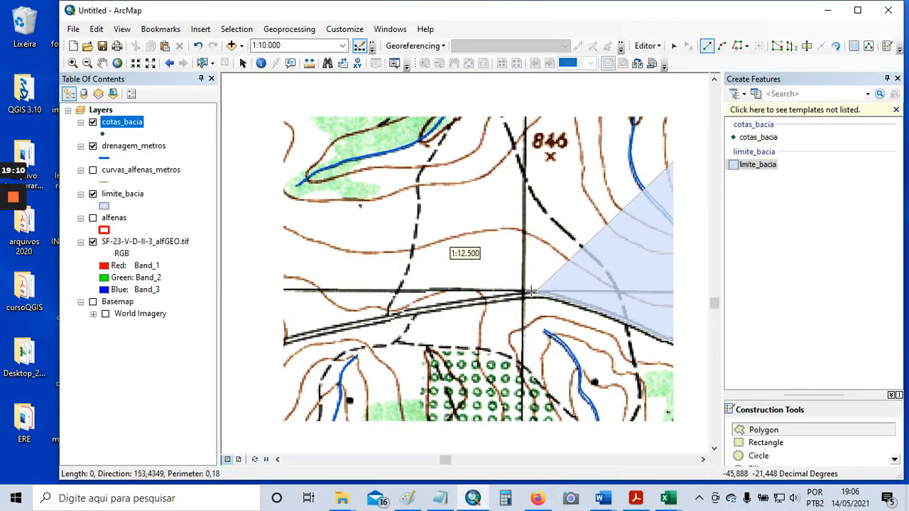
{"action": "left_click", "coordinate": [513, 281]}
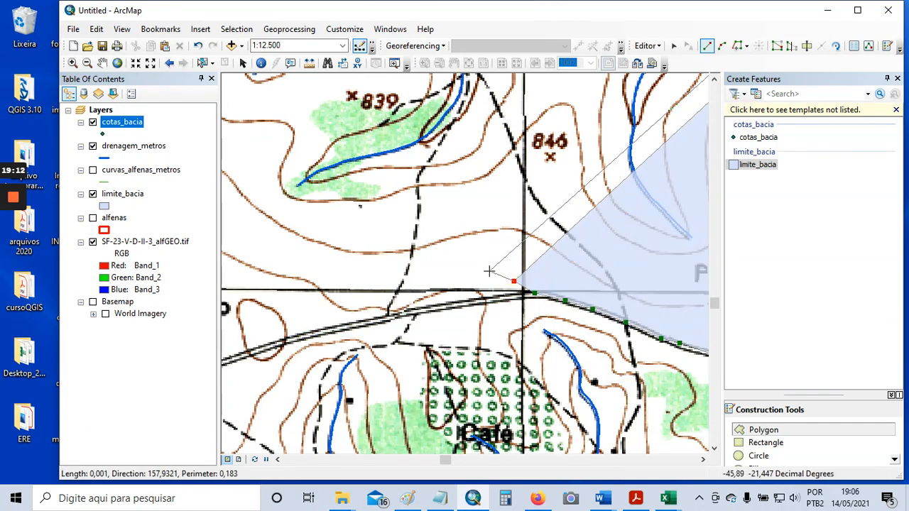
{"action": "left_click", "coordinate": [489, 270]}
{"action": "left_click", "coordinate": [455, 267]}
{"action": "left_click", "coordinate": [424, 276]}
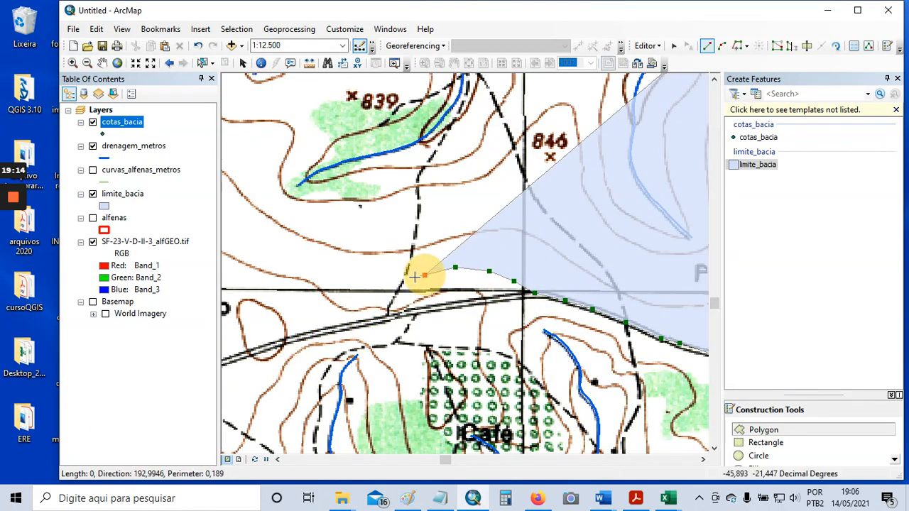
{"action": "left_click", "coordinate": [403, 280]}
{"action": "left_click", "coordinate": [380, 280]}
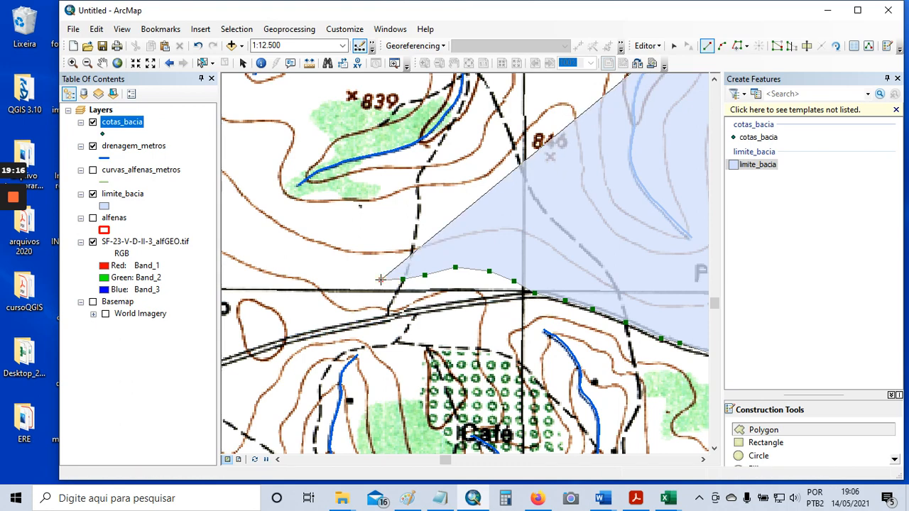
{"action": "left_click", "coordinate": [351, 274]}
{"action": "left_click", "coordinate": [320, 266]}
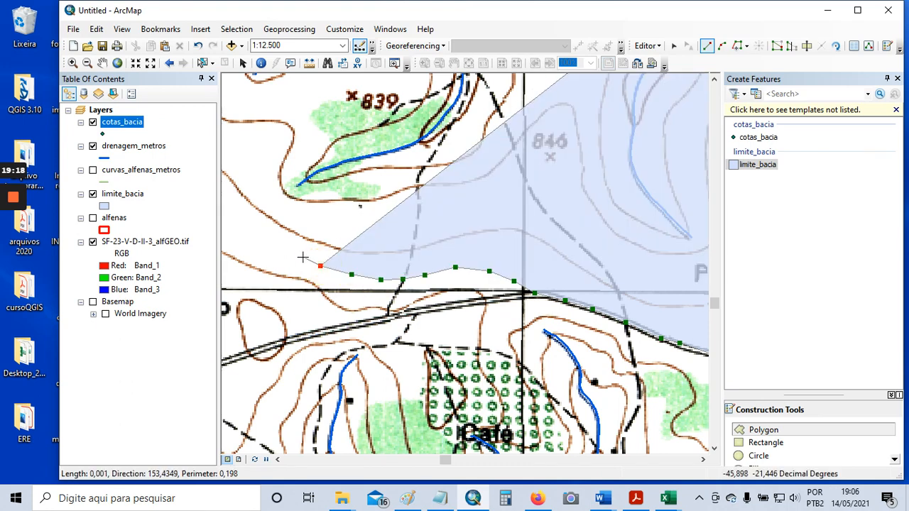
{"action": "left_click", "coordinate": [294, 254]}
{"action": "left_click_drag", "start_coordinate": [298, 254], "coordinate": [497, 247]}
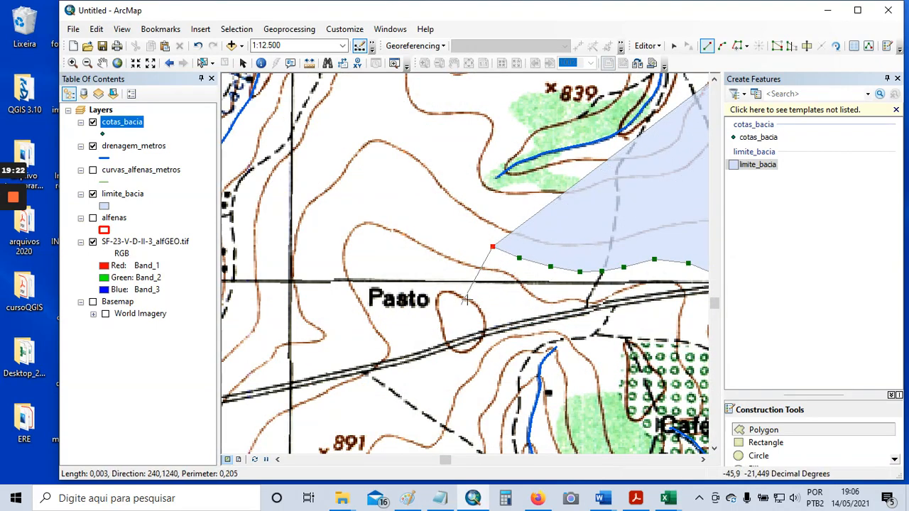
{"action": "left_click", "coordinate": [198, 47]}
{"action": "left_click", "coordinate": [198, 46]}
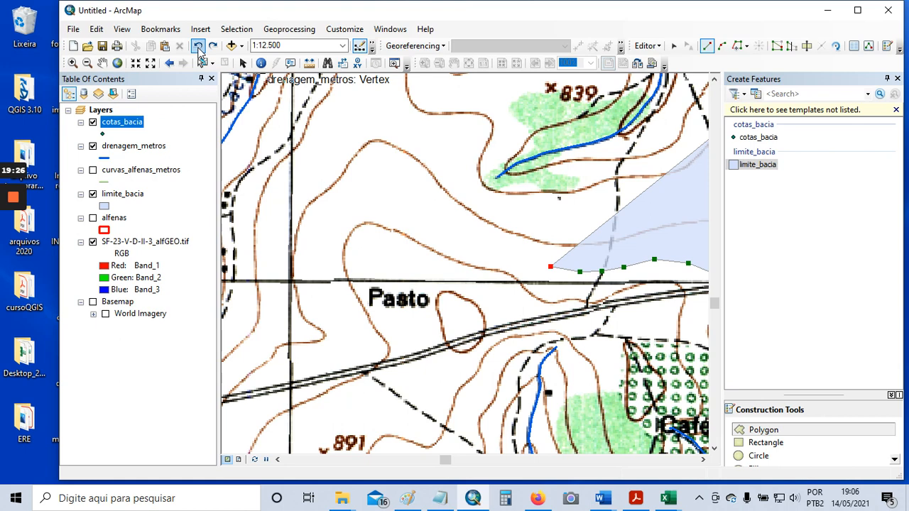
{"action": "left_click", "coordinate": [198, 47]}
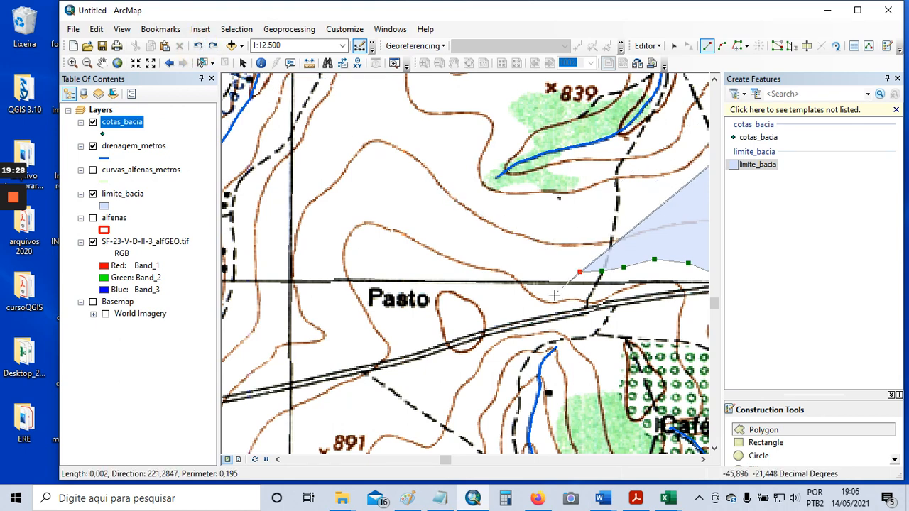
Turn the basin boundary southwest just west of the dashed track, down to the horizontal grid line
{"action": "left_click", "coordinate": [571, 281]}
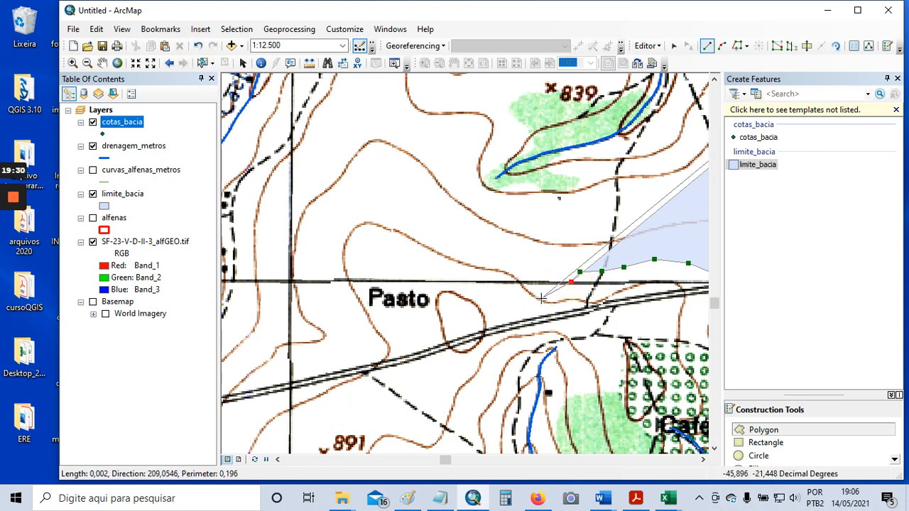
Extend the limite_bacia polygon southwest with four vertices, ending inside the small closed contour east of the "Pasto" label
{"action": "left_click", "coordinate": [541, 298]}
{"action": "left_click", "coordinate": [512, 311]}
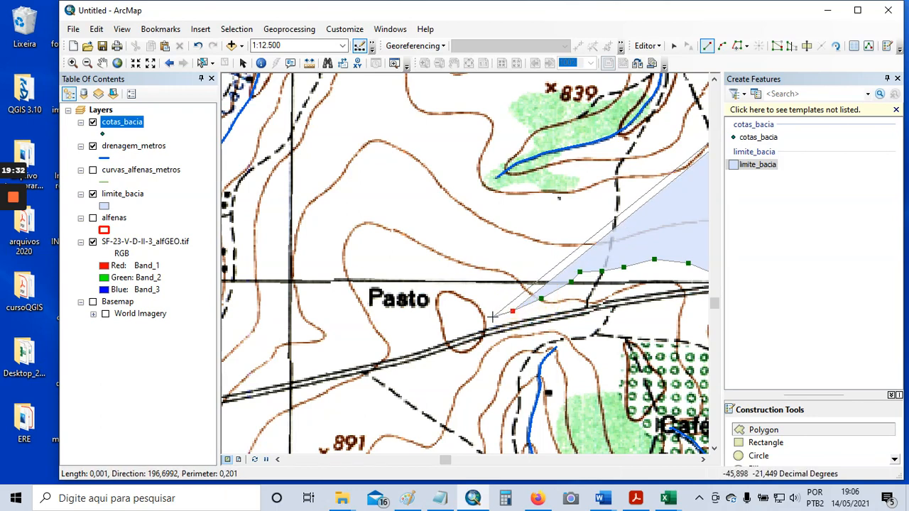
{"action": "left_click", "coordinate": [492, 317]}
{"action": "left_click", "coordinate": [477, 319]}
Try to trace the limite_bacia boundary northwest from the small closed contour, past the "Pasto" label to the next contour's crest
{"action": "left_click", "coordinate": [465, 315]}
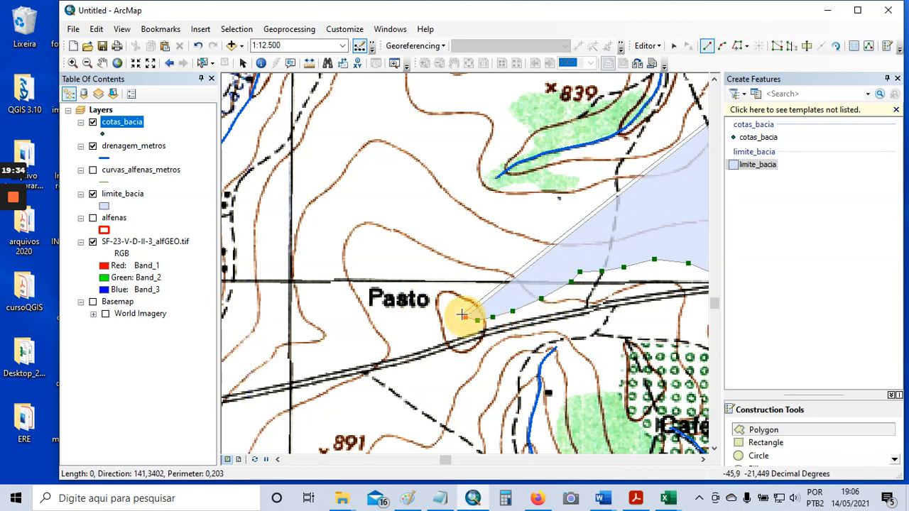
{"action": "left_click", "coordinate": [459, 309]}
{"action": "left_click", "coordinate": [446, 296]}
{"action": "left_click", "coordinate": [436, 291]}
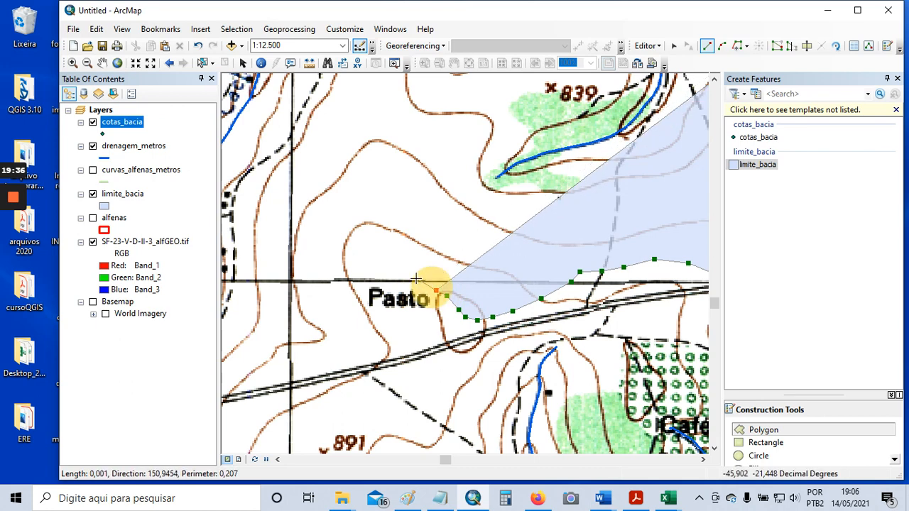
{"action": "left_click", "coordinate": [409, 274]}
{"action": "left_click", "coordinate": [393, 264]}
{"action": "left_click", "coordinate": [381, 256]}
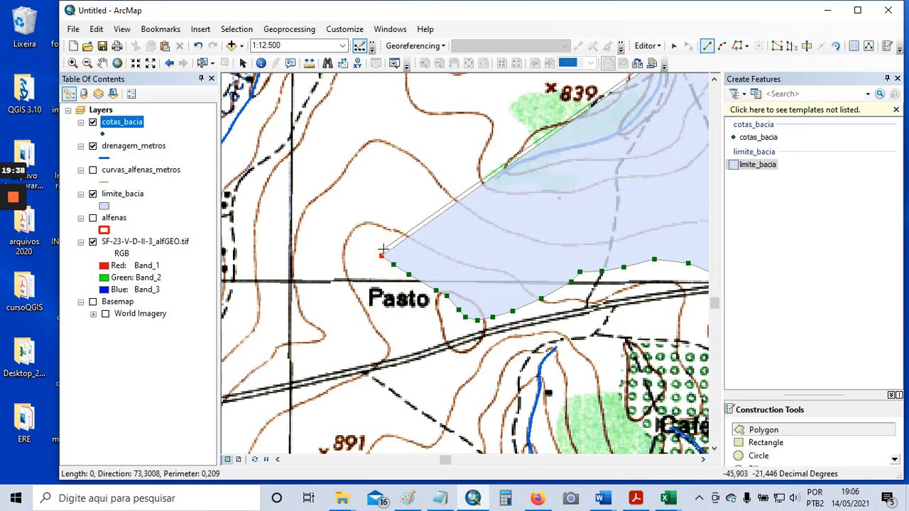
{"action": "left_click", "coordinate": [378, 245]}
{"action": "left_click", "coordinate": [368, 223]}
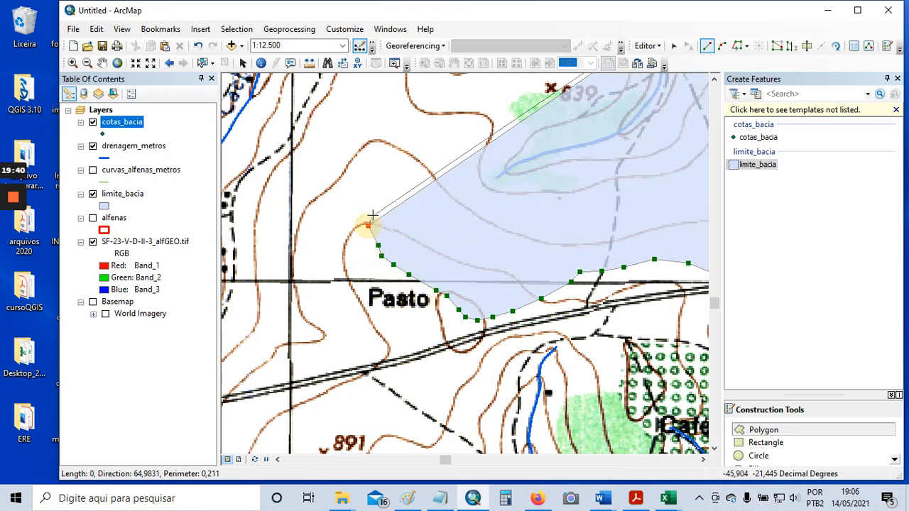
Try to continue the limite_bacia boundary north along the ridge, crossing the contour crests west of spot height 839
{"action": "left_click_drag", "start_coordinate": [374, 205], "coordinate": [326, 339]}
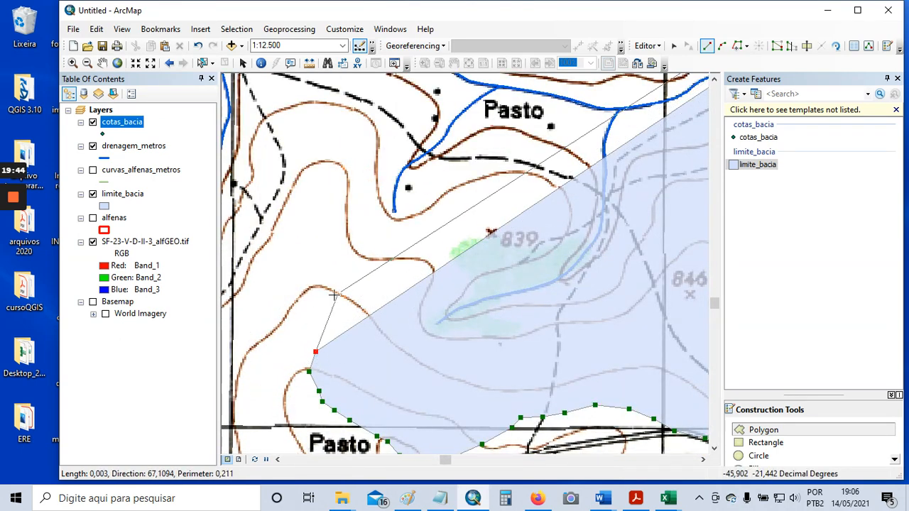
{"action": "left_click", "coordinate": [317, 327]}
{"action": "left_click", "coordinate": [317, 301]}
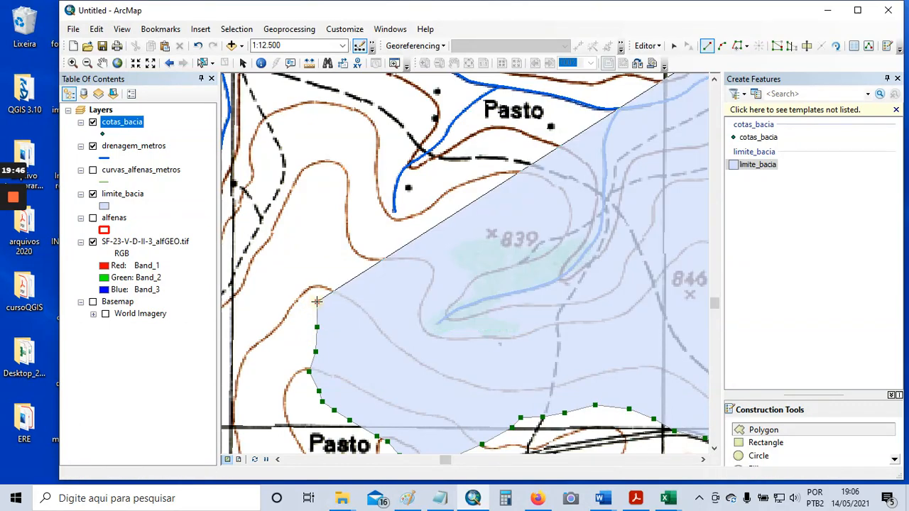
{"action": "left_click", "coordinate": [317, 285]}
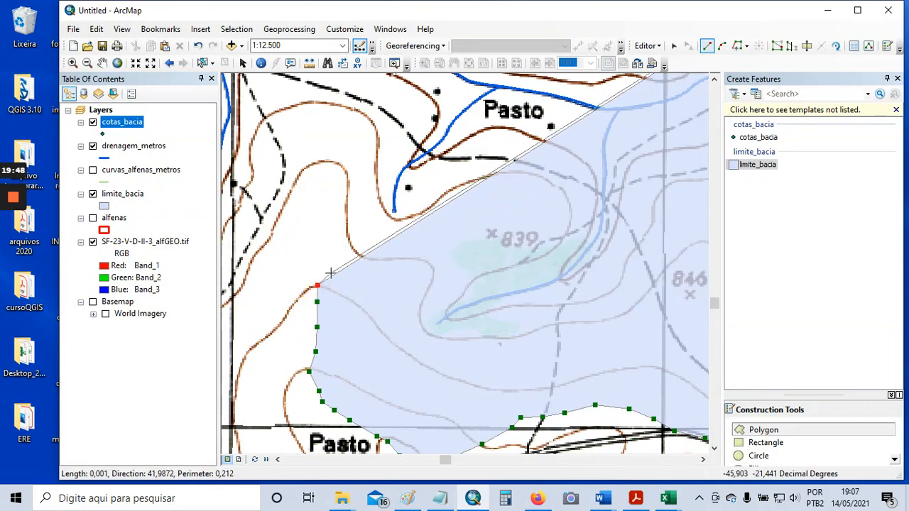
{"action": "left_click", "coordinate": [316, 264]}
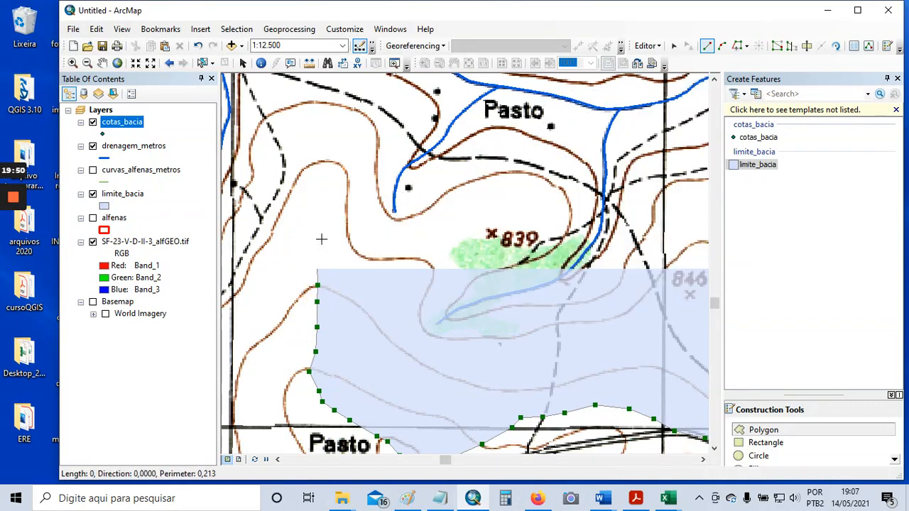
{"action": "left_click", "coordinate": [321, 239]}
{"action": "left_click", "coordinate": [320, 214]}
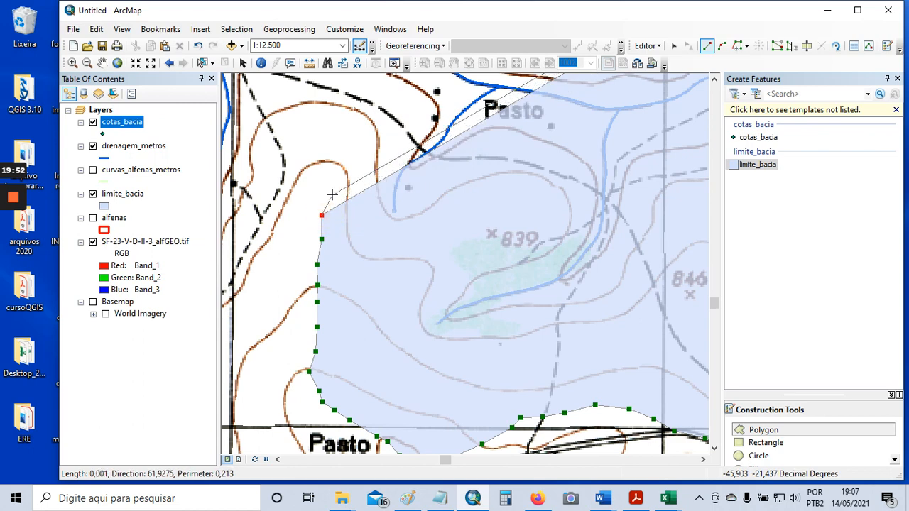
{"action": "left_click", "coordinate": [323, 189]}
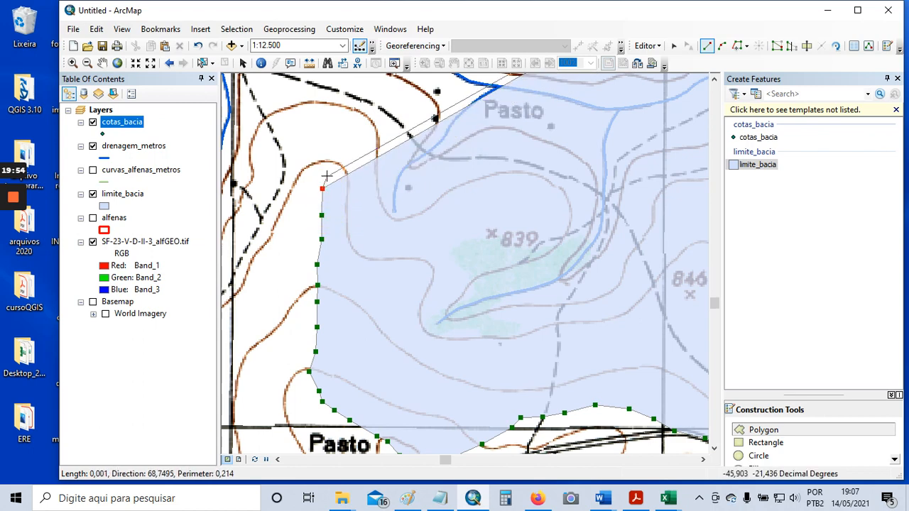
{"action": "left_click", "coordinate": [328, 168]}
{"action": "mouse_move", "coordinate": [332, 164]}
{"action": "left_mouse_down"}
{"action": "mouse_move", "coordinate": [451, 302]}
{"action": "mouse_move", "coordinate": [461, 204]}
{"action": "left_mouse_up"}
Undo the limite_bacia vertices traced northwest and north, back to the vertex inside the small closed contour beside "Pasto"
{"action": "scroll", "coordinate": [479, 216], "scroll_direction": "down", "scroll_amount": 1}
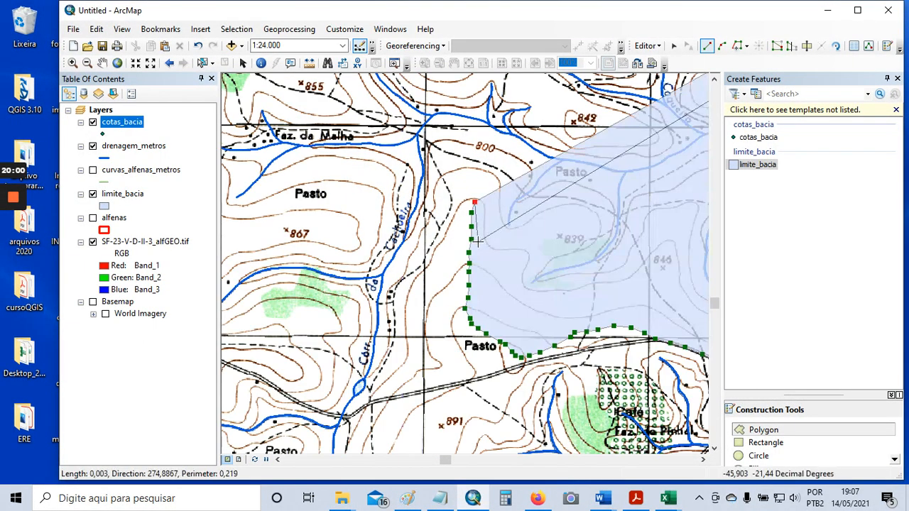
{"action": "left_click_drag", "start_coordinate": [471, 272], "coordinate": [452, 201]}
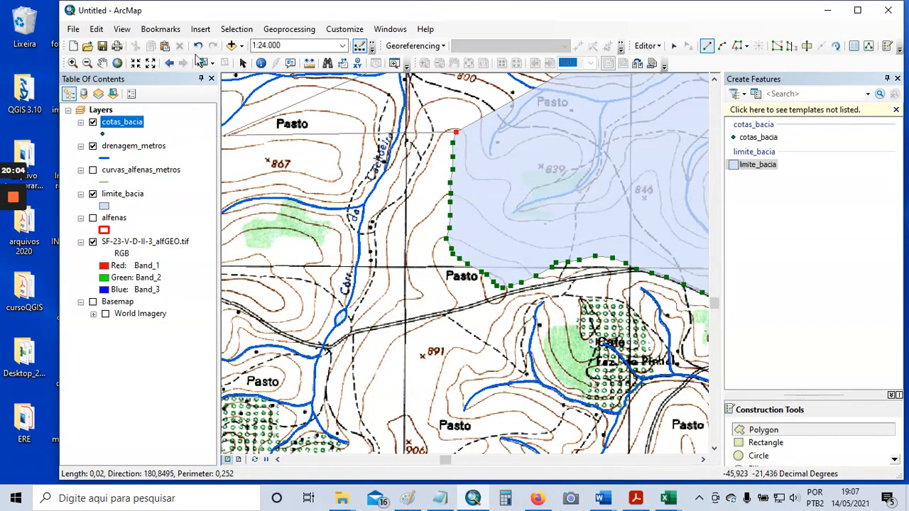
{"action": "left_click", "coordinate": [198, 47]}
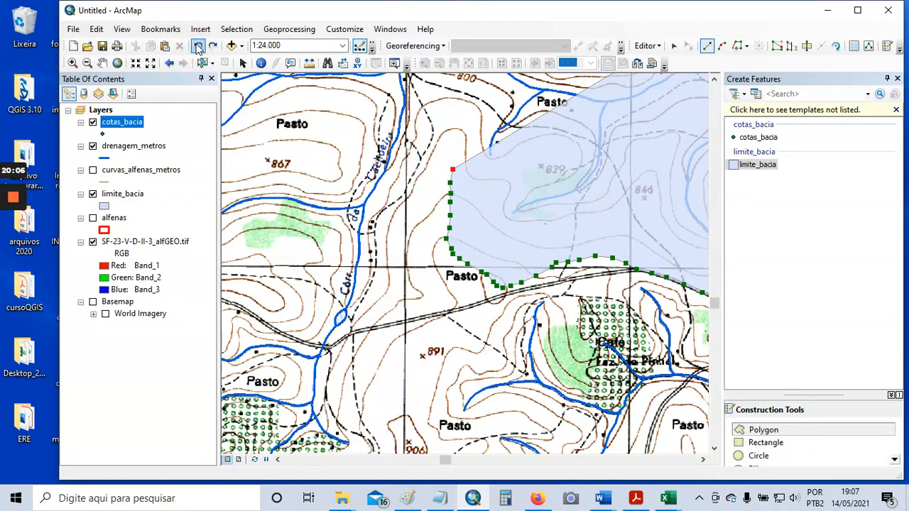
{"action": "left_click", "coordinate": [198, 47]}
{"action": "left_click", "coordinate": [198, 47]}
{"action": "left_click", "coordinate": [198, 47]}
{"action": "left_click", "coordinate": [198, 47]}
{"action": "left_click", "coordinate": [198, 47]}
{"action": "left_click", "coordinate": [198, 47]}
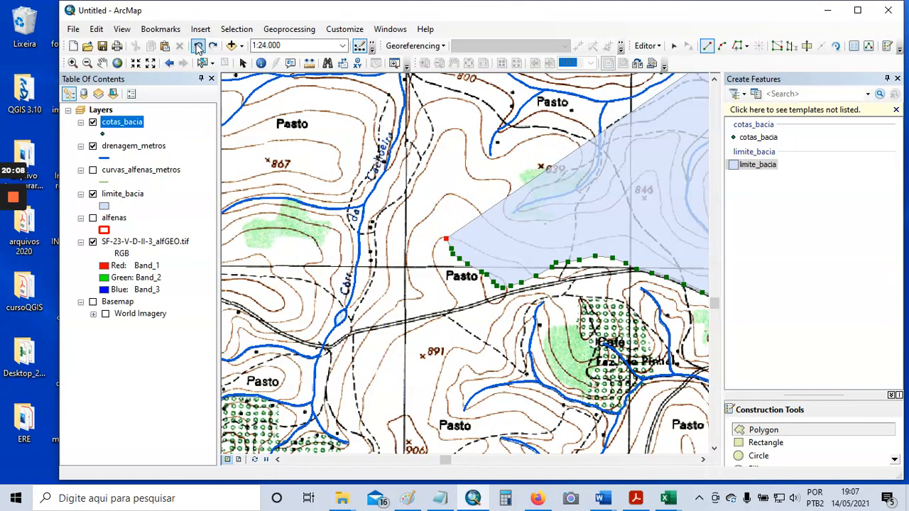
{"action": "left_click", "coordinate": [198, 47]}
{"action": "left_click", "coordinate": [198, 47]}
{"action": "left_click", "coordinate": [198, 47]}
{"action": "left_click", "coordinate": [198, 47]}
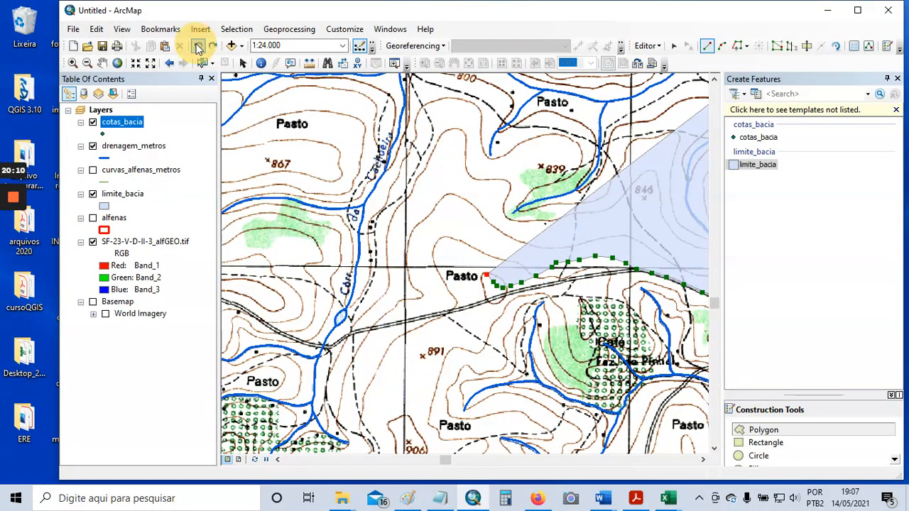
{"action": "left_click", "coordinate": [198, 47]}
{"action": "left_click", "coordinate": [198, 47]}
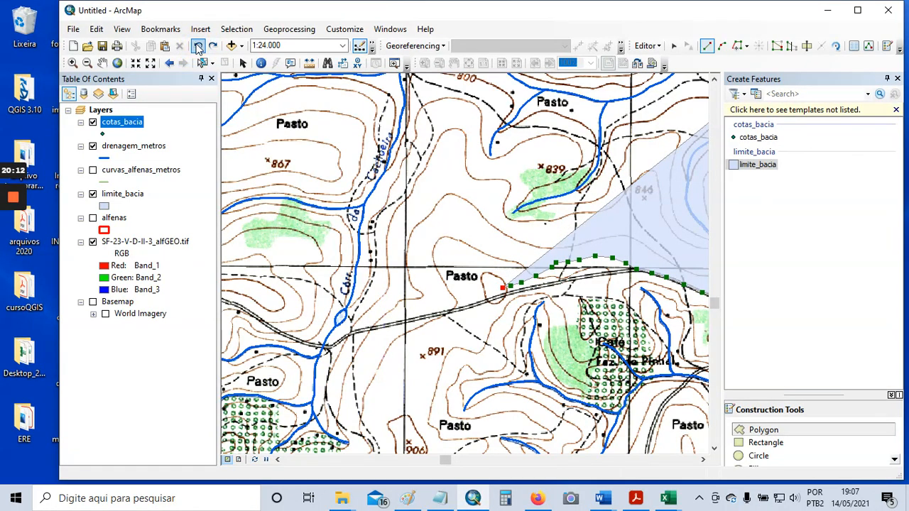
Trace the limite_bacia boundary southwest from the small closed contour, across the double-line road and past spot height 891 to the vertical grid line
{"action": "left_click_drag", "start_coordinate": [343, 268], "coordinate": [382, 142]}
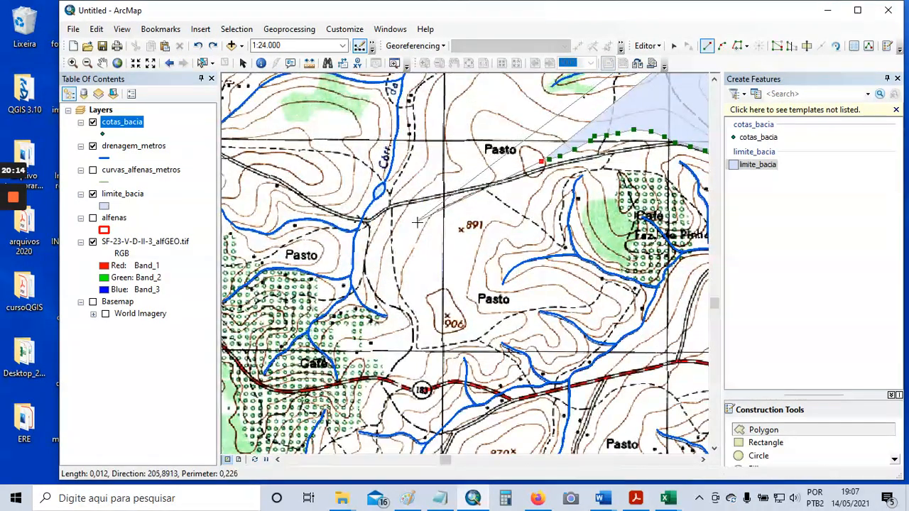
{"action": "scroll", "coordinate": [417, 222], "scroll_direction": "up", "scroll_amount": 2}
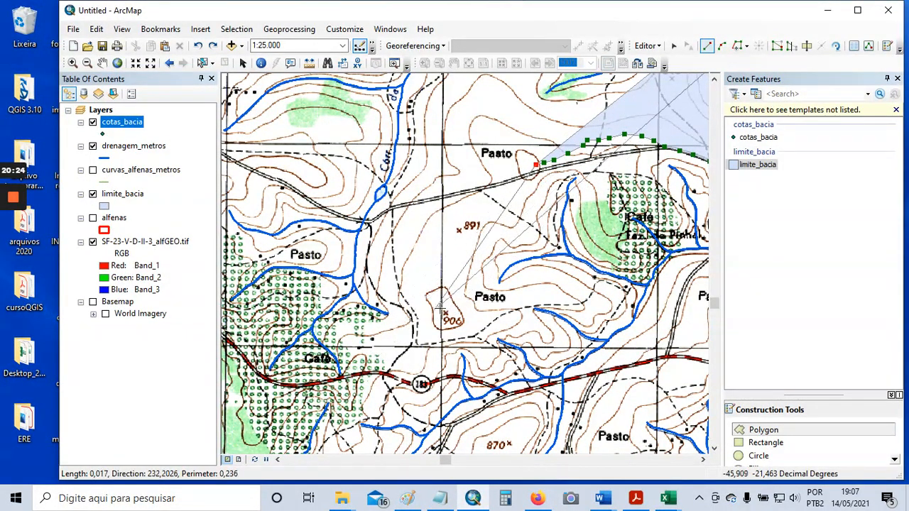
{"action": "scroll", "coordinate": [518, 194], "scroll_direction": "up", "scroll_amount": 2}
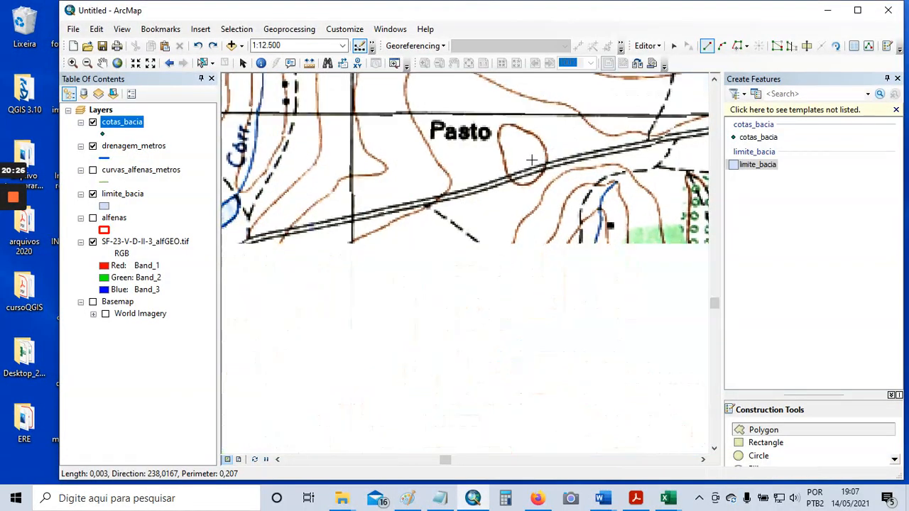
{"action": "left_click", "coordinate": [522, 164]}
{"action": "left_click", "coordinate": [490, 201]}
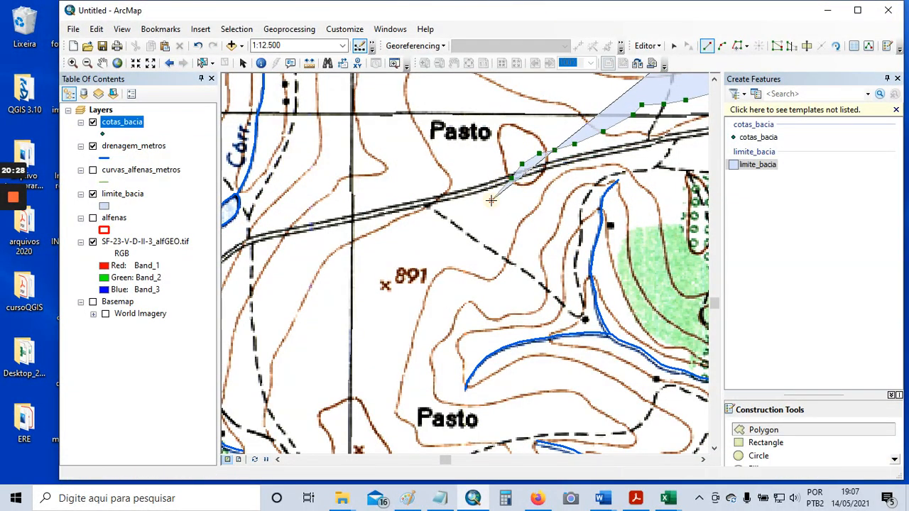
{"action": "left_click", "coordinate": [452, 234]}
{"action": "left_click", "coordinate": [429, 254]}
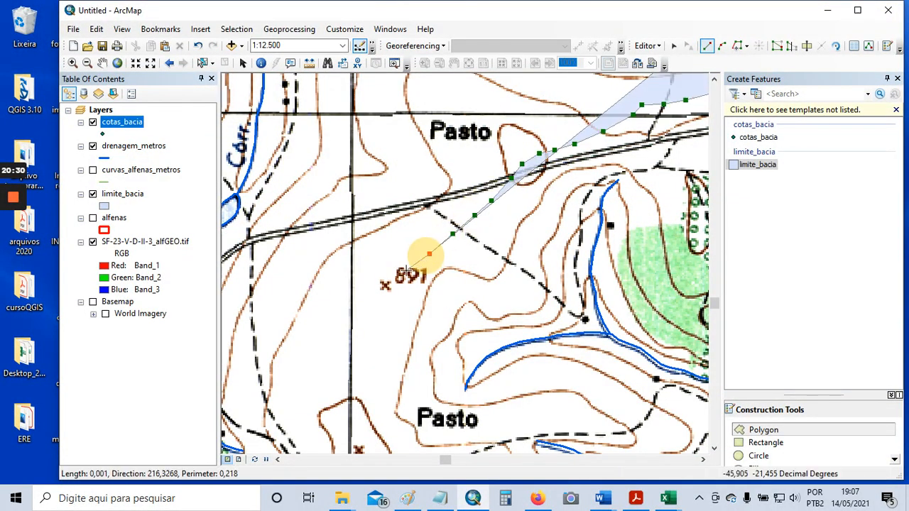
{"action": "left_click", "coordinate": [405, 273]}
{"action": "left_click", "coordinate": [382, 286]}
{"action": "left_click", "coordinate": [362, 317]}
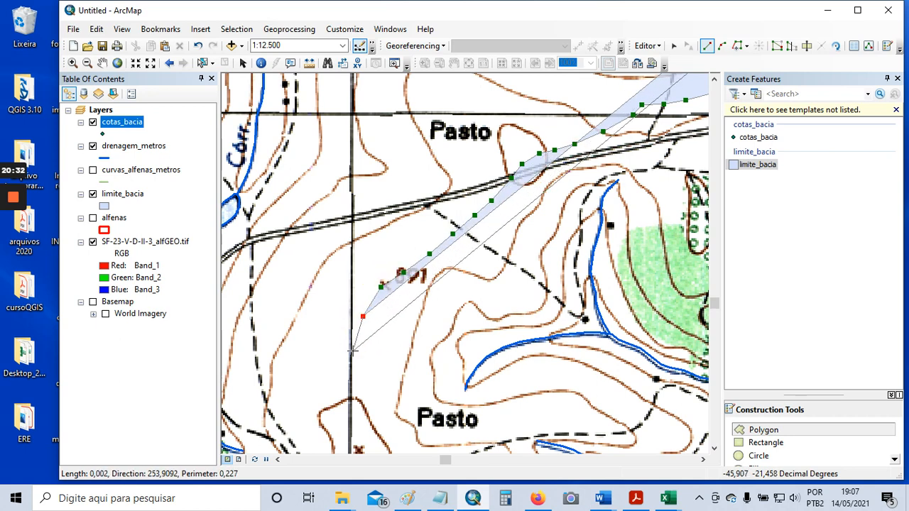
{"action": "left_click", "coordinate": [353, 351]}
Continue the limite_bacia boundary south through the closed contour at spot height 906, then southwest to the bend of the dashed track
{"action": "left_click_drag", "start_coordinate": [346, 389], "coordinate": [388, 206]}
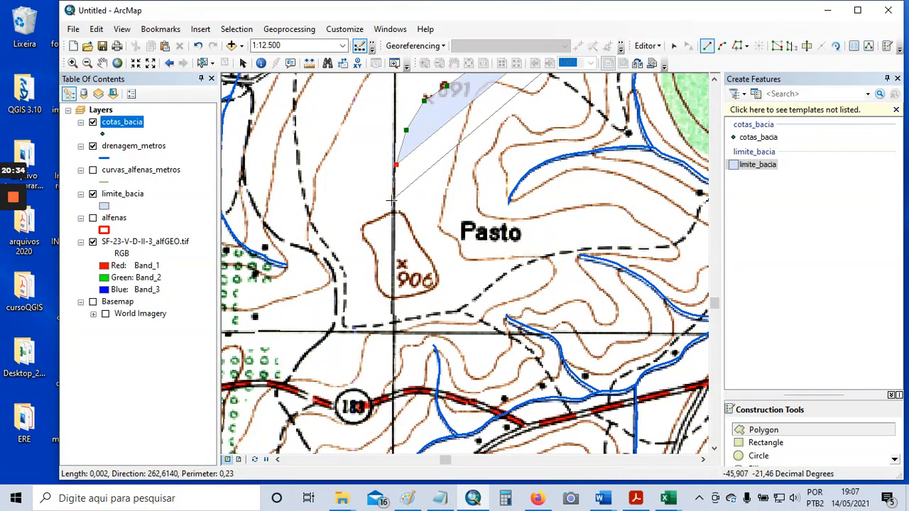
{"action": "left_click", "coordinate": [394, 204]}
{"action": "left_click", "coordinate": [393, 226]}
{"action": "left_click", "coordinate": [398, 254]}
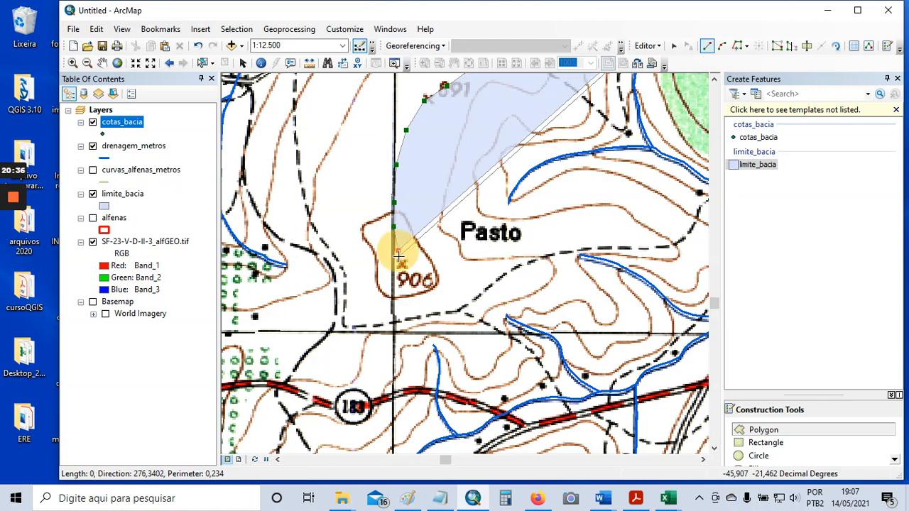
{"action": "left_click", "coordinate": [399, 265]}
{"action": "left_click", "coordinate": [391, 287]}
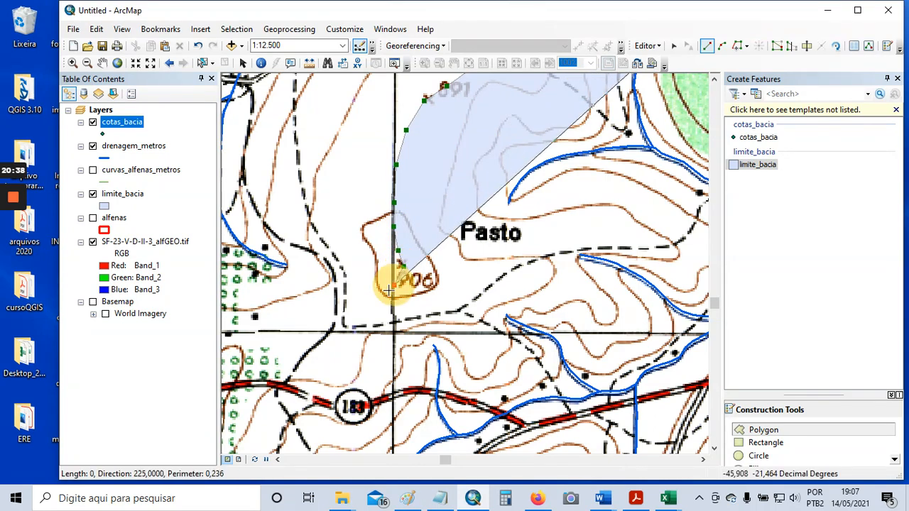
{"action": "left_click", "coordinate": [374, 296]}
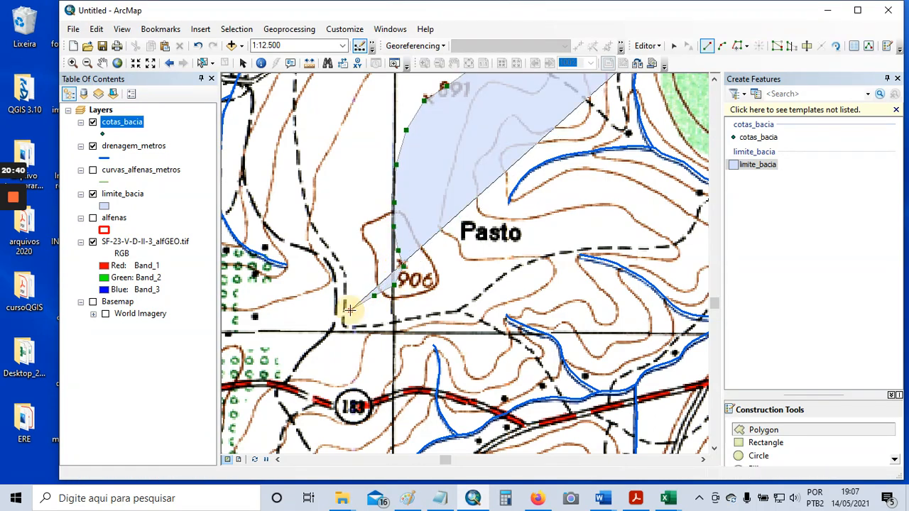
{"action": "left_click", "coordinate": [349, 310]}
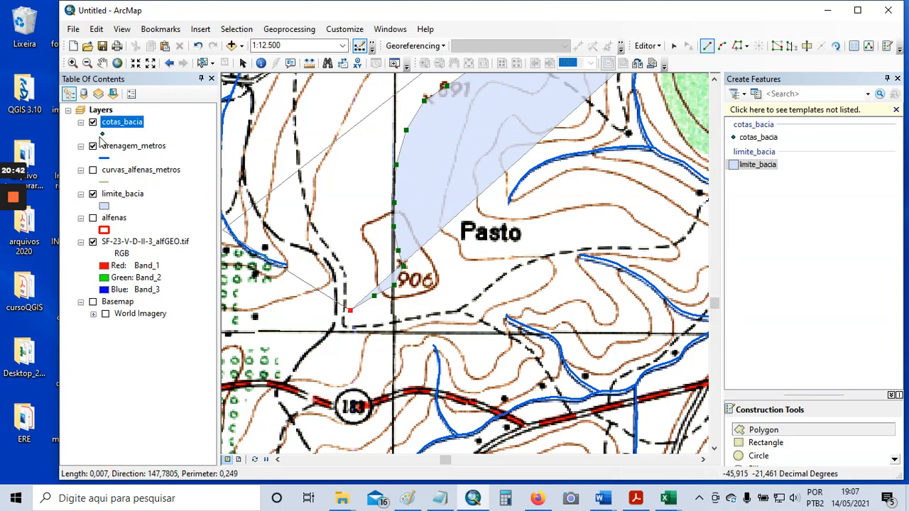
Show the curvas_alfenas_metros layer and set its line symbol width to 2
{"action": "left_click", "coordinate": [92, 171]}
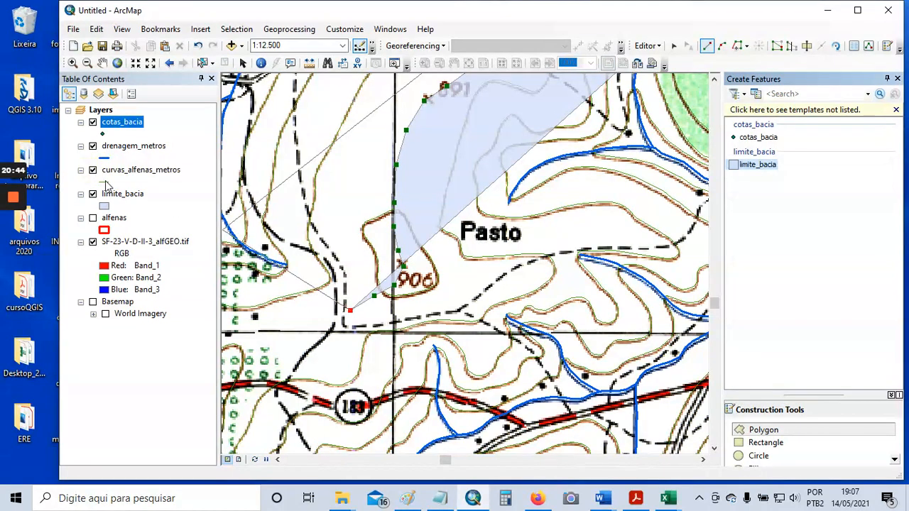
{"action": "left_click", "coordinate": [104, 183]}
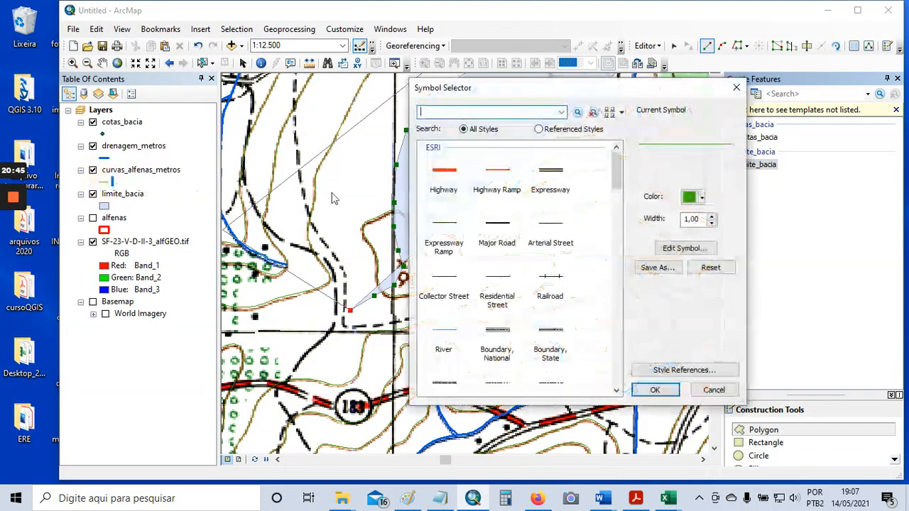
{"action": "left_click", "coordinate": [711, 220]}
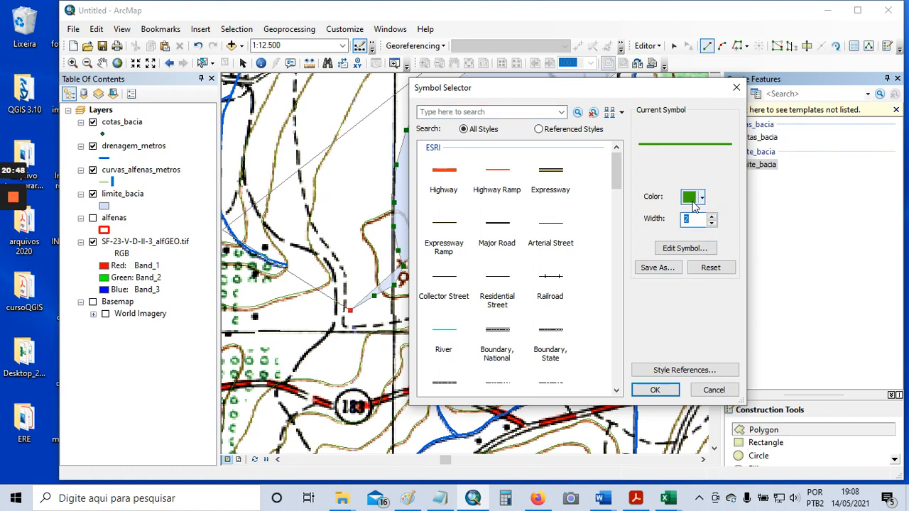
{"action": "left_click", "coordinate": [654, 390]}
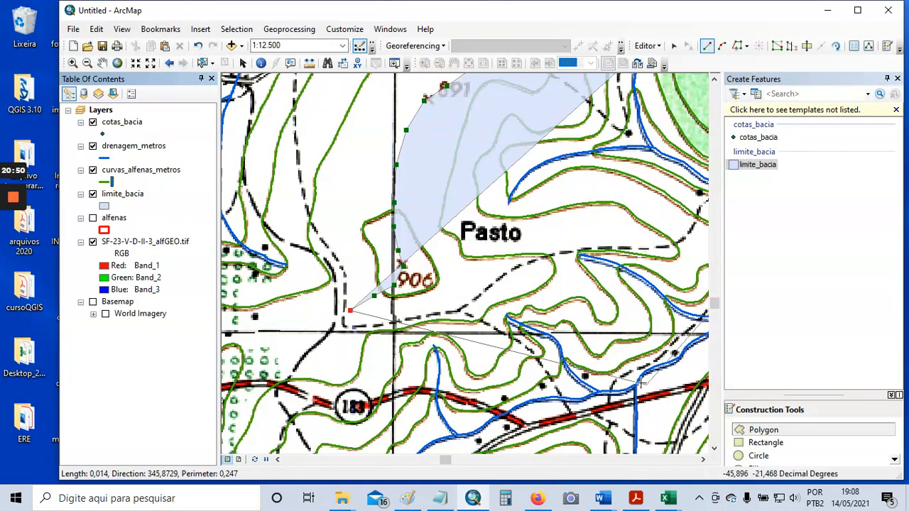
{"action": "left_click_drag", "start_coordinate": [370, 262], "coordinate": [696, 215]}
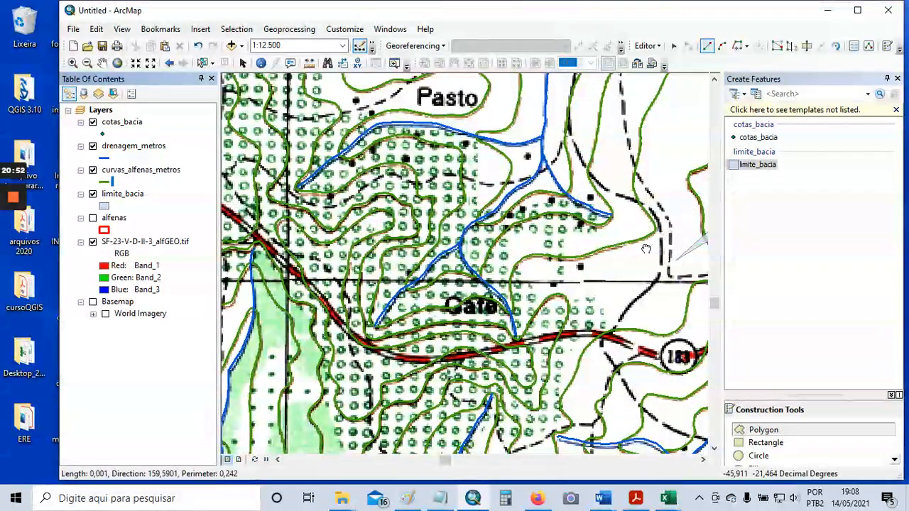
{"action": "left_click_drag", "start_coordinate": [646, 250], "coordinate": [527, 239]}
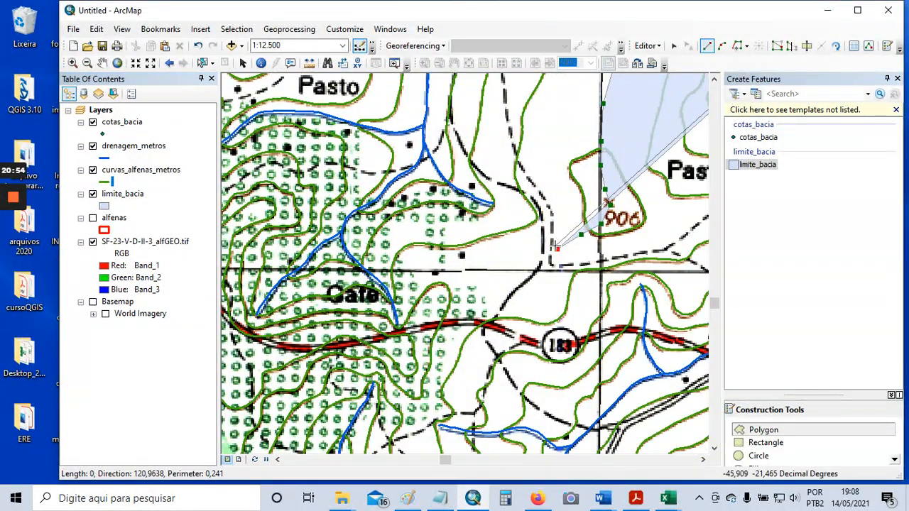
{"action": "scroll", "coordinate": [565, 243], "scroll_direction": "up", "scroll_amount": 1}
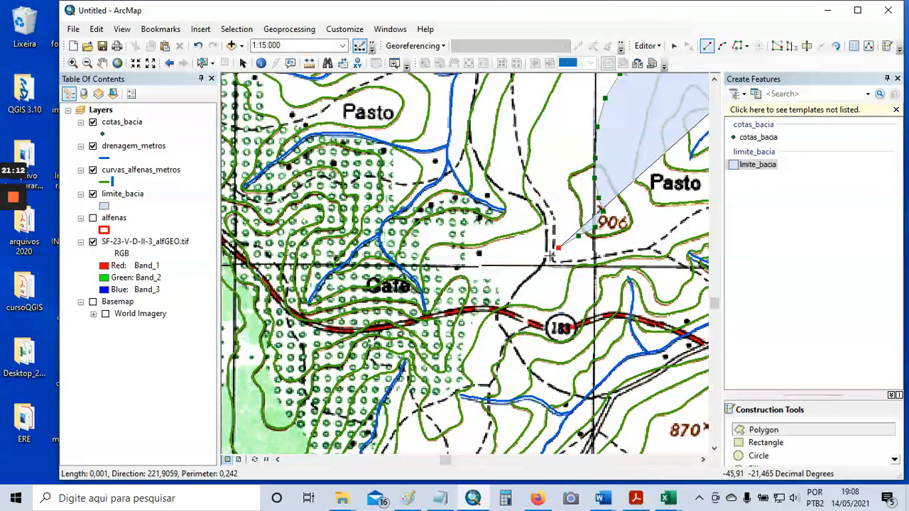
Continue the limite_bacia boundary southwest from the dashed track's bend, past the horizontal grid line and through the contour loop to the red highway
{"action": "scroll", "coordinate": [544, 247], "scroll_direction": "down", "scroll_amount": 2}
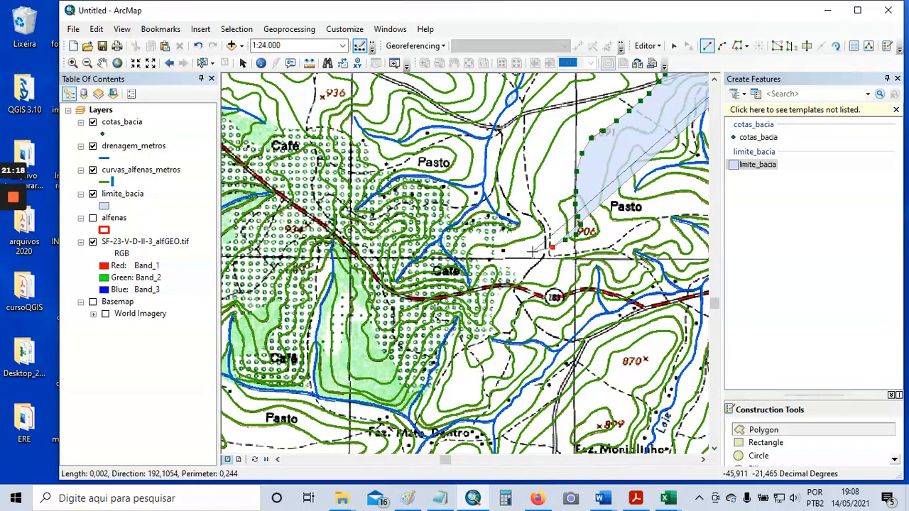
{"action": "left_click", "coordinate": [535, 254]}
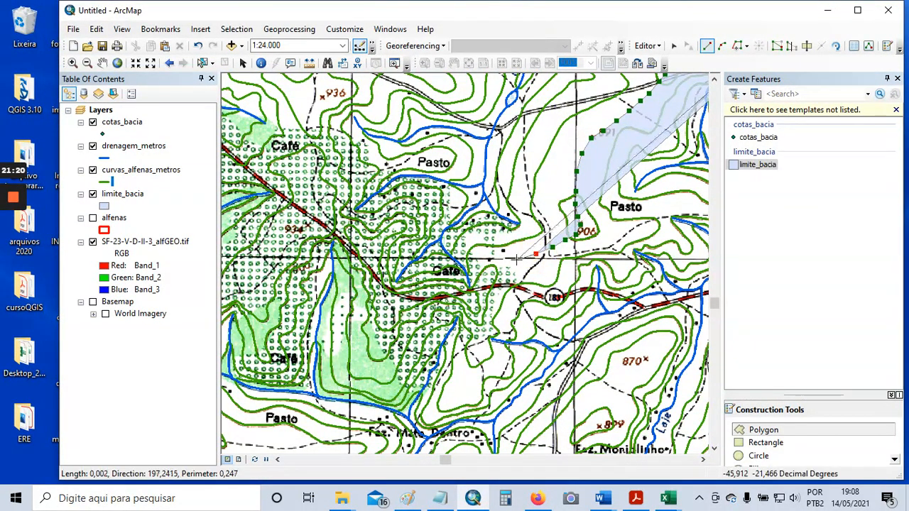
{"action": "left_click", "coordinate": [513, 260]}
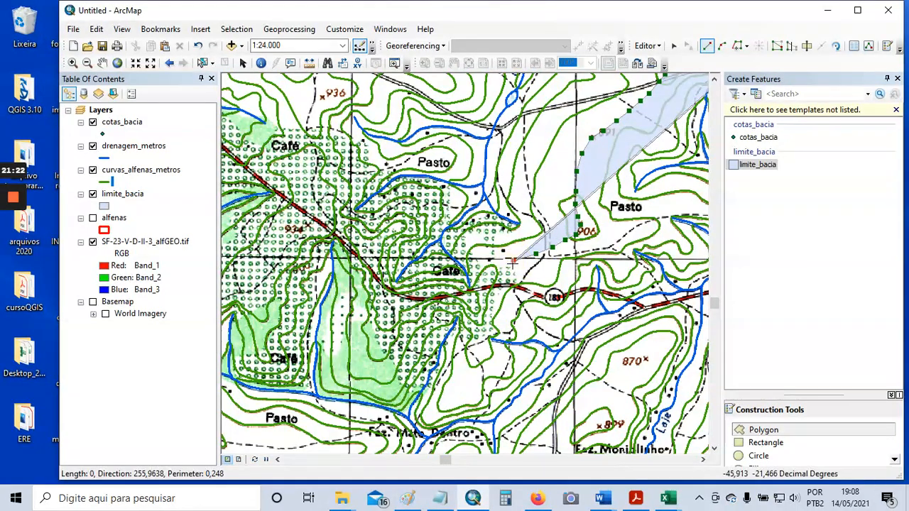
{"action": "mouse_move", "coordinate": [13, 221]}
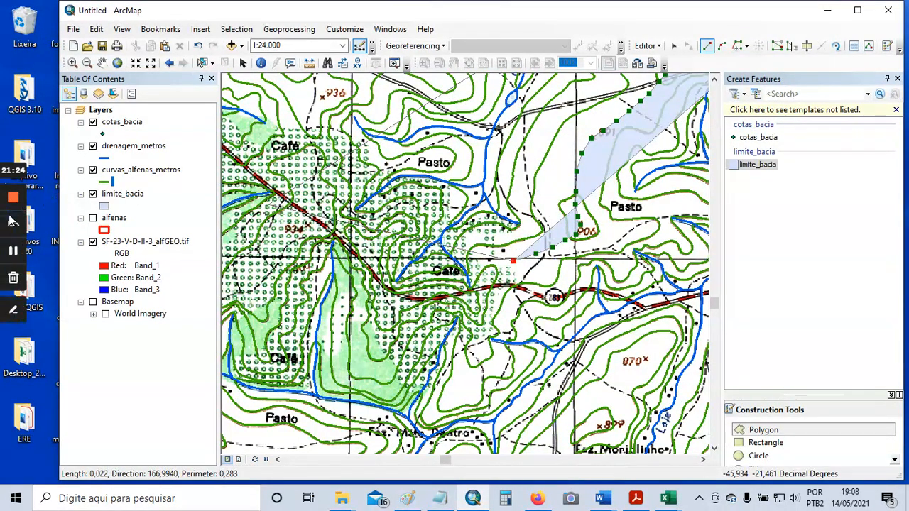
{"action": "left_click", "coordinate": [13, 251]}
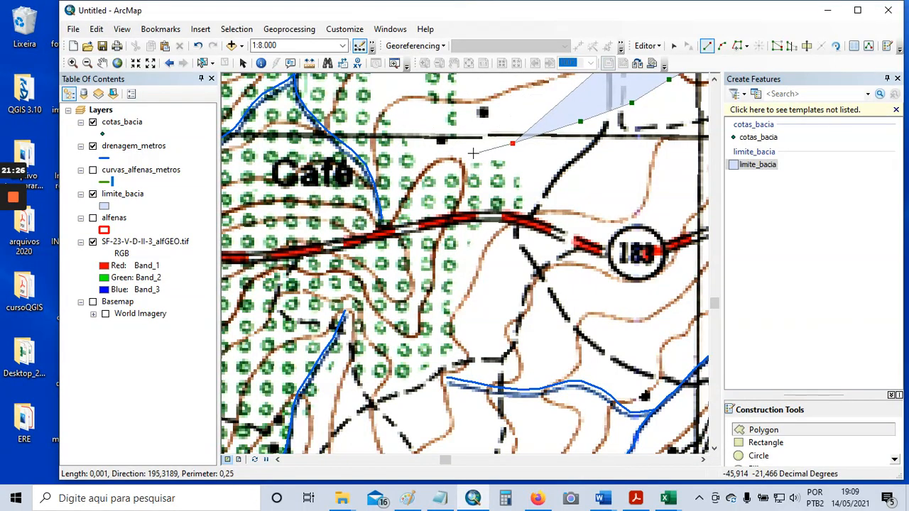
{"action": "left_click", "coordinate": [474, 162]}
{"action": "left_click", "coordinate": [445, 191]}
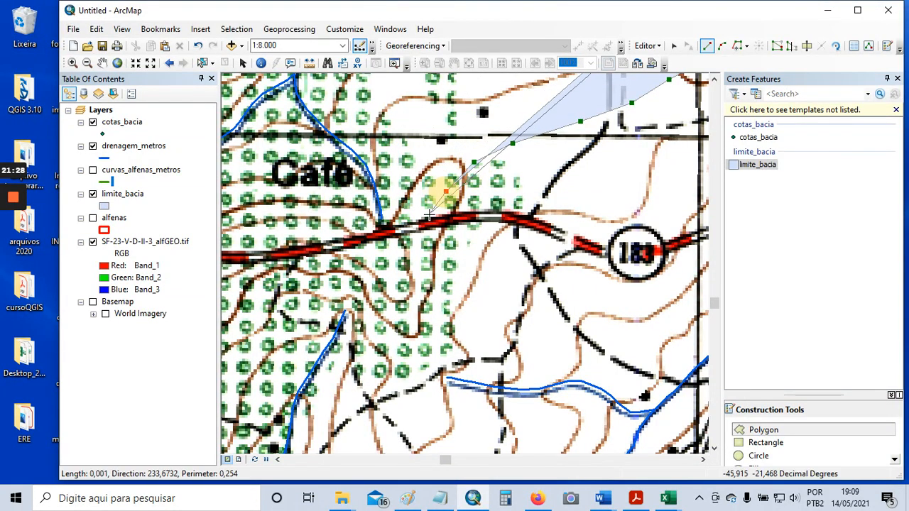
{"action": "left_click", "coordinate": [427, 216]}
Try to trace the limite_bacia boundary west below the highway and northwest back across it, towards the slope south of "Café"
{"action": "left_click", "coordinate": [401, 254]}
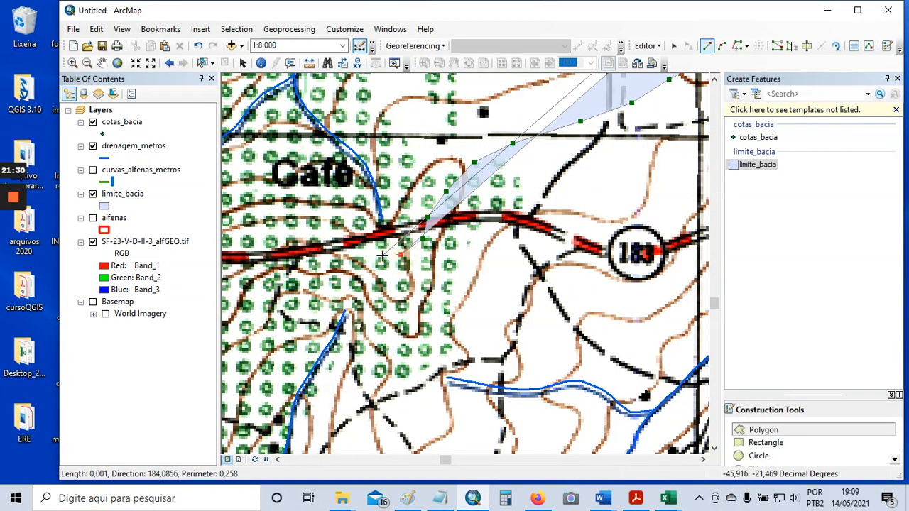
{"action": "left_click", "coordinate": [371, 252]}
{"action": "left_click", "coordinate": [365, 231]}
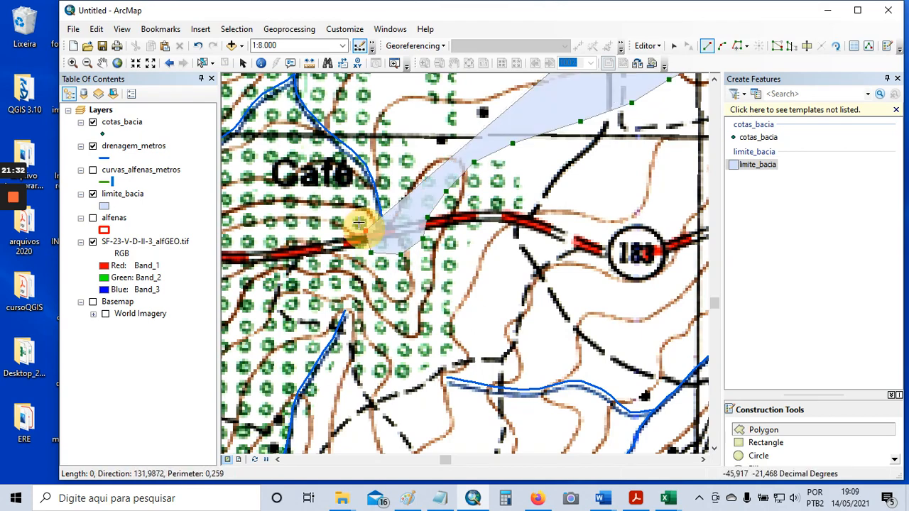
{"action": "left_click", "coordinate": [344, 212]}
{"action": "left_click_drag", "start_coordinate": [337, 211], "coordinate": [503, 198]}
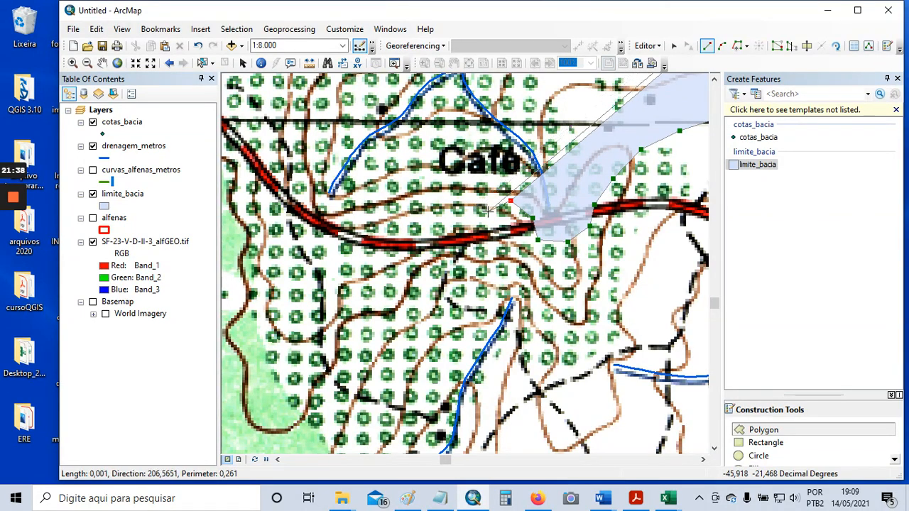
Undo the last four limite_bacia vertices, back to the vertex just south of the red highway
{"action": "left_click", "coordinate": [200, 52]}
{"action": "left_click", "coordinate": [199, 51]}
{"action": "left_click", "coordinate": [200, 51]}
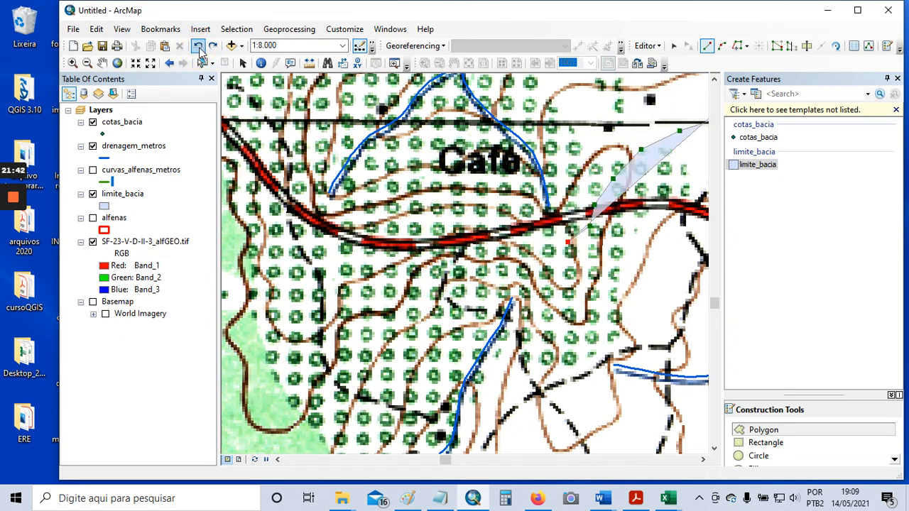
{"action": "left_click", "coordinate": [200, 51]}
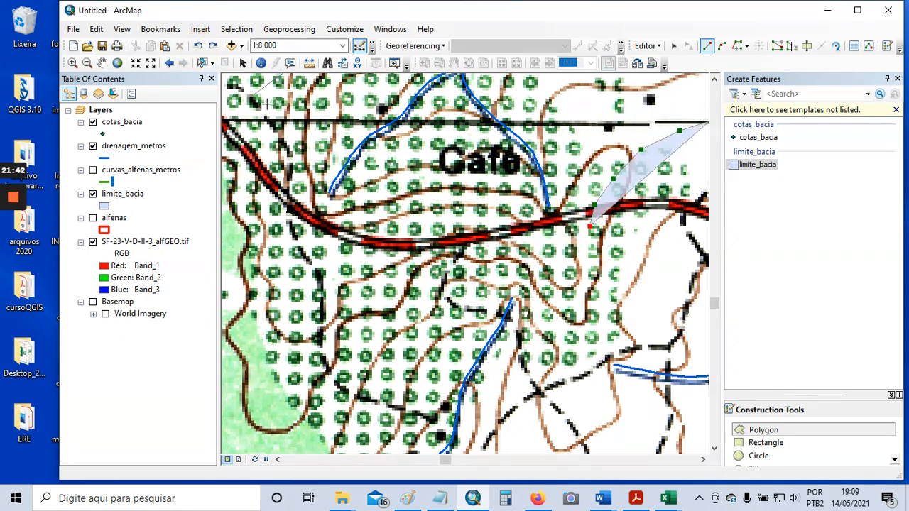
Trace the limite_bacia boundary around the stream head near "Café", passing south of the highway and rejoining it farther west
{"action": "left_click", "coordinate": [573, 251]}
{"action": "left_click", "coordinate": [552, 254]}
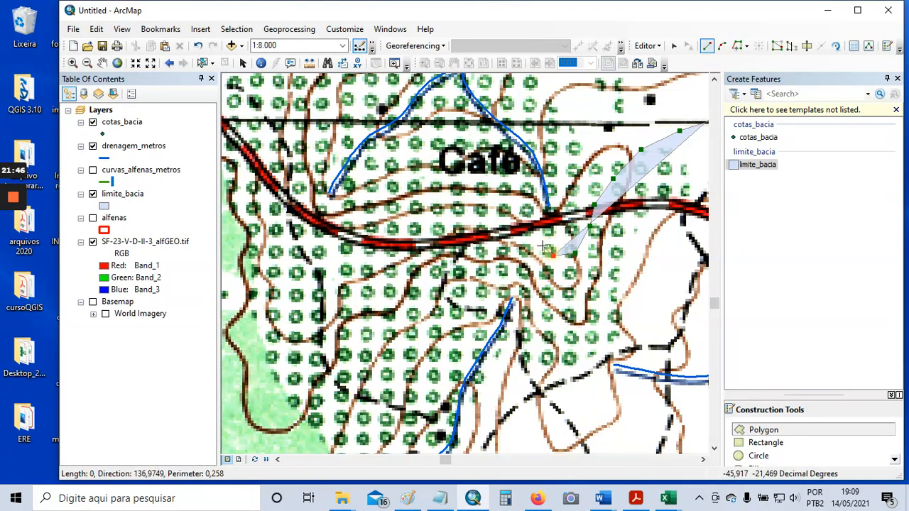
{"action": "left_click", "coordinate": [534, 241]}
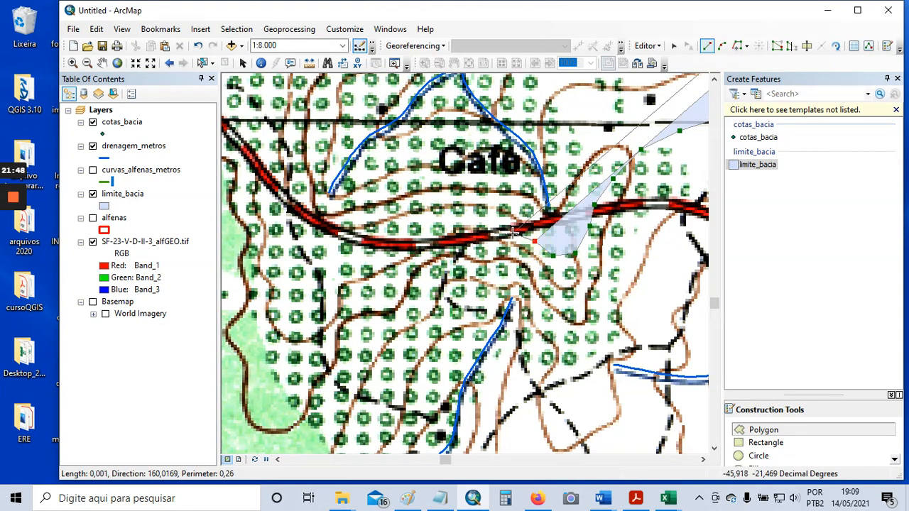
{"action": "left_click", "coordinate": [495, 233]}
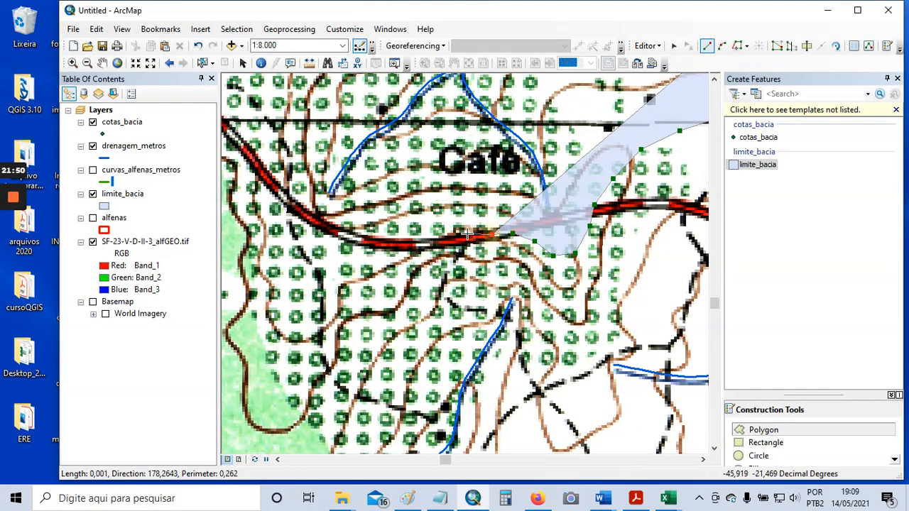
Continue the limite_bacia boundary west along the red highway to its bend just below the next stream head
{"action": "left_click", "coordinate": [441, 242]}
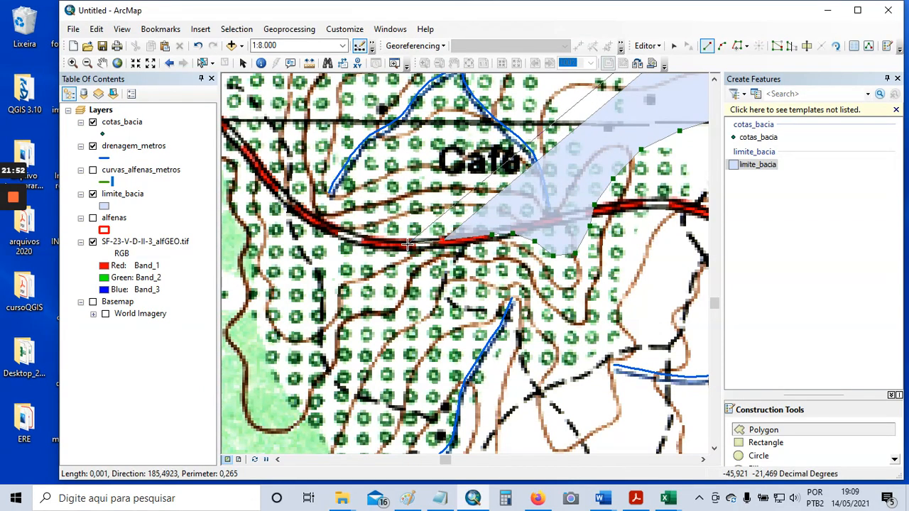
{"action": "left_click", "coordinate": [408, 244]}
{"action": "left_click", "coordinate": [373, 246]}
{"action": "left_click", "coordinate": [342, 234]}
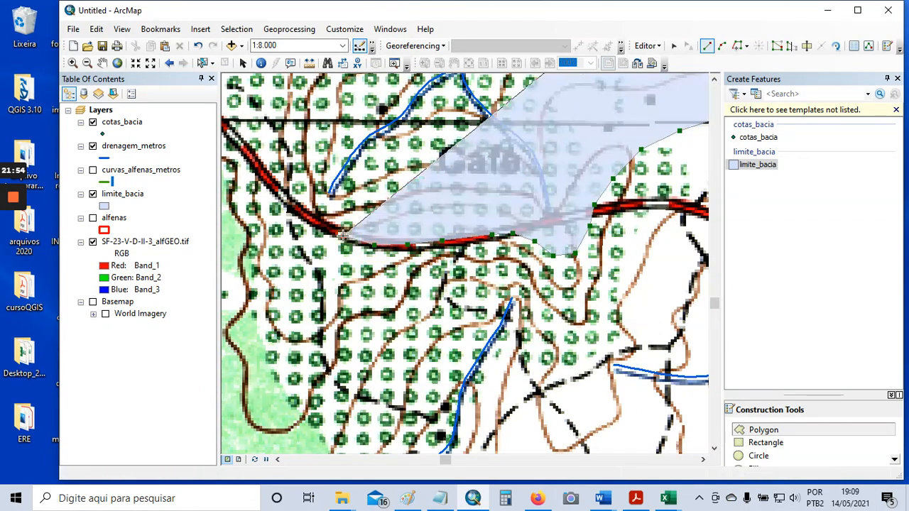
{"action": "left_click", "coordinate": [319, 221]}
{"action": "left_click_drag", "start_coordinate": [311, 219], "coordinate": [378, 313]}
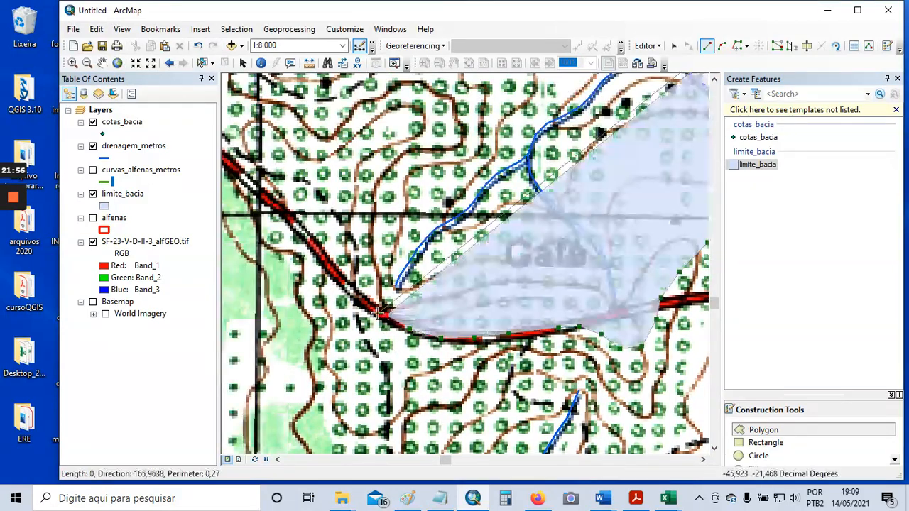
Extend the limite_bacia boundary northwest along the highway, then off it past the grid intersection to the contour tip east of spot height 934
{"action": "scroll", "coordinate": [378, 313], "scroll_direction": "down", "scroll_amount": 1}
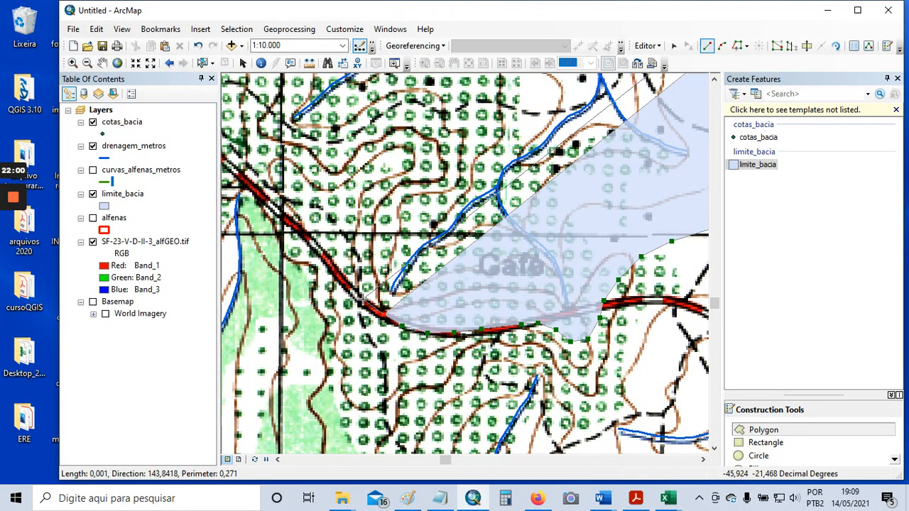
{"action": "left_click", "coordinate": [355, 294]}
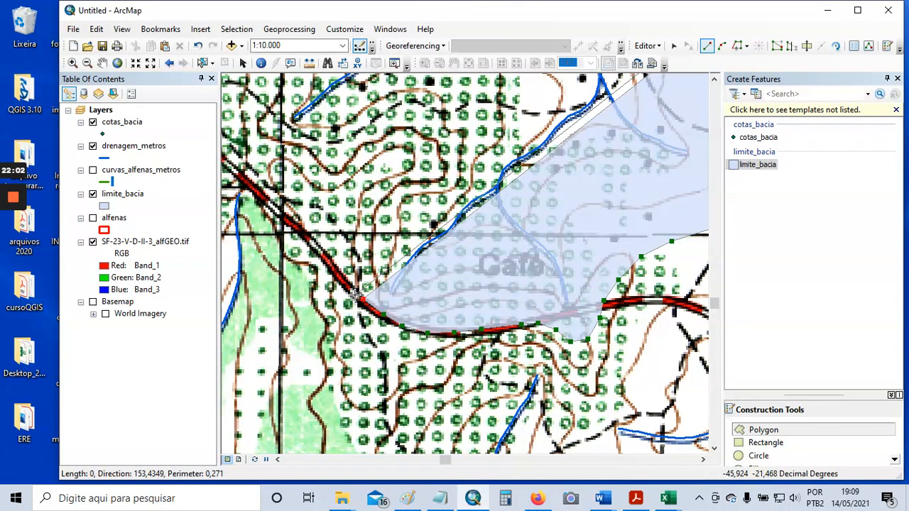
{"action": "left_click", "coordinate": [334, 284]}
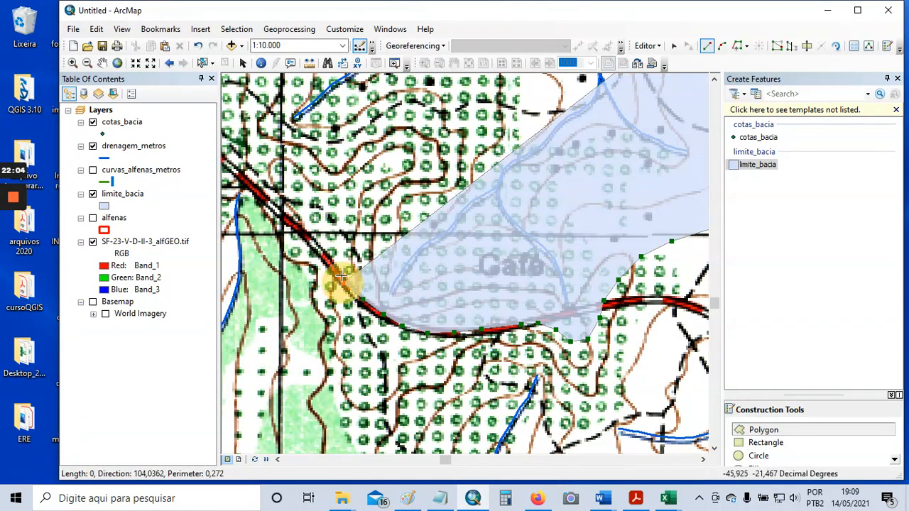
{"action": "left_click", "coordinate": [325, 235]}
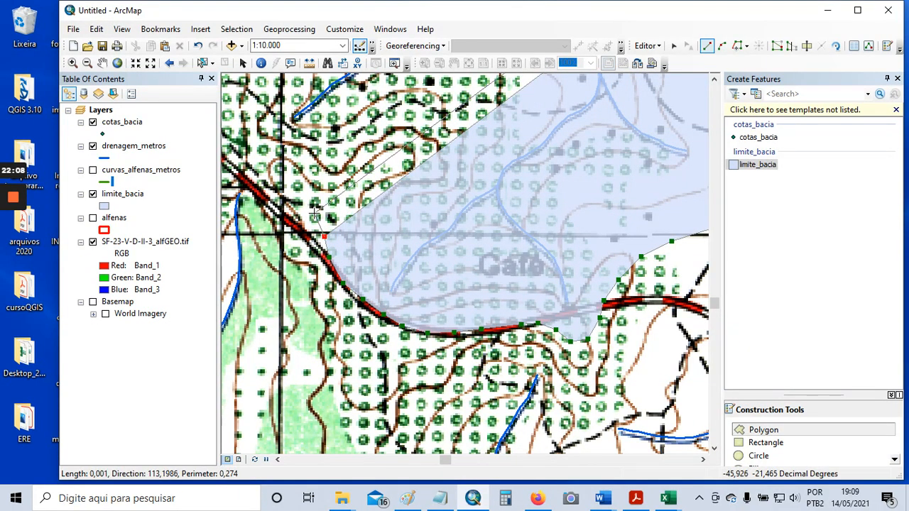
{"action": "mouse_move", "coordinate": [313, 212]}
{"action": "left_mouse_down"}
{"action": "mouse_move", "coordinate": [394, 272]}
{"action": "mouse_move", "coordinate": [412, 273]}
{"action": "left_mouse_up"}
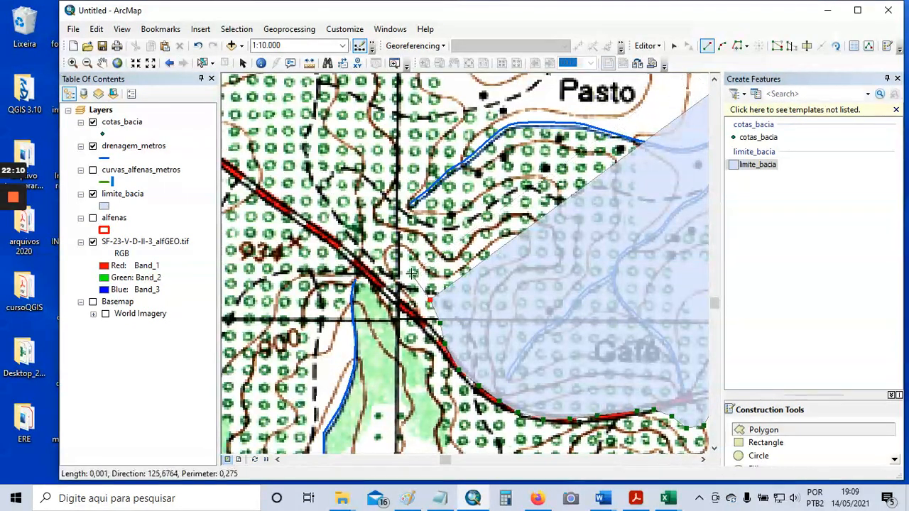
{"action": "left_click", "coordinate": [402, 268]}
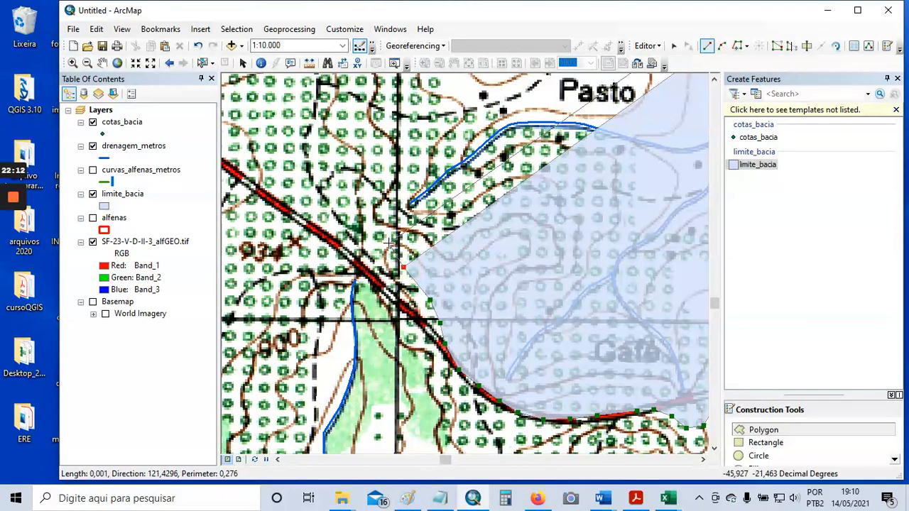
{"action": "left_click", "coordinate": [387, 246]}
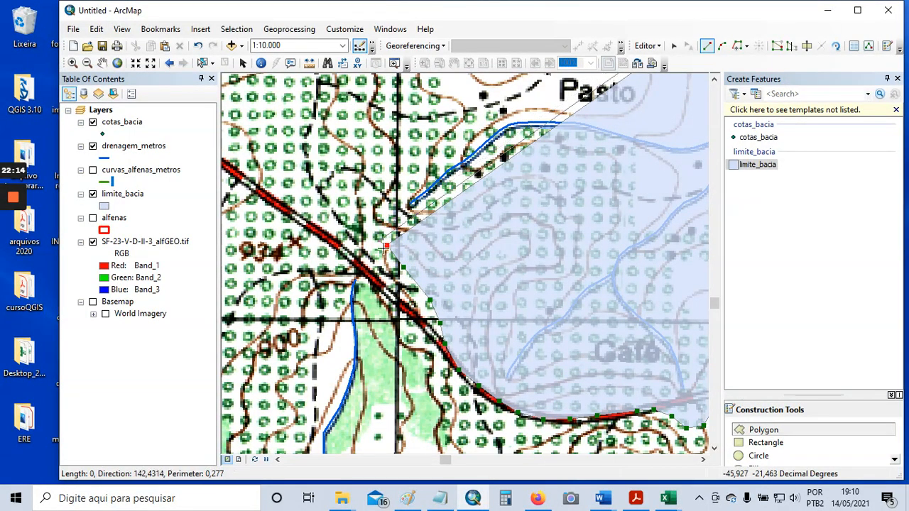
Review the traced limite_bacia boundary against the drainage network of the whole basin
{"action": "scroll", "coordinate": [408, 249], "scroll_direction": "down", "scroll_amount": 2}
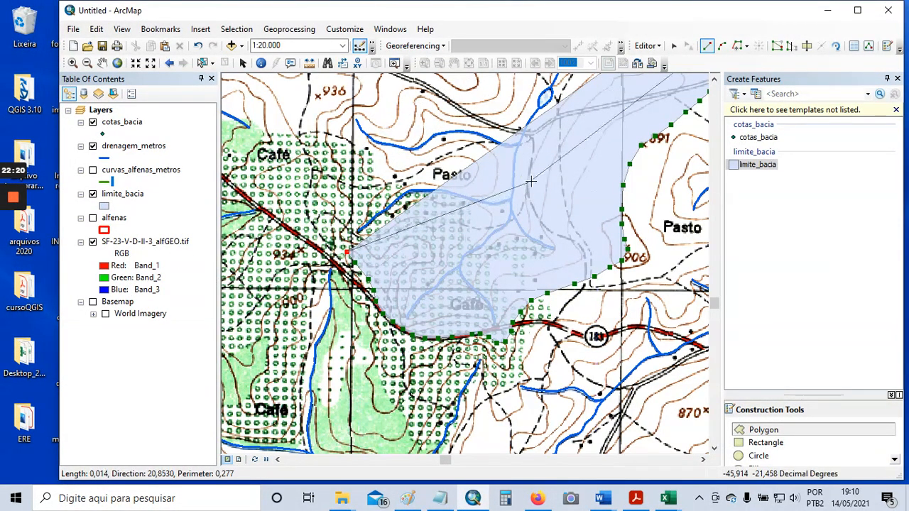
{"action": "scroll", "coordinate": [490, 239], "scroll_direction": "down", "scroll_amount": 2}
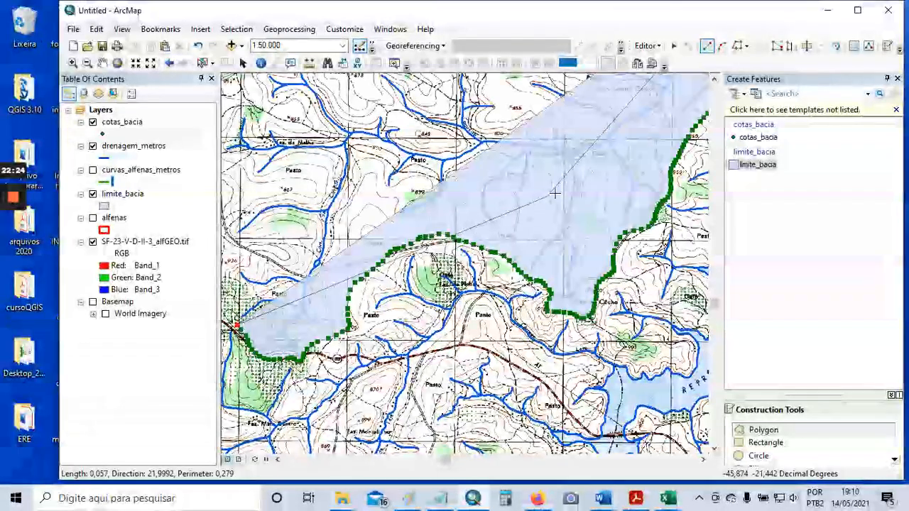
{"action": "left_click_drag", "start_coordinate": [581, 182], "coordinate": [464, 253]}
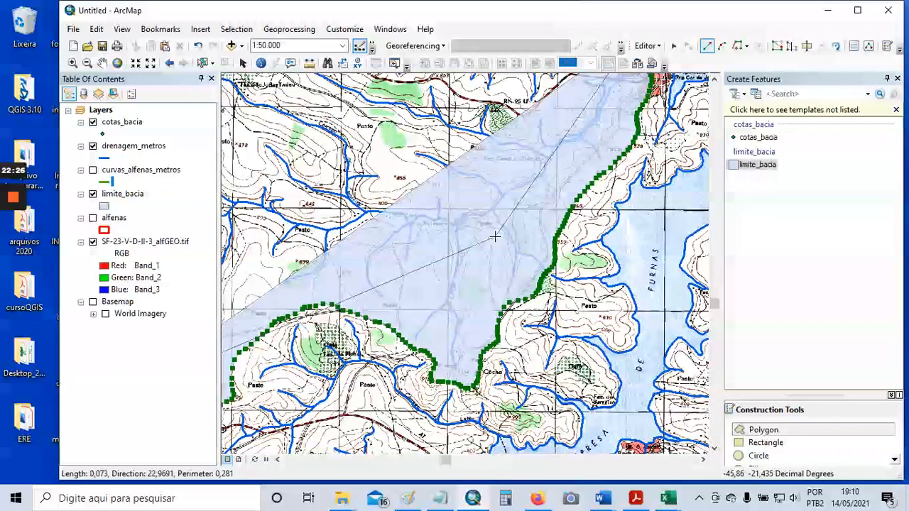
{"action": "scroll", "coordinate": [493, 233], "scroll_direction": "down", "scroll_amount": 1}
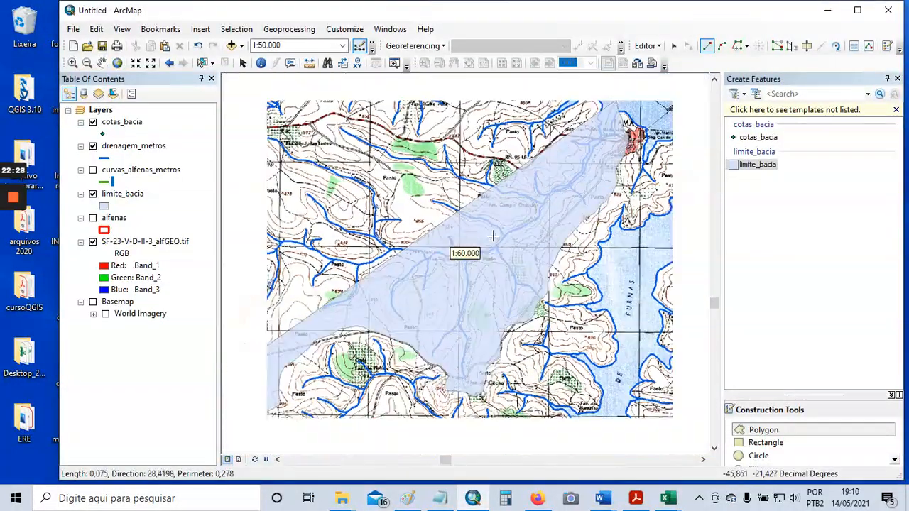
{"action": "scroll", "coordinate": [492, 233], "scroll_direction": "down", "scroll_amount": 1}
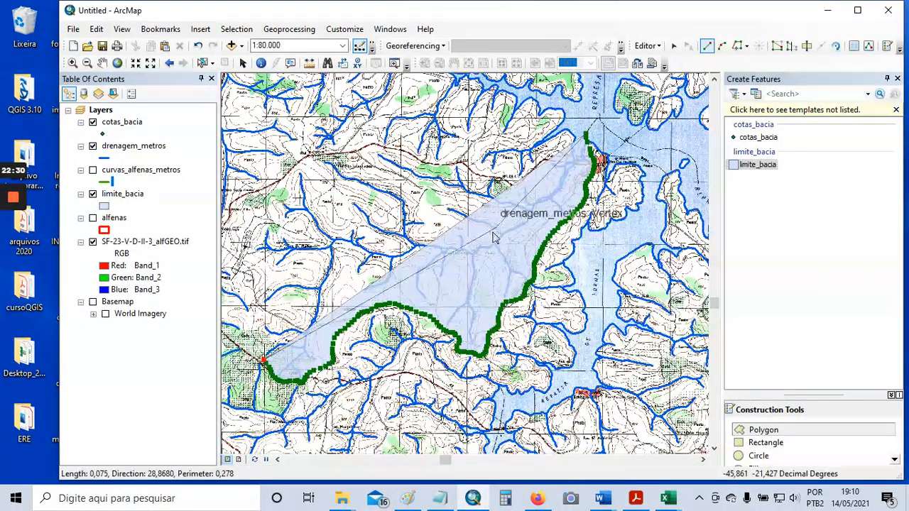
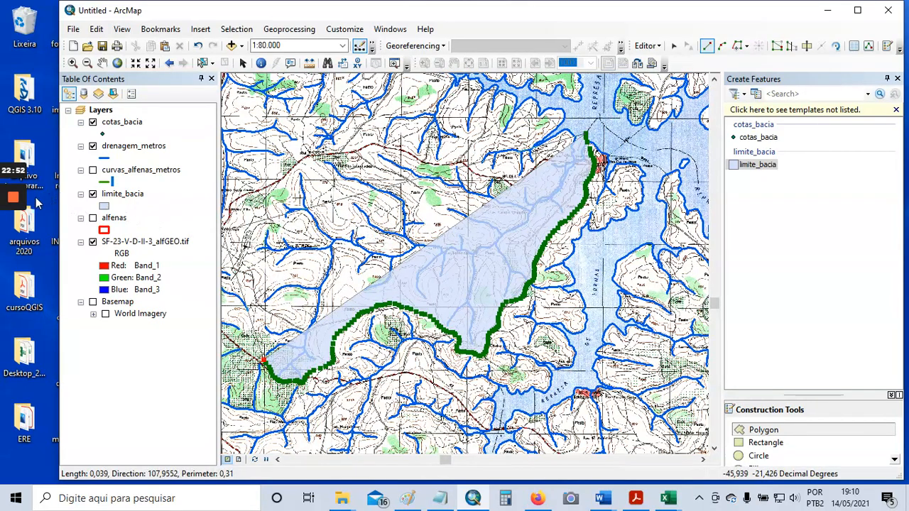
{"action": "mouse_move", "coordinate": [6, 226]}
{"action": "left_click", "coordinate": [13, 252]}
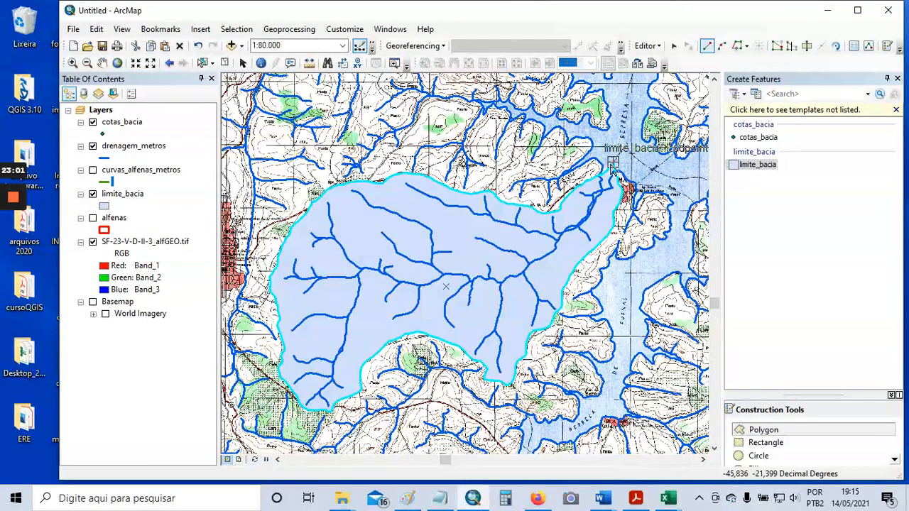
Inspect the whole completed limite_bacia polygon and save the edits
{"action": "scroll", "coordinate": [612, 163], "scroll_direction": "up", "scroll_amount": 1}
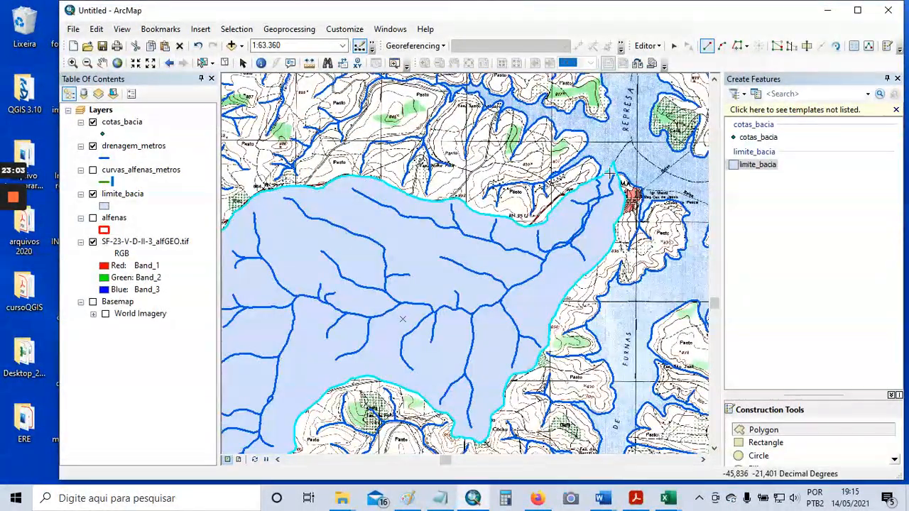
{"action": "left_click_drag", "start_coordinate": [425, 234], "coordinate": [491, 165]}
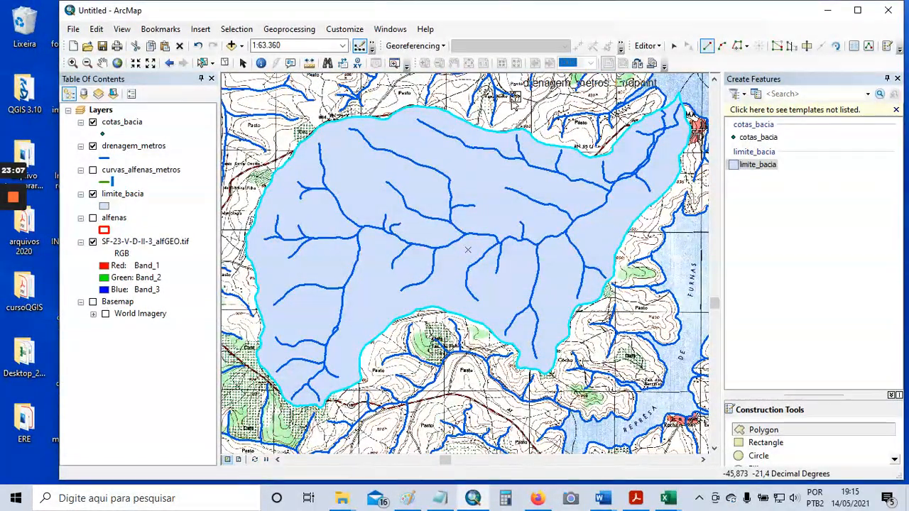
{"action": "left_click", "coordinate": [647, 46]}
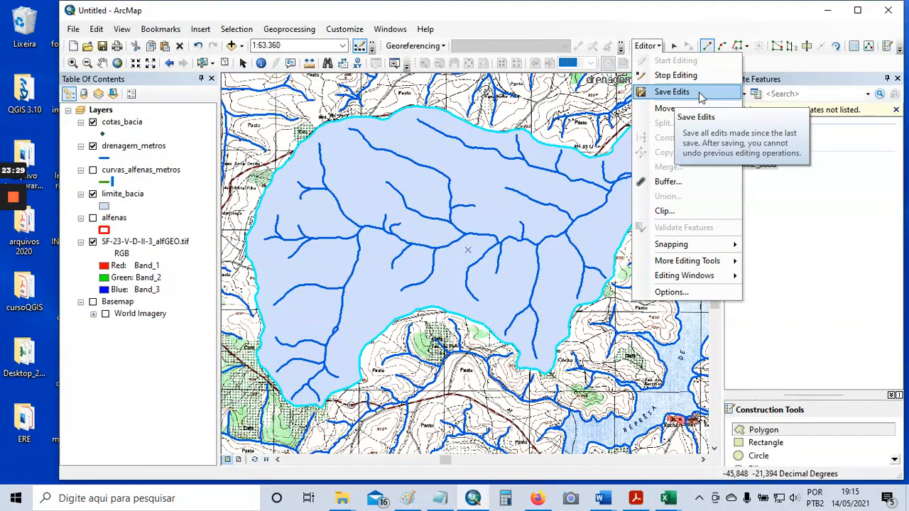
{"action": "left_click", "coordinate": [700, 96]}
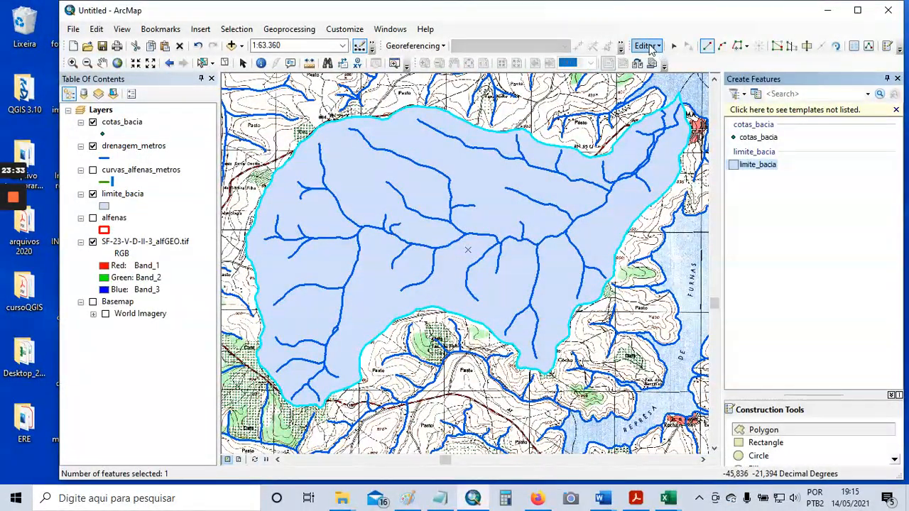
End the editing session for limite_bacia and close the feature template panel
{"action": "left_click", "coordinate": [649, 47]}
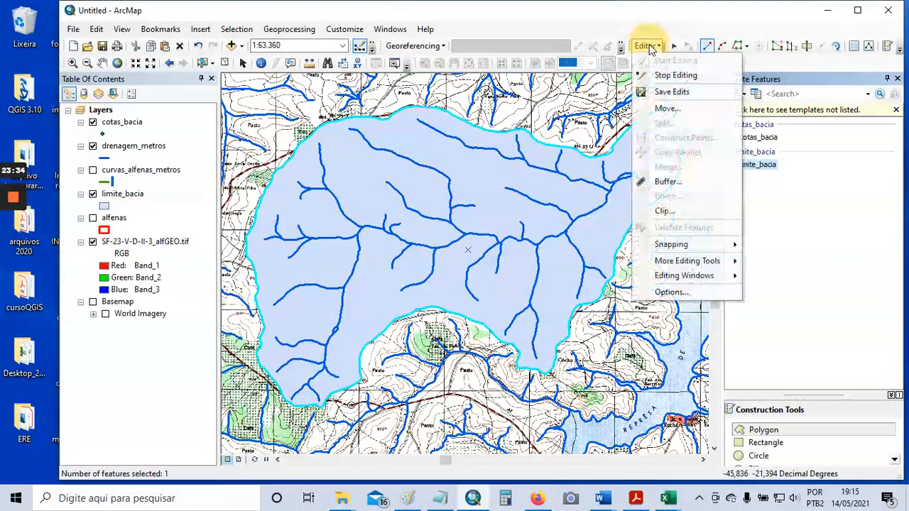
{"action": "left_click", "coordinate": [675, 75]}
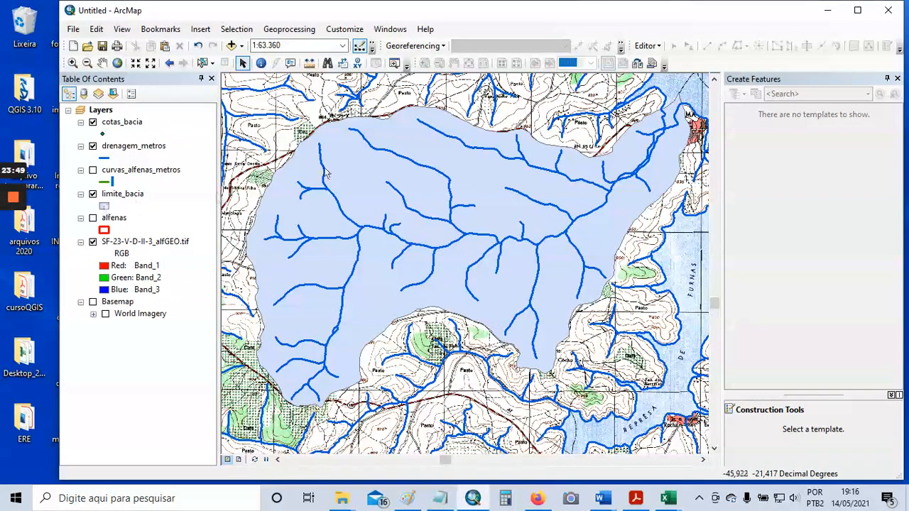
{"action": "left_click", "coordinate": [897, 79]}
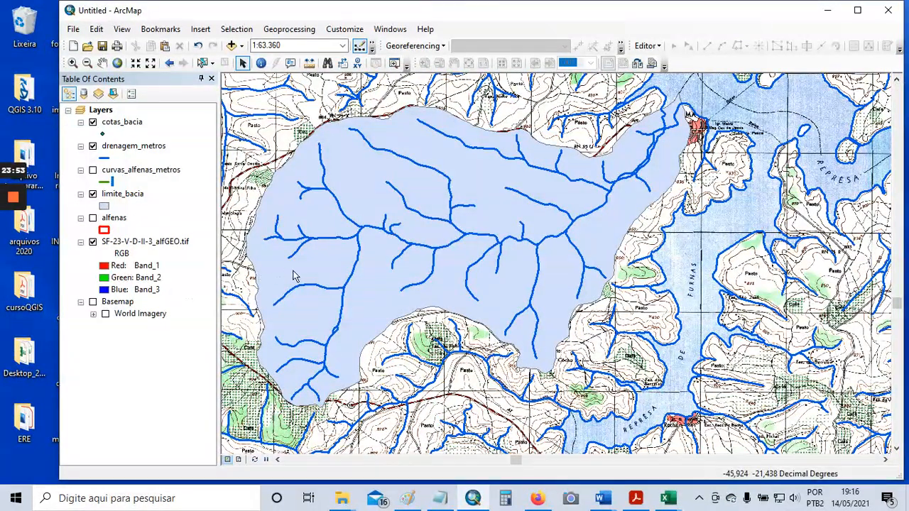
Style the limite_bacia polygon with no fill and a purple outline of width 2
{"action": "left_click_drag", "start_coordinate": [396, 243], "coordinate": [486, 267]}
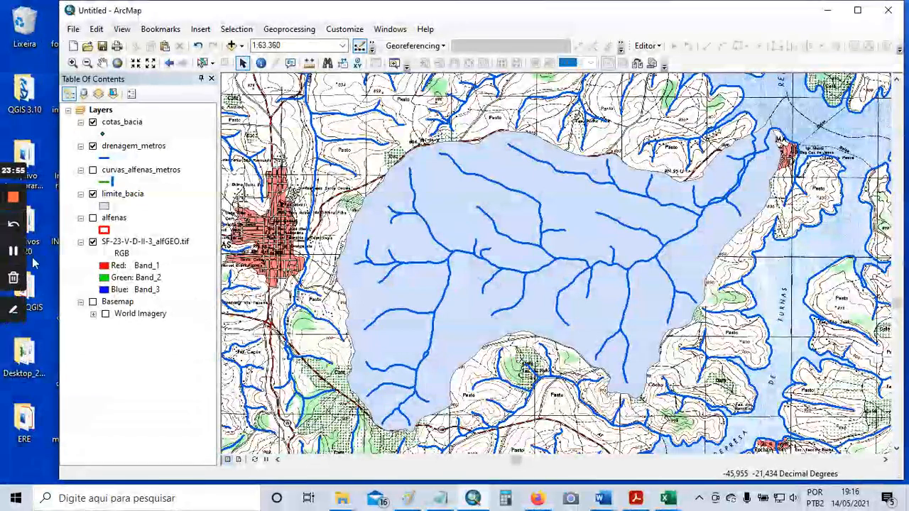
{"action": "left_click", "coordinate": [105, 205]}
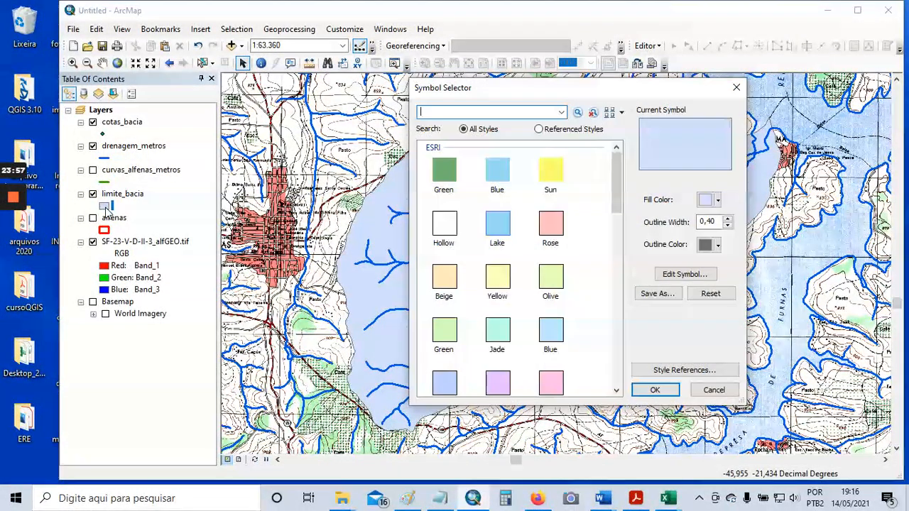
{"action": "left_click", "coordinate": [712, 202]}
{"action": "left_click", "coordinate": [708, 219]}
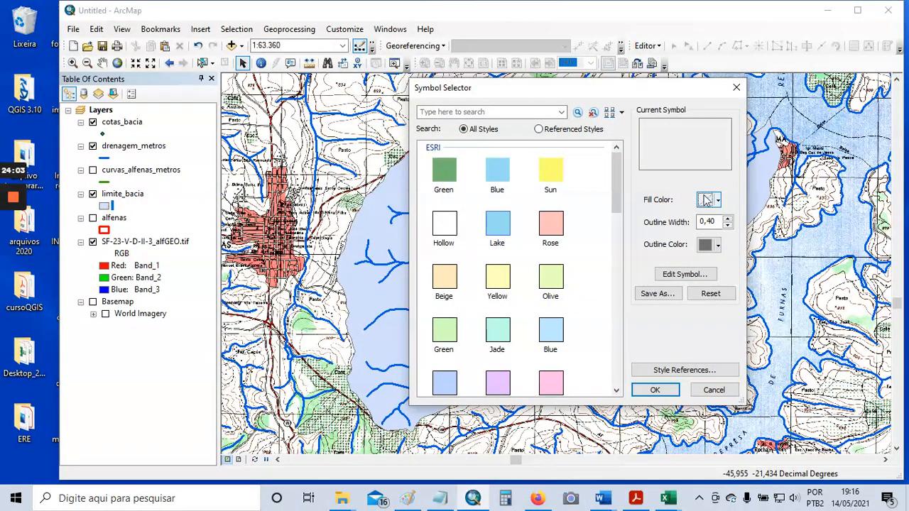
{"action": "left_click", "coordinate": [706, 245]}
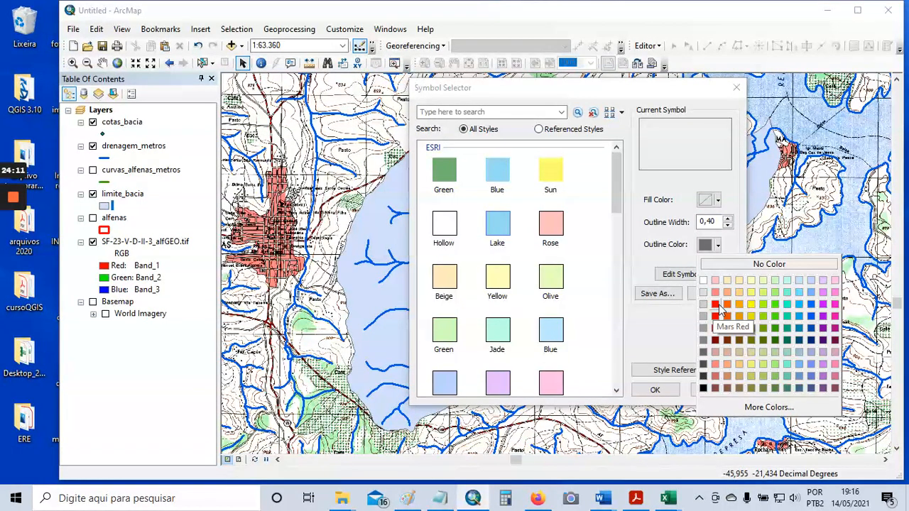
{"action": "left_click", "coordinate": [823, 317]}
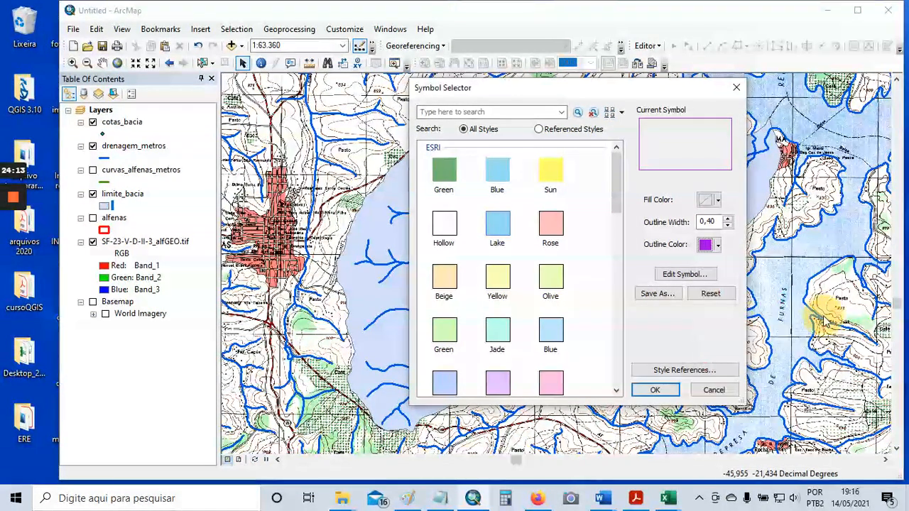
{"action": "left_click", "coordinate": [727, 220]}
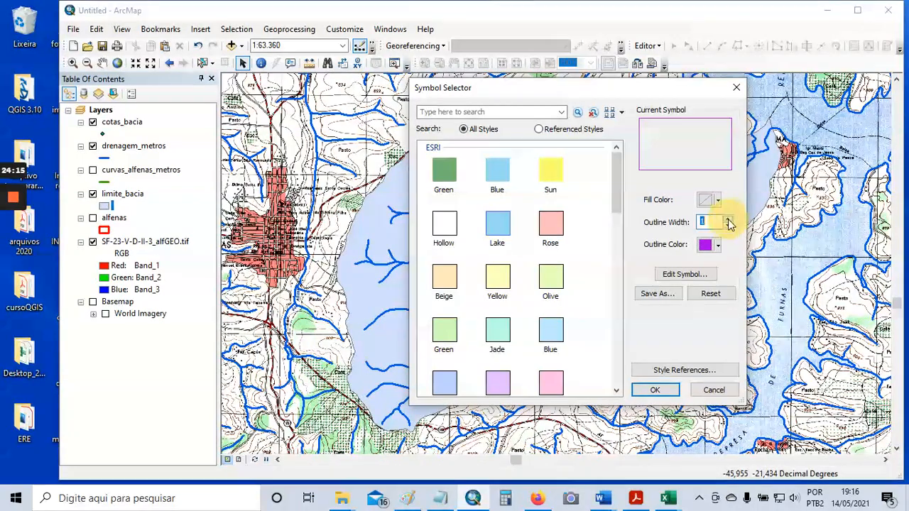
{"action": "left_click", "coordinate": [726, 220]}
{"action": "left_click", "coordinate": [656, 390]}
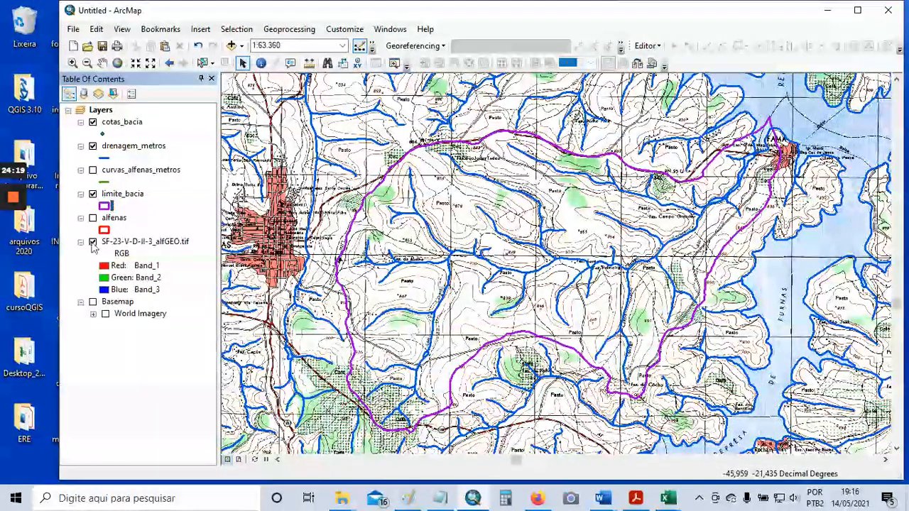
Hide the SF-23-V-D-II-3_alfGEO.tif map and set the drenagem_metros line width to 1
{"action": "left_click", "coordinate": [93, 242]}
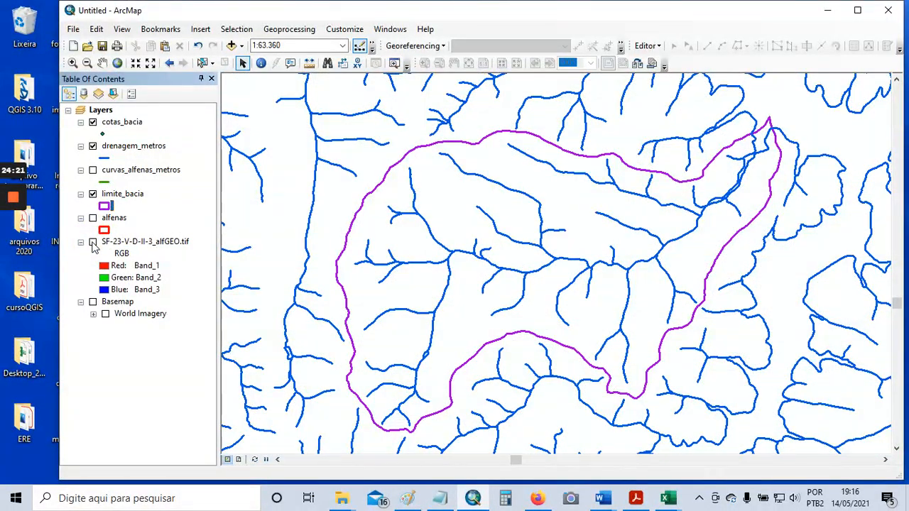
{"action": "left_click", "coordinate": [107, 158]}
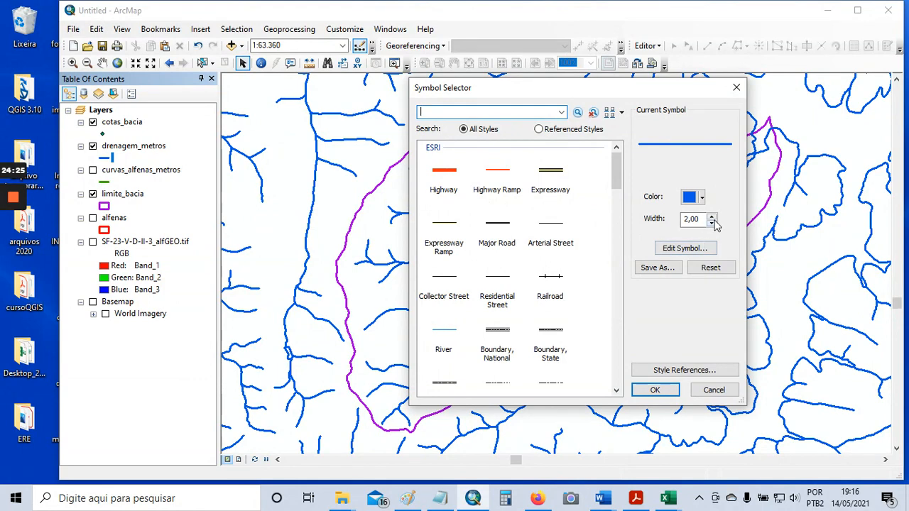
{"action": "left_click", "coordinate": [711, 222]}
{"action": "left_click", "coordinate": [655, 390]}
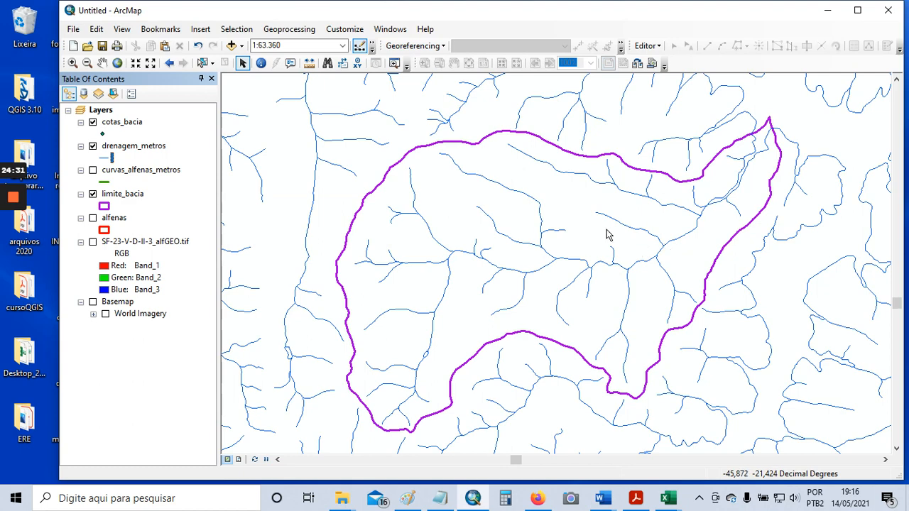
{"action": "scroll", "coordinate": [607, 235], "scroll_direction": "up", "scroll_amount": 2}
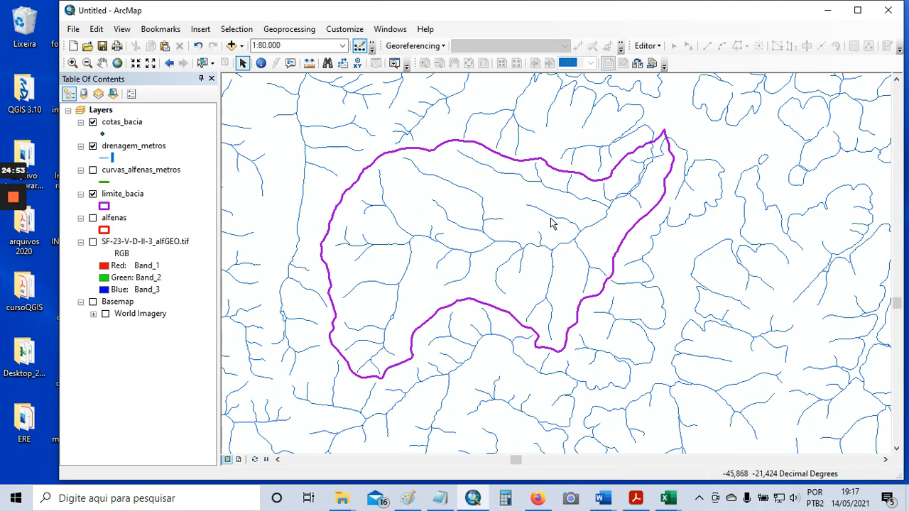
Display the curvas_alfenas_metros contours with a line width of 1 and inspect them against the basin boundary
{"action": "left_click", "coordinate": [92, 170]}
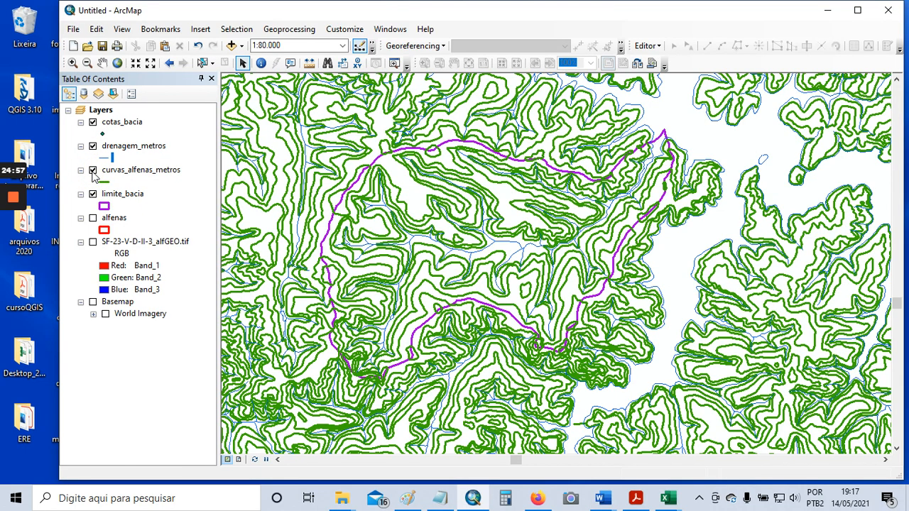
{"action": "left_click", "coordinate": [105, 180]}
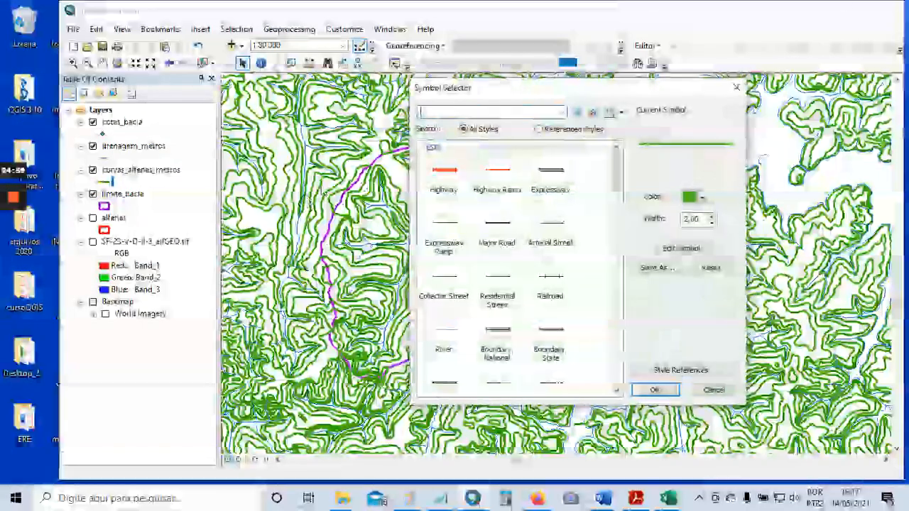
{"action": "left_click", "coordinate": [710, 222]}
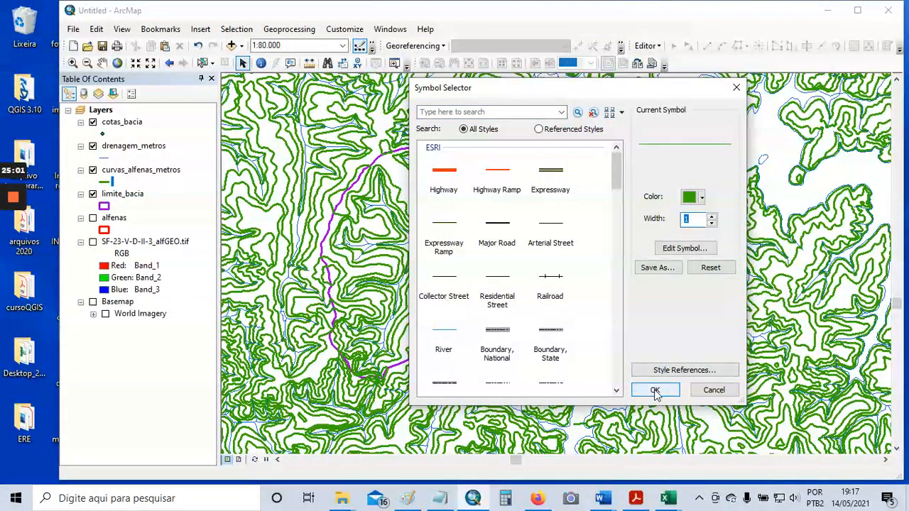
{"action": "left_click", "coordinate": [655, 390]}
{"action": "scroll", "coordinate": [554, 263], "scroll_direction": "up", "scroll_amount": 1}
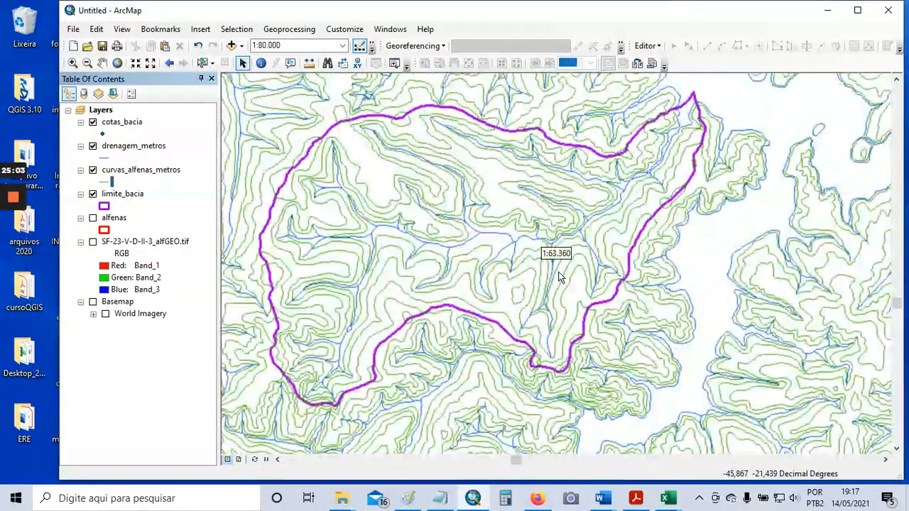
{"action": "left_click_drag", "start_coordinate": [527, 252], "coordinate": [647, 266]}
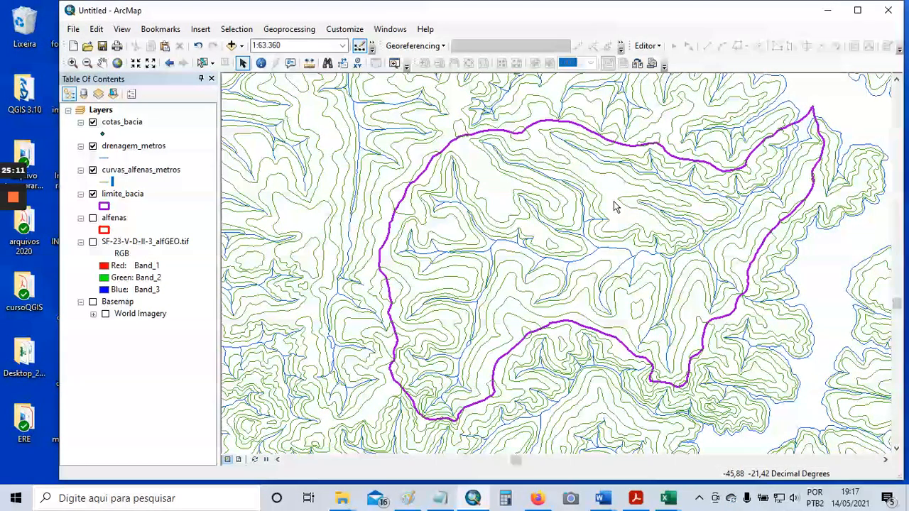
{"action": "left_click_drag", "start_coordinate": [617, 198], "coordinate": [528, 205]}
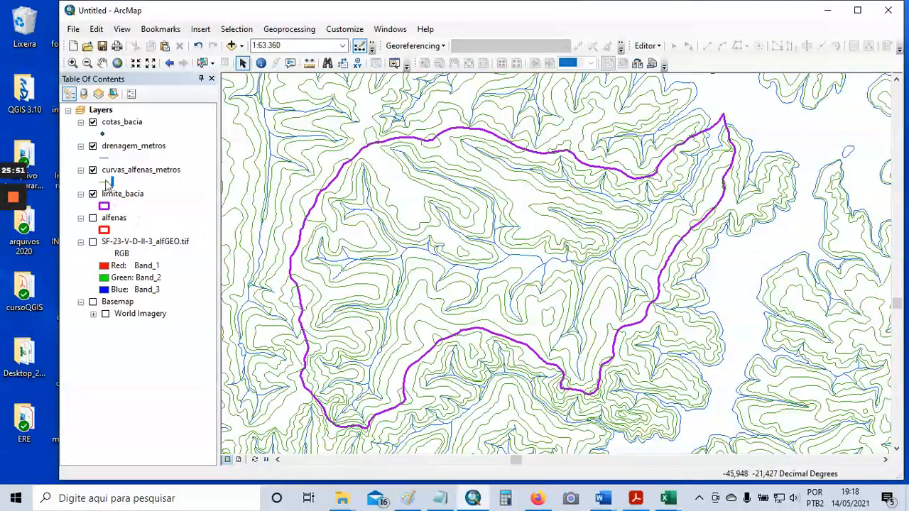
Thicken the drenagem_metros lines and turn the SF-23-V-D-II-3_alfGEO.tif map back on
{"action": "left_click", "coordinate": [106, 159]}
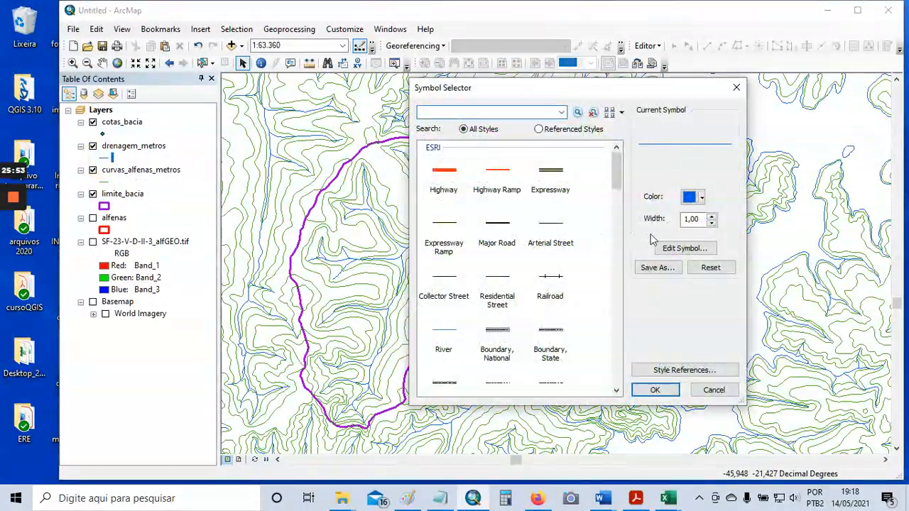
{"action": "left_click", "coordinate": [655, 390]}
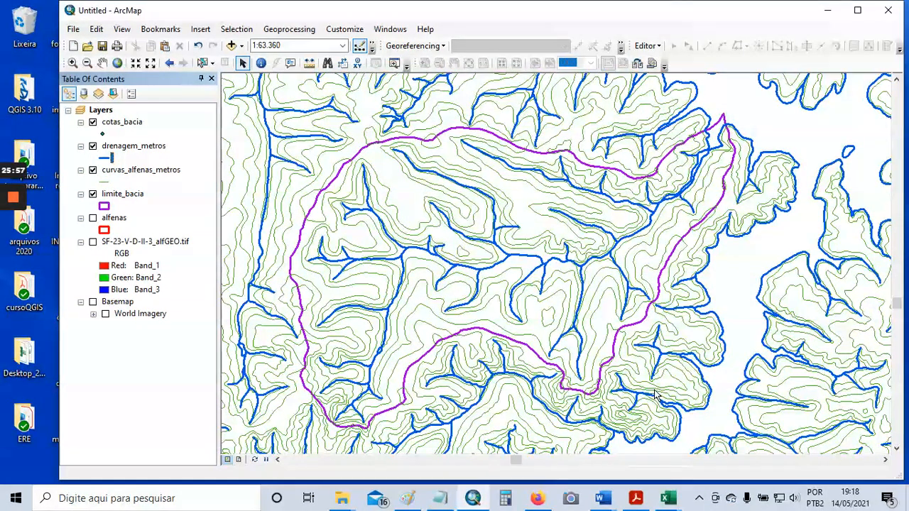
{"action": "left_click", "coordinate": [92, 242]}
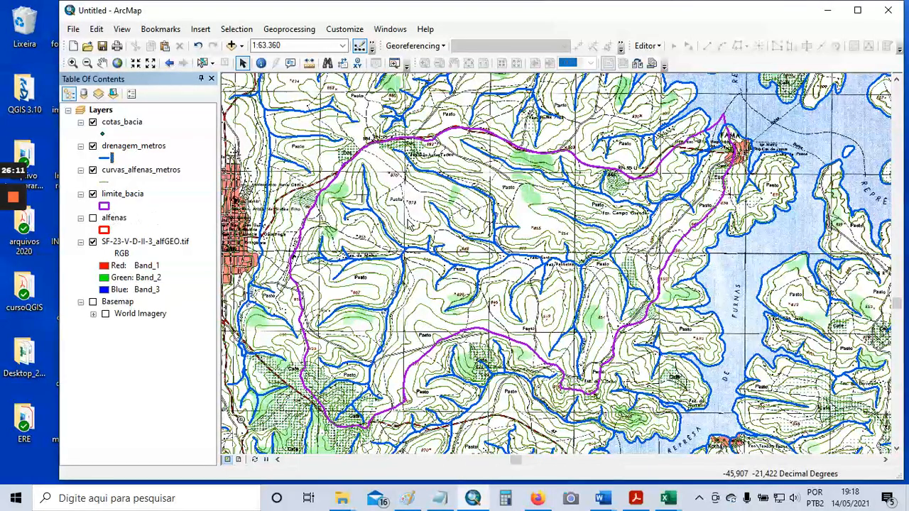
Set the limite_bacia outline width to 3 and check the boundary over the topographic map
{"action": "scroll", "coordinate": [414, 225], "scroll_direction": "up", "scroll_amount": 2}
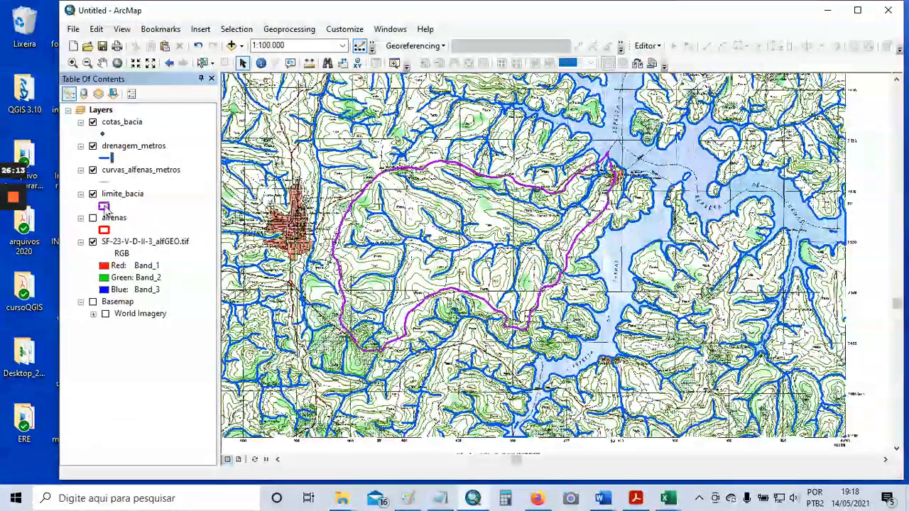
{"action": "left_click", "coordinate": [103, 206]}
{"action": "left_click", "coordinate": [727, 218]}
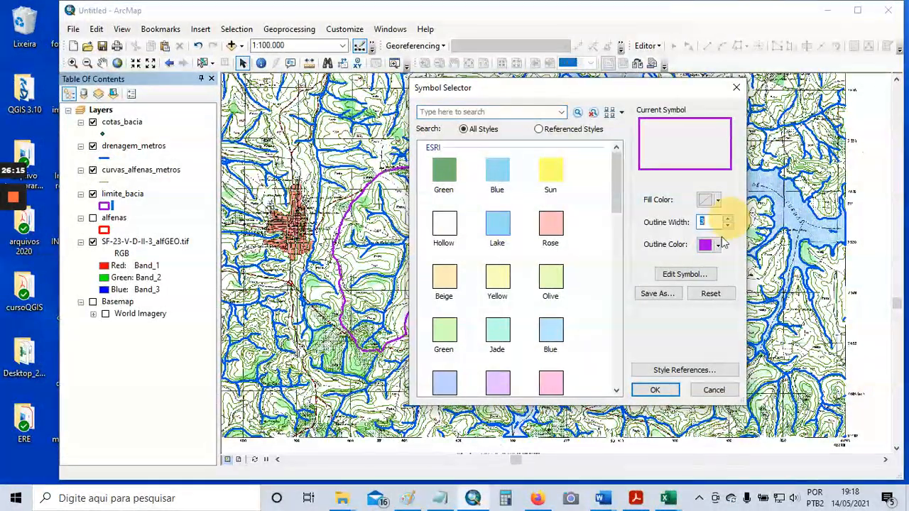
{"action": "left_click", "coordinate": [654, 391]}
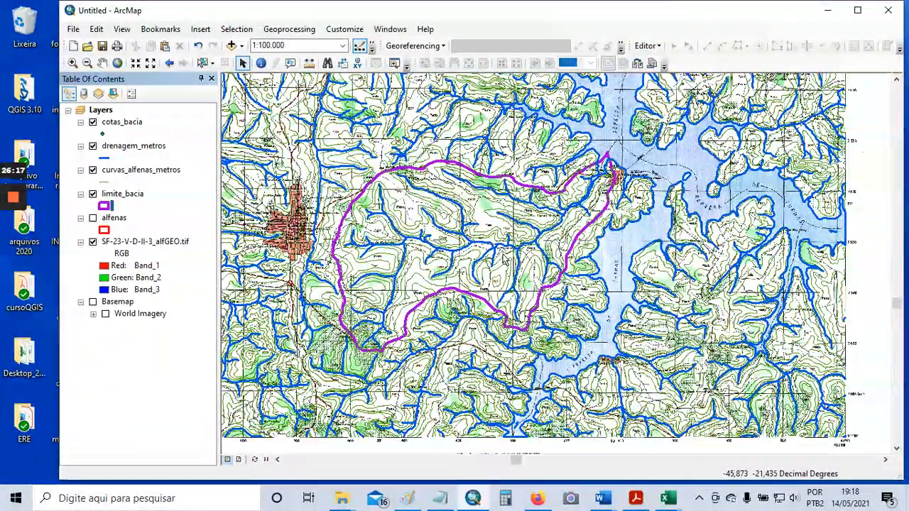
{"action": "scroll", "coordinate": [516, 247], "scroll_direction": "down", "scroll_amount": 2}
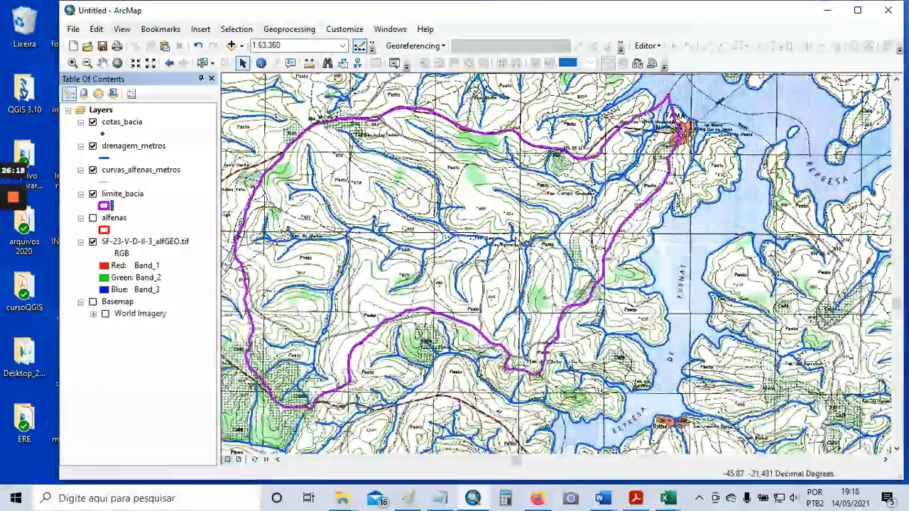
{"action": "left_click_drag", "start_coordinate": [516, 240], "coordinate": [593, 250]}
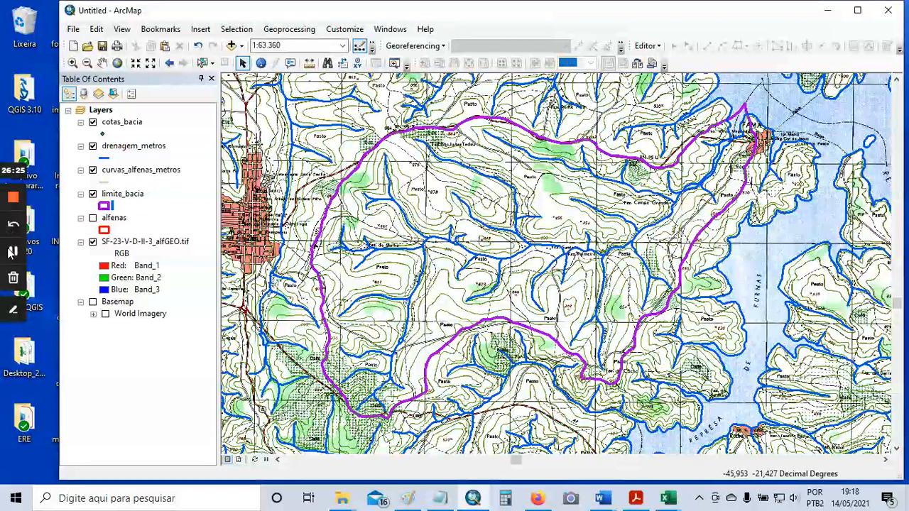
{"action": "left_click", "coordinate": [12, 252]}
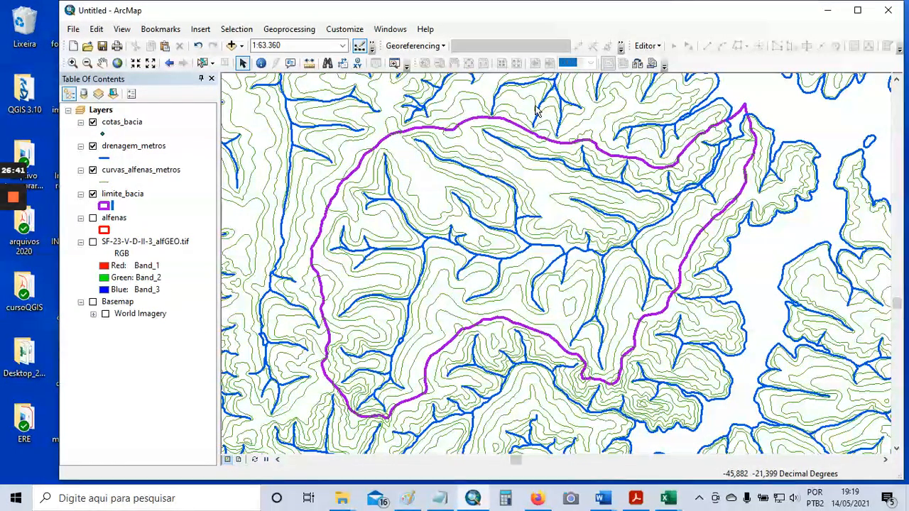
{"action": "mouse_move", "coordinate": [12, 252]}
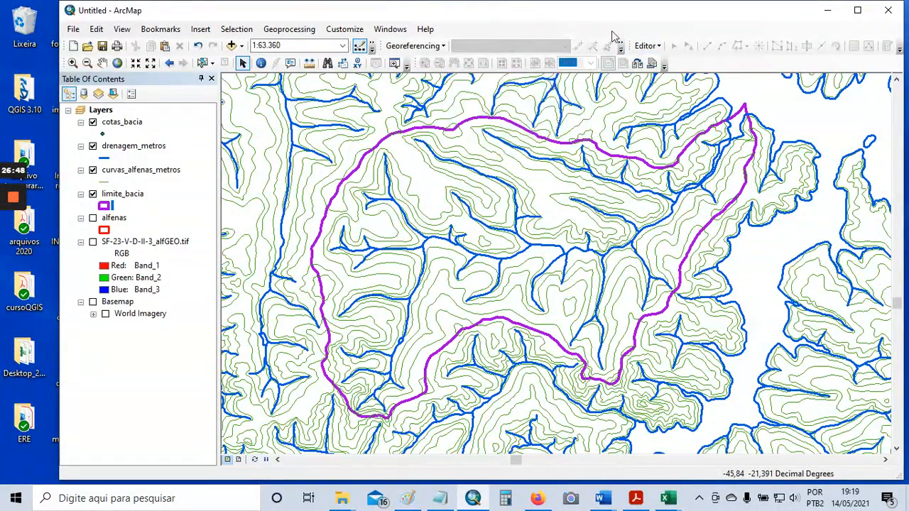
Open the Search window and search for the buffer tool
{"action": "left_click", "coordinate": [370, 46]}
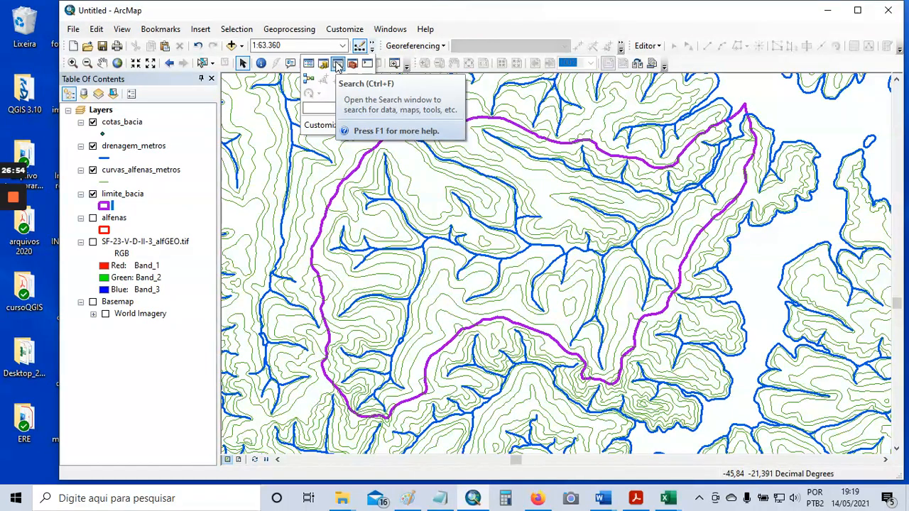
{"action": "left_click", "coordinate": [338, 65]}
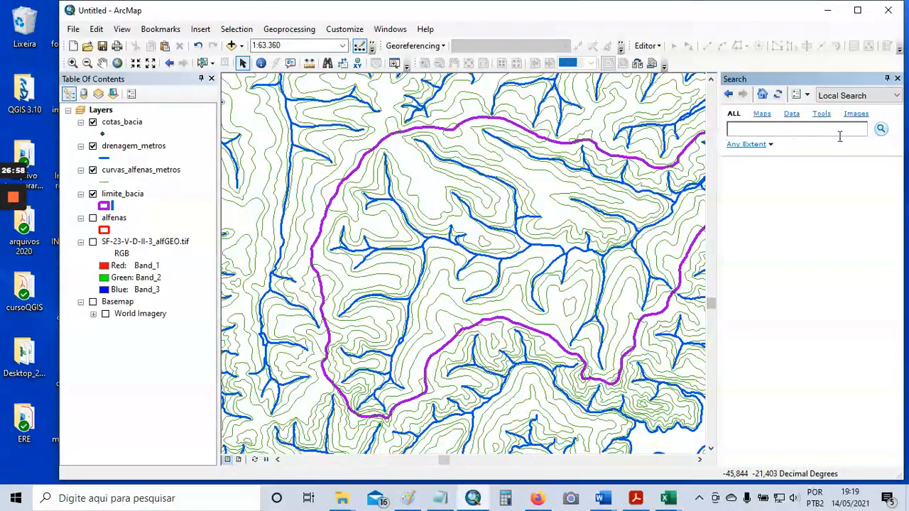
{"action": "left_click", "coordinate": [816, 132]}
{"action": "type", "text": "buf"}
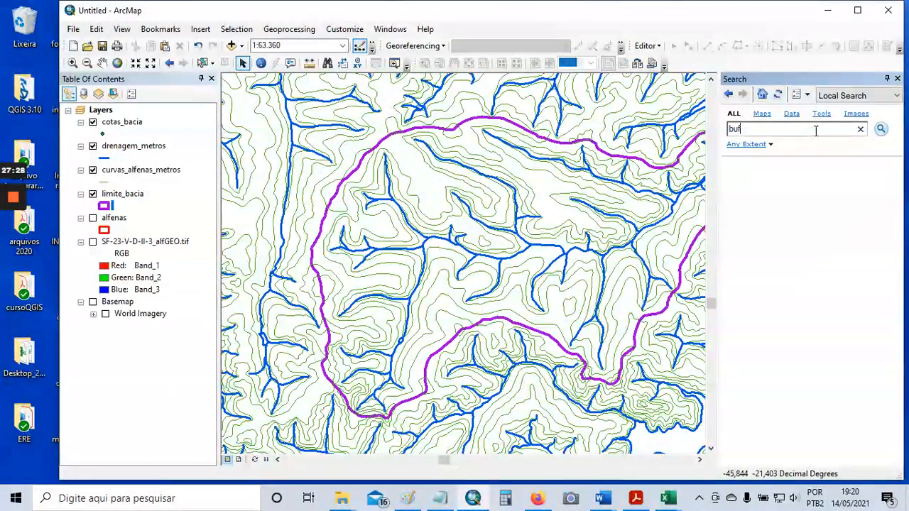
{"action": "type", "text": "fer"}
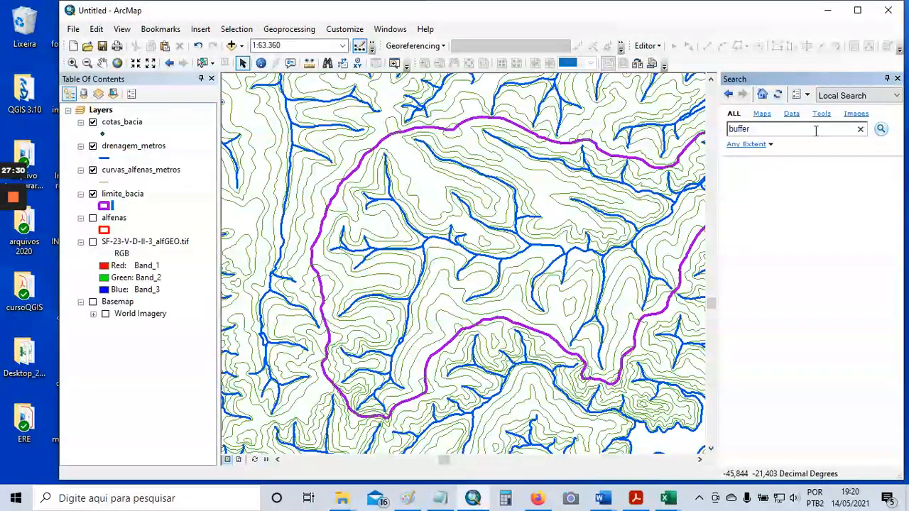
{"action": "key", "text": "Return"}
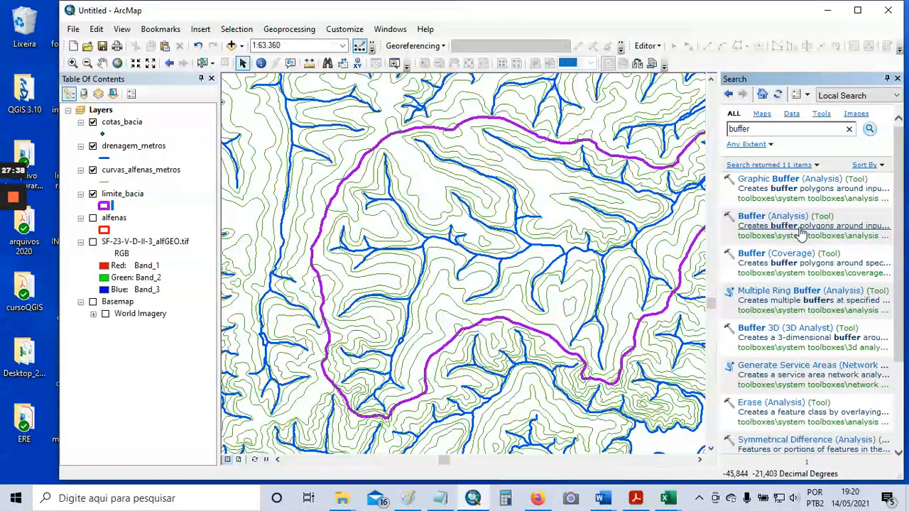
Open the Buffer (Analysis) tool from the search results and choose limite_bacia as its input features
{"action": "left_click", "coordinate": [810, 238]}
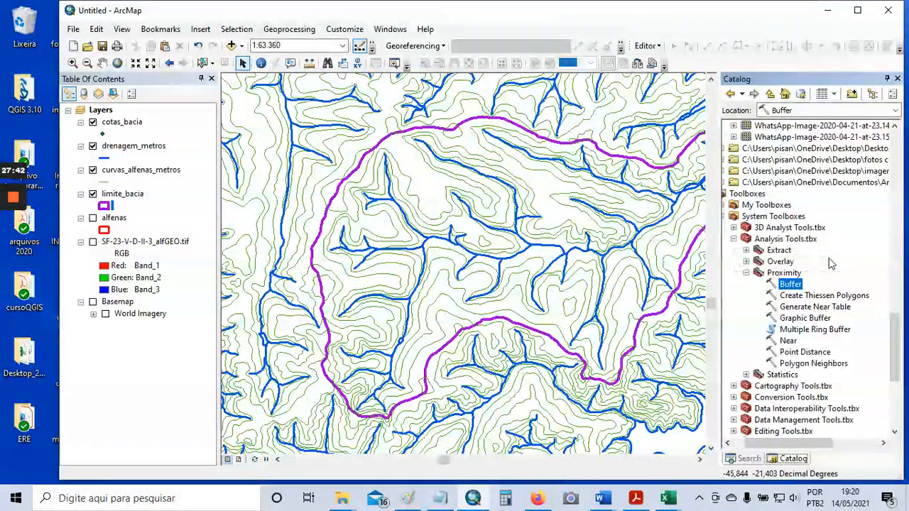
{"action": "left_click_drag", "start_coordinate": [814, 442], "coordinate": [783, 441]}
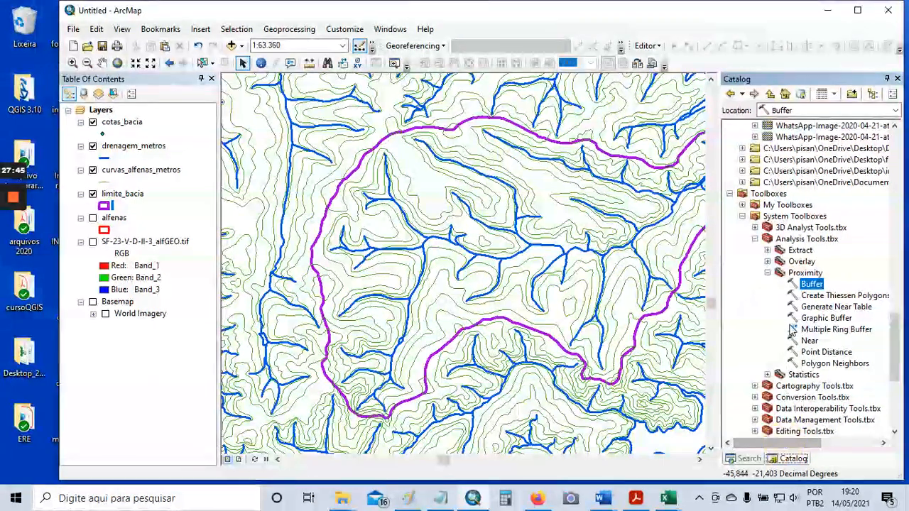
{"action": "double_click", "coordinate": [817, 287]}
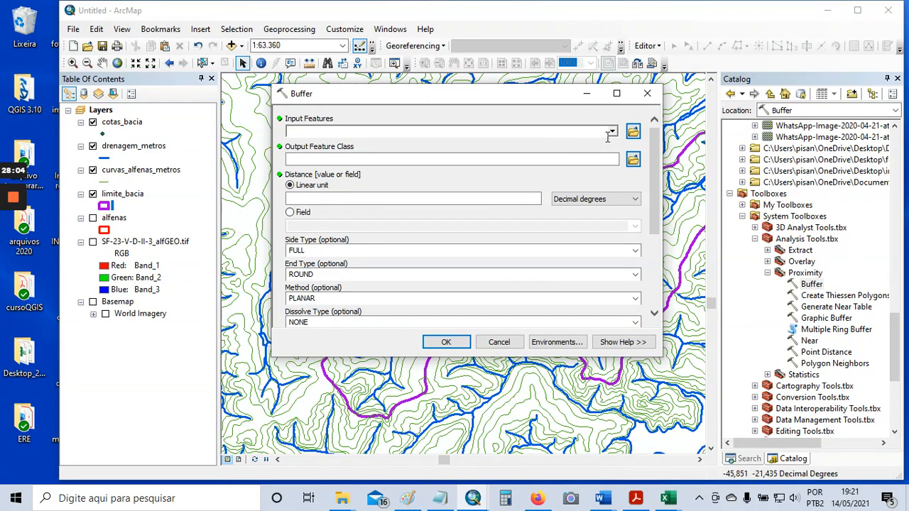
{"action": "left_click", "coordinate": [612, 132]}
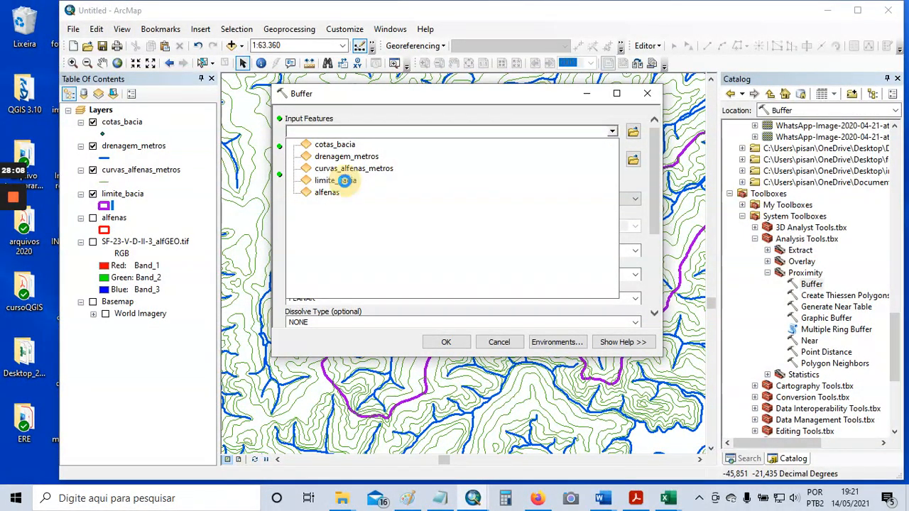
{"action": "left_click", "coordinate": [335, 180]}
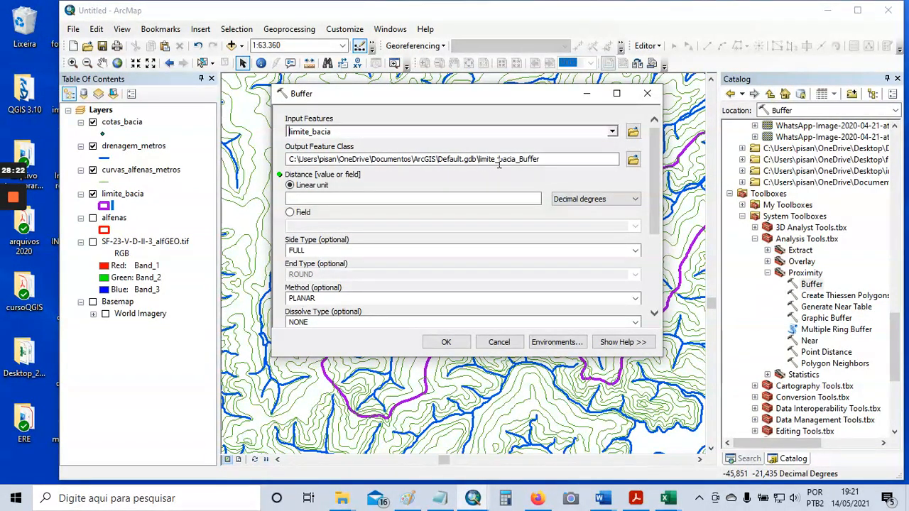
Set the buffer output feature class to limite_buffer in the curvas_alfenas folder
{"action": "left_click", "coordinate": [632, 161]}
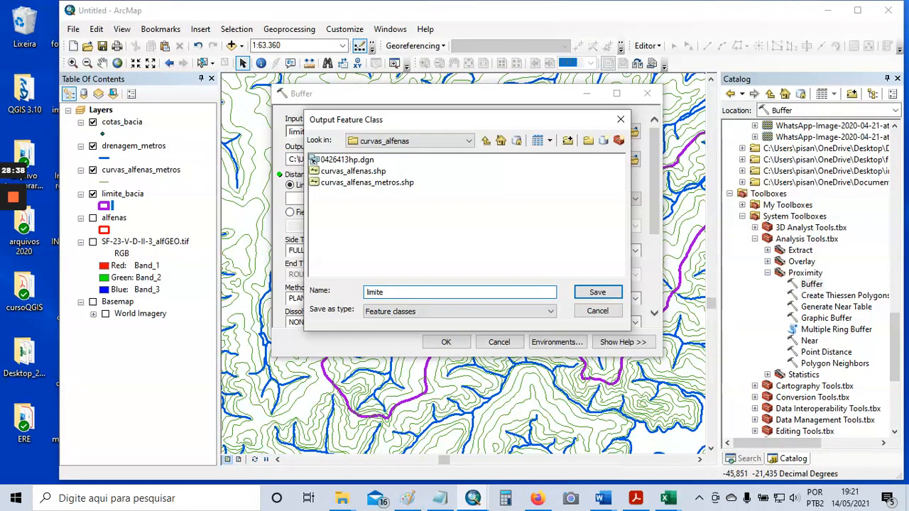
{"action": "type", "text": "limite_buffer"}
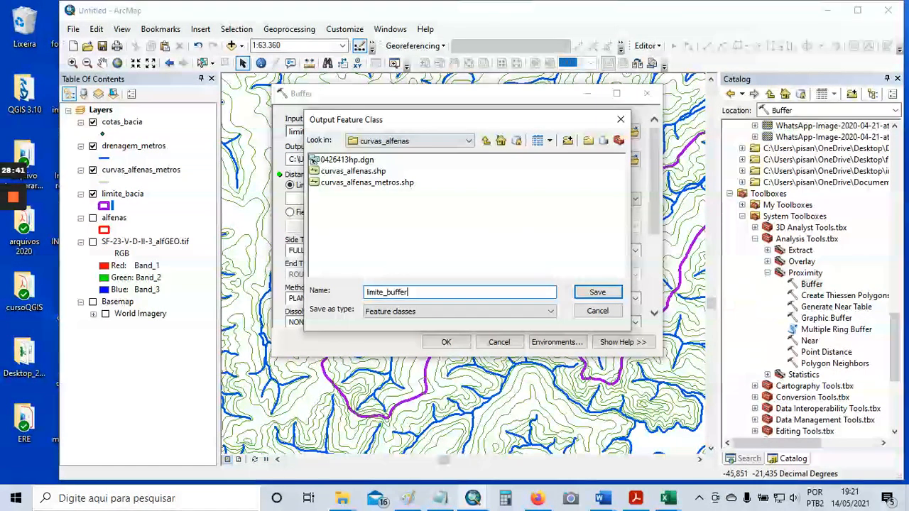
{"action": "left_click", "coordinate": [586, 294]}
Run the buffer with a linear distance of 500 Meters, and close the Catalog and Search windows
{"action": "left_click", "coordinate": [472, 197]}
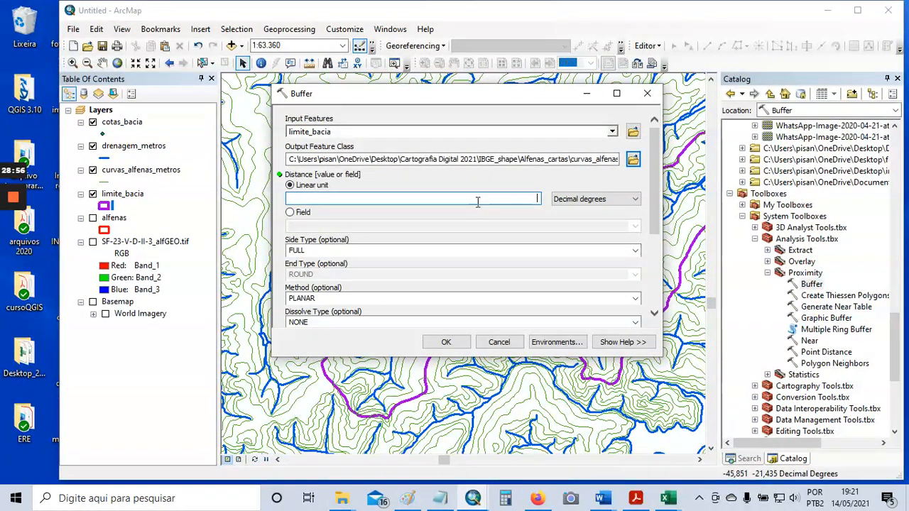
{"action": "mouse_move", "coordinate": [11, 213]}
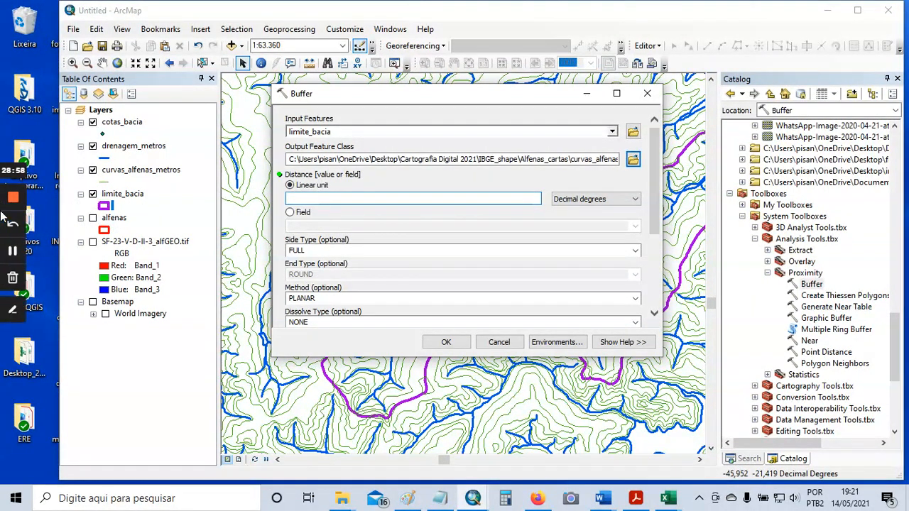
{"action": "left_click", "coordinate": [13, 252]}
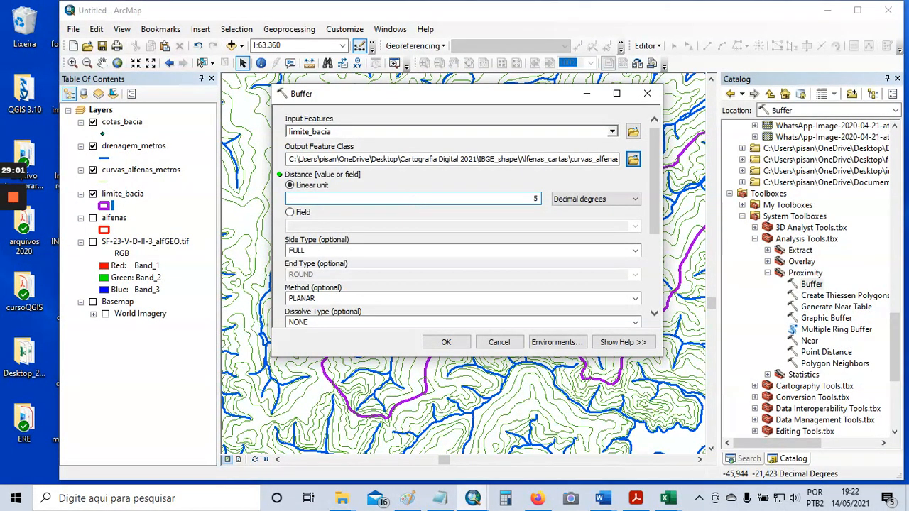
{"action": "type", "text": "500"}
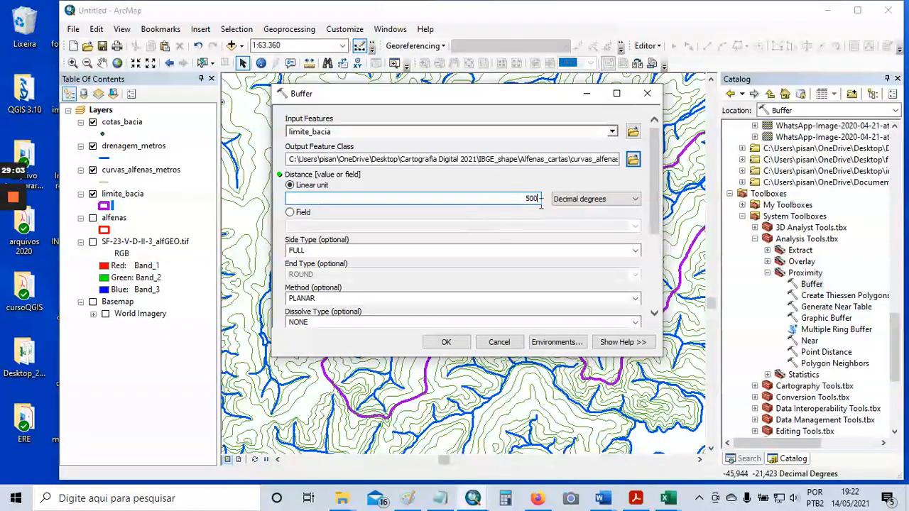
{"action": "left_click", "coordinate": [627, 200]}
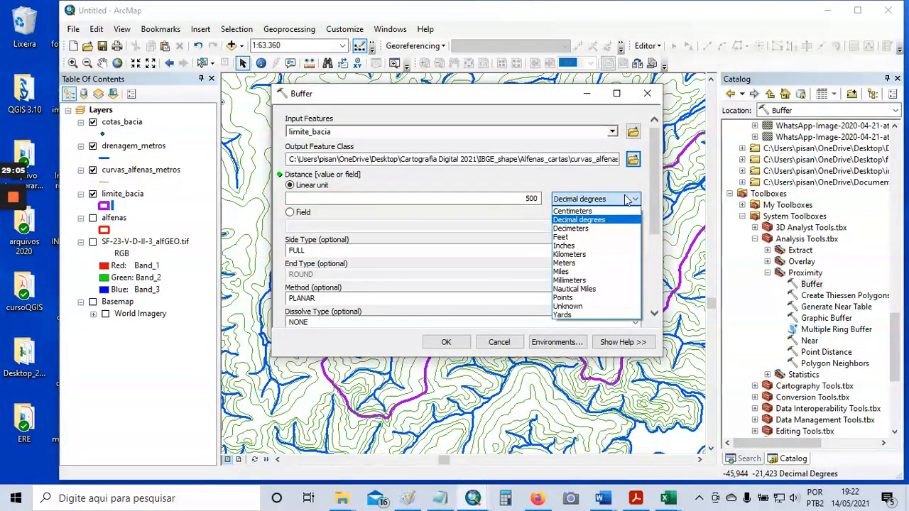
{"action": "left_click", "coordinate": [580, 263]}
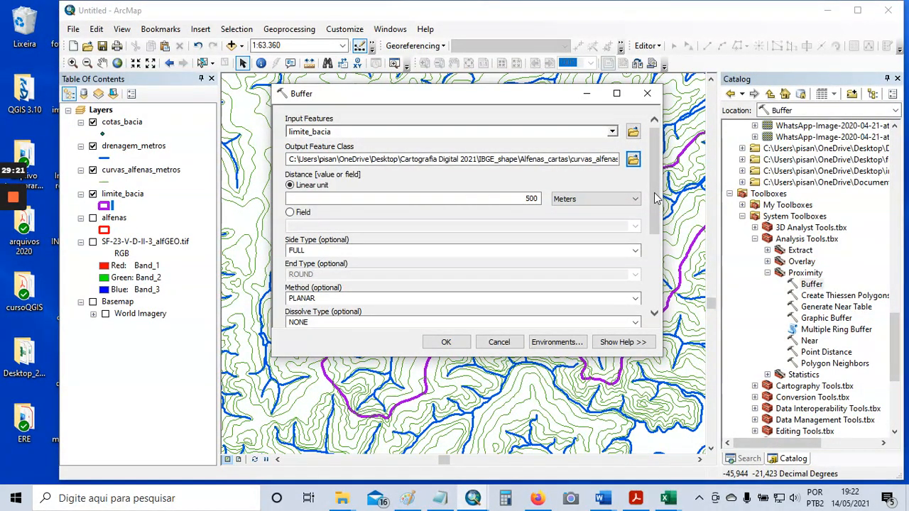
{"action": "mouse_move", "coordinate": [656, 199]}
{"action": "left_mouse_down"}
{"action": "mouse_move", "coordinate": [660, 216]}
{"action": "mouse_move", "coordinate": [656, 196]}
{"action": "left_mouse_up"}
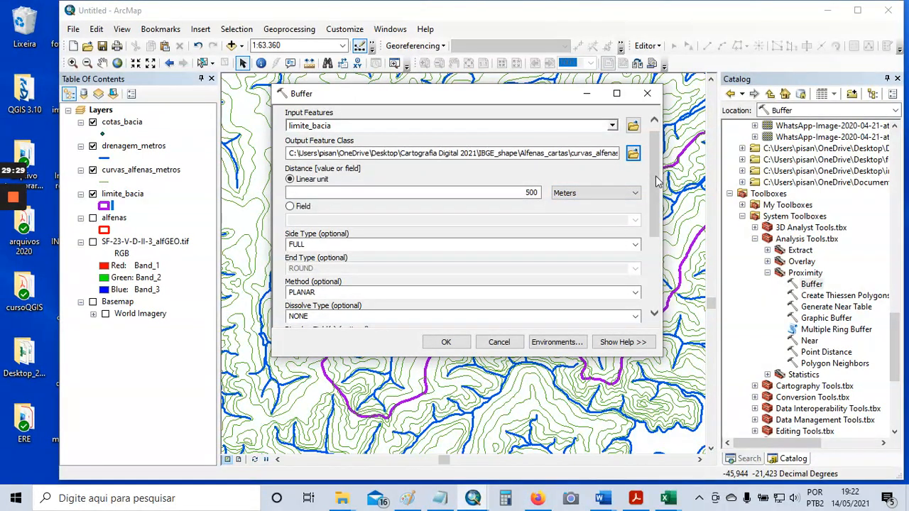
{"action": "left_click_drag", "start_coordinate": [657, 181], "coordinate": [651, 261]}
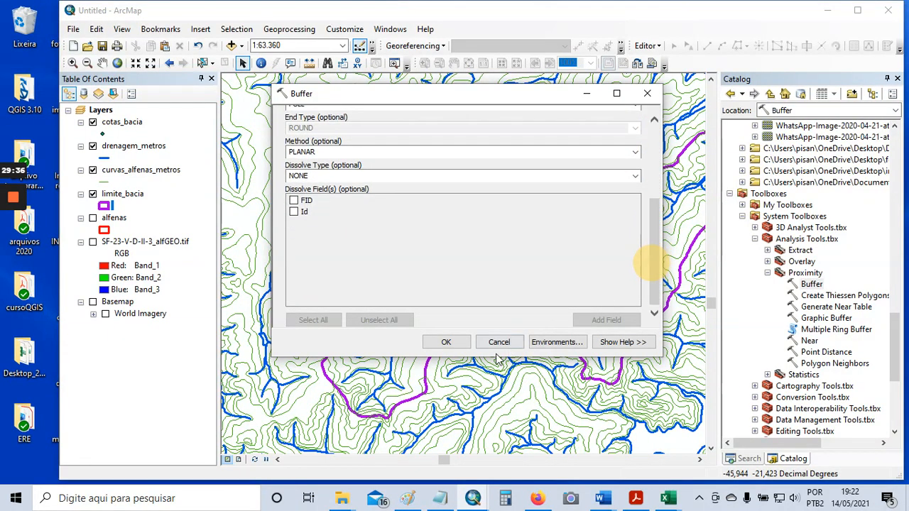
{"action": "left_click", "coordinate": [457, 343]}
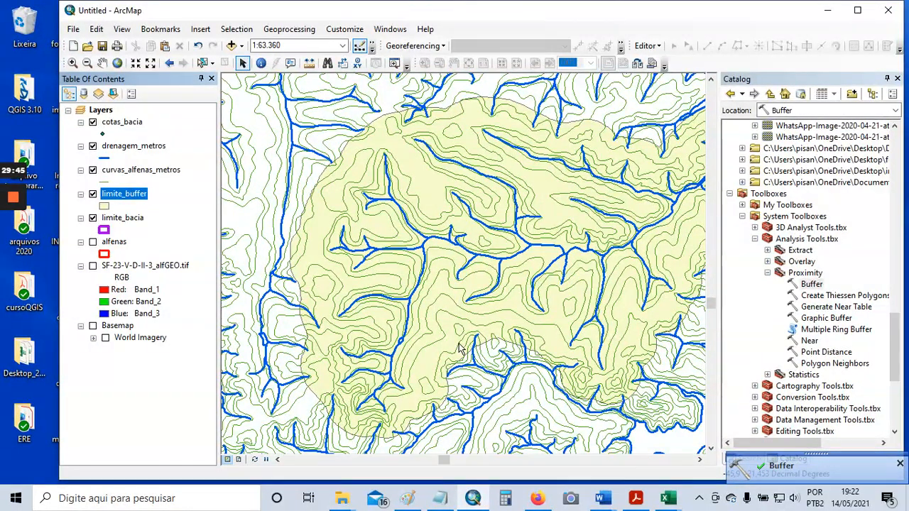
{"action": "left_click", "coordinate": [896, 78]}
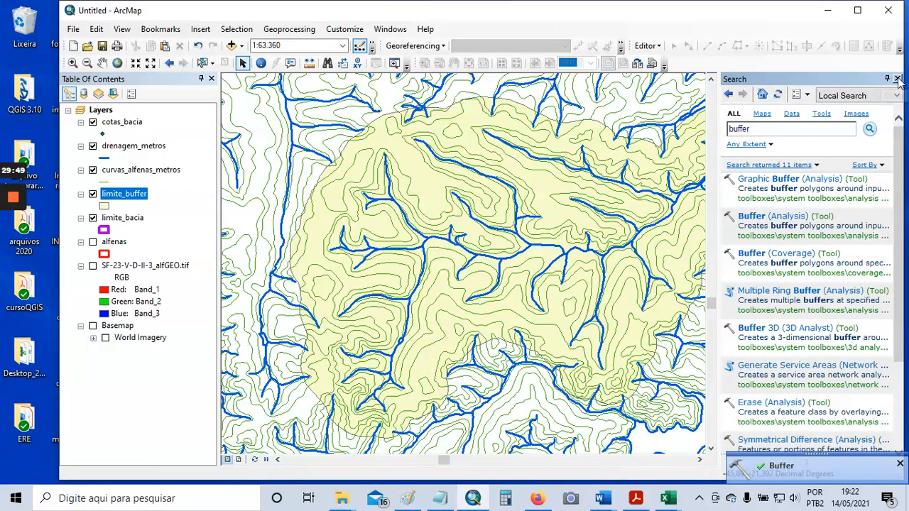
{"action": "left_click", "coordinate": [897, 79]}
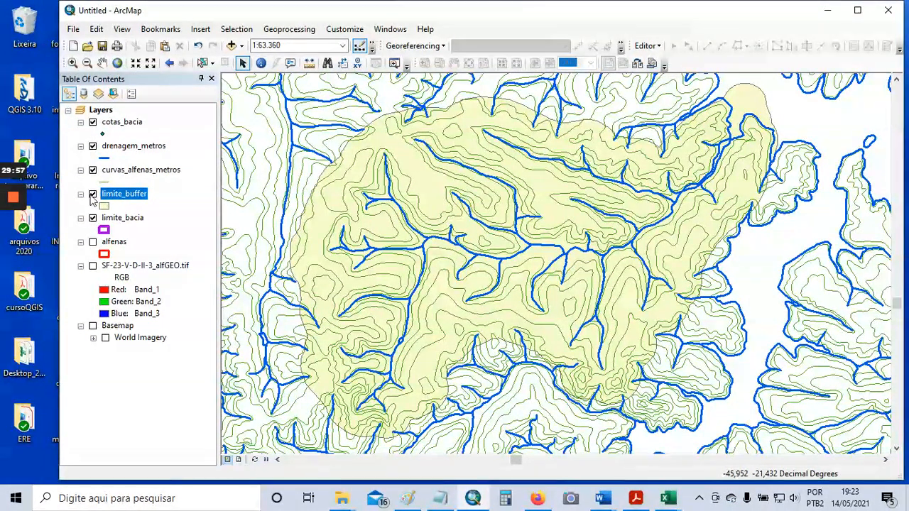
Compare the map with limite_buffer hidden and shown, and turn off the limite_bacia and drenagem_metros layers
{"action": "left_click", "coordinate": [92, 196]}
{"action": "left_click", "coordinate": [91, 196]}
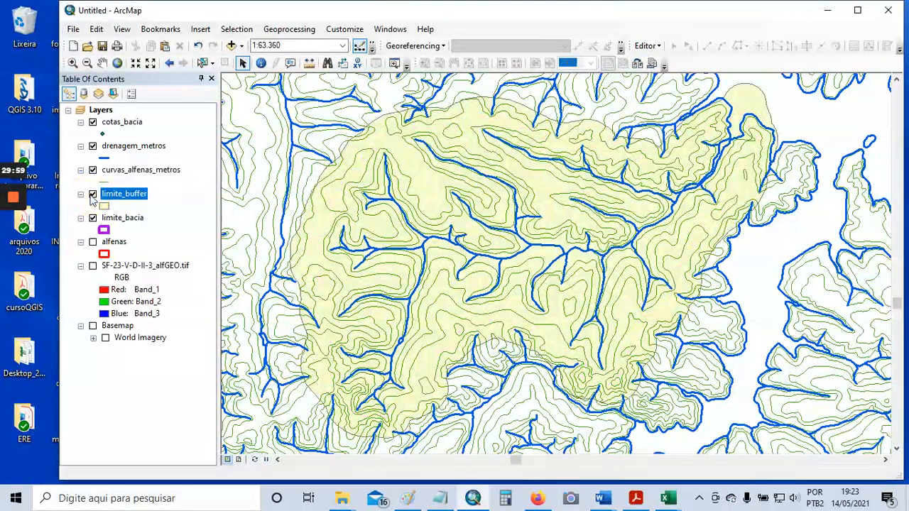
{"action": "left_click", "coordinate": [92, 196]}
{"action": "left_click", "coordinate": [92, 196]}
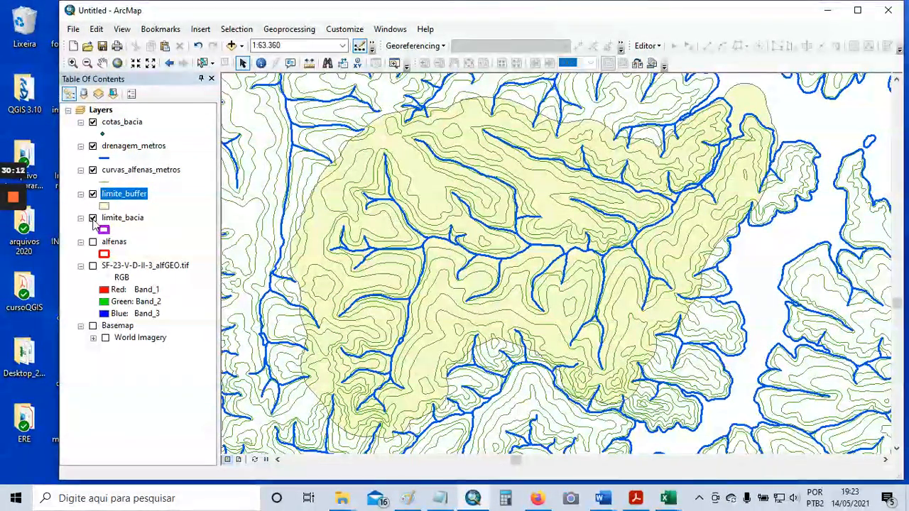
{"action": "left_click", "coordinate": [92, 219]}
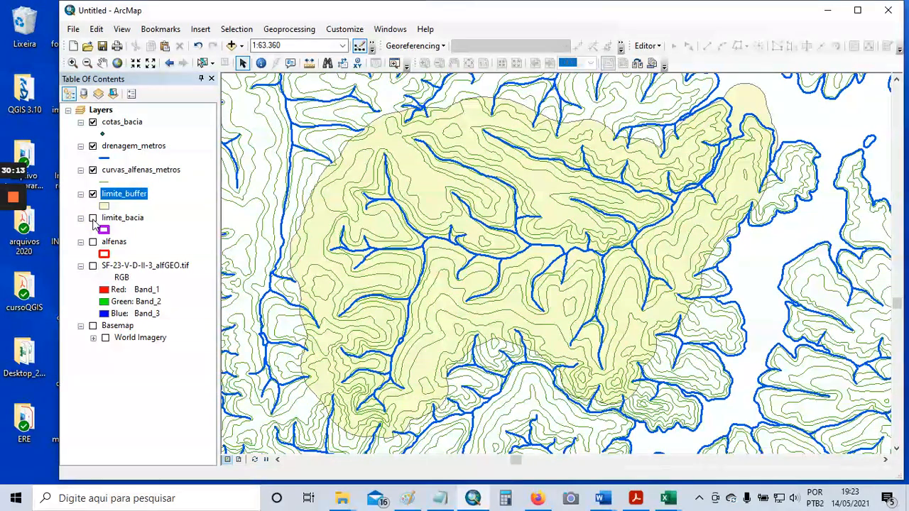
{"action": "left_click", "coordinate": [93, 147]}
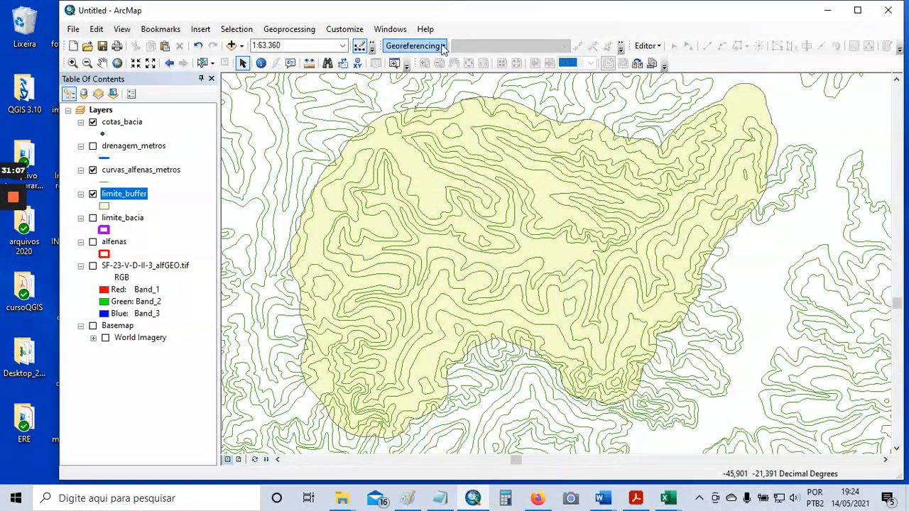
Search for the clip tool and locate Clip (Analysis) in the Extract toolset of Analysis Tools
{"action": "left_click", "coordinate": [371, 47]}
{"action": "left_click", "coordinate": [339, 64]}
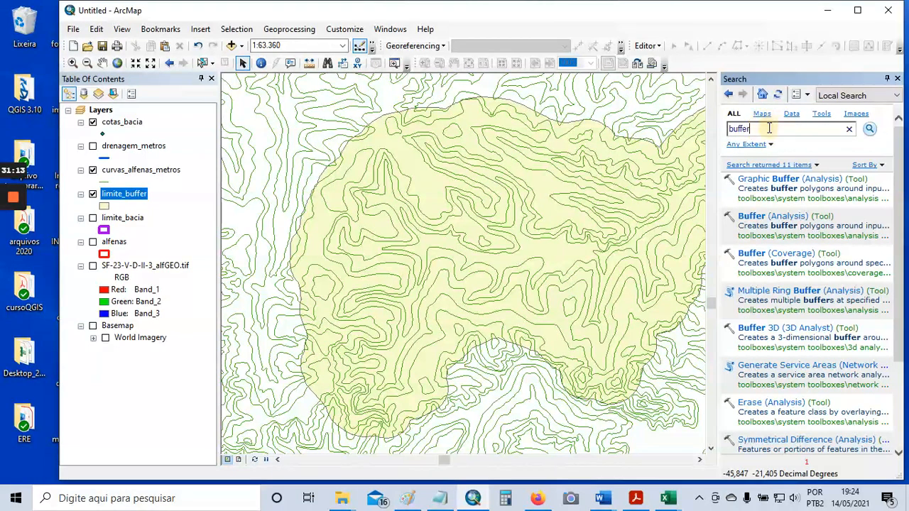
{"action": "key", "text": "BackSpace"}
{"action": "key", "text": "BackSpace"}
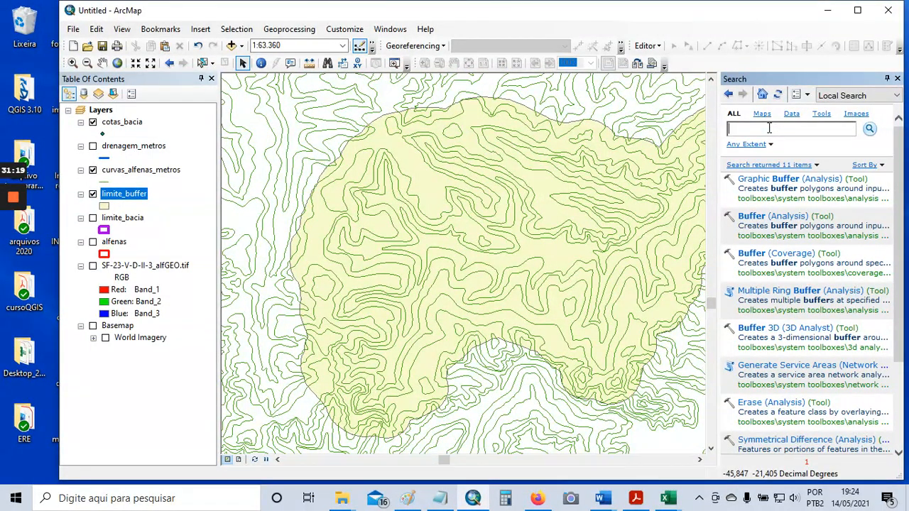
{"action": "mouse_move", "coordinate": [20, 241]}
{"action": "key", "text": "Return"}
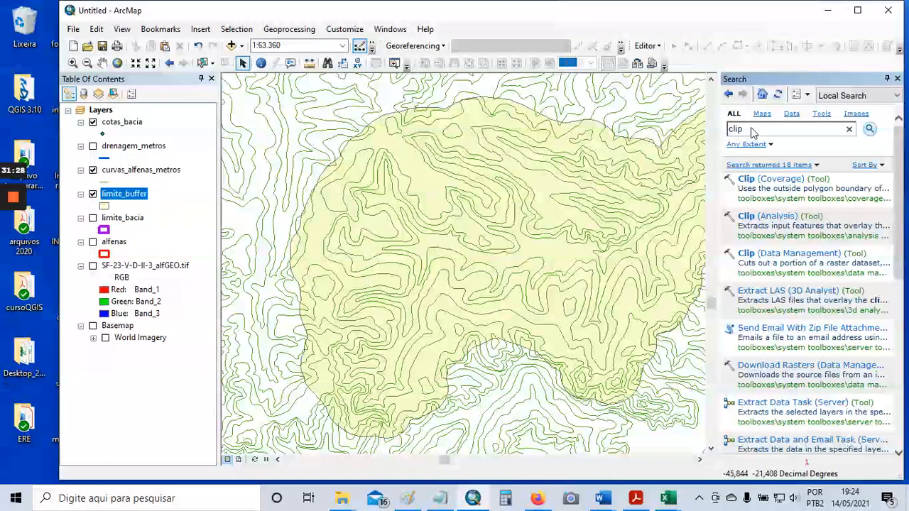
{"action": "left_click", "coordinate": [791, 236]}
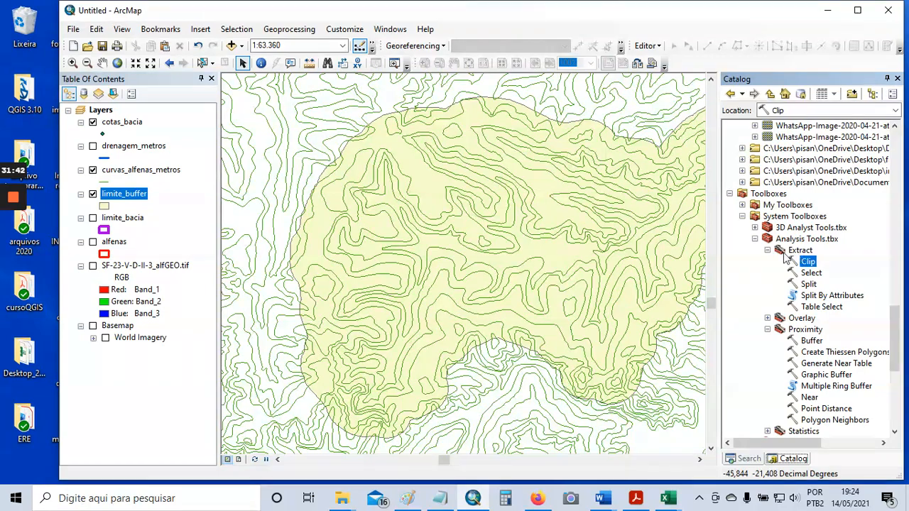
{"action": "left_click_drag", "start_coordinate": [645, 220], "coordinate": [609, 224]}
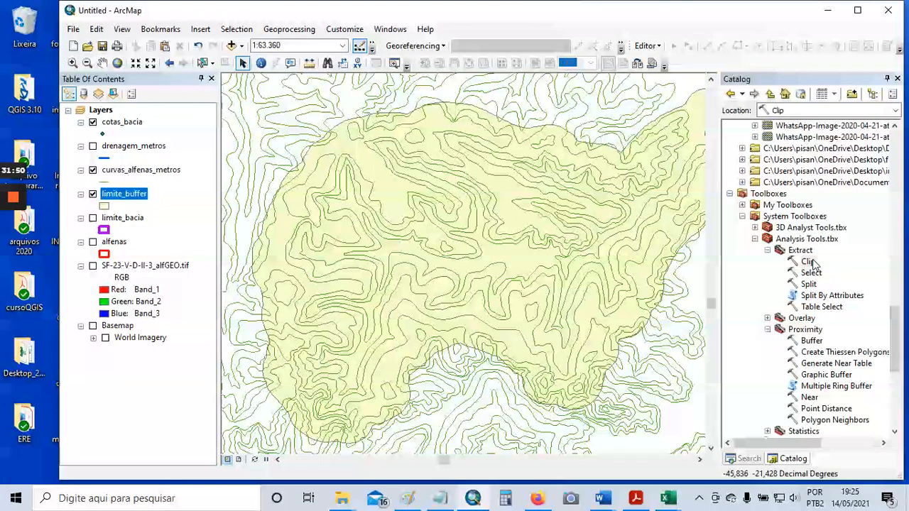
{"action": "left_click_drag", "start_coordinate": [719, 246], "coordinate": [735, 248]}
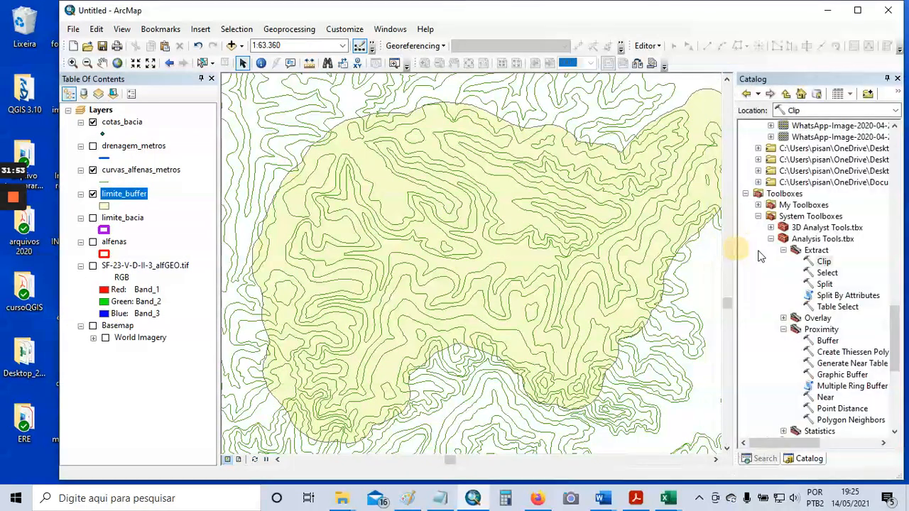
{"action": "double_click", "coordinate": [824, 262]}
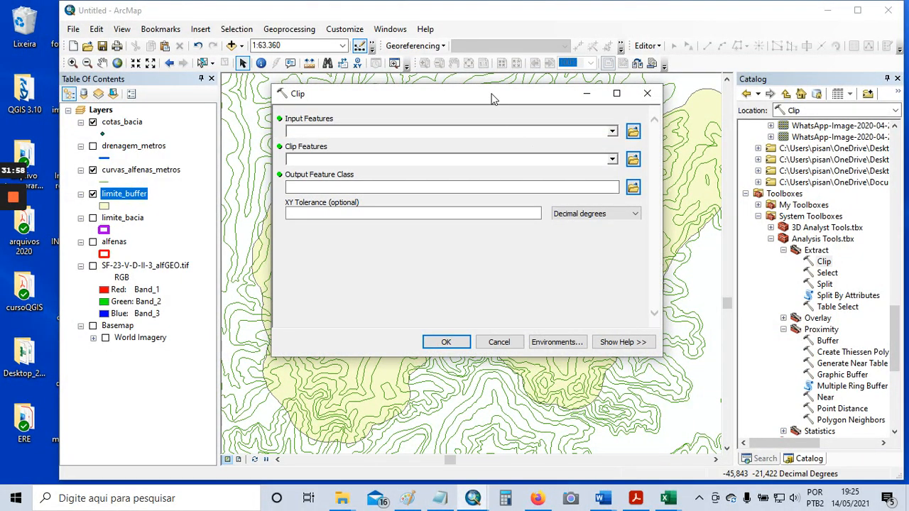
{"action": "left_click_drag", "start_coordinate": [494, 96], "coordinate": [545, 105]}
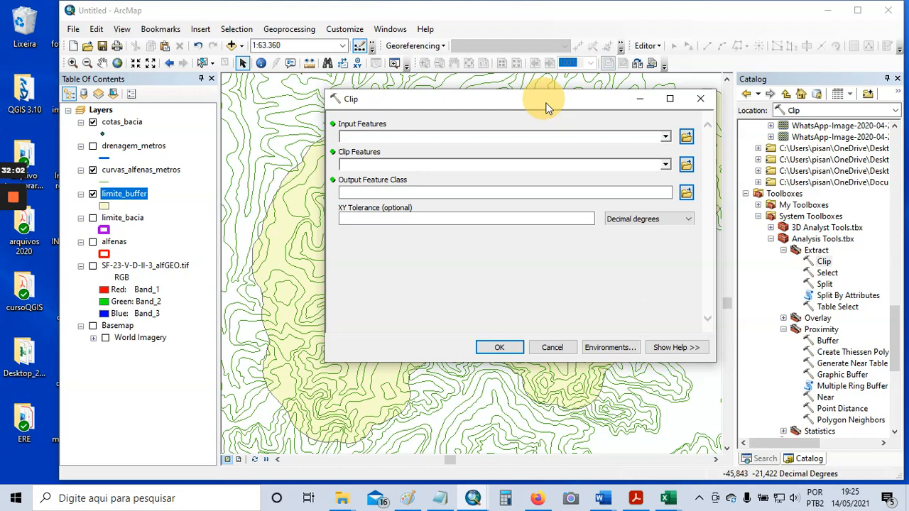
{"action": "left_click", "coordinate": [666, 137]}
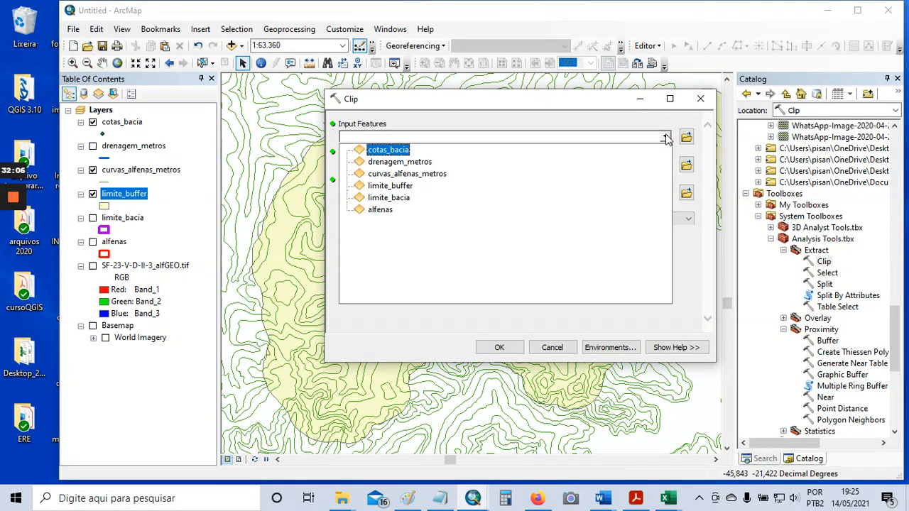
{"action": "left_click", "coordinate": [552, 347]}
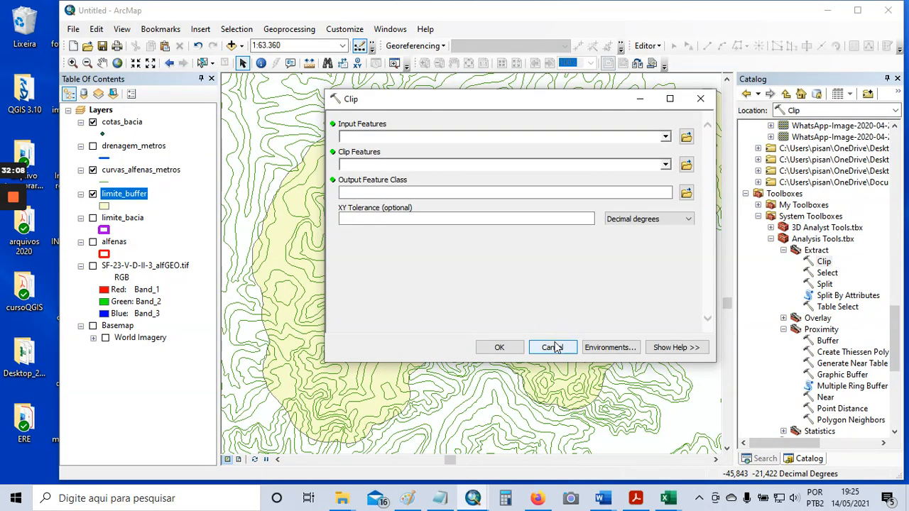
{"action": "left_click", "coordinate": [552, 348]}
Compare the full extent of the curvas_alfenas_metros contours with the limite_buffer area hidden and shown
{"action": "scroll", "coordinate": [553, 344], "scroll_direction": "down", "scroll_amount": 1}
{"action": "scroll", "coordinate": [488, 291], "scroll_direction": "down", "scroll_amount": 2}
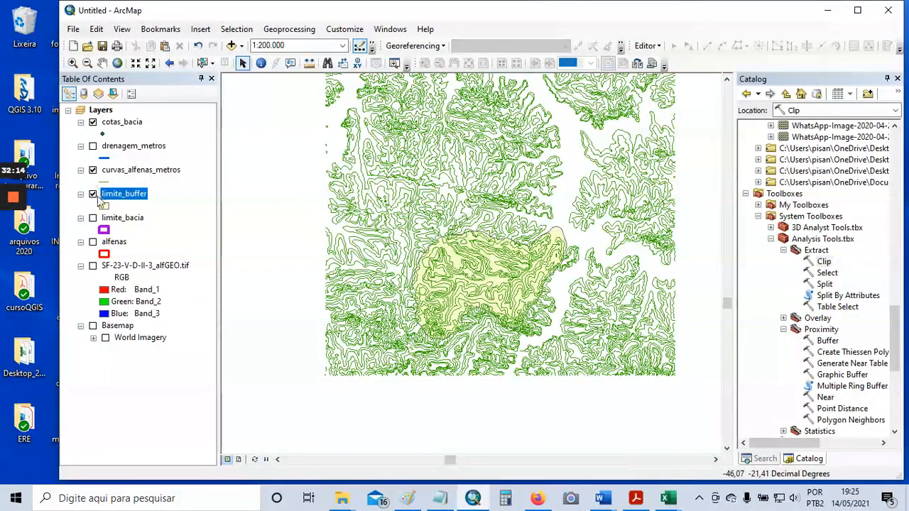
{"action": "left_click", "coordinate": [93, 194]}
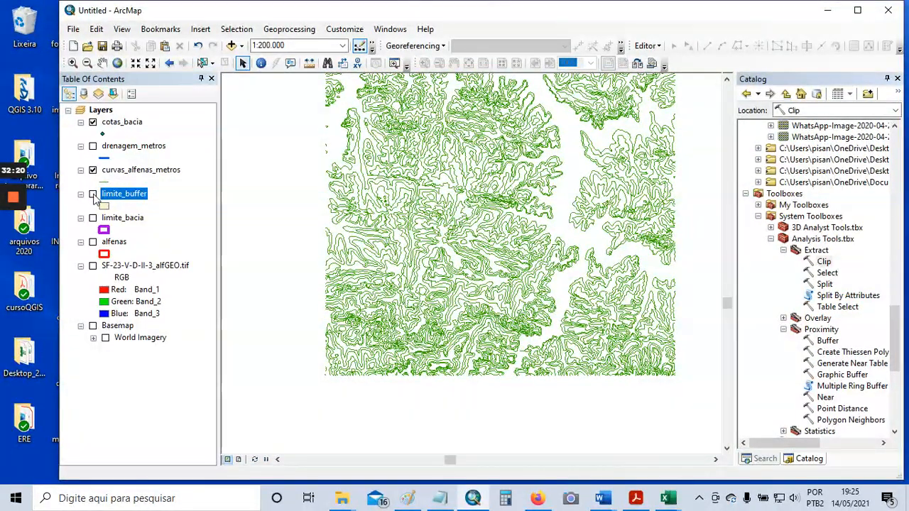
{"action": "left_click", "coordinate": [93, 194]}
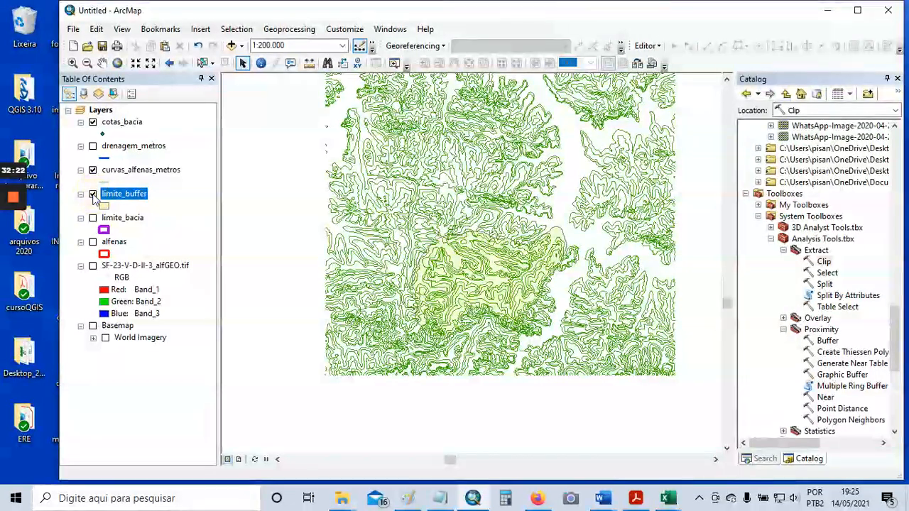
Examine the contours around the buffer area at closer range with limite_buffer hidden and shown
{"action": "scroll", "coordinate": [459, 273], "scroll_direction": "down", "scroll_amount": 3}
{"action": "scroll", "coordinate": [460, 273], "scroll_direction": "down", "scroll_amount": 3}
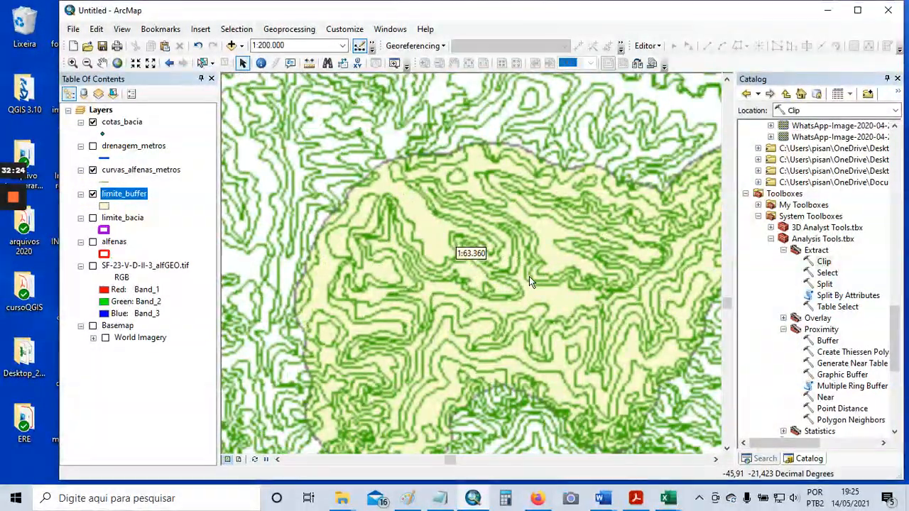
{"action": "left_click_drag", "start_coordinate": [547, 279], "coordinate": [490, 239]}
{"action": "scroll", "coordinate": [520, 239], "scroll_direction": "up", "scroll_amount": 2}
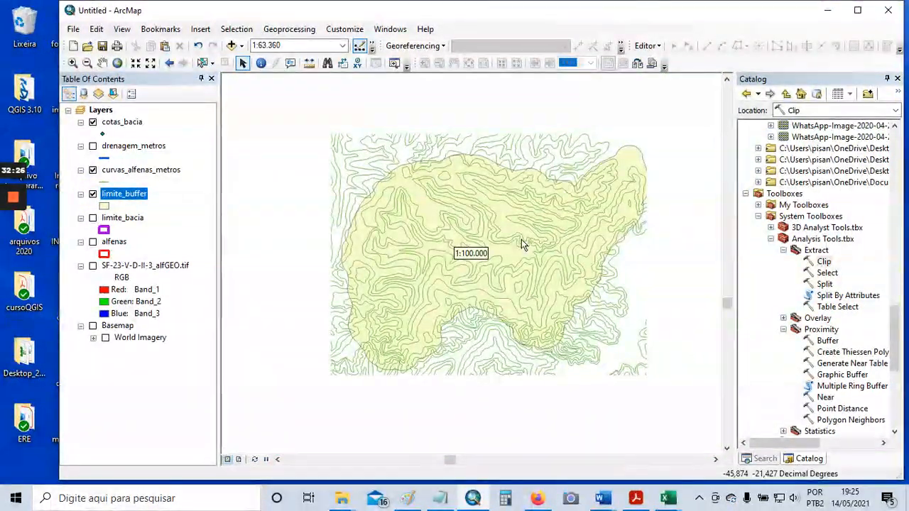
{"action": "left_click", "coordinate": [93, 195]}
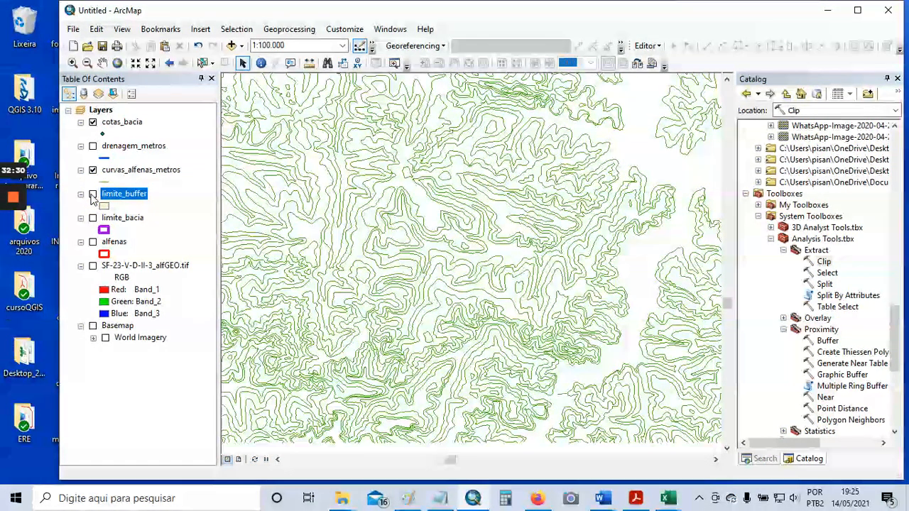
{"action": "left_click", "coordinate": [93, 194]}
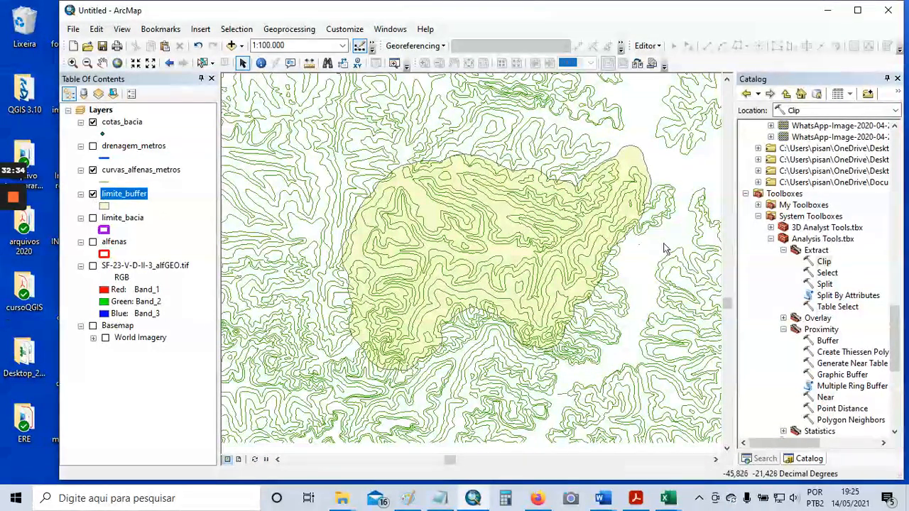
Open the Clip tool and set curvas_alfenas_metros as the input features and limite_buffer as the clip features
{"action": "double_click", "coordinate": [823, 262]}
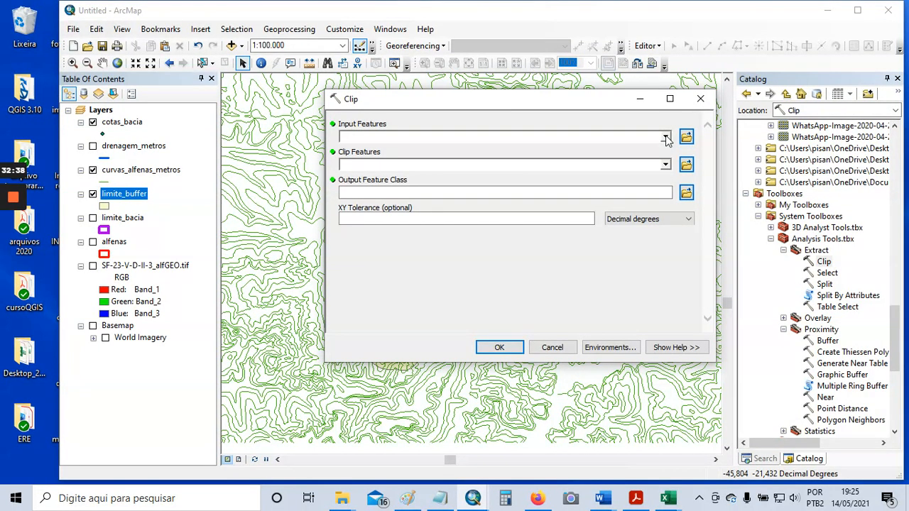
{"action": "left_click", "coordinate": [665, 137]}
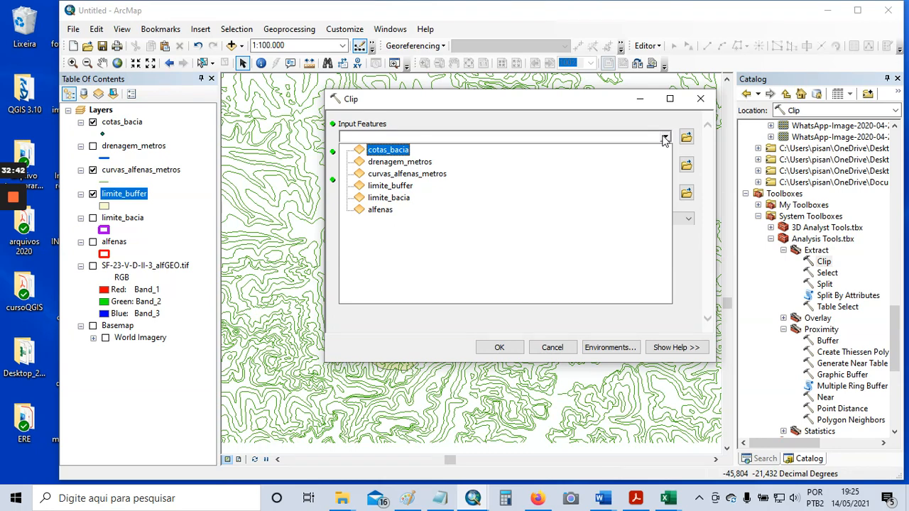
{"action": "left_click", "coordinate": [436, 174]}
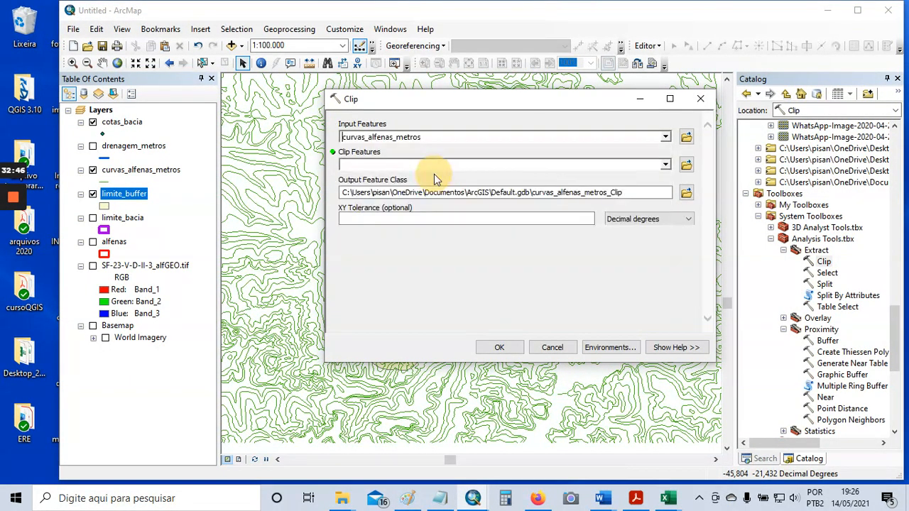
{"action": "left_click", "coordinate": [666, 165]}
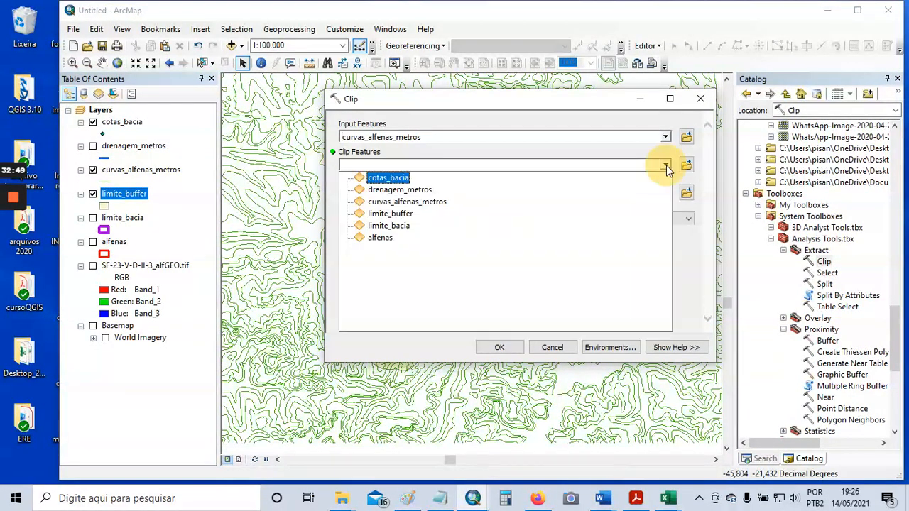
{"action": "left_click", "coordinate": [409, 217]}
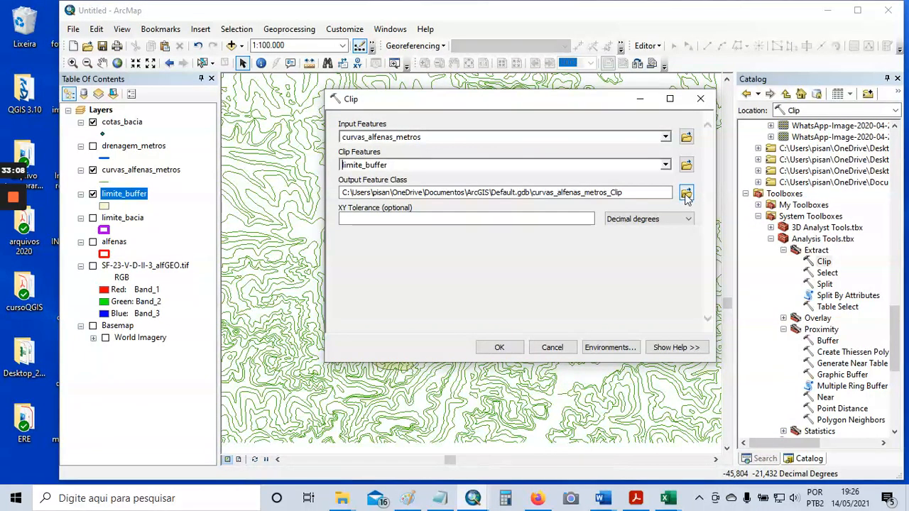
Set the clip output to a shapefile named curvas_bacia.shp in the curvas_alfenas folder
{"action": "left_click", "coordinate": [687, 196]}
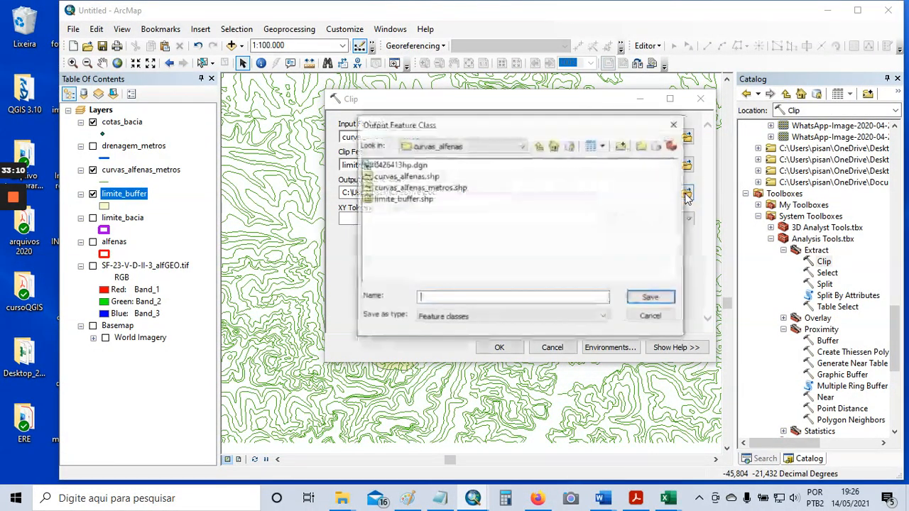
{"action": "left_click", "coordinate": [419, 177]}
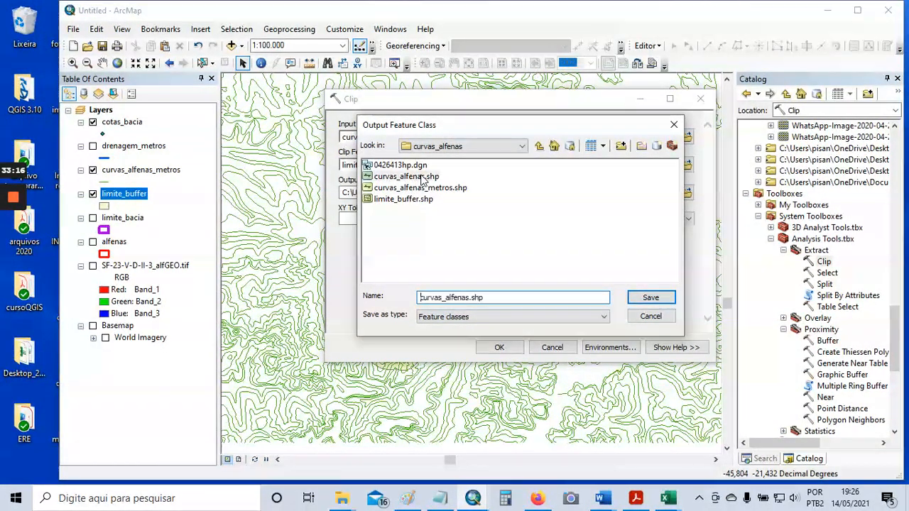
{"action": "left_click", "coordinate": [490, 297]}
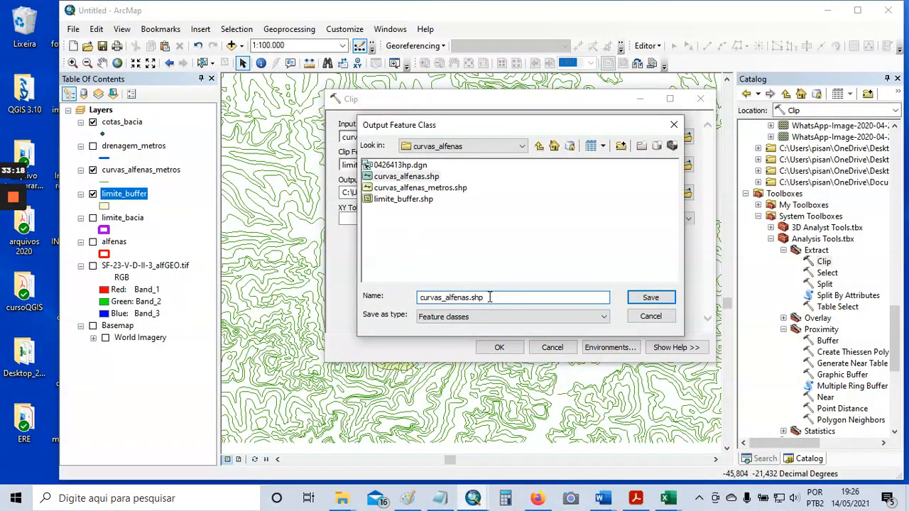
{"action": "key", "text": "BackSpace"}
{"action": "key", "text": "BackSpace"}
{"action": "key", "text": "BackSpace"}
{"action": "key", "text": "BackSpace"}
{"action": "key", "text": "BackSpace"}
{"action": "key", "text": "BackSpace"}
{"action": "type", "text": "bacia"}
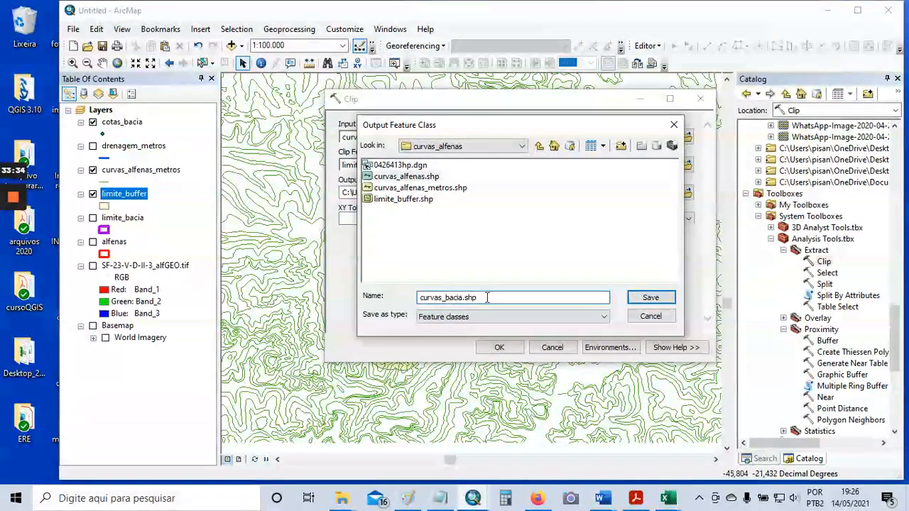
{"action": "left_click", "coordinate": [650, 297]}
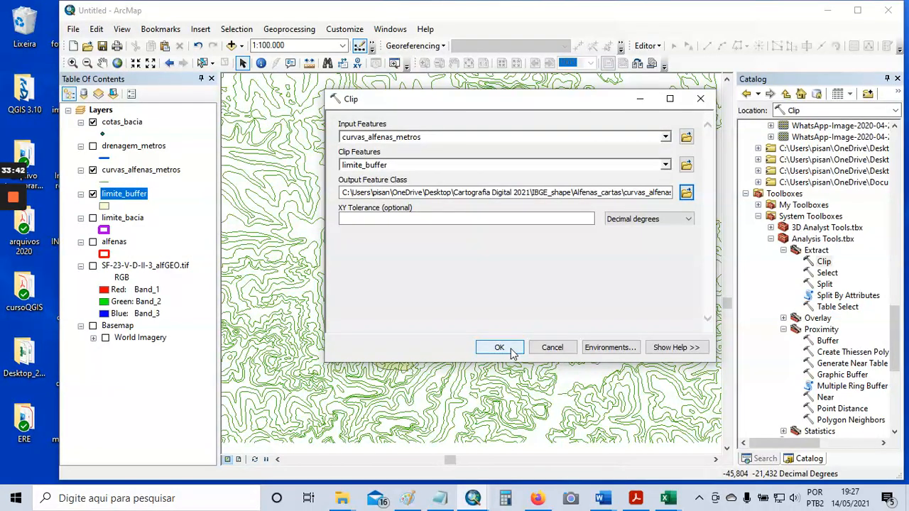
{"action": "mouse_move", "coordinate": [13, 237]}
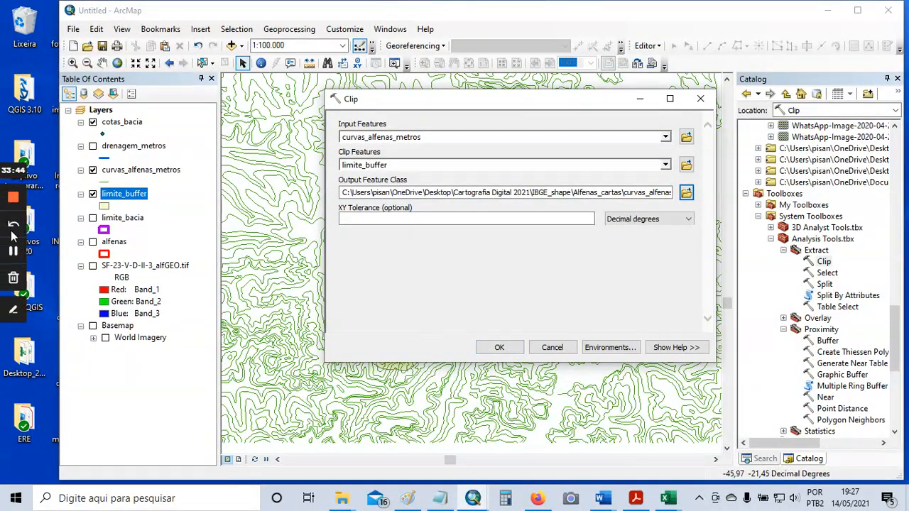
{"action": "left_click_drag", "start_coordinate": [433, 102], "coordinate": [408, 120]}
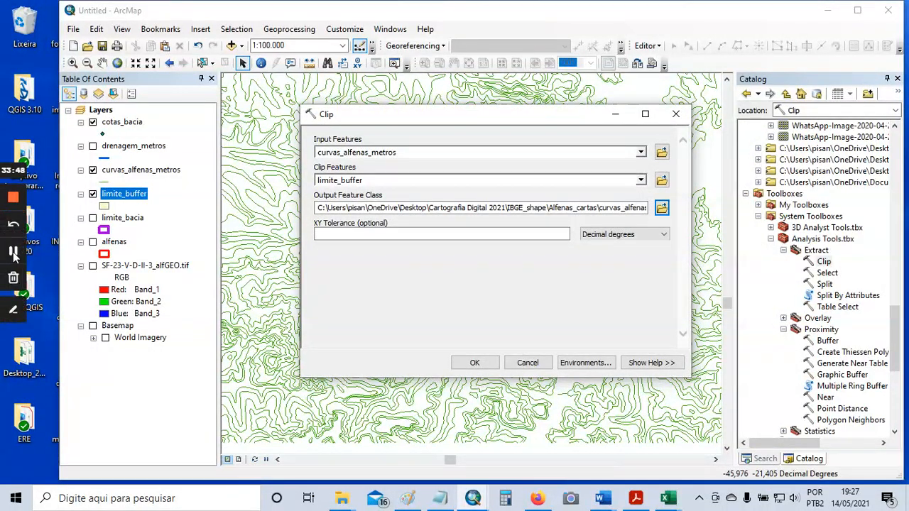
{"action": "left_click", "coordinate": [12, 251]}
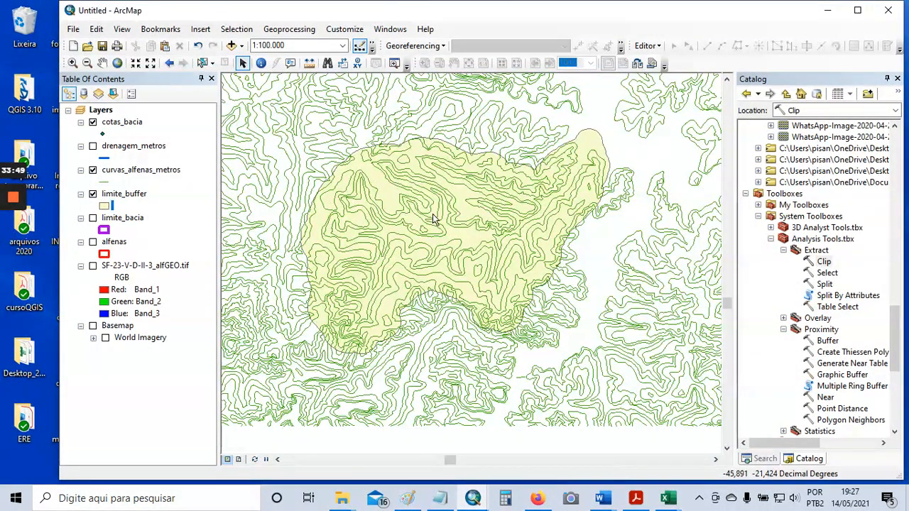
Return to the Clip window, move it clear of the buffer area, narrow the Table Of Contents, and run the clip
{"action": "scroll", "coordinate": [428, 210], "scroll_direction": "up", "scroll_amount": 2}
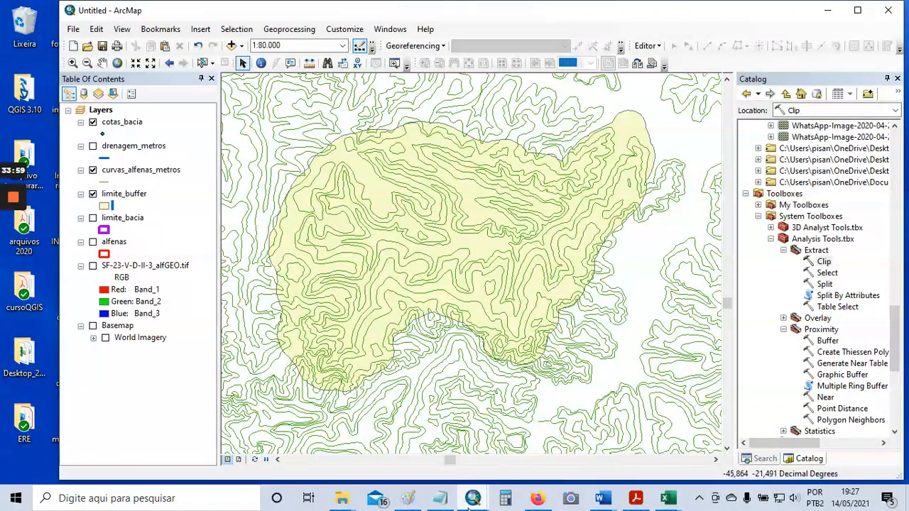
{"action": "mouse_move", "coordinate": [472, 499]}
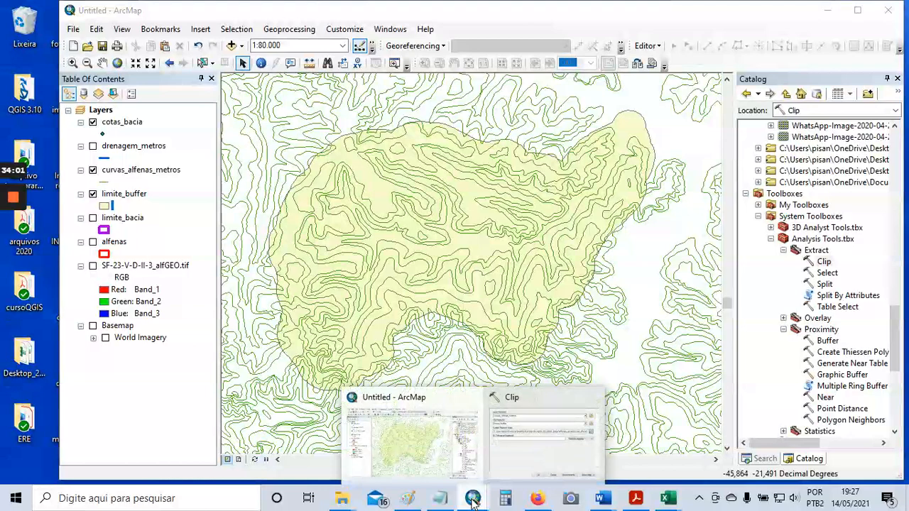
{"action": "left_click", "coordinate": [517, 458]}
{"action": "left_click_drag", "start_coordinate": [486, 118], "coordinate": [646, 130]}
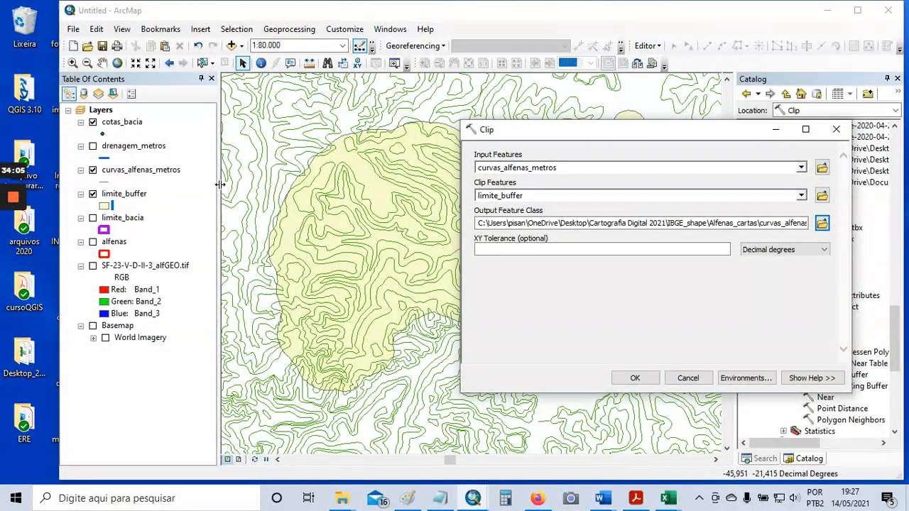
{"action": "left_click_drag", "start_coordinate": [220, 184], "coordinate": [197, 187]}
{"action": "left_click_drag", "start_coordinate": [385, 219], "coordinate": [286, 222]}
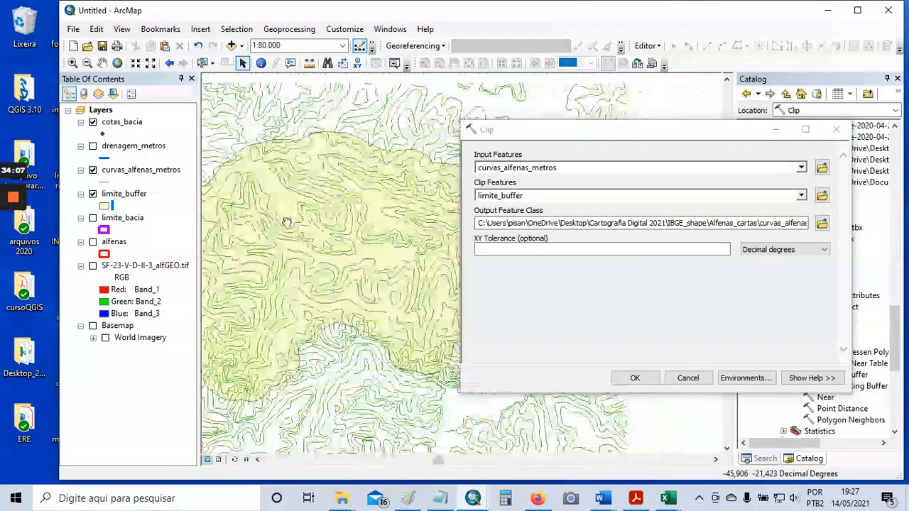
{"action": "scroll", "coordinate": [286, 222], "scroll_direction": "up", "scroll_amount": 1}
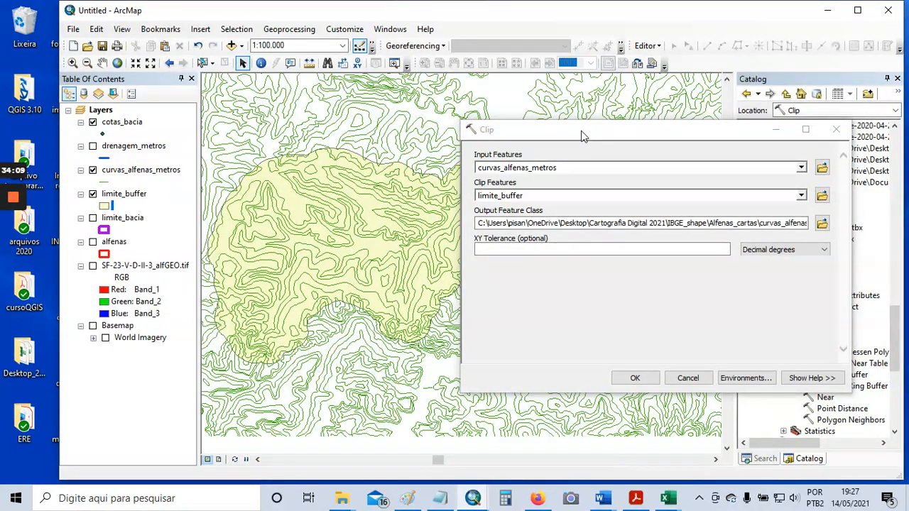
{"action": "left_click_drag", "start_coordinate": [582, 135], "coordinate": [625, 137]}
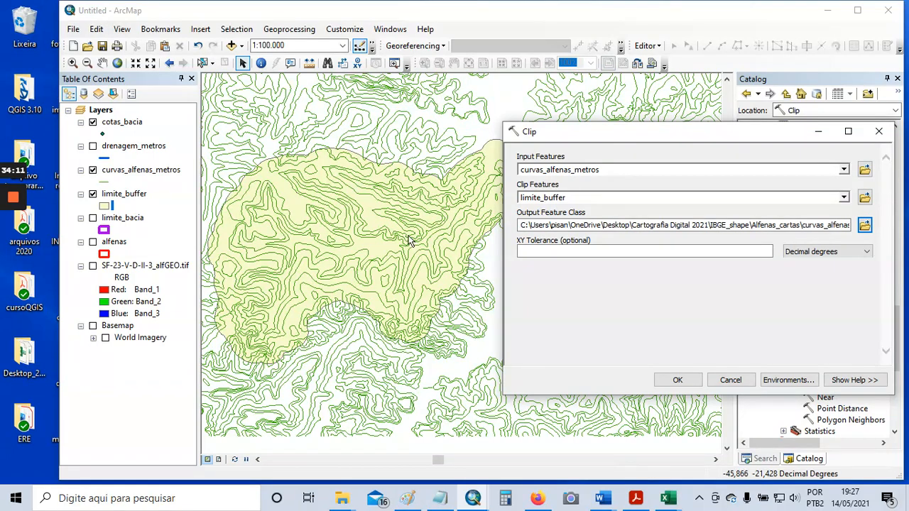
{"action": "scroll", "coordinate": [408, 241], "scroll_direction": "up", "scroll_amount": 1}
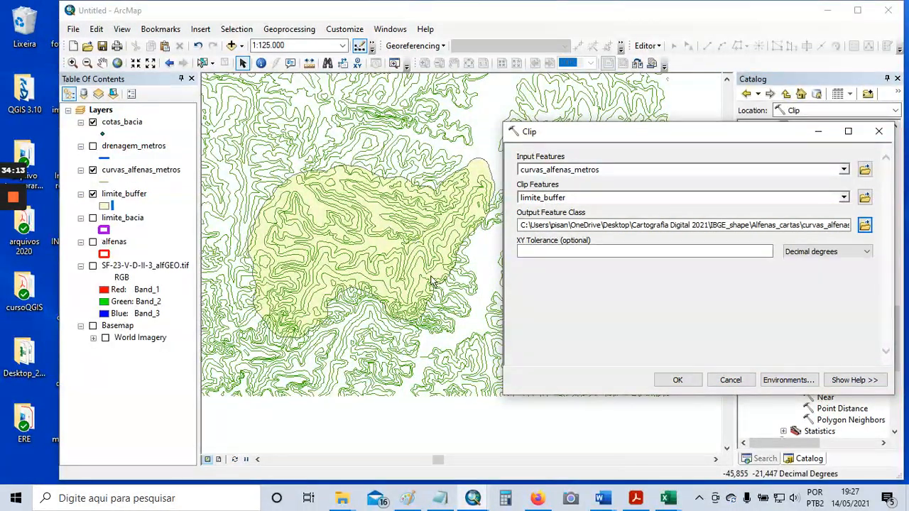
{"action": "left_click_drag", "start_coordinate": [433, 280], "coordinate": [405, 267]}
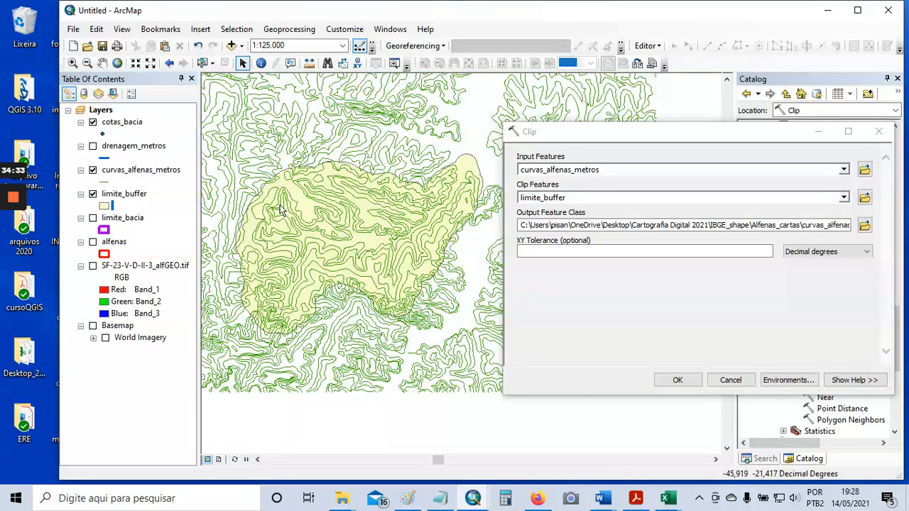
{"action": "left_click", "coordinate": [673, 381]}
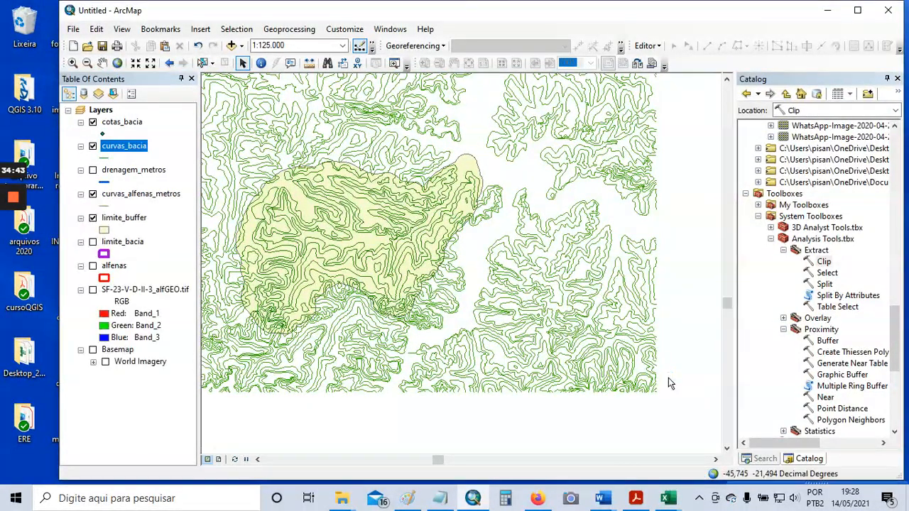
Turn off the curvas_alfenas_metros and limite_buffer layers and turn on drenagem_metros to show it with the clipped contours
{"action": "left_click_drag", "start_coordinate": [381, 216], "coordinate": [461, 239]}
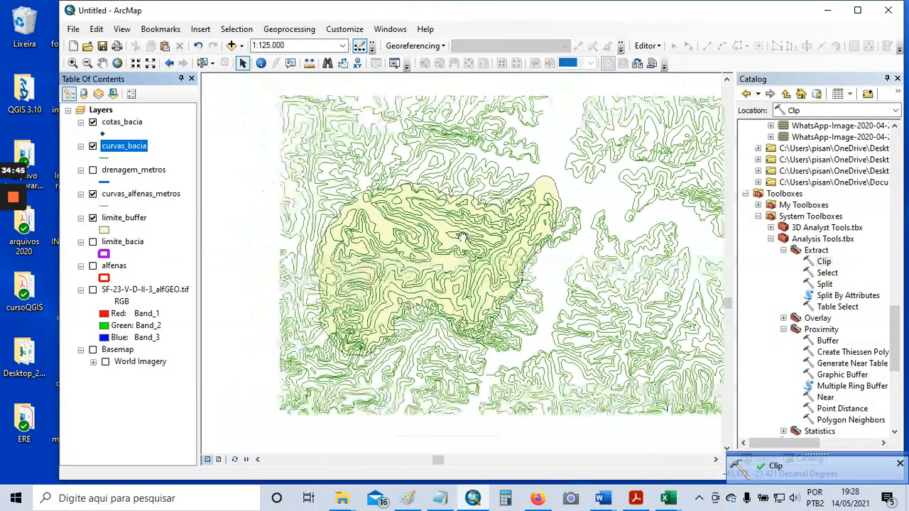
{"action": "left_click", "coordinate": [93, 218]}
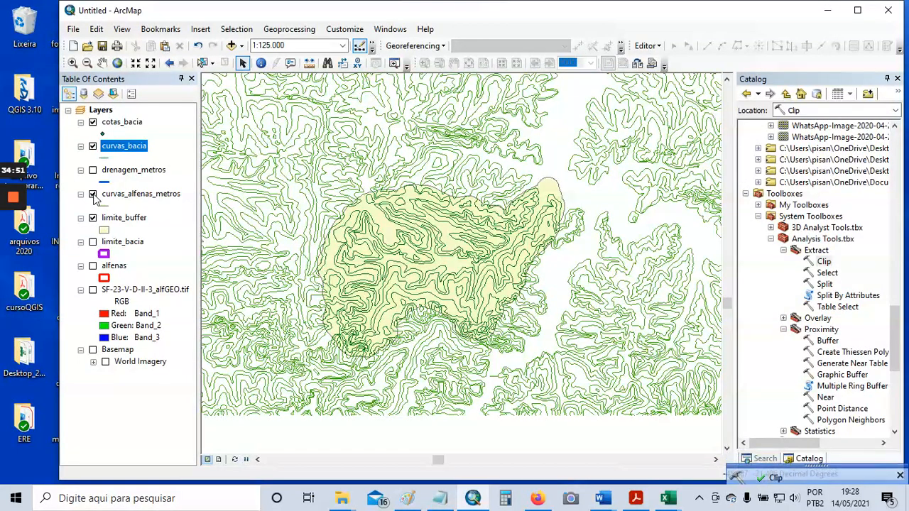
{"action": "left_click", "coordinate": [93, 194]}
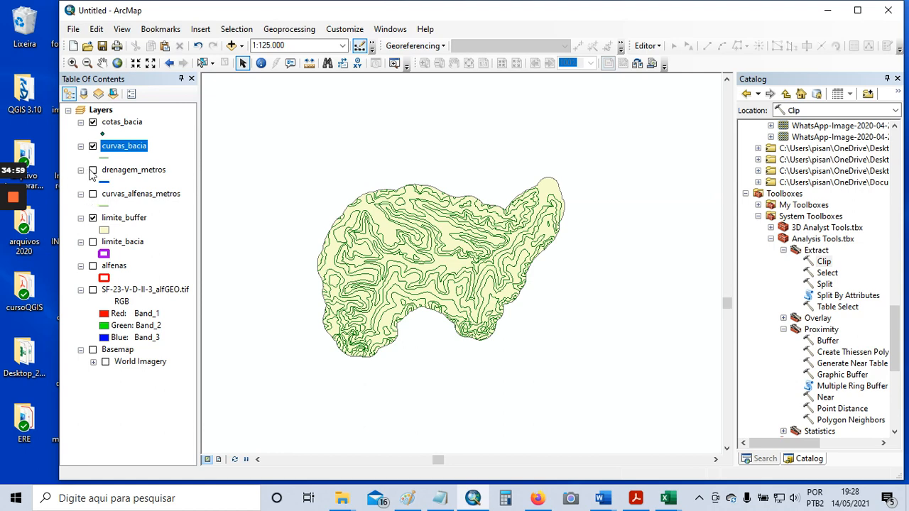
{"action": "left_click", "coordinate": [93, 171]}
{"action": "scroll", "coordinate": [422, 233], "scroll_direction": "down", "scroll_amount": 2}
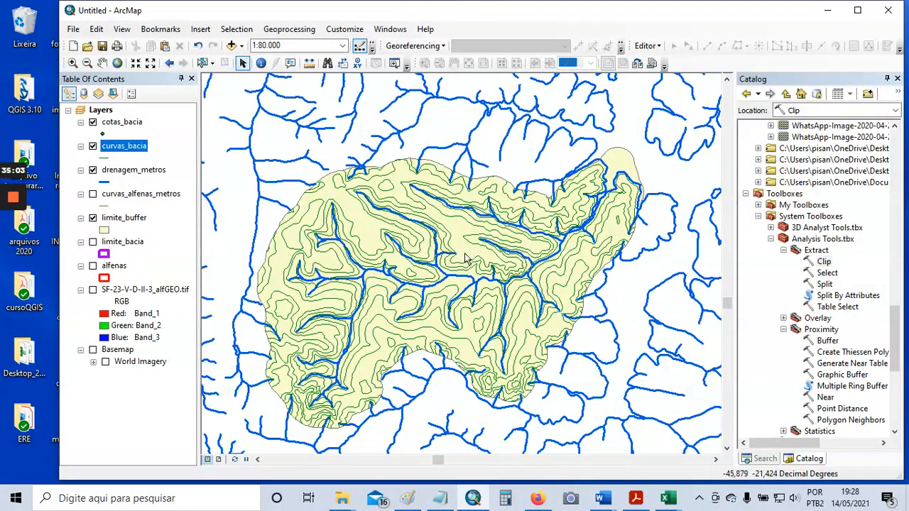
{"action": "left_click", "coordinate": [92, 218]}
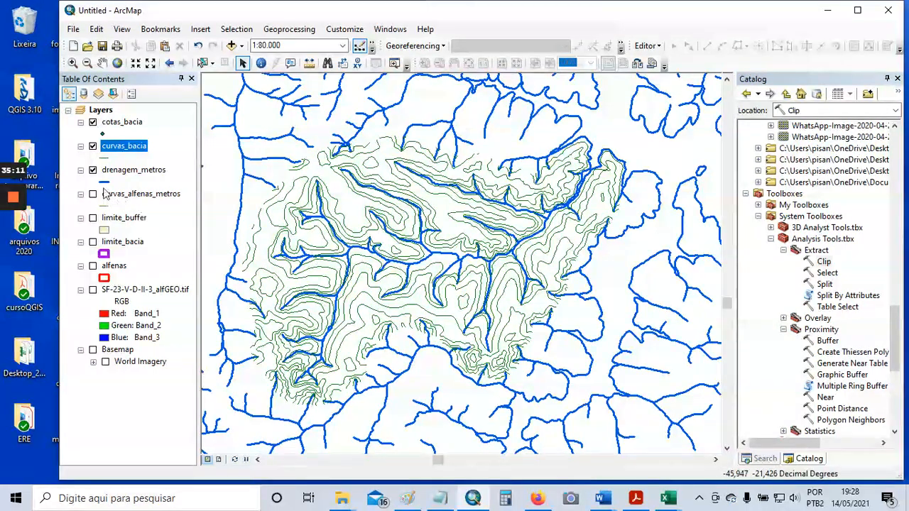
Change the line color of the curvas_bacia layer to black
{"action": "left_click", "coordinate": [103, 158]}
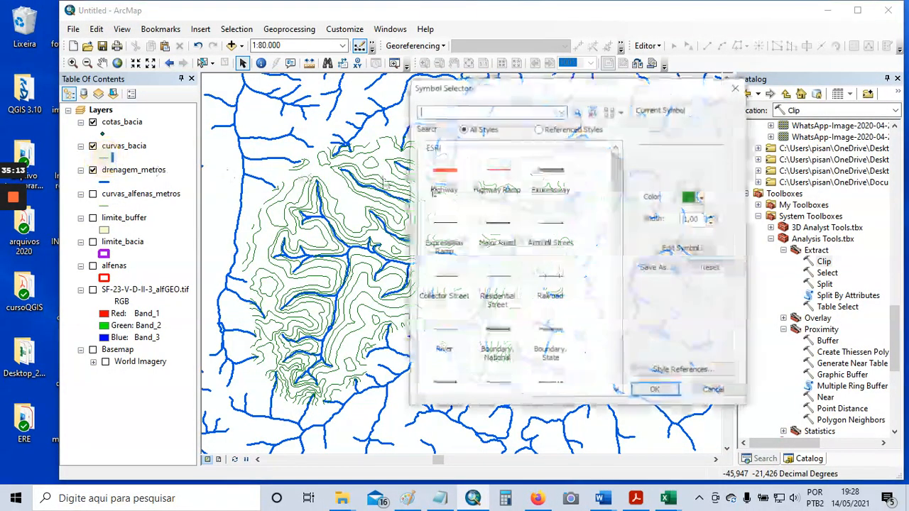
{"action": "left_click", "coordinate": [689, 199]}
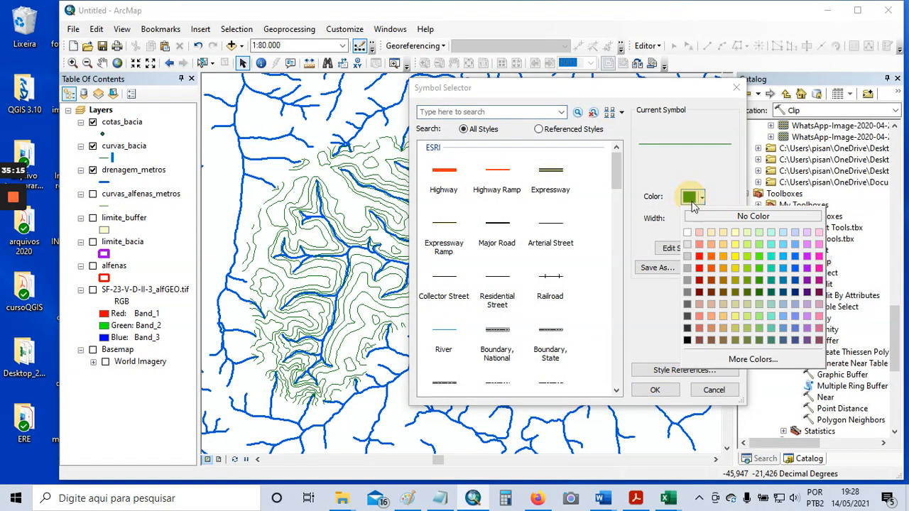
{"action": "left_click", "coordinate": [687, 340]}
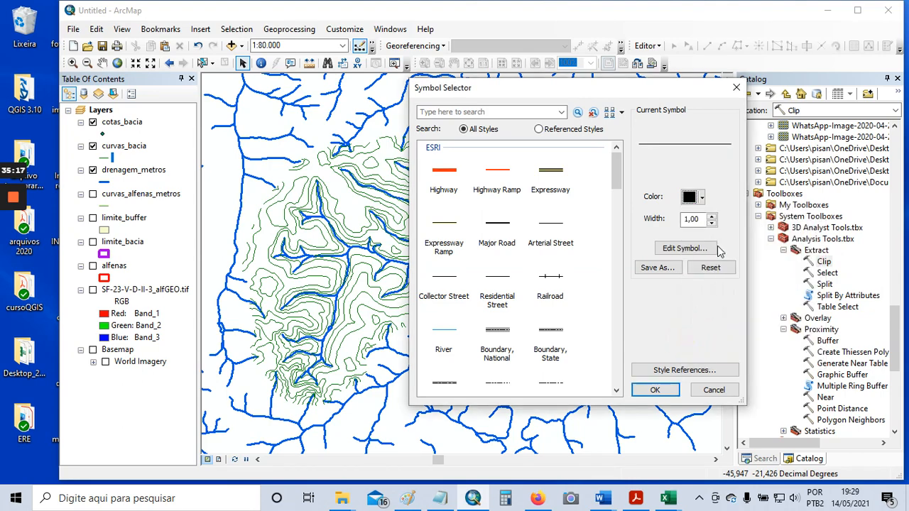
{"action": "left_click", "coordinate": [654, 390]}
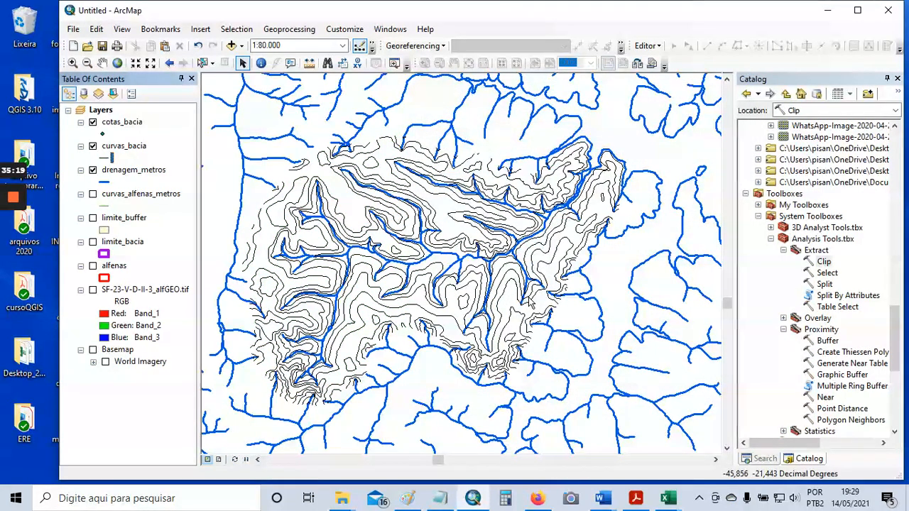
Turn on the limite_bacia layer to show the watershed boundary over the clipped contours and the drainage
{"action": "scroll", "coordinate": [531, 300], "scroll_direction": "down", "scroll_amount": 1}
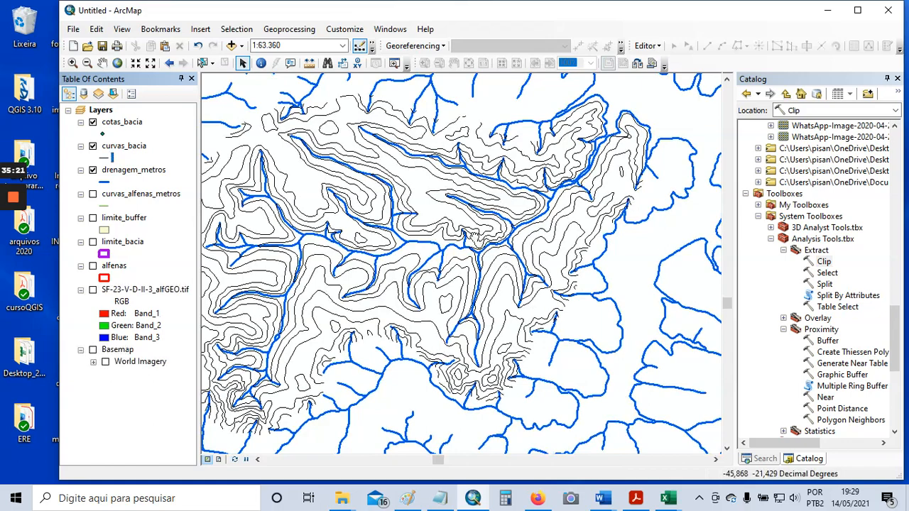
{"action": "scroll", "coordinate": [547, 248], "scroll_direction": "up", "scroll_amount": 1}
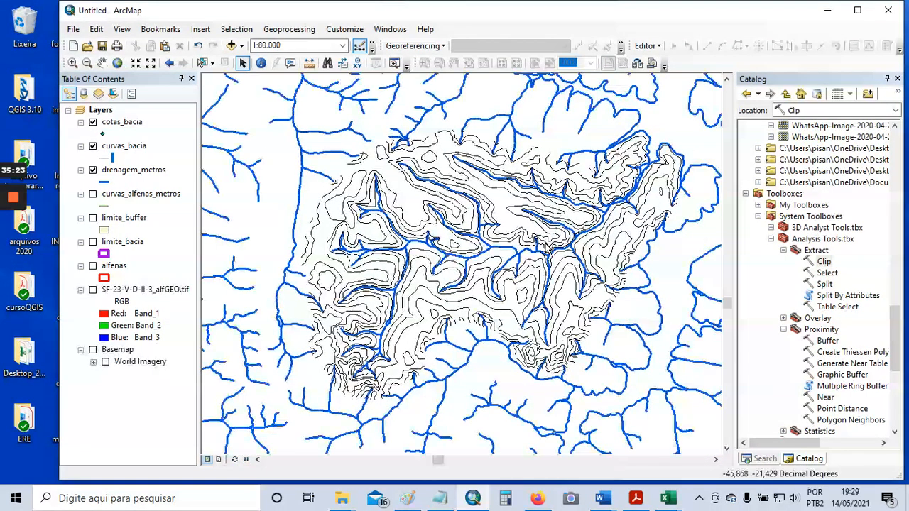
{"action": "left_click", "coordinate": [93, 243]}
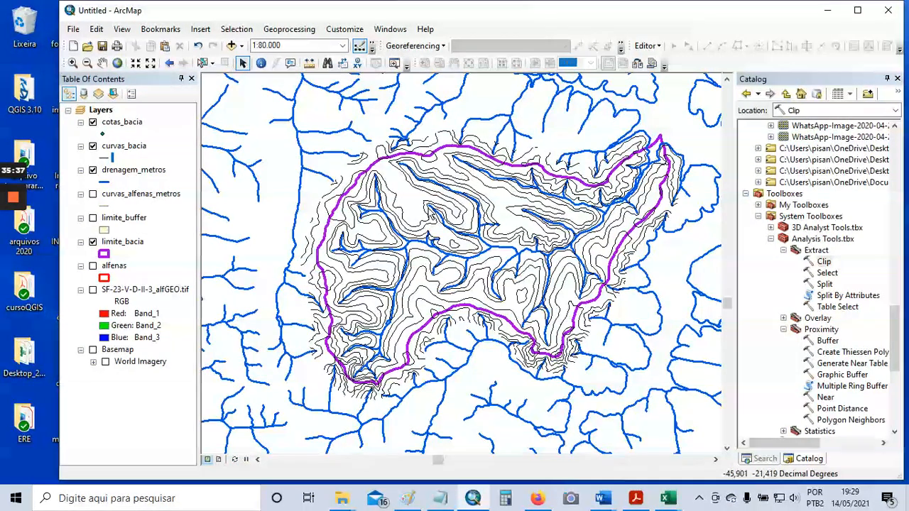
{"action": "scroll", "coordinate": [430, 212], "scroll_direction": "up", "scroll_amount": 1}
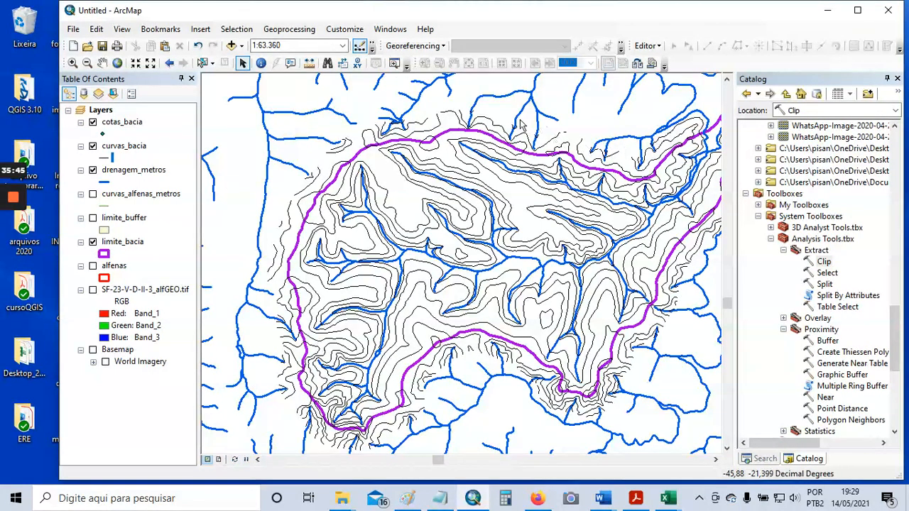
Briefly show the limite_buffer layer to compare it with the clipped contours, and hide it again
{"action": "left_click", "coordinate": [92, 218]}
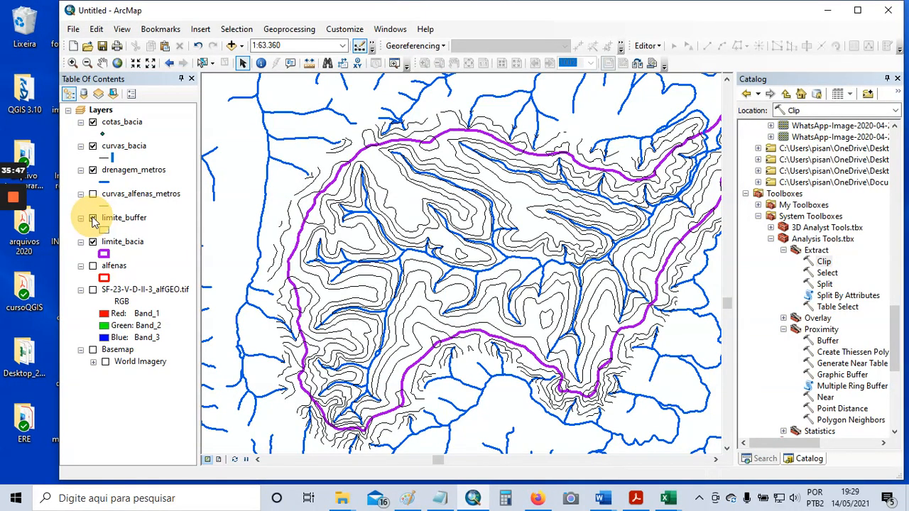
{"action": "left_click", "coordinate": [92, 217]}
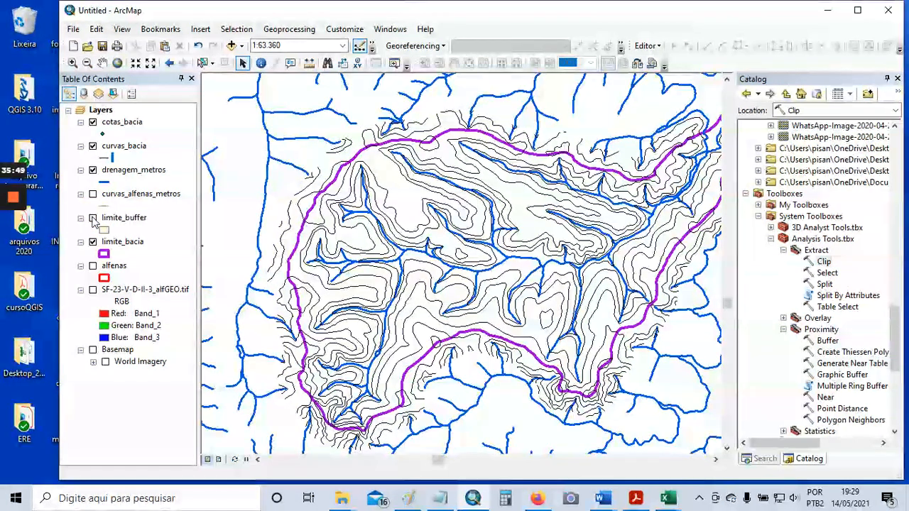
{"action": "left_click", "coordinate": [93, 218]}
{"action": "left_click", "coordinate": [92, 217]}
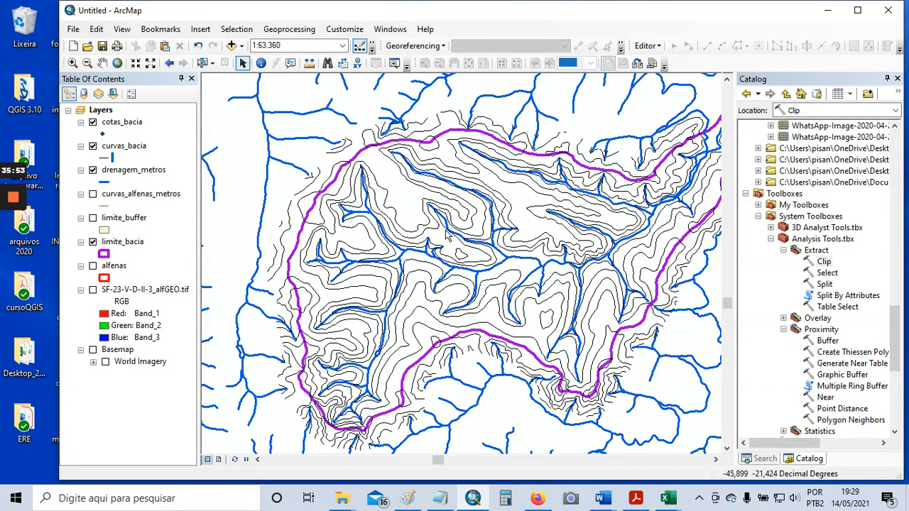
{"action": "scroll", "coordinate": [446, 234], "scroll_direction": "down", "scroll_amount": 1}
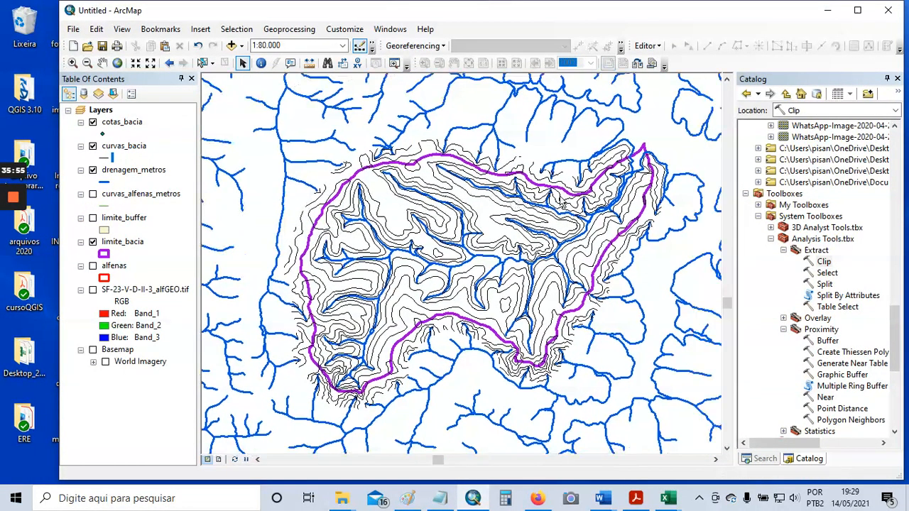
Close the Catalog and Search windows to enlarge the map view around the watershed
{"action": "left_click", "coordinate": [897, 79]}
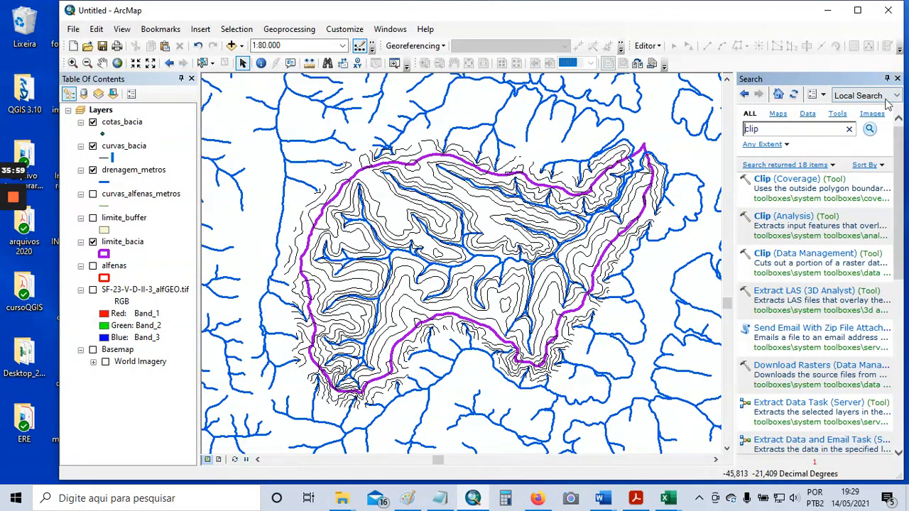
{"action": "left_click", "coordinate": [897, 78]}
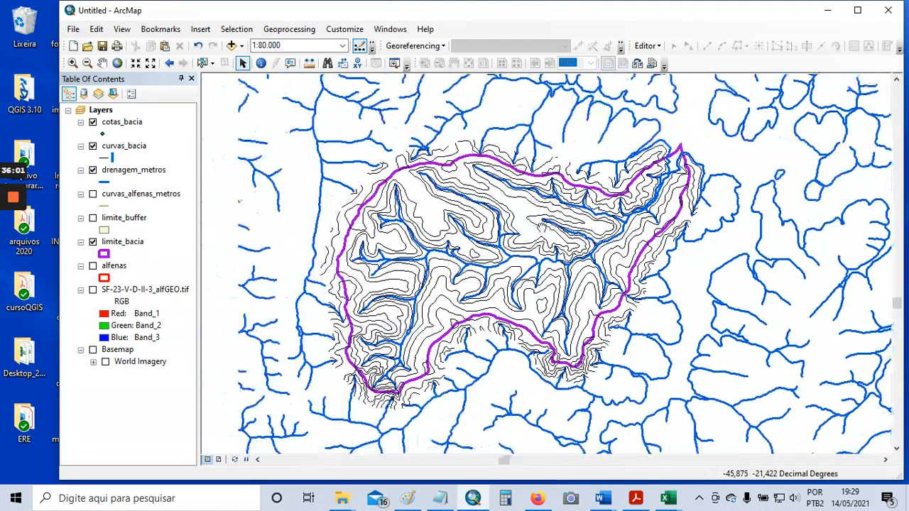
{"action": "scroll", "coordinate": [525, 227], "scroll_direction": "down", "scroll_amount": 1}
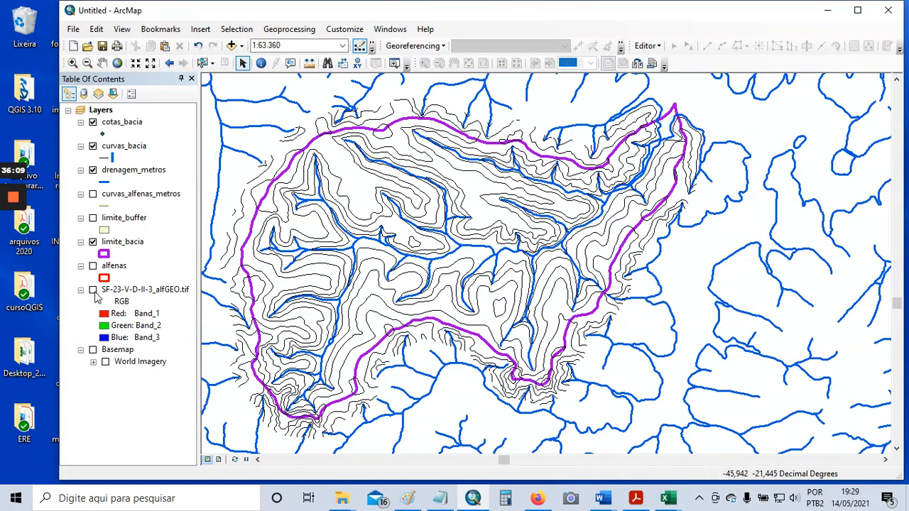
Display the SF-23-V-D-II-3_alfGEO.tif chart beneath the vector layers to examine the watershed and its surroundings, and hide it again
{"action": "left_click", "coordinate": [93, 289]}
{"action": "scroll", "coordinate": [359, 239], "scroll_direction": "up", "scroll_amount": 1}
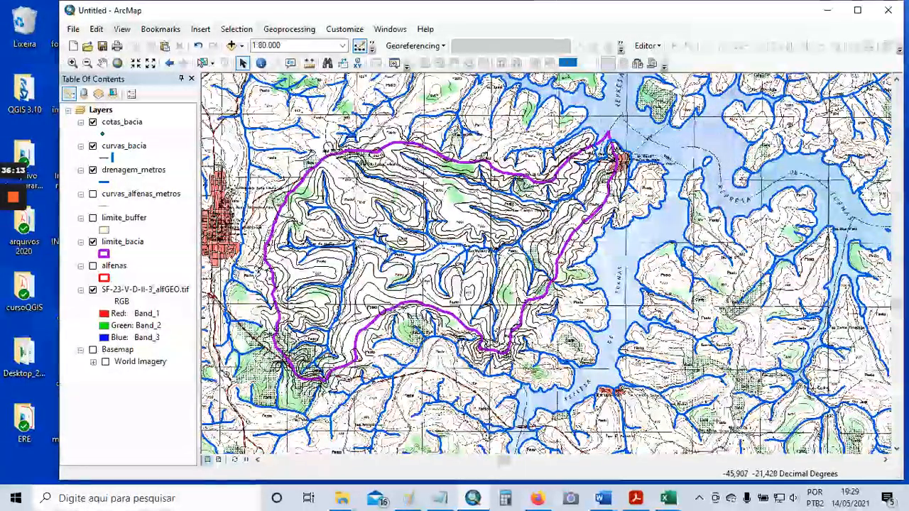
{"action": "left_click_drag", "start_coordinate": [410, 249], "coordinate": [446, 246]}
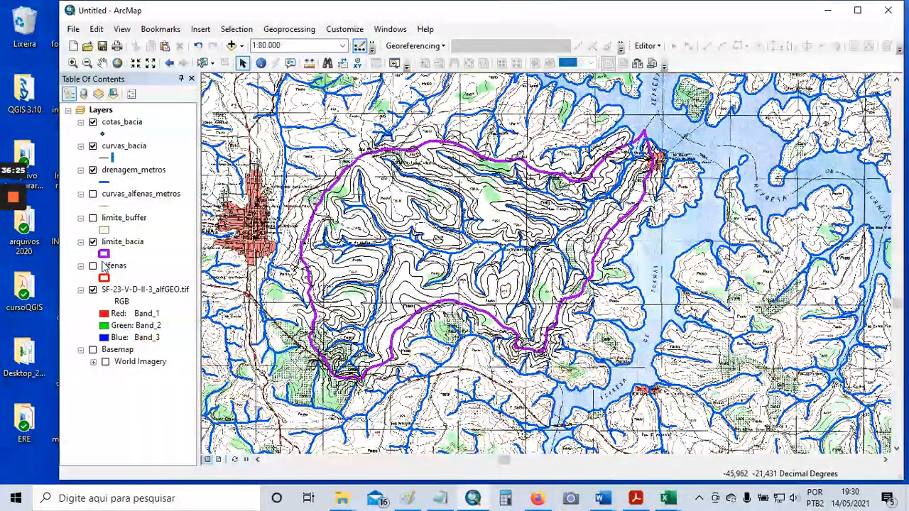
{"action": "left_click", "coordinate": [93, 290]}
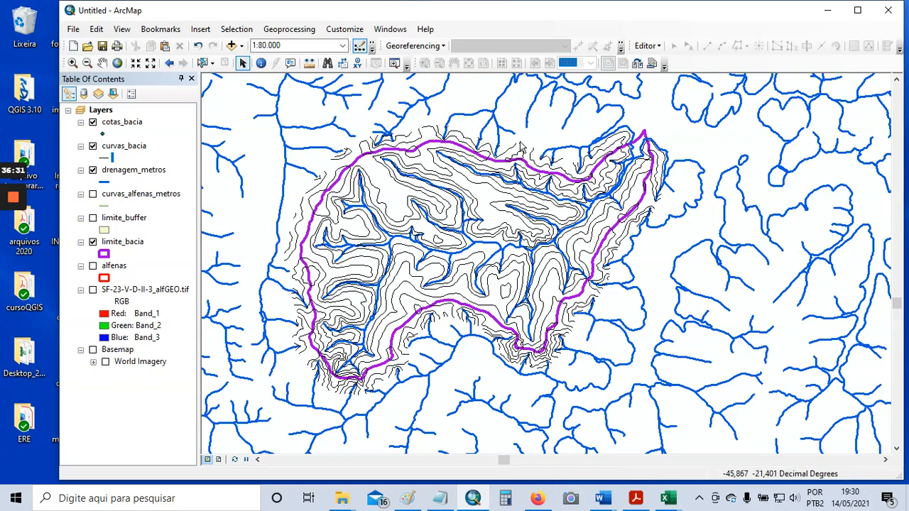
{"action": "scroll", "coordinate": [536, 257], "scroll_direction": "down", "scroll_amount": 1}
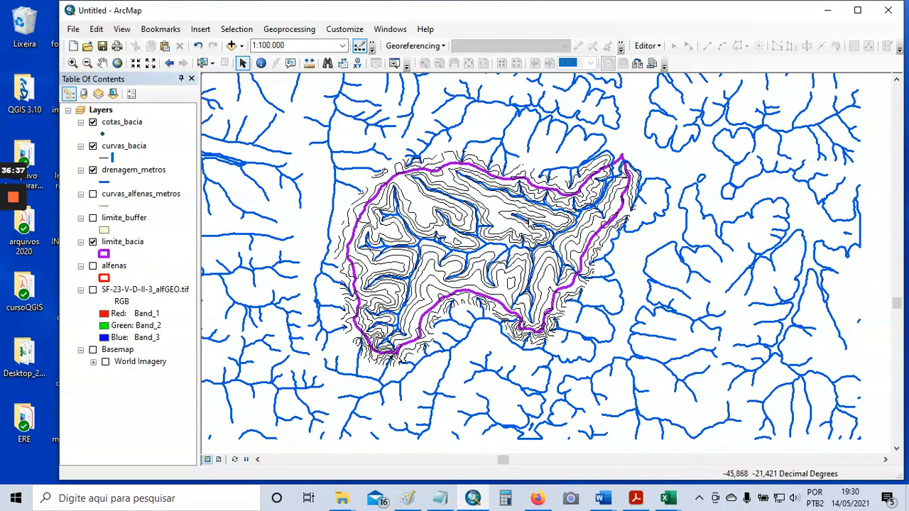
{"action": "scroll", "coordinate": [546, 214], "scroll_direction": "up", "scroll_amount": 1}
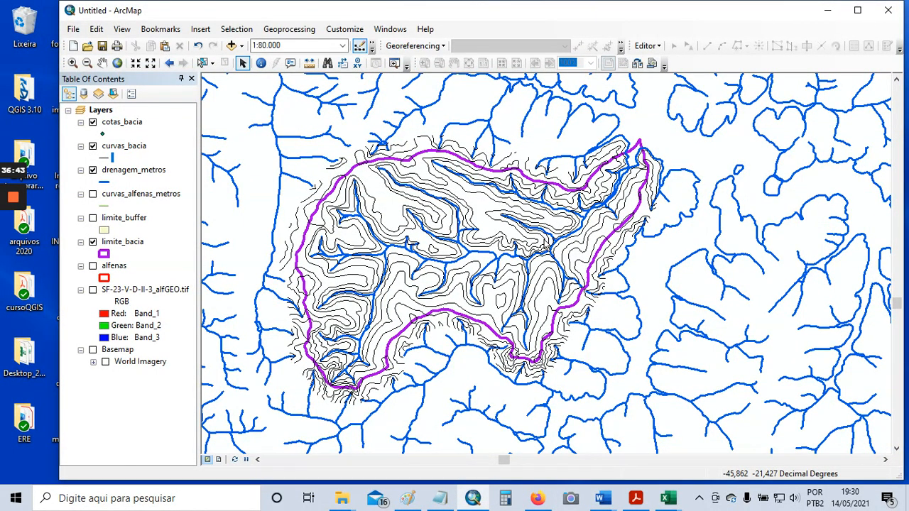
Reopen the tool search and start Clip (Analysis) with drenagem_metros as the input features and limite_bacia as the clip features
{"action": "left_click", "coordinate": [371, 48]}
{"action": "left_click", "coordinate": [342, 64]}
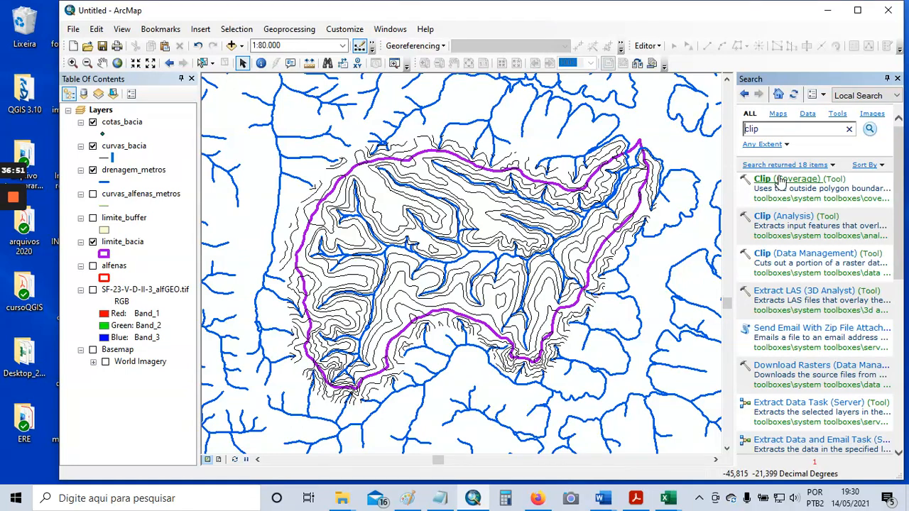
{"action": "left_click", "coordinate": [791, 217]}
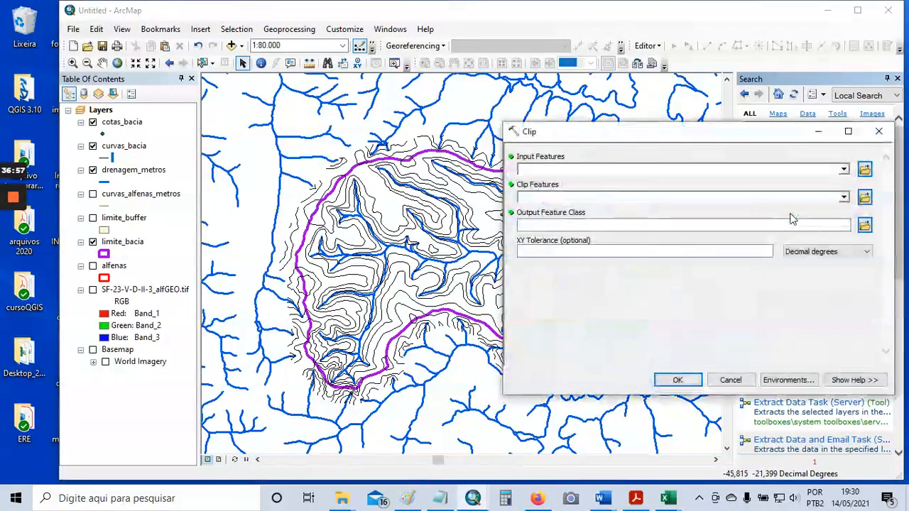
{"action": "left_click", "coordinate": [843, 170]}
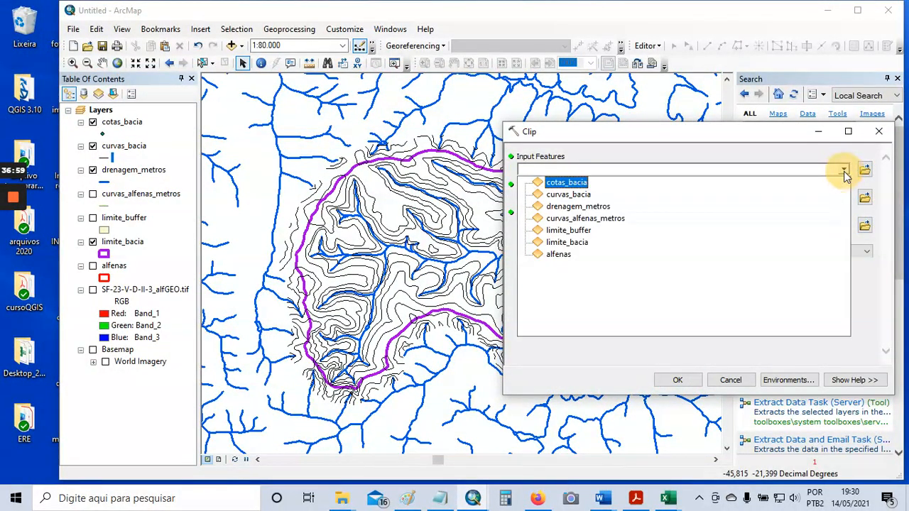
{"action": "scroll", "coordinate": [384, 251], "scroll_direction": "up", "scroll_amount": 2}
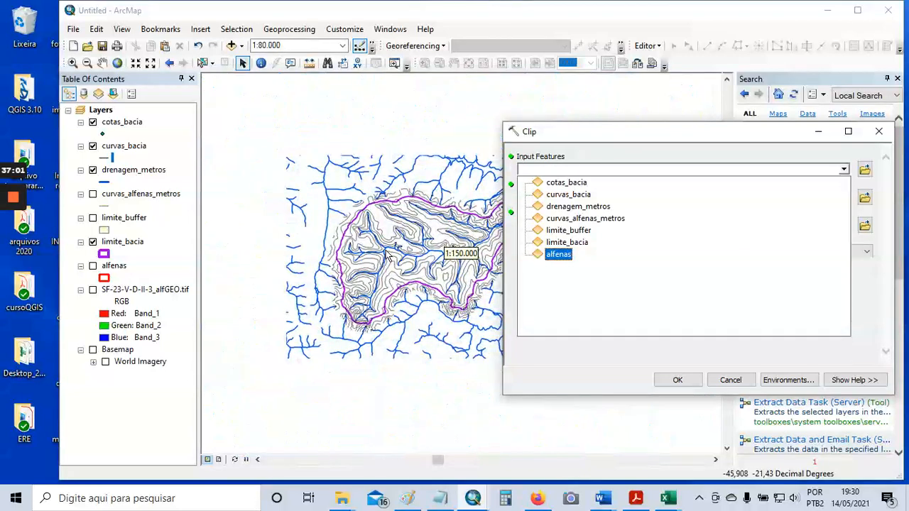
{"action": "left_click_drag", "start_coordinate": [426, 252], "coordinate": [373, 226]}
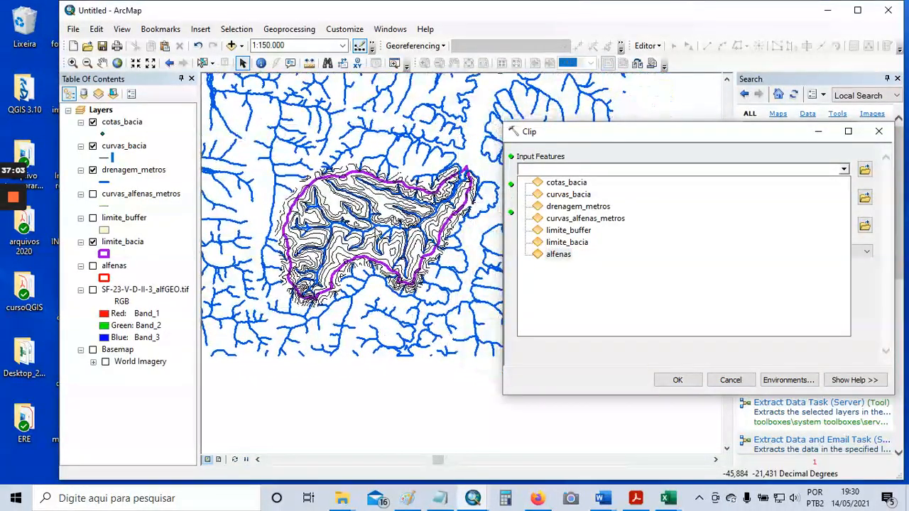
{"action": "left_click", "coordinate": [598, 207]}
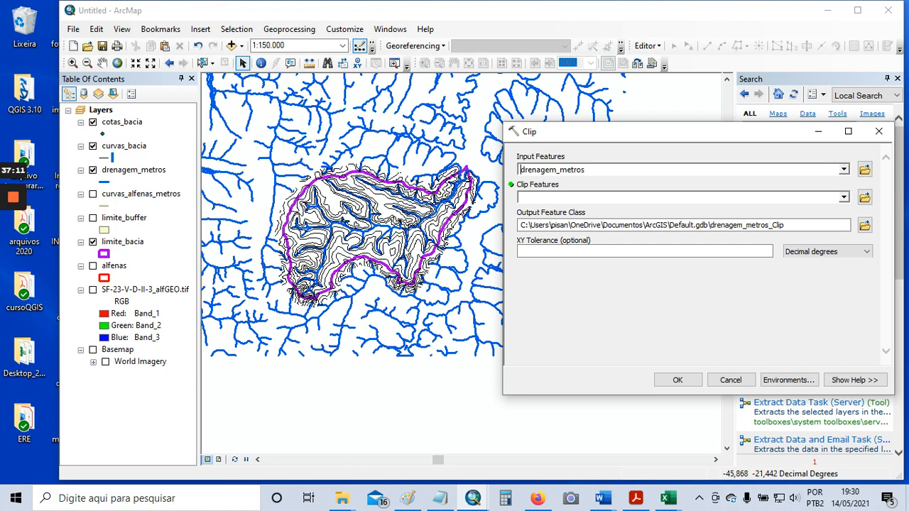
{"action": "left_click", "coordinate": [843, 198]}
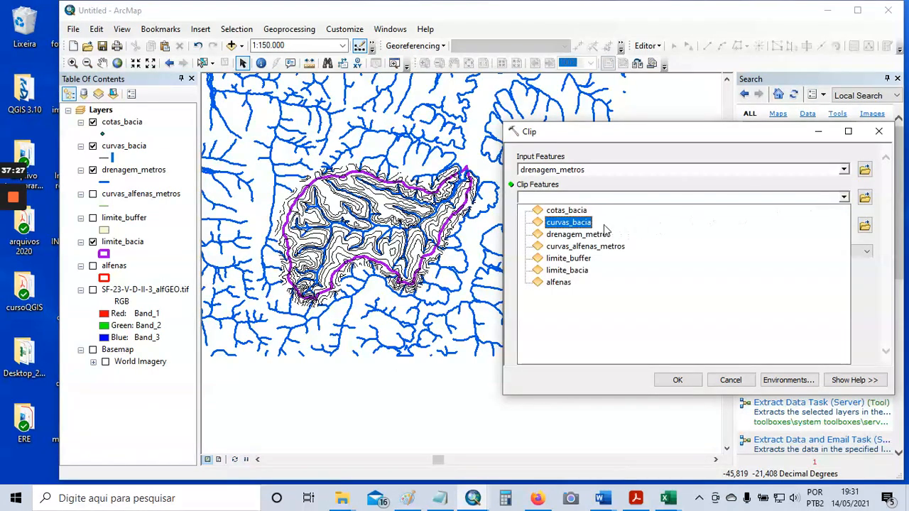
{"action": "left_click", "coordinate": [582, 270]}
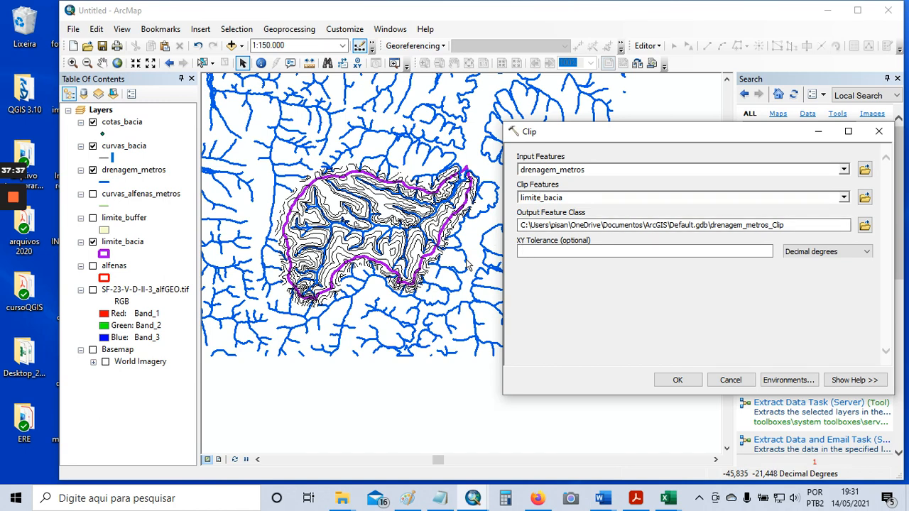
Save the clip output as drenagem_bacia in the curvas_alfenas folder and run the clip
{"action": "left_click", "coordinate": [864, 226]}
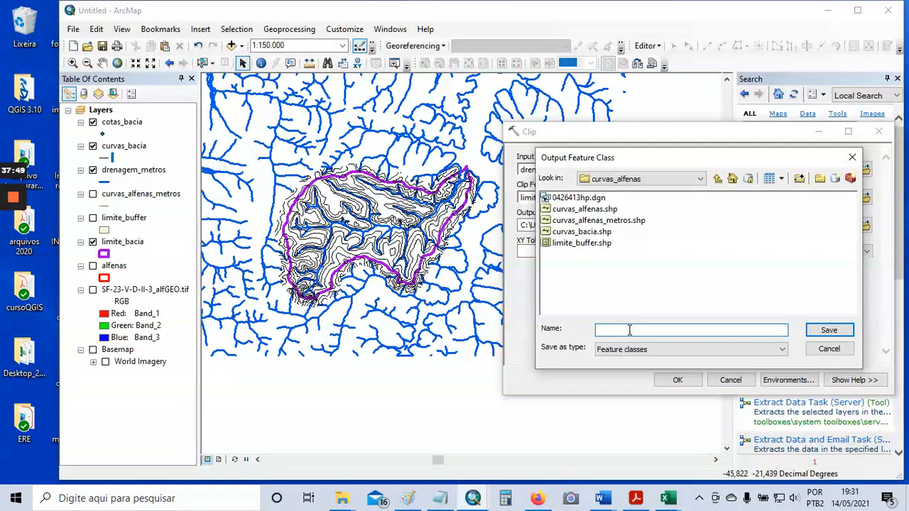
{"action": "type", "text": "drenag"}
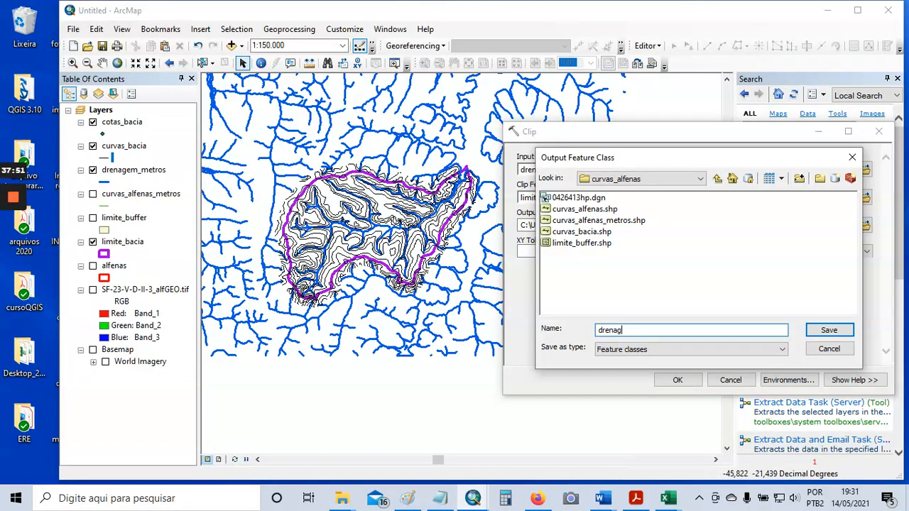
{"action": "type", "text": "em_bacia"}
{"action": "left_click", "coordinate": [828, 331]}
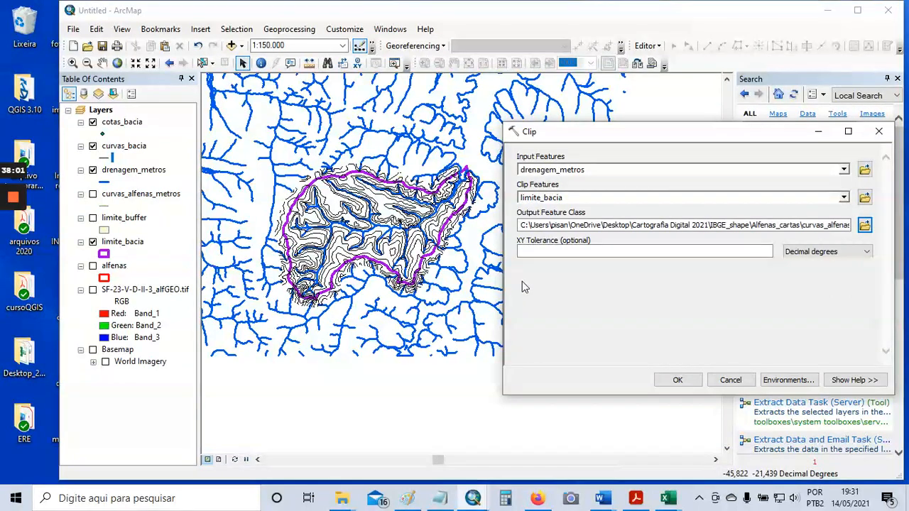
{"action": "left_click", "coordinate": [678, 381]}
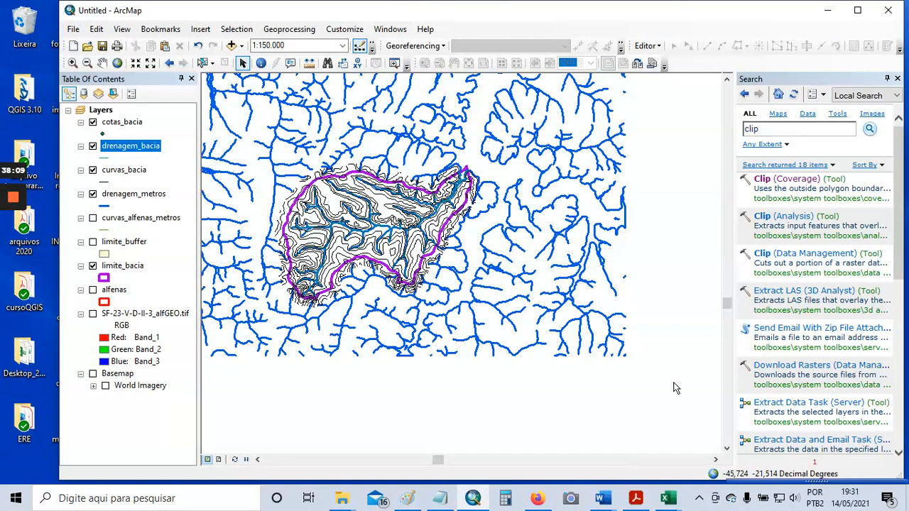
Turn off the curvas_bacia and drenagem_metros layers to view only the clipped drainage inside the watershed boundary
{"action": "left_click", "coordinate": [92, 170]}
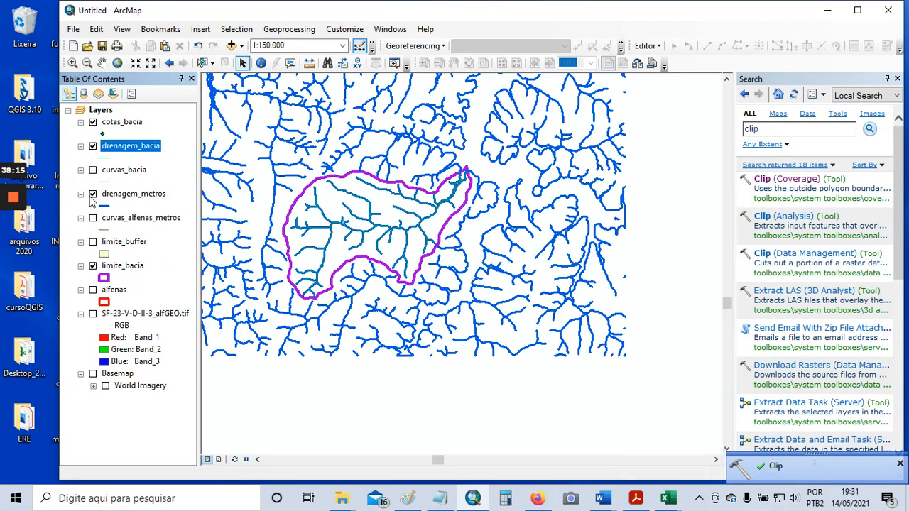
{"action": "left_click", "coordinate": [93, 196], "text": "ctrl"}
{"action": "left_click", "coordinate": [92, 194]}
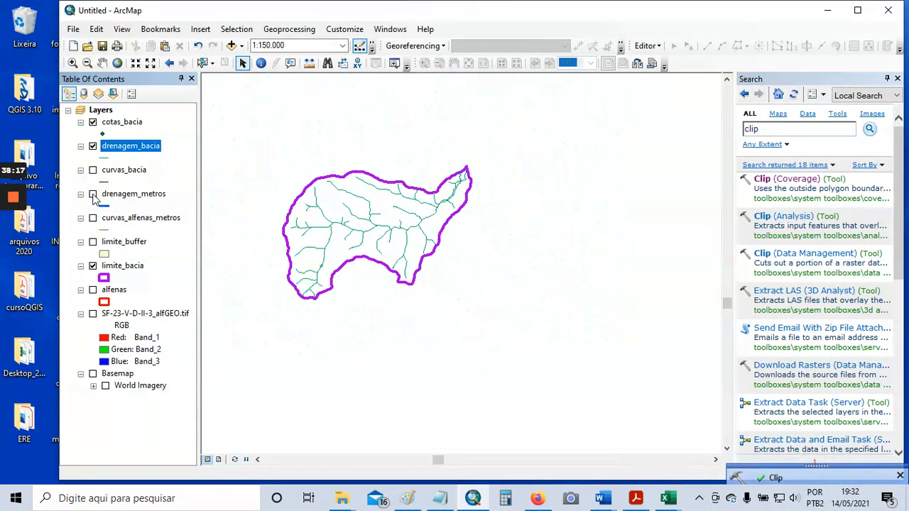
{"action": "scroll", "coordinate": [364, 220], "scroll_direction": "up", "scroll_amount": 1}
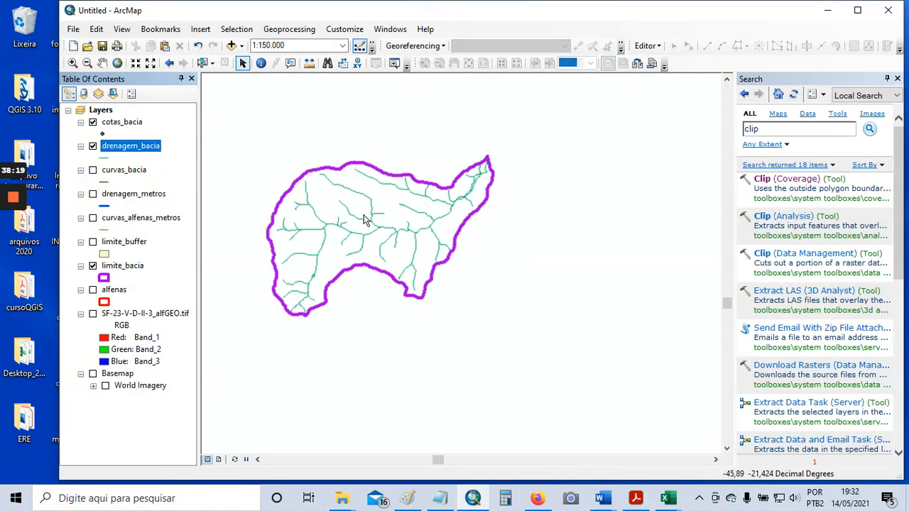
{"action": "scroll", "coordinate": [403, 220], "scroll_direction": "up", "scroll_amount": 1}
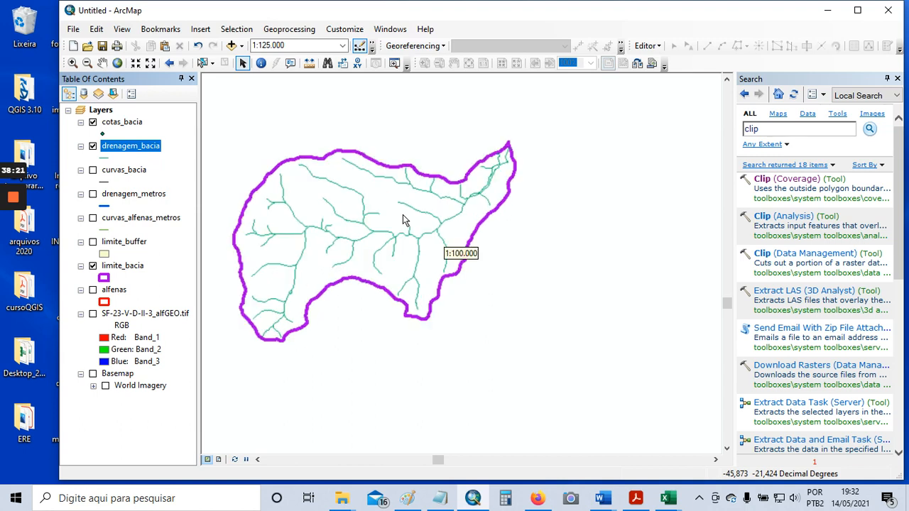
{"action": "left_click_drag", "start_coordinate": [405, 216], "coordinate": [468, 220]}
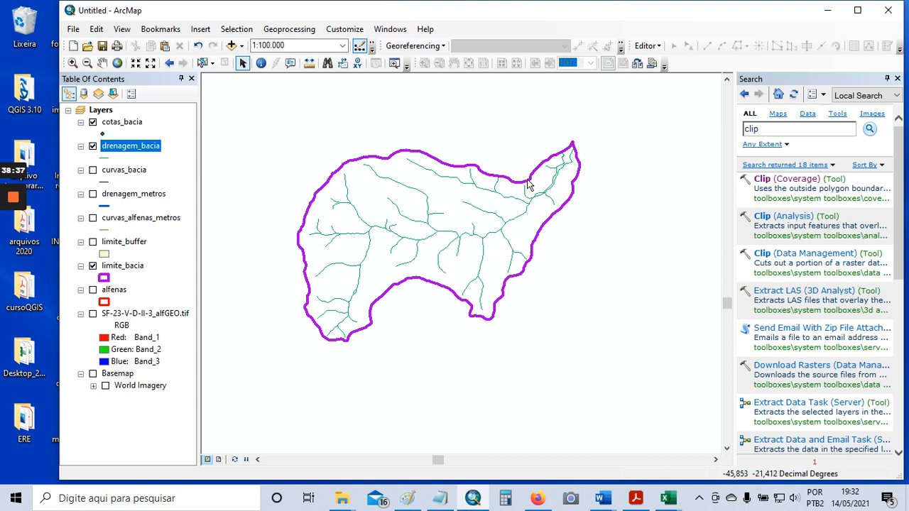
Restyle the drenagem_bacia layer with a blue line symbol of width 2
{"action": "left_click", "coordinate": [103, 158]}
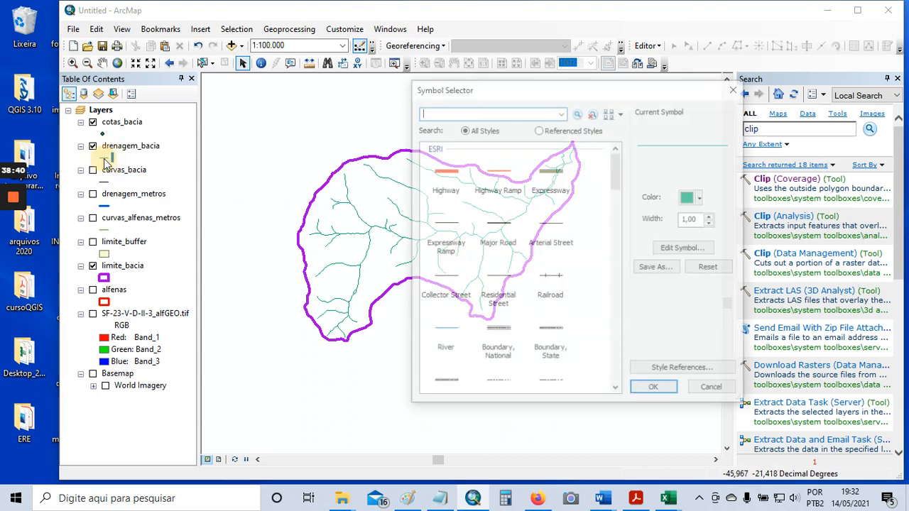
{"action": "left_click", "coordinate": [690, 198]}
{"action": "left_click", "coordinate": [795, 256]}
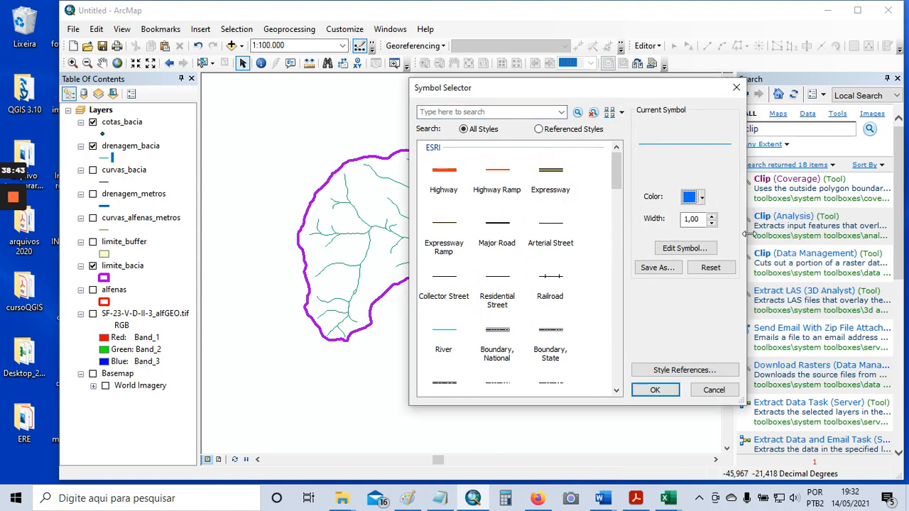
{"action": "left_click", "coordinate": [712, 216]}
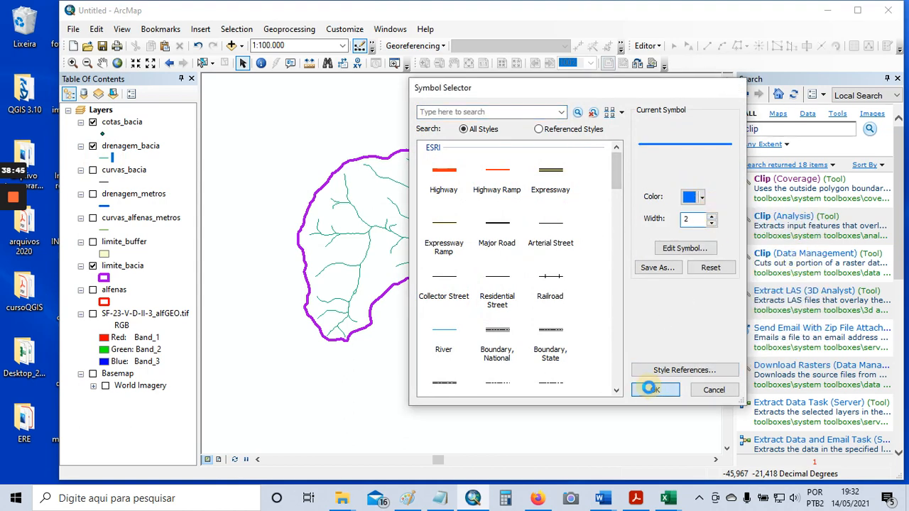
{"action": "left_click", "coordinate": [654, 390]}
Display the SF-23-V-D-II-3_alfGEO.tif chart beneath the clipped drainage and compare the streams with the charted terrain
{"action": "scroll", "coordinate": [483, 244], "scroll_direction": "down", "scroll_amount": 2}
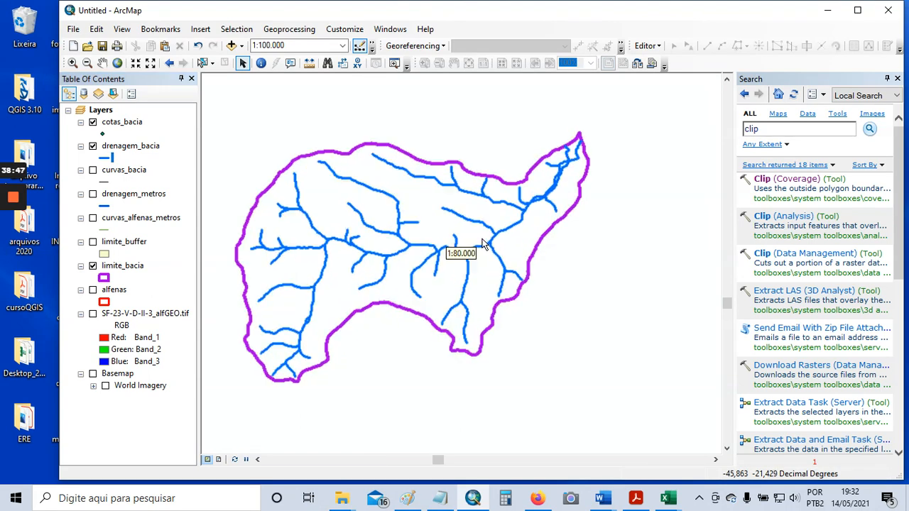
{"action": "left_click_drag", "start_coordinate": [473, 236], "coordinate": [523, 232]}
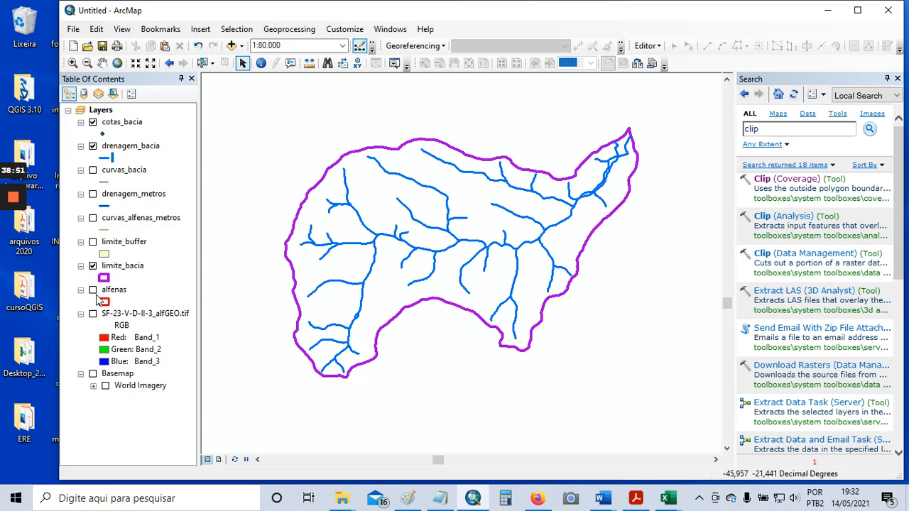
{"action": "left_click", "coordinate": [92, 314]}
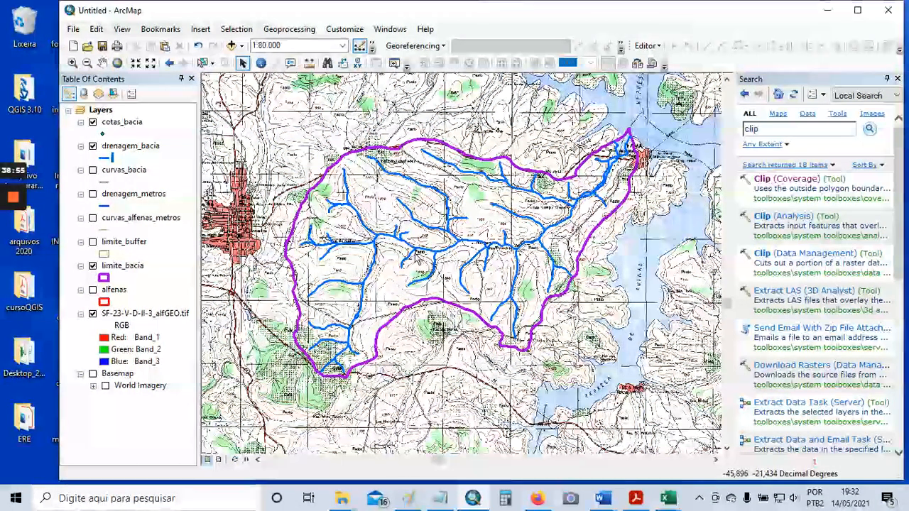
{"action": "scroll", "coordinate": [397, 250], "scroll_direction": "down", "scroll_amount": 2}
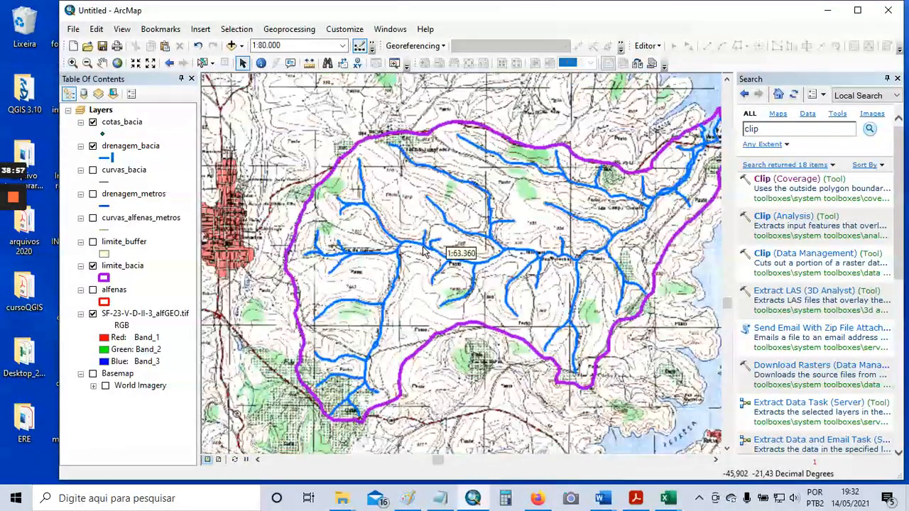
{"action": "scroll", "coordinate": [424, 251], "scroll_direction": "up", "scroll_amount": 3}
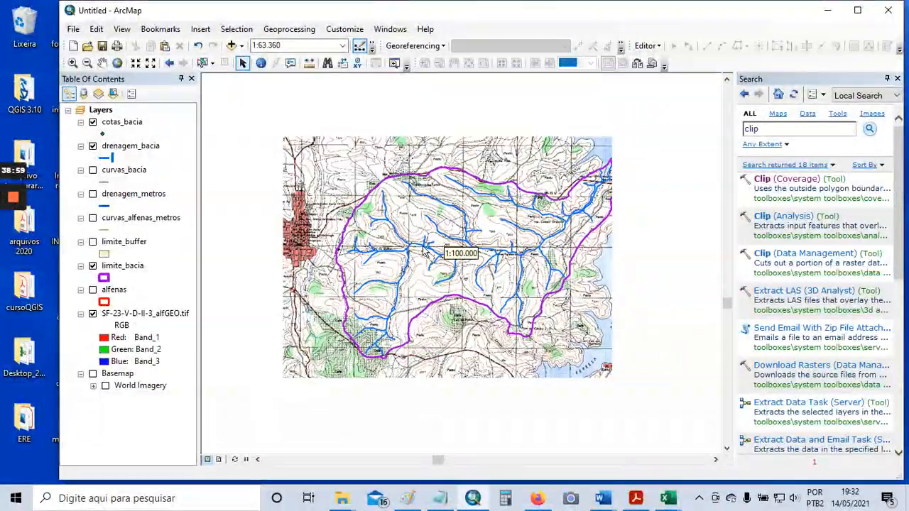
{"action": "left_click_drag", "start_coordinate": [561, 220], "coordinate": [487, 210]}
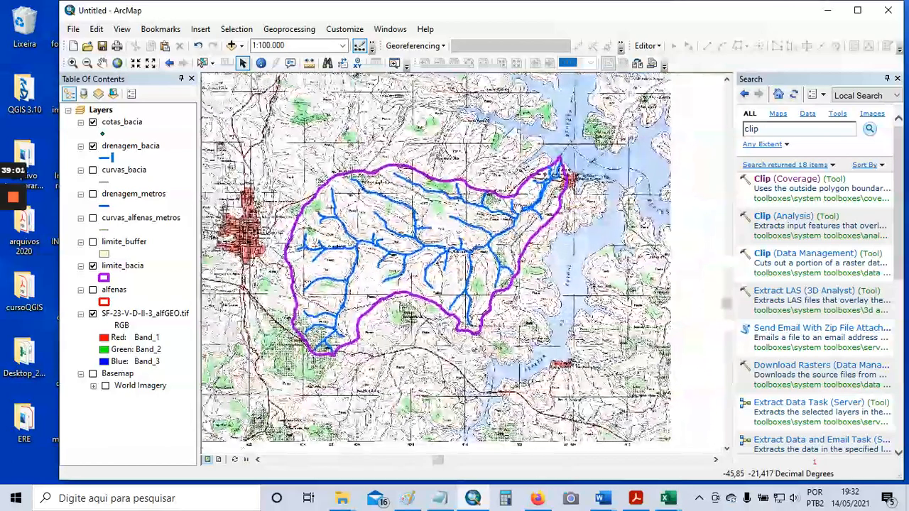
Close the tool search to enlarge the map and examine the watershed and its surroundings on the chart
{"action": "left_click", "coordinate": [898, 80]}
{"action": "scroll", "coordinate": [408, 275], "scroll_direction": "down", "scroll_amount": 1}
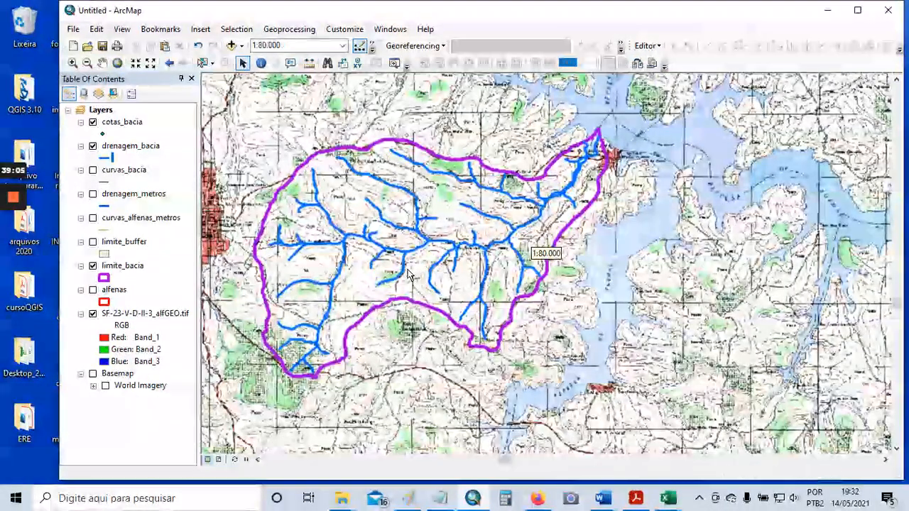
{"action": "left_click_drag", "start_coordinate": [408, 276], "coordinate": [546, 302]}
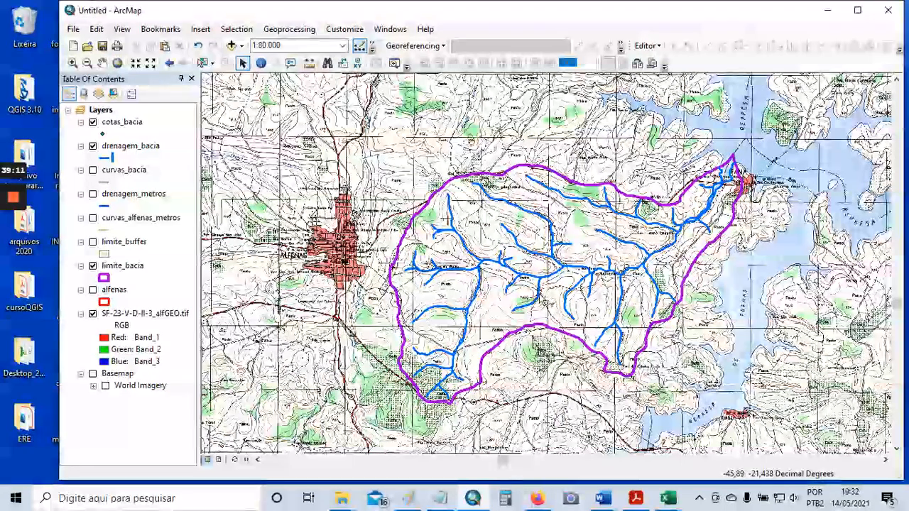
{"action": "left_click_drag", "start_coordinate": [547, 302], "coordinate": [514, 292]}
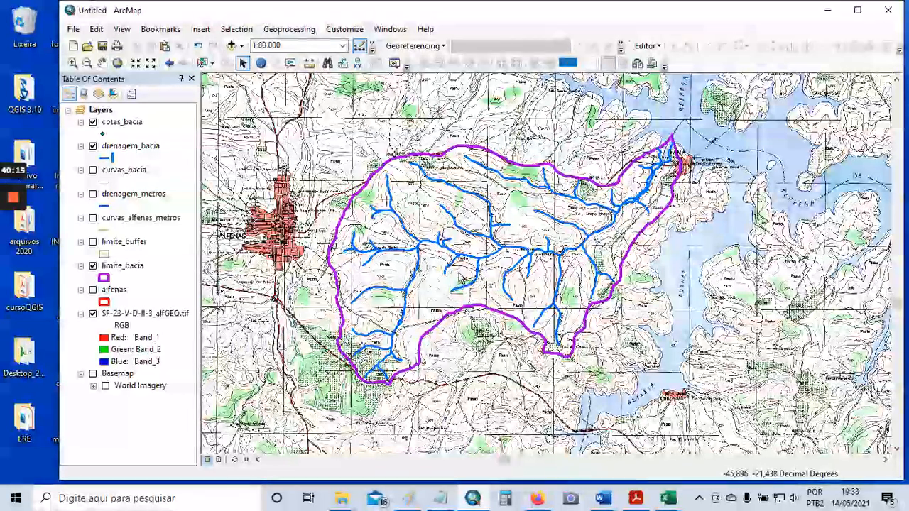
{"action": "scroll", "coordinate": [459, 279], "scroll_direction": "up", "scroll_amount": 2}
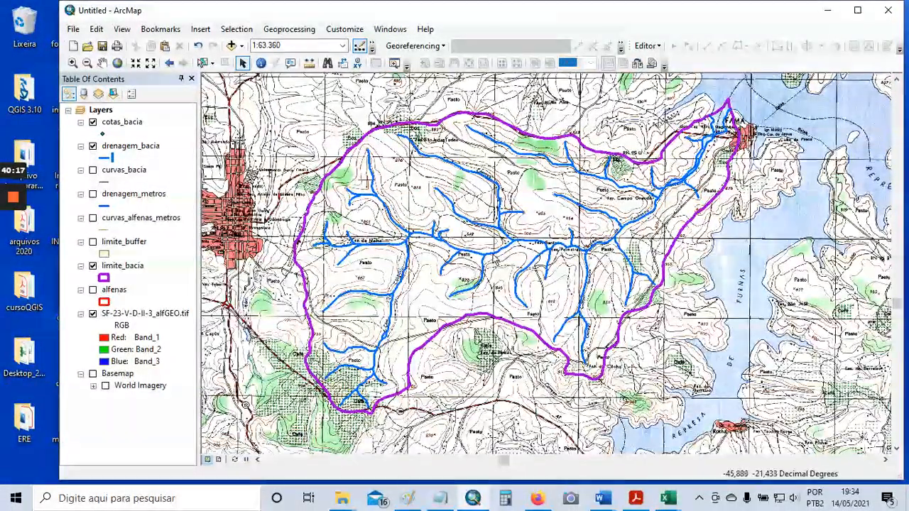
{"action": "scroll", "coordinate": [503, 250], "scroll_direction": "up", "scroll_amount": 1}
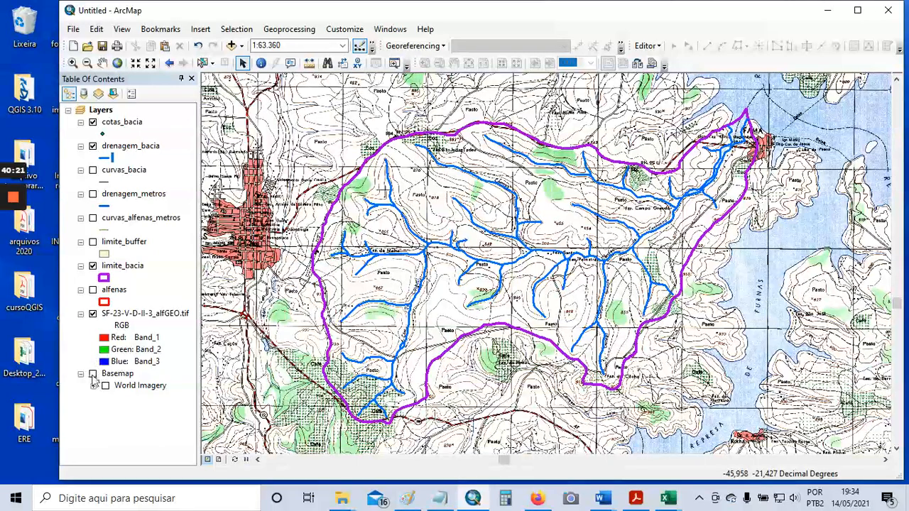
Turn on the Basemap group with World Imagery and hide the SF-23-V-D-II-3_alfGEO.tif chart to show the drainage over satellite imagery
{"action": "left_click", "coordinate": [92, 374]}
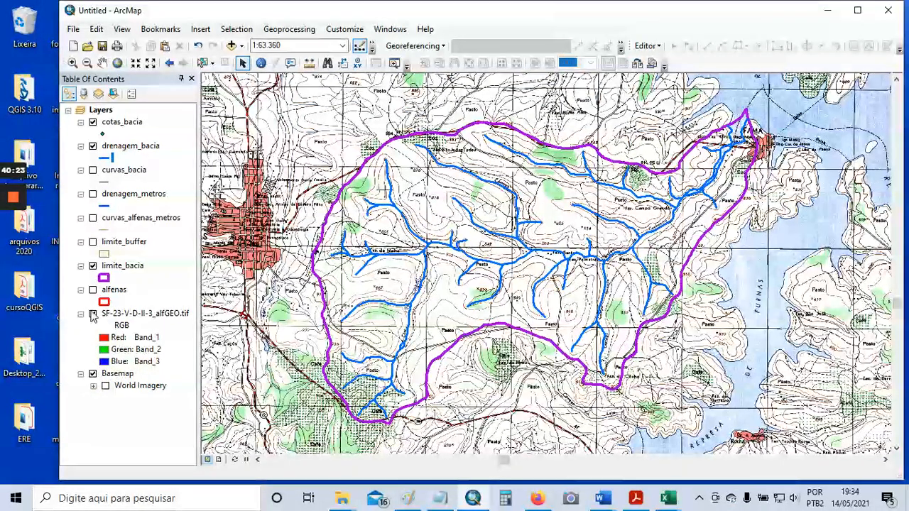
{"action": "left_click", "coordinate": [105, 385]}
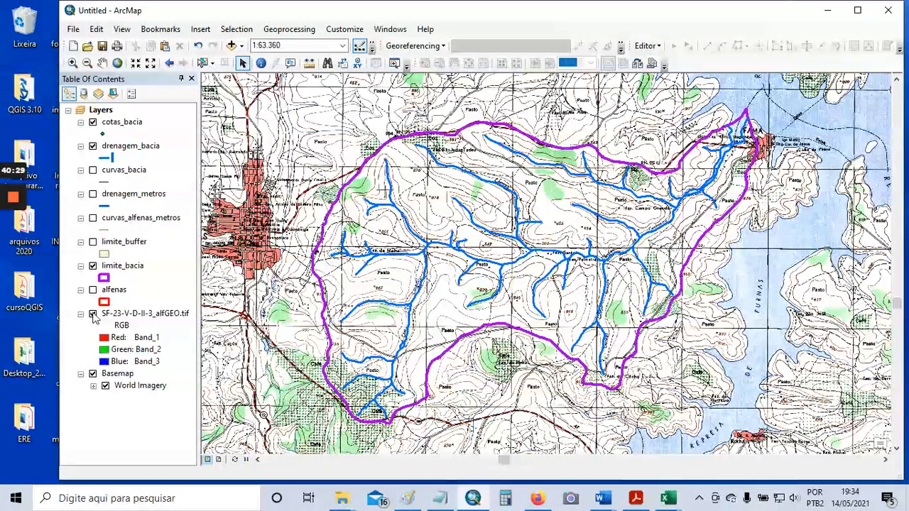
{"action": "left_click", "coordinate": [93, 314]}
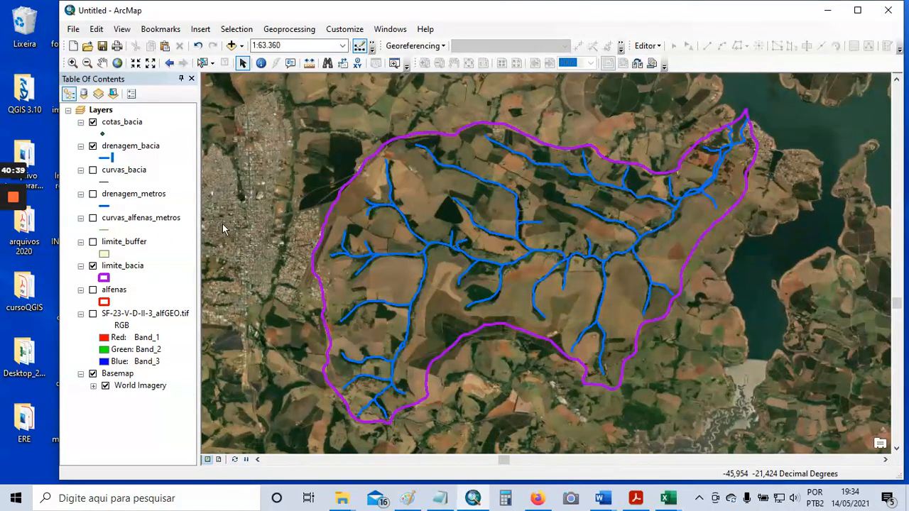
{"action": "mouse_move", "coordinate": [14, 199]}
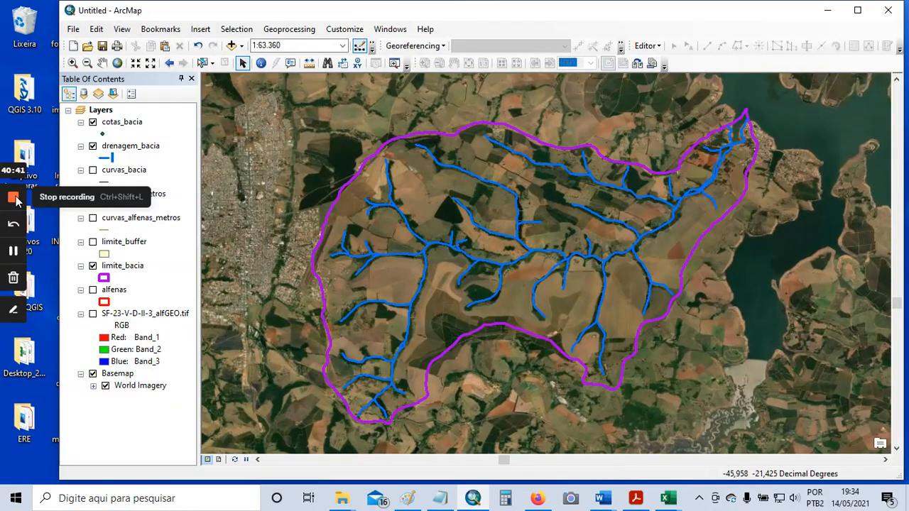